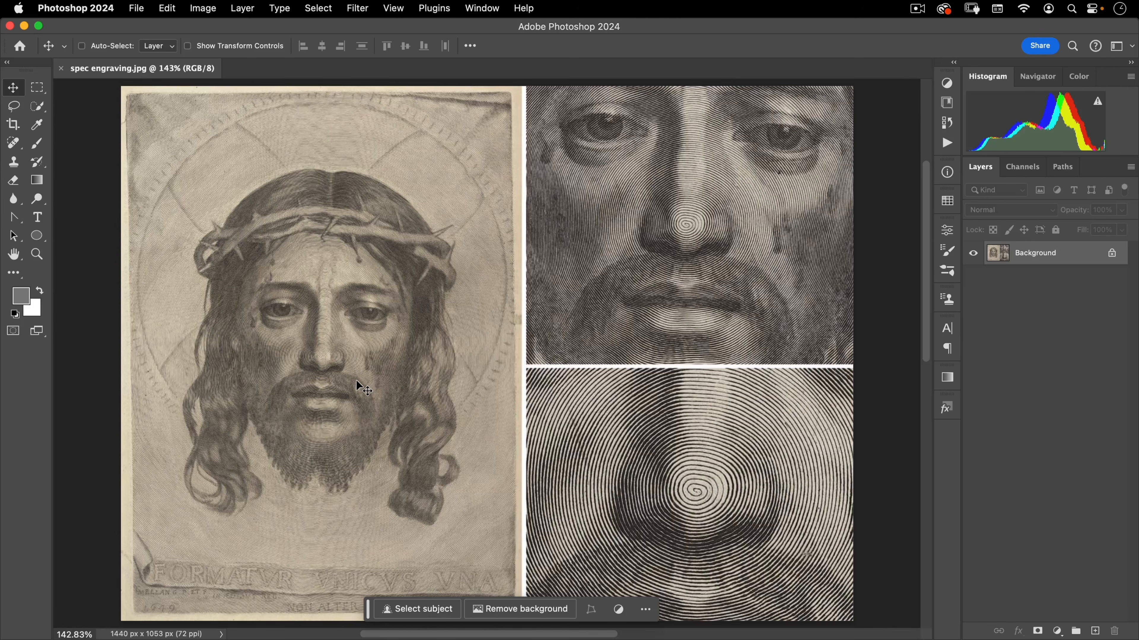
Examine the engraving reference image, zooming in and out around the spiral-lined nose detail
drag(339, 338, 439, 320)
drag(343, 322, 214, 420)
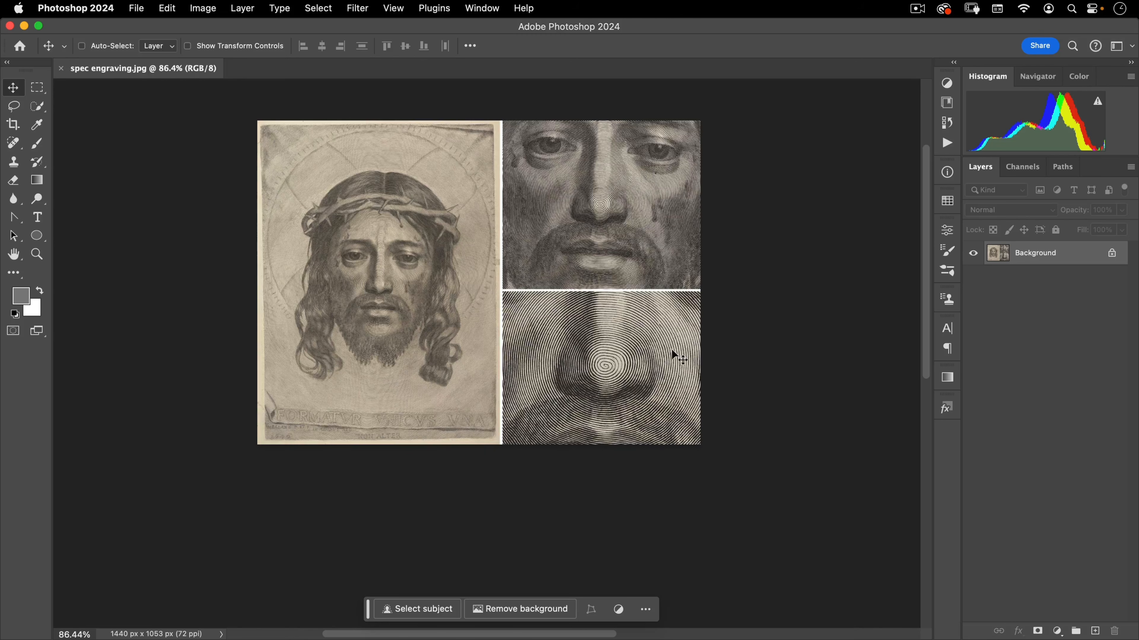
drag(582, 362, 603, 423)
drag(494, 379, 523, 362)
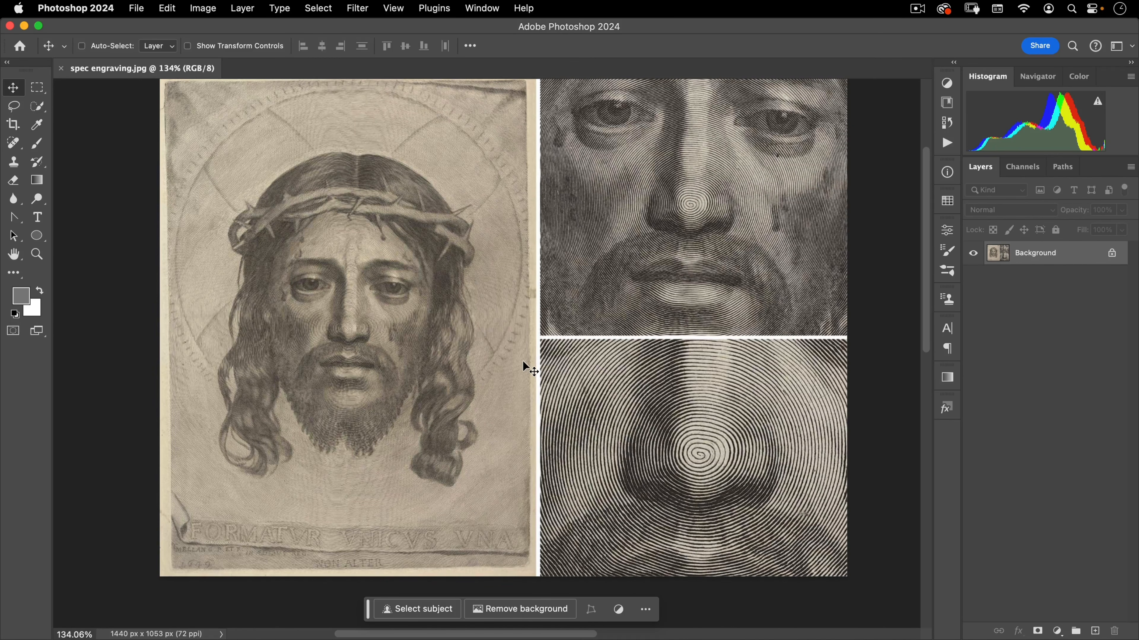
Switch to Illustrator and start a new print document with the full preset list and units in Inches
key(super+Tab)
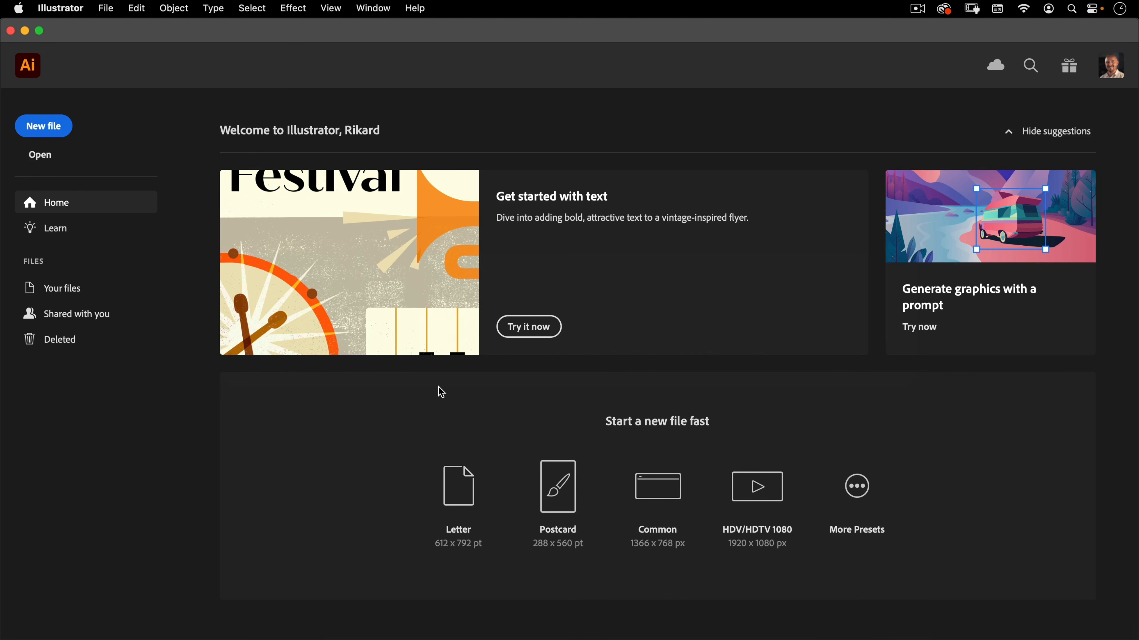
click(60, 120)
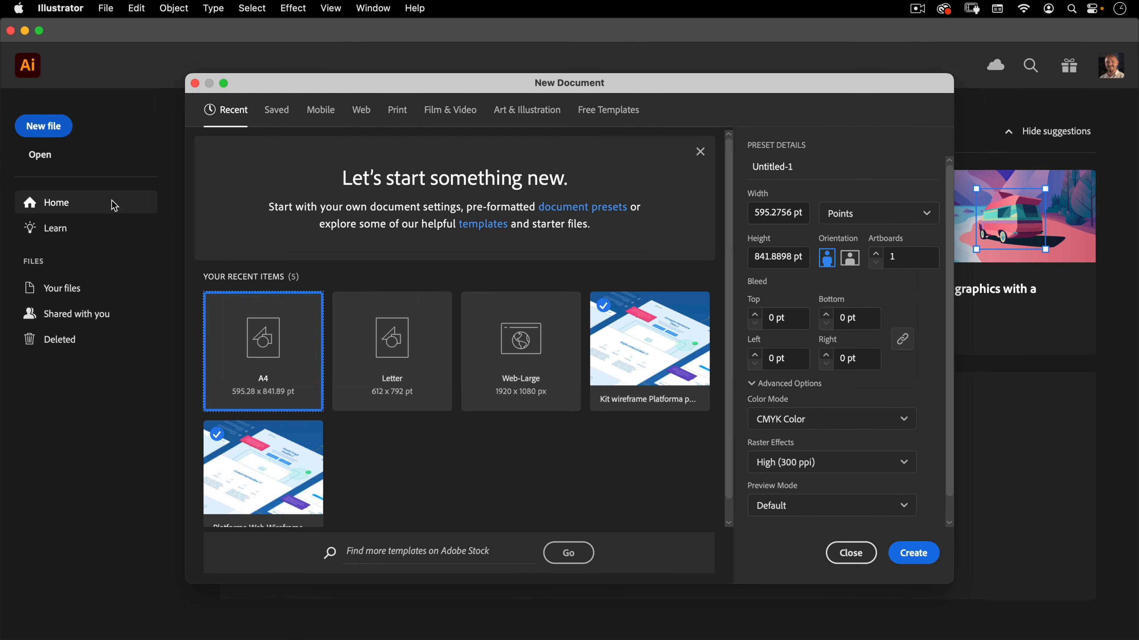
click(400, 112)
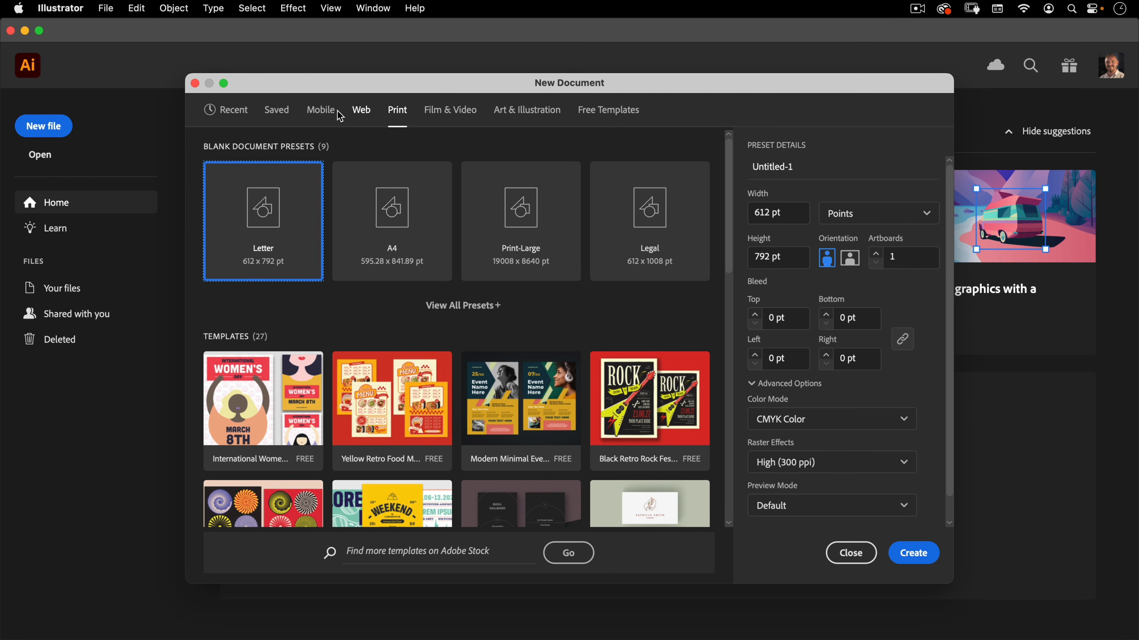
click(471, 305)
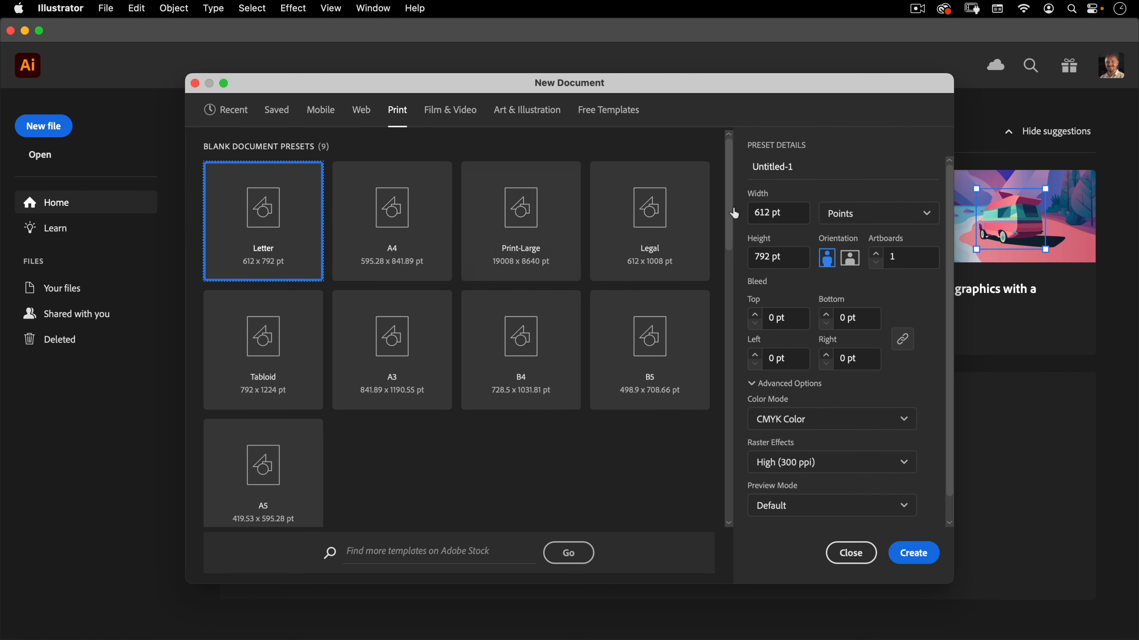
click(858, 214)
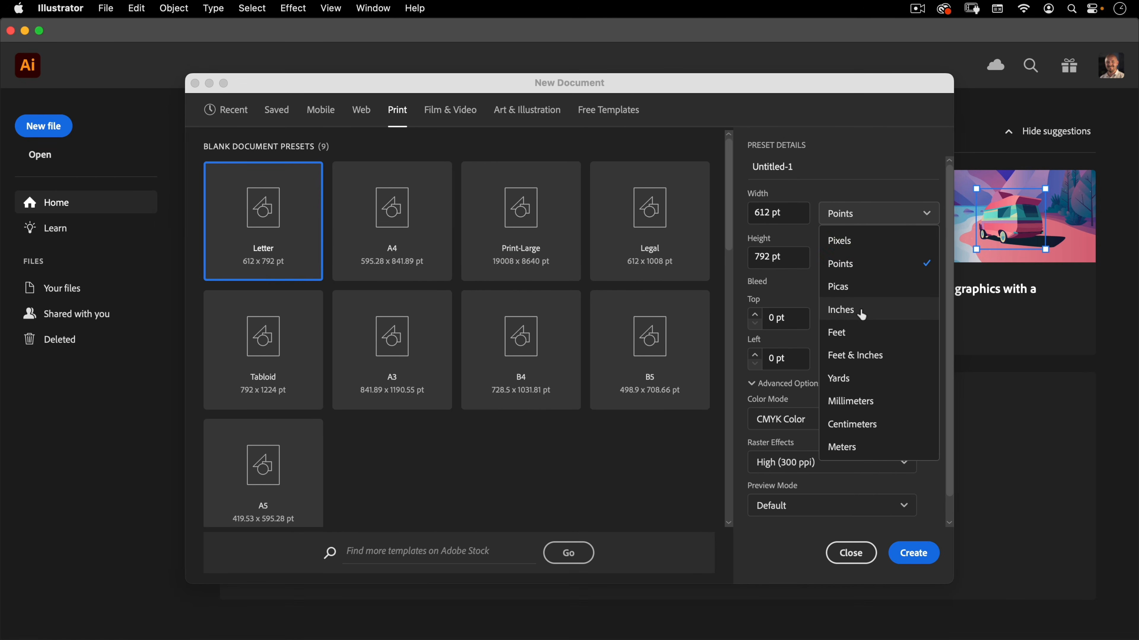
click(847, 311)
Set the document to 8 in wide by 10 in high with RGB Color, and create it
text(8)
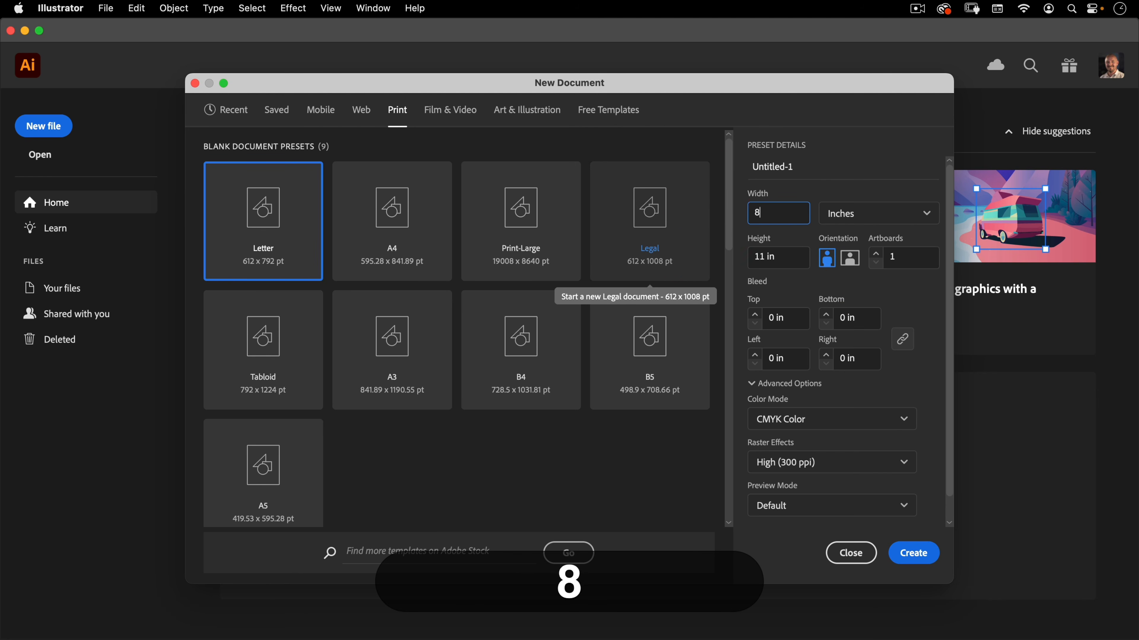
key(Tab)
text(10)
key(Tab)
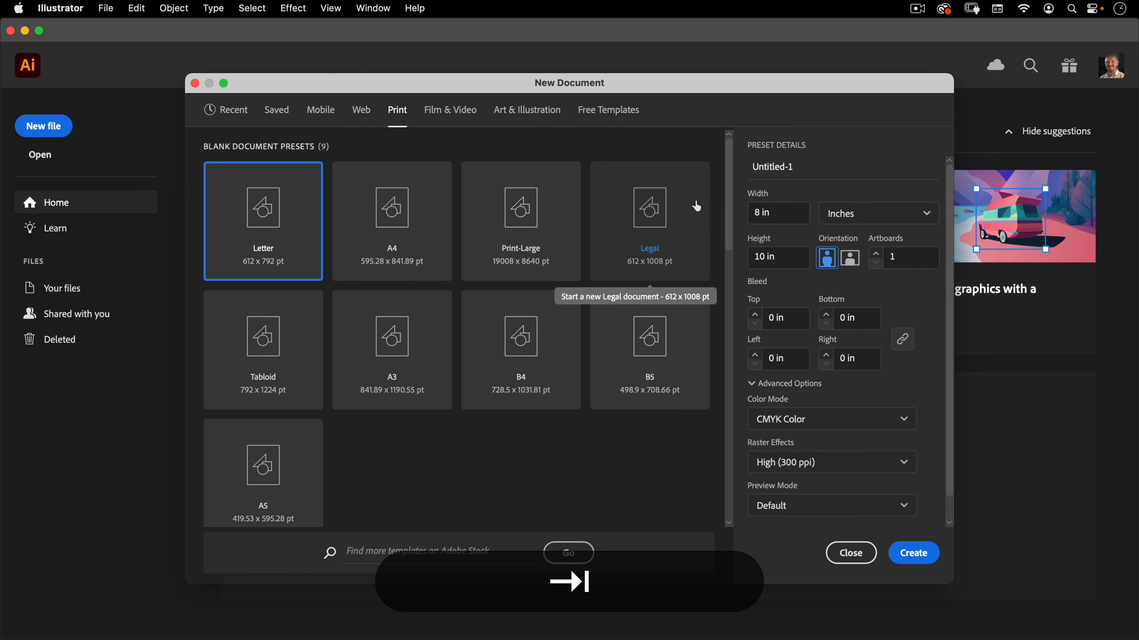
click(826, 419)
click(816, 443)
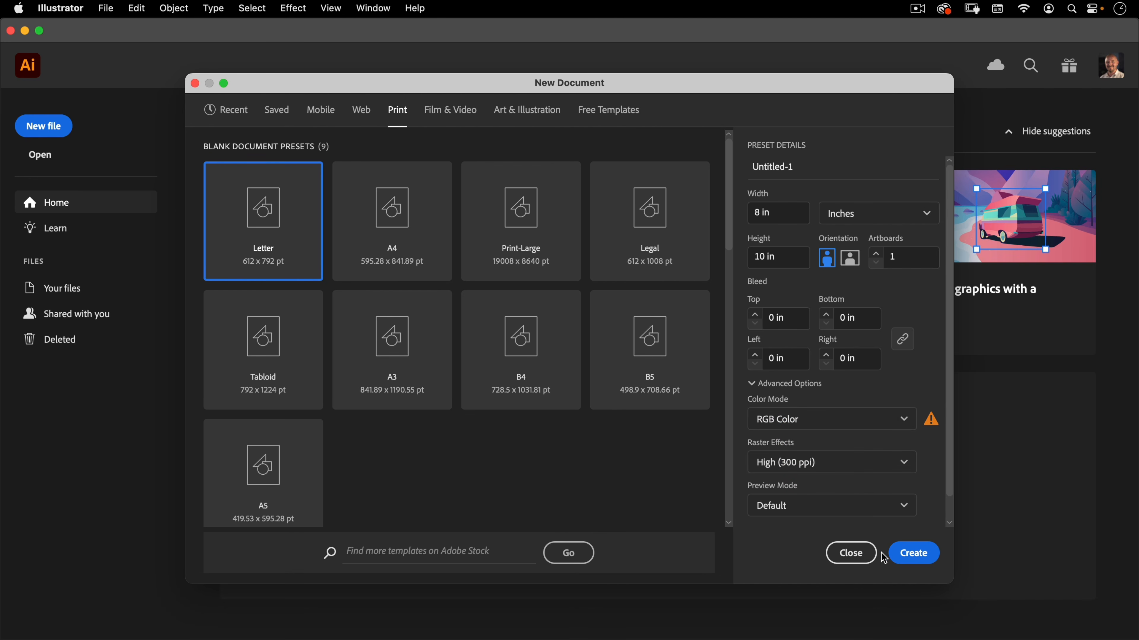
click(911, 557)
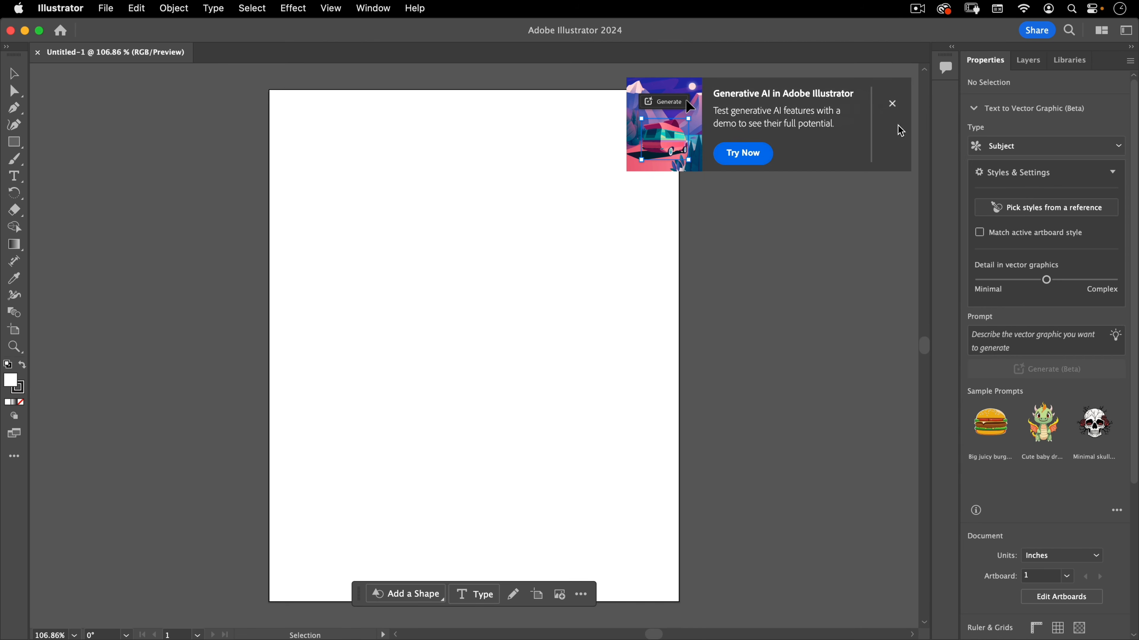
Close the generative AI promotion and move the contextual task bar lower on the screen
click(893, 103)
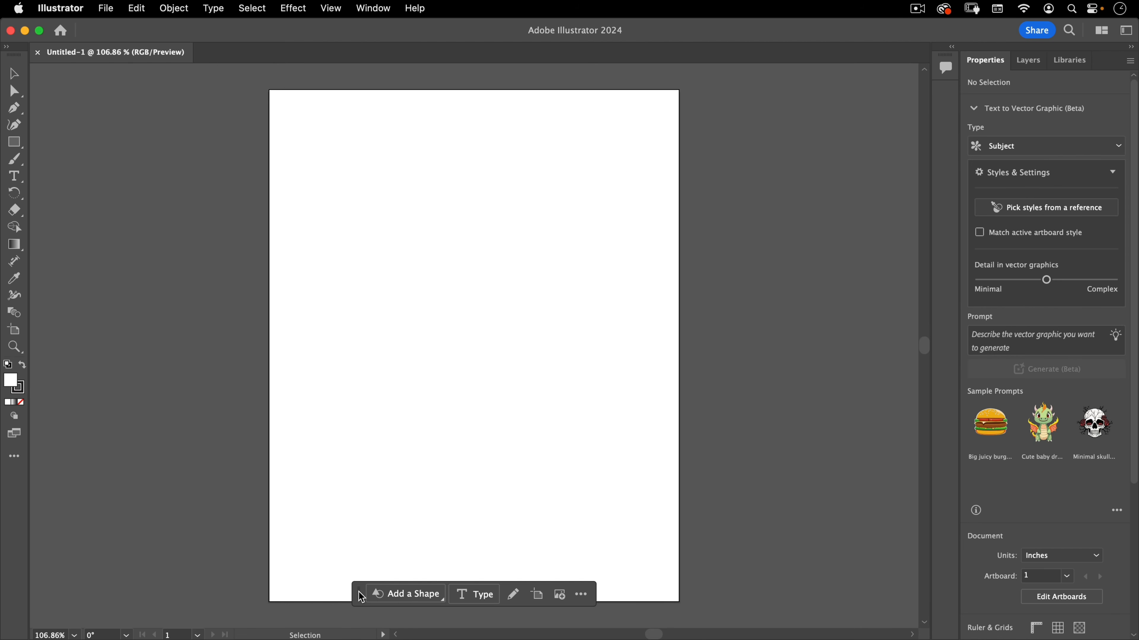
drag(362, 597, 376, 617)
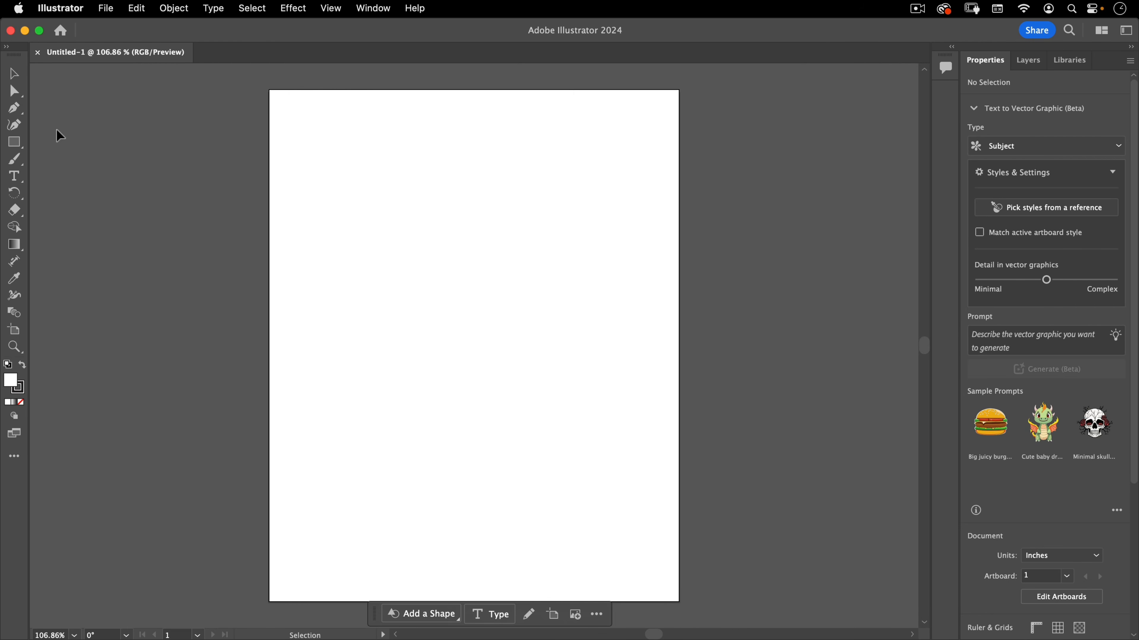
Show the rulers and drag a vertical guide onto the artboard near the 4 inch mark
key(super+r)
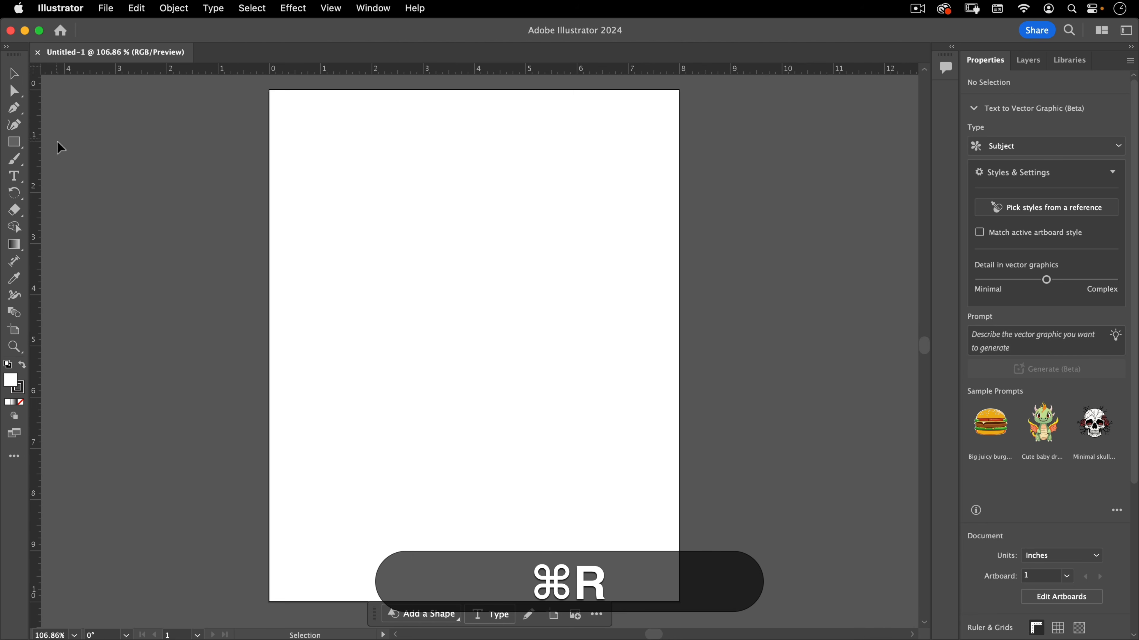
drag(36, 108, 19, 191)
key(shift)
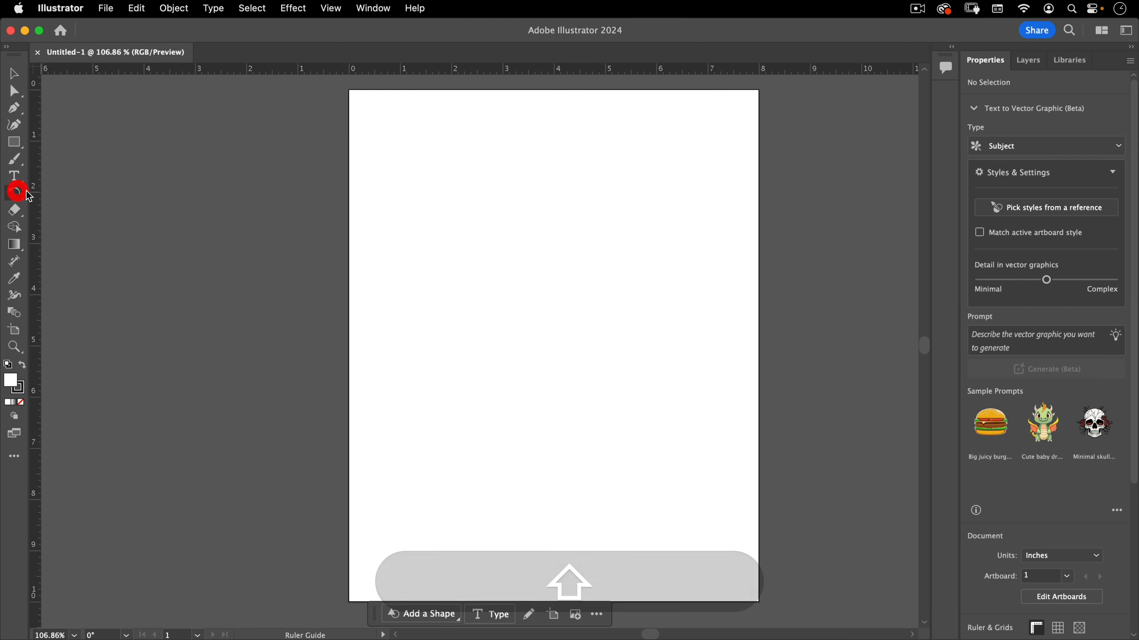
key(space)
drag(350, 120, 287, 114)
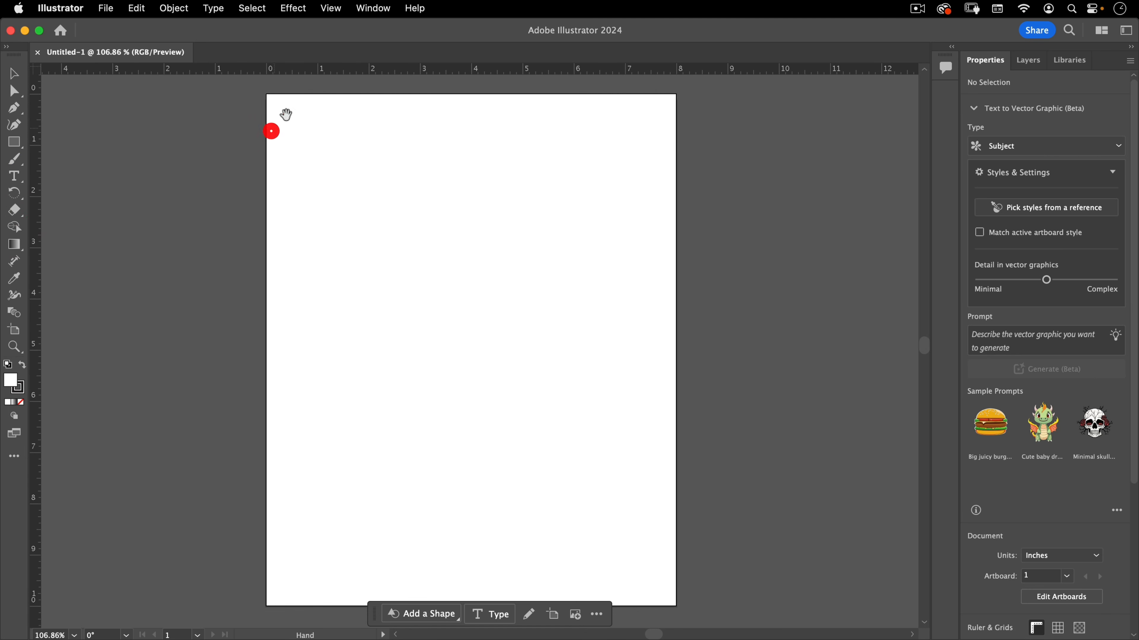
click(331, 8)
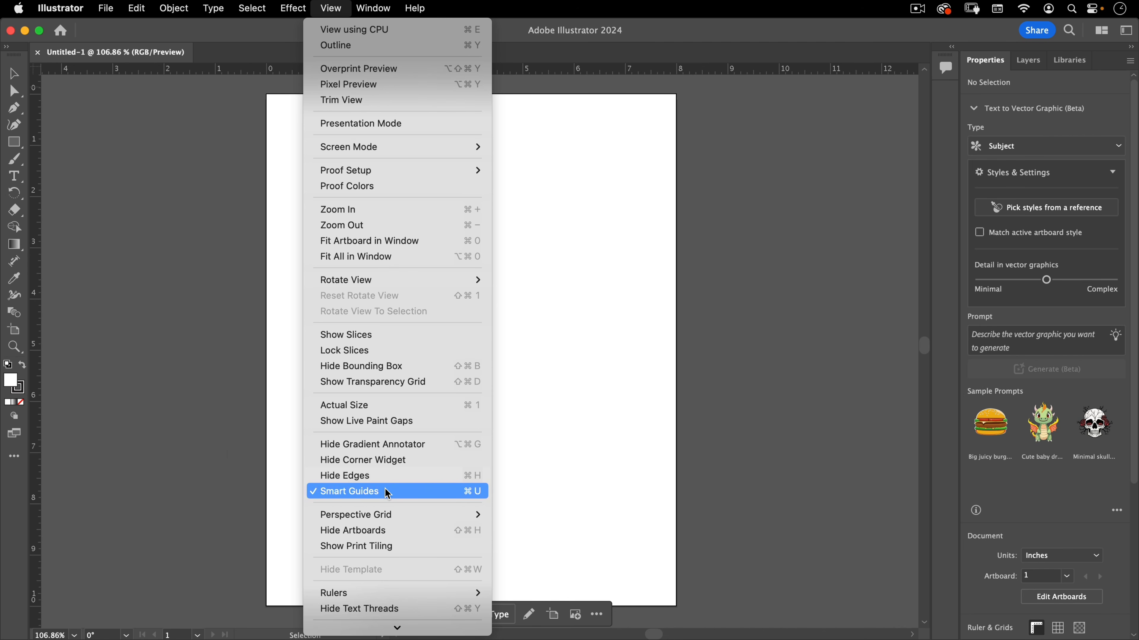
click(215, 418)
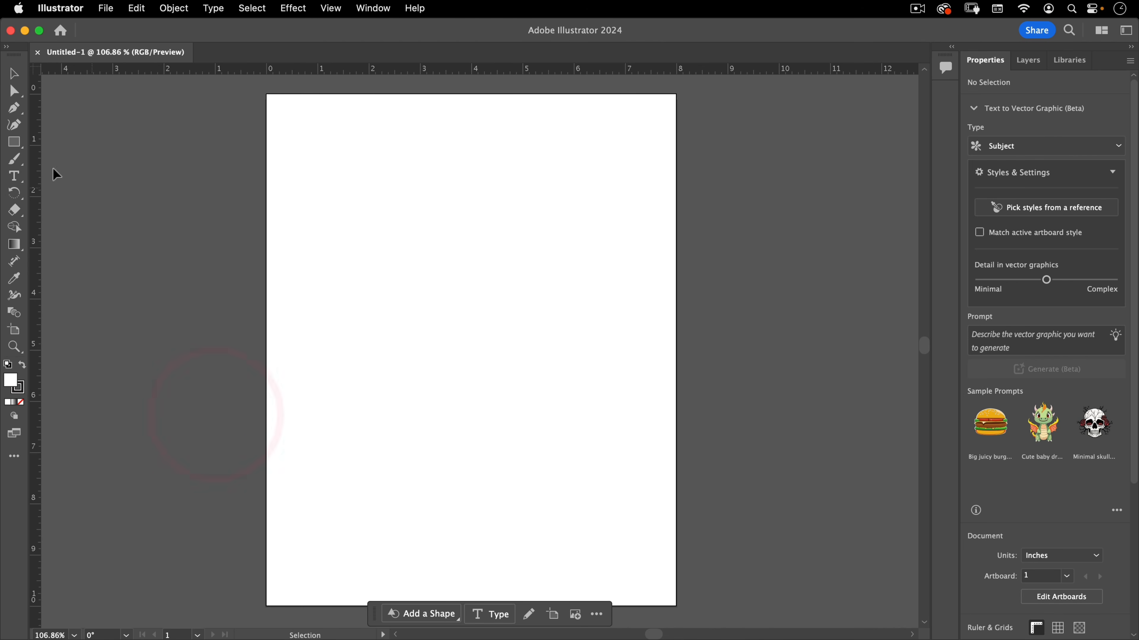
drag(40, 141, 473, 357)
drag(472, 350, 470, 348)
click(470, 348)
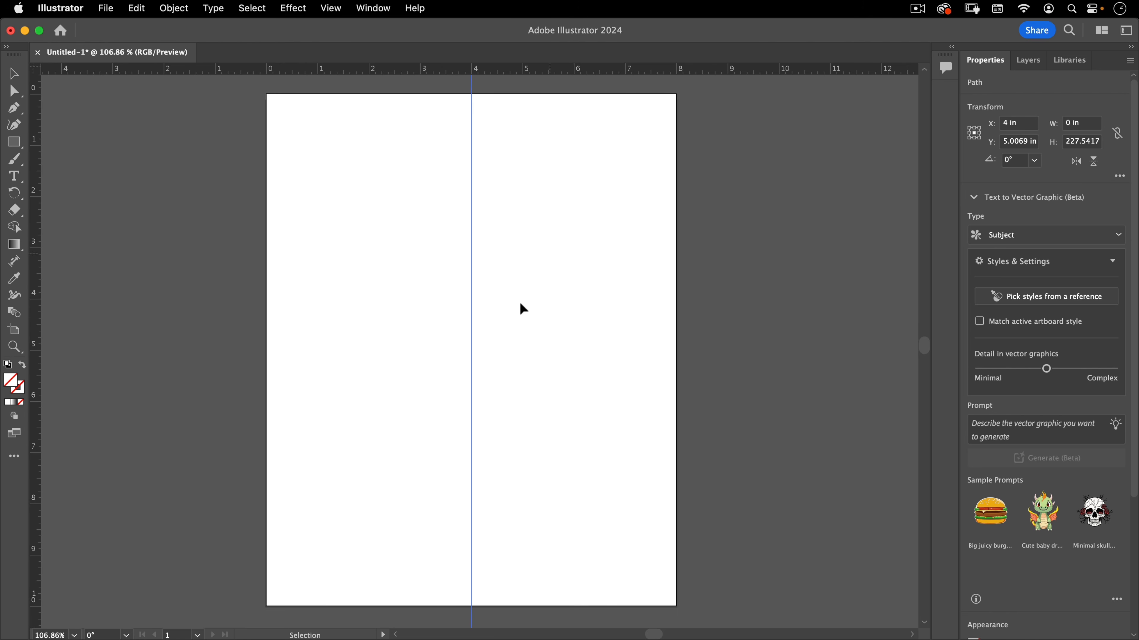
Open the Align panel and center the selected vertical guide horizontally on the artboard
click(373, 8)
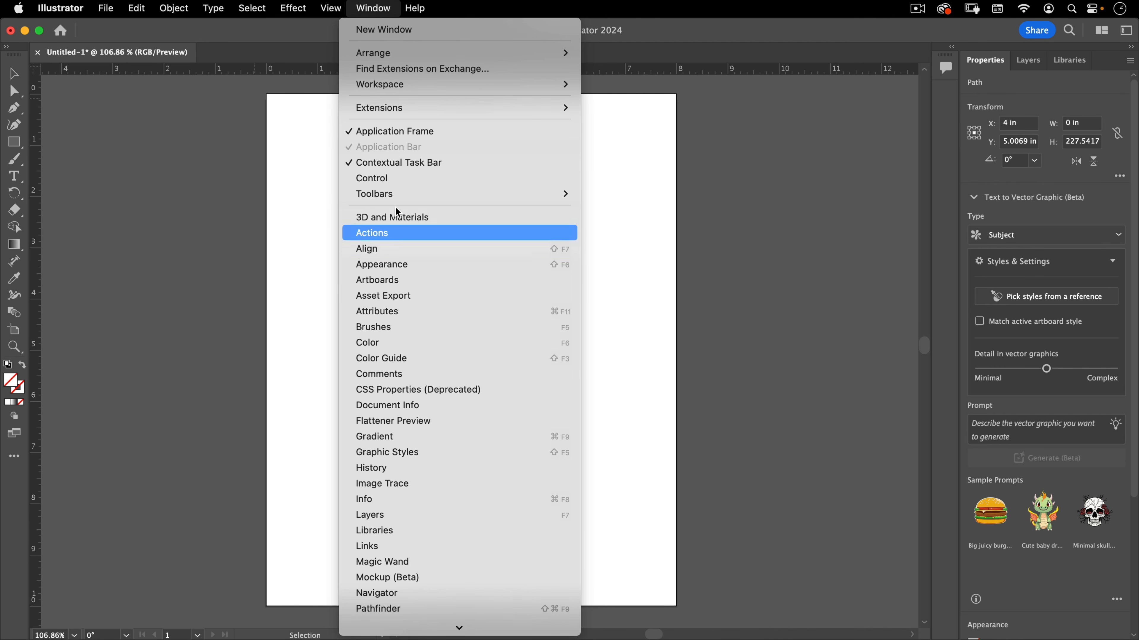
click(398, 260)
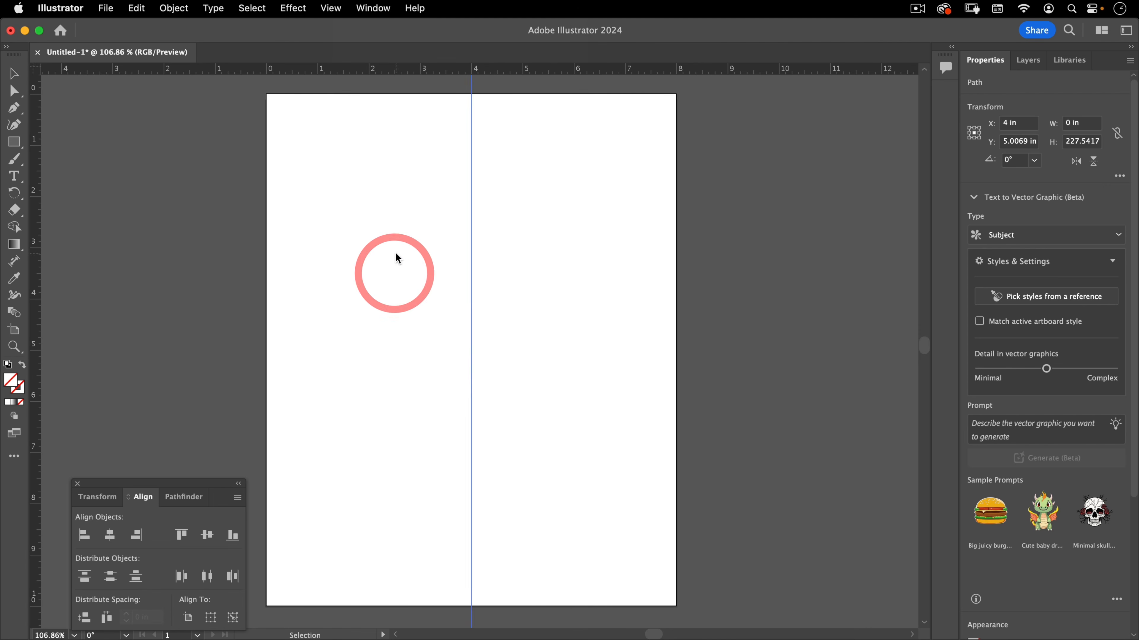
drag(169, 489, 167, 367)
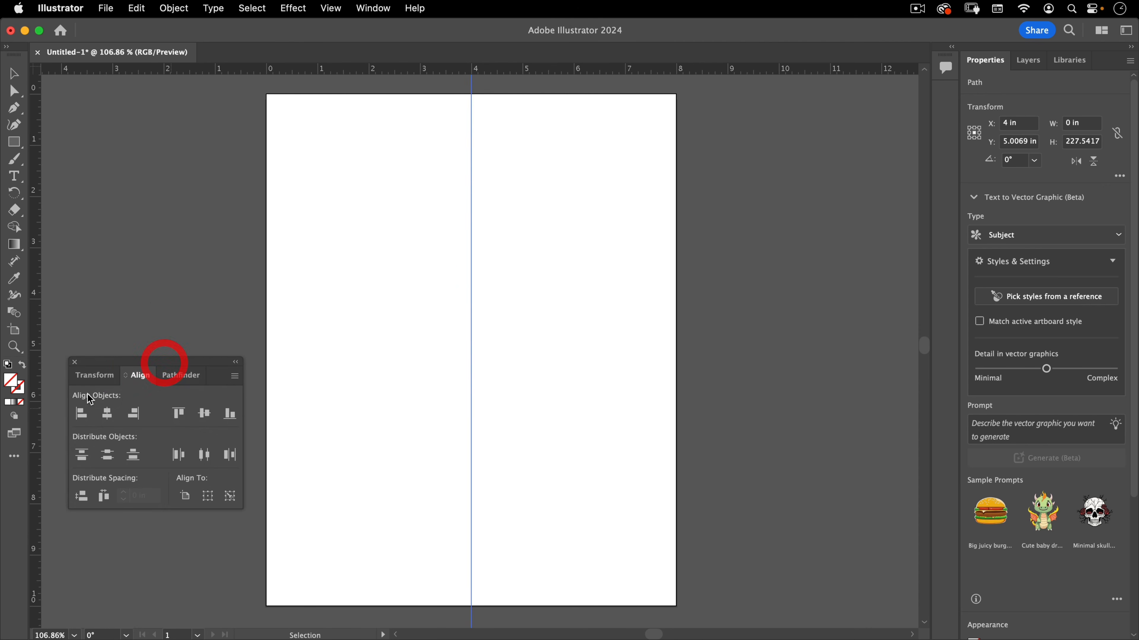
click(108, 413)
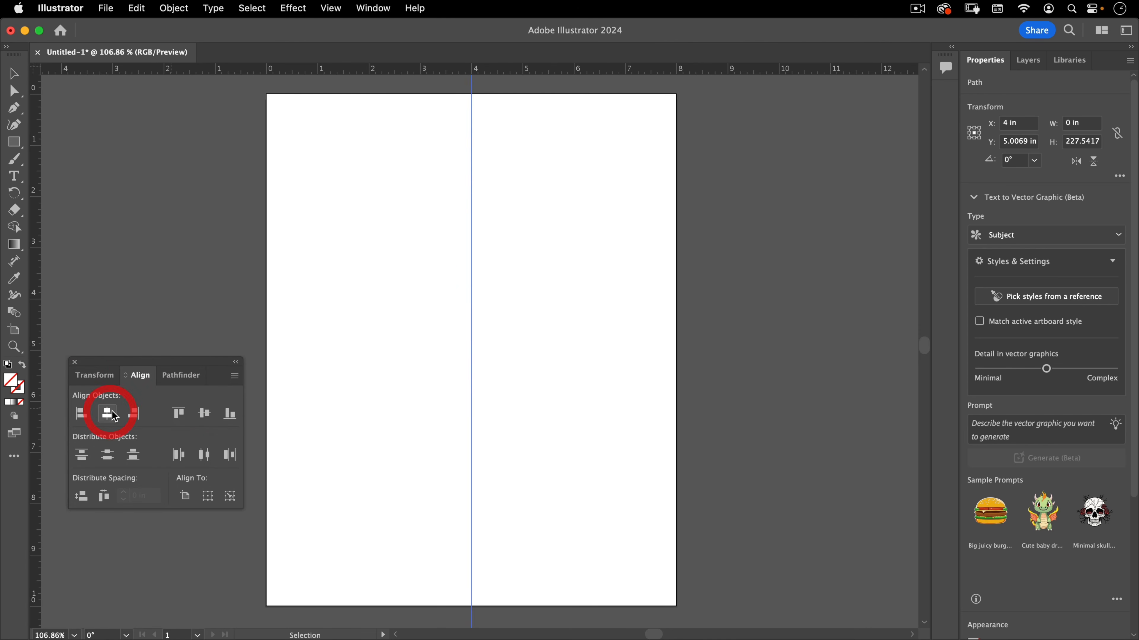
click(82, 412)
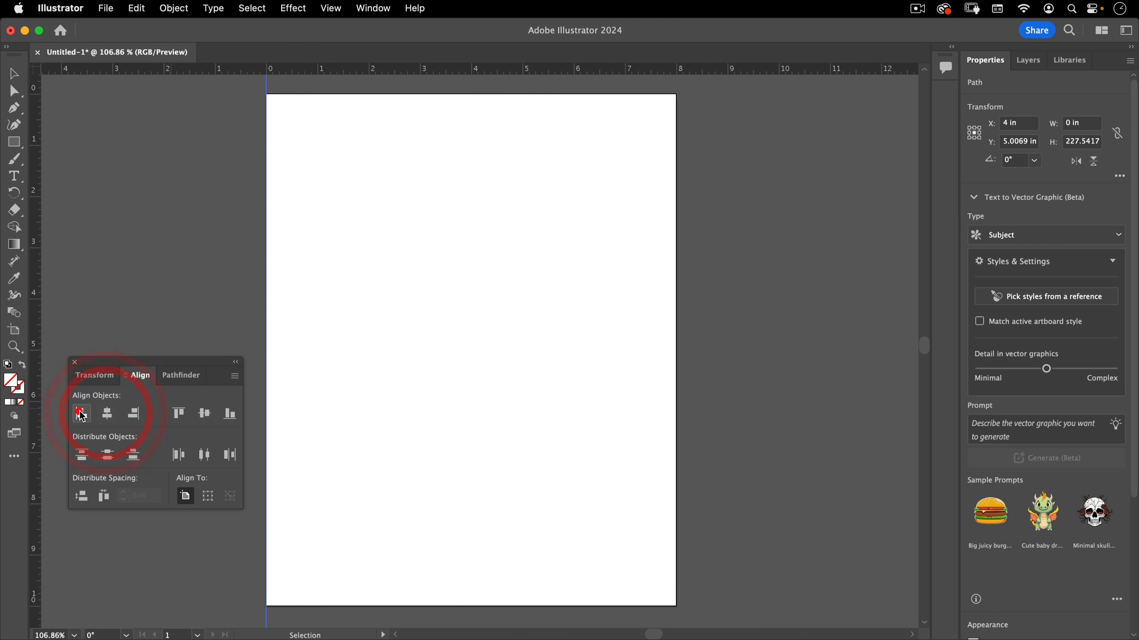
click(107, 417)
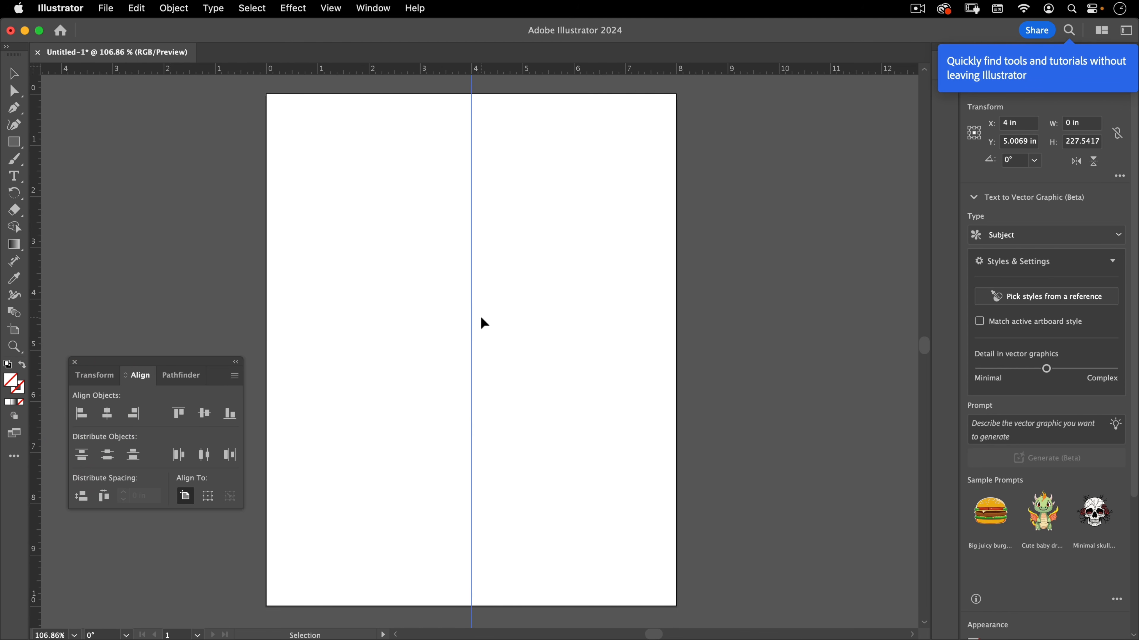
Add a horizontal guide, center it vertically on the artboard, and close the Align panel
click(319, 282)
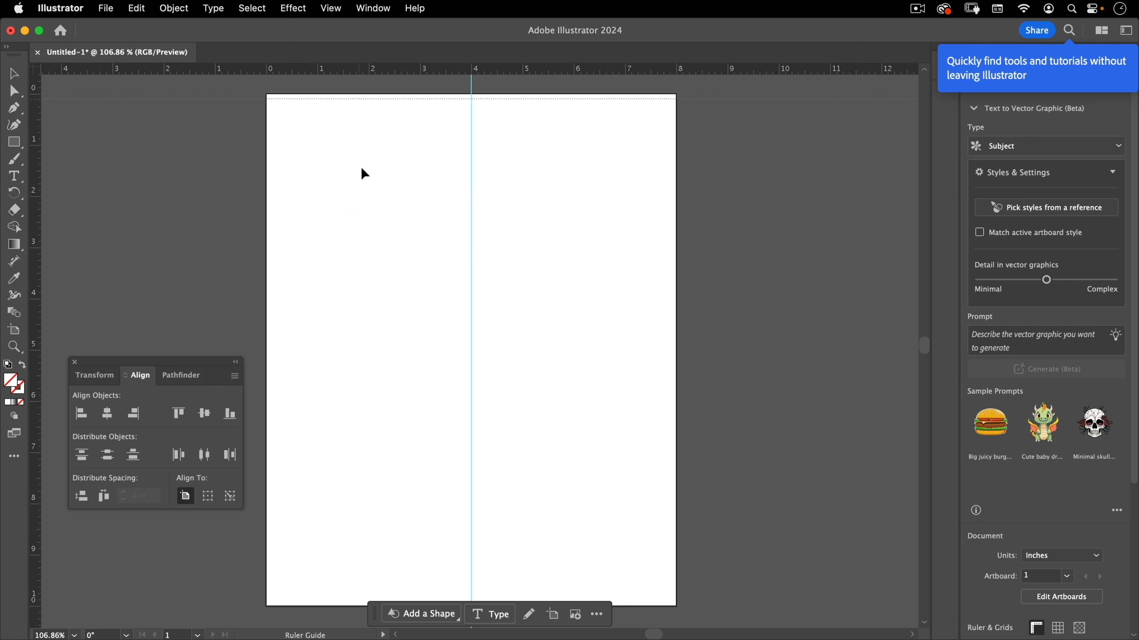
click(361, 372)
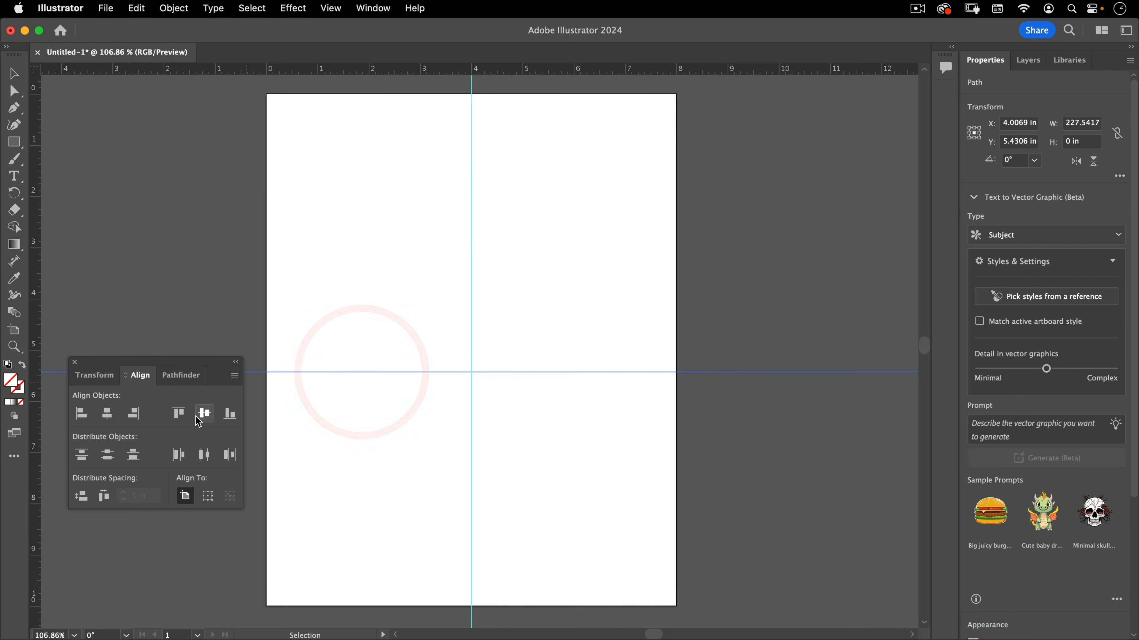
click(203, 414)
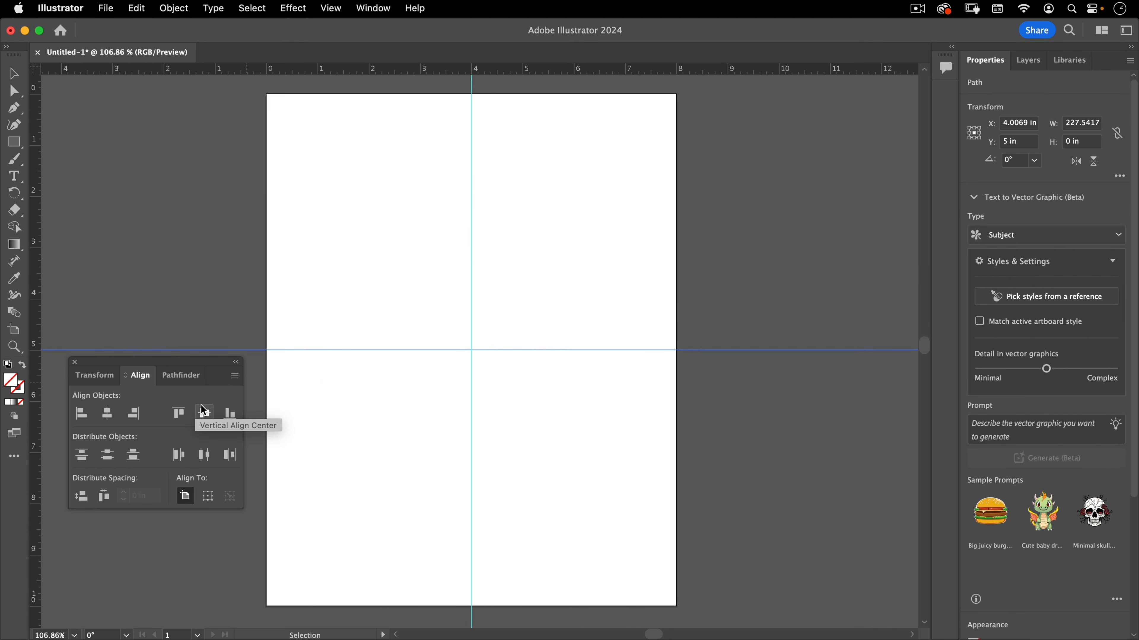
click(76, 362)
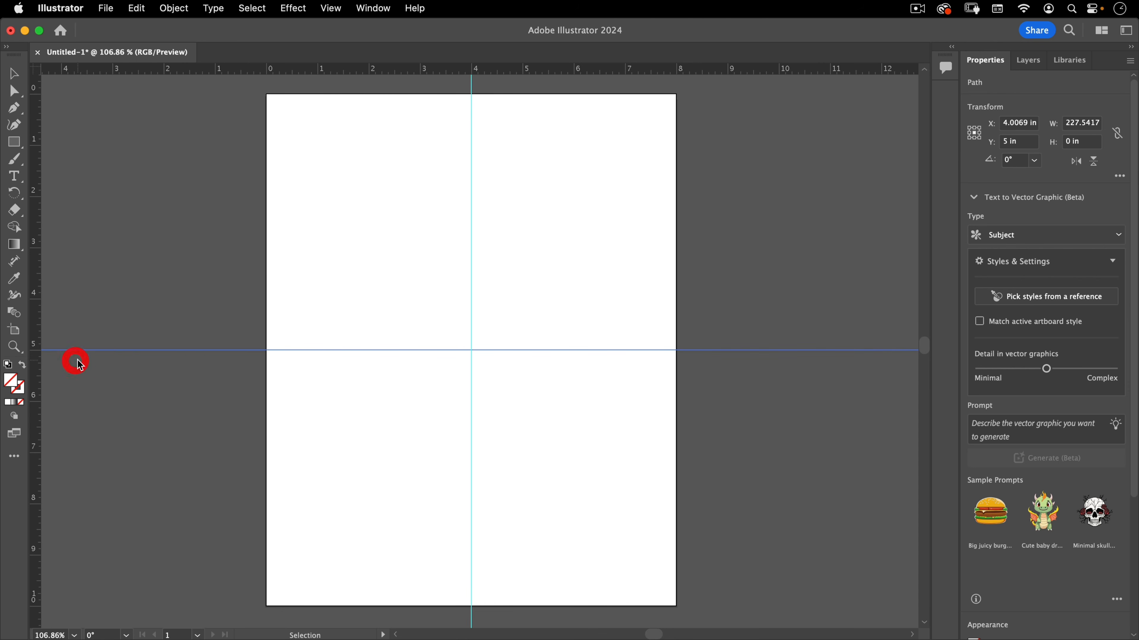
Pick the Spiral tool from the full tool list and draw a trial spiral from the guides' intersection, then delete it
click(311, 251)
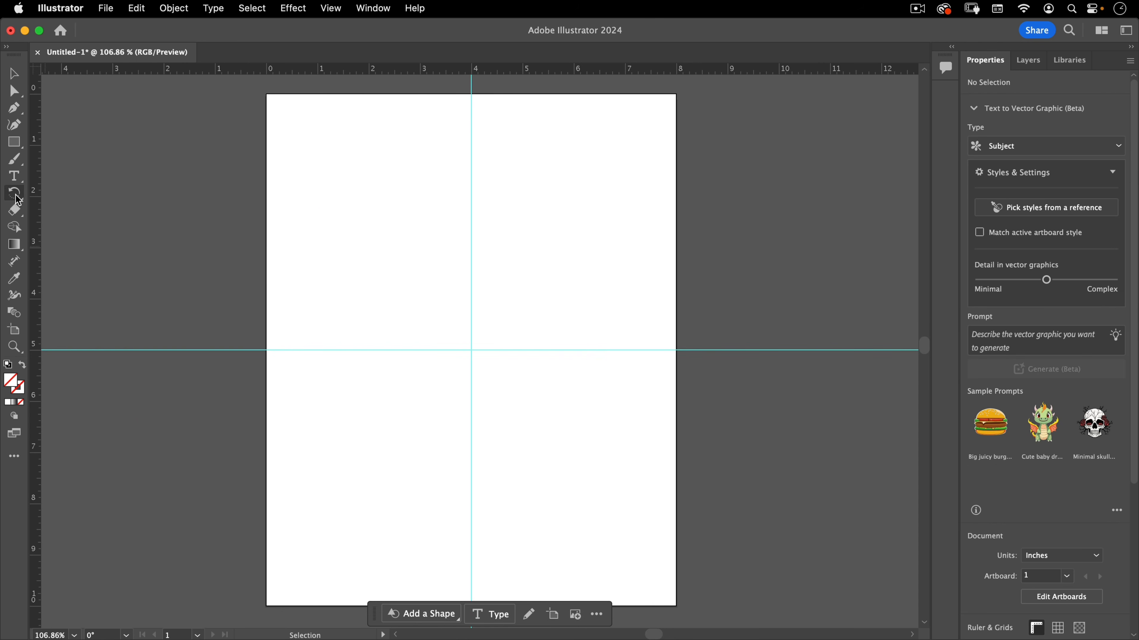
click(16, 141)
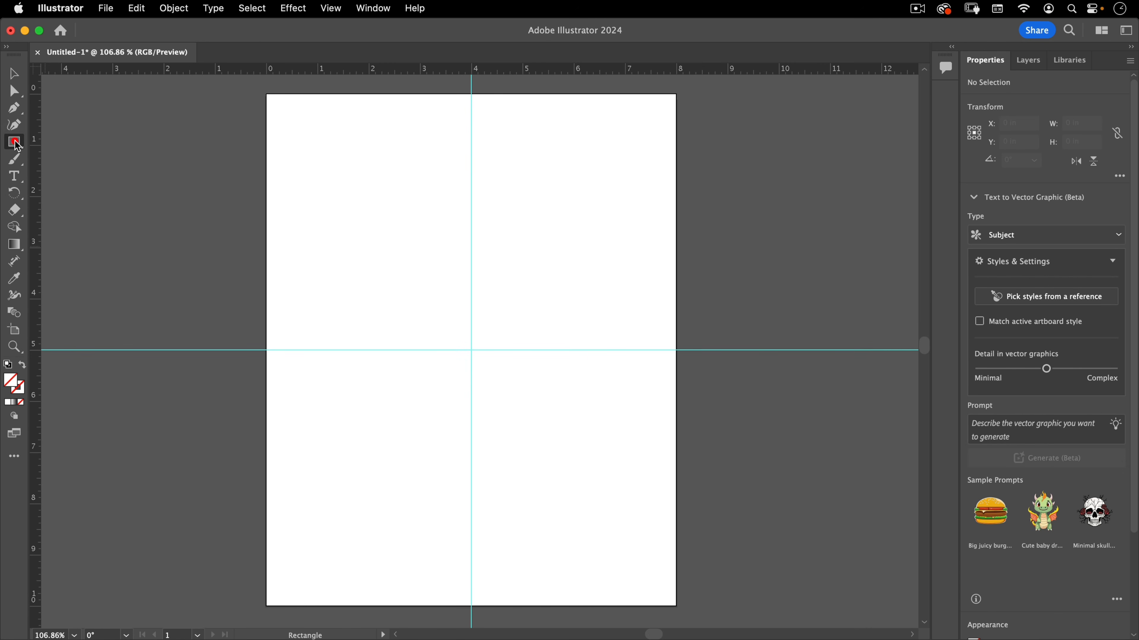
click(16, 143)
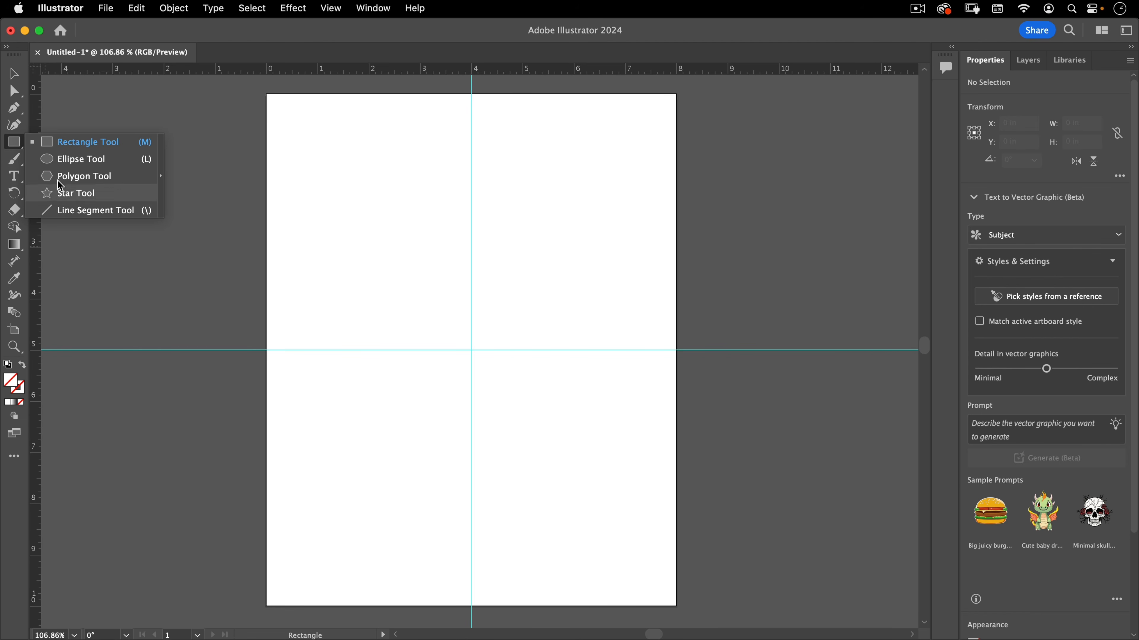
click(15, 143)
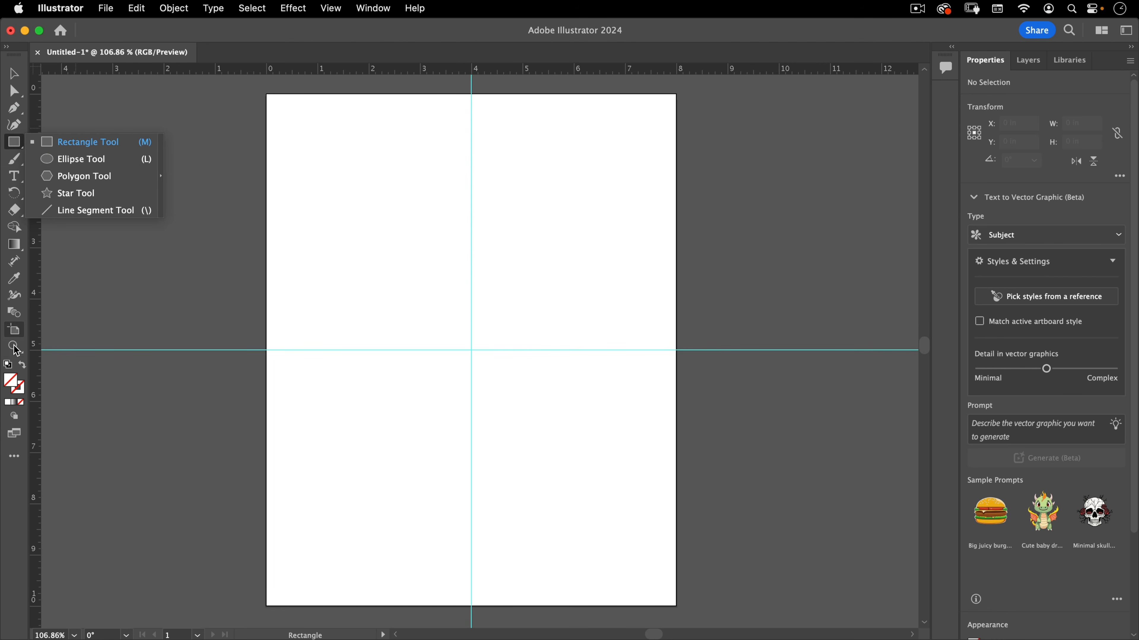
click(15, 454)
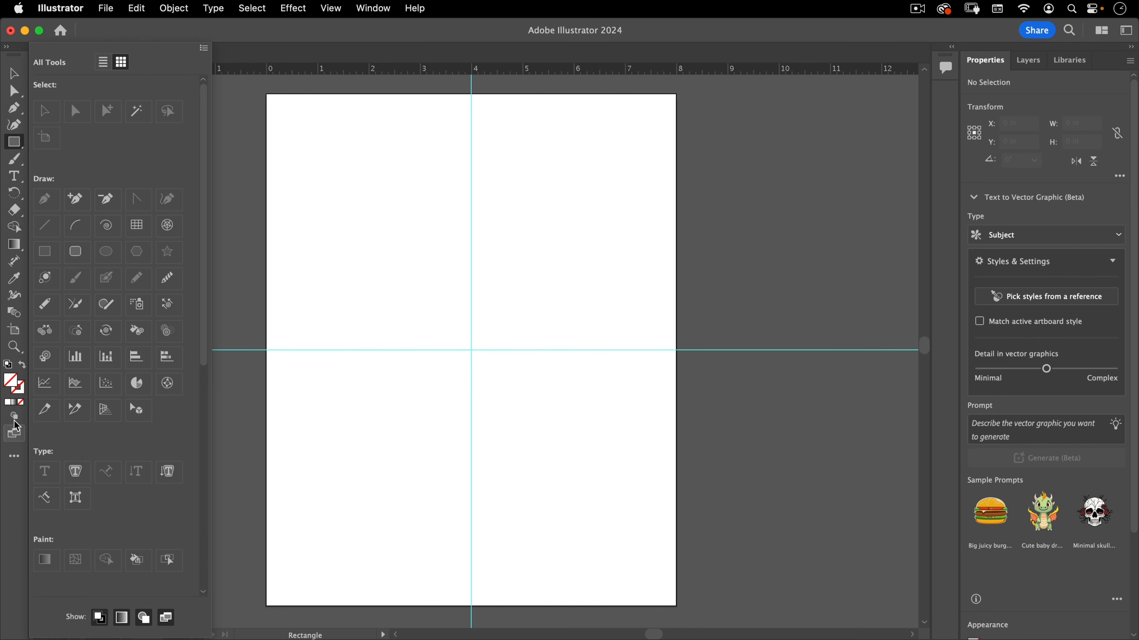
click(107, 225)
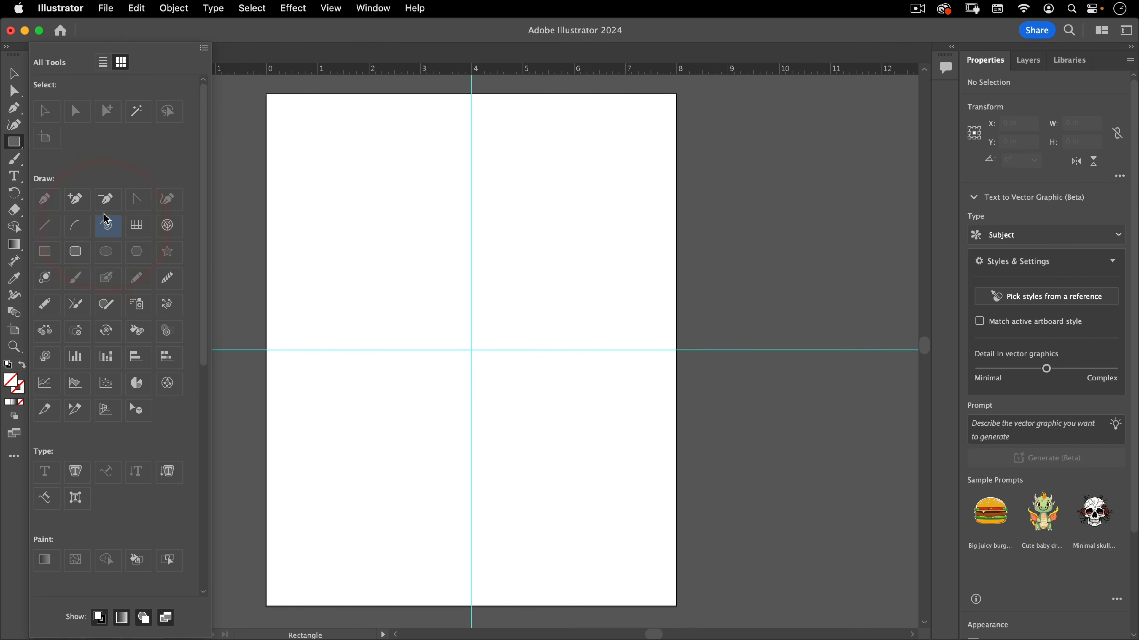
click(502, 326)
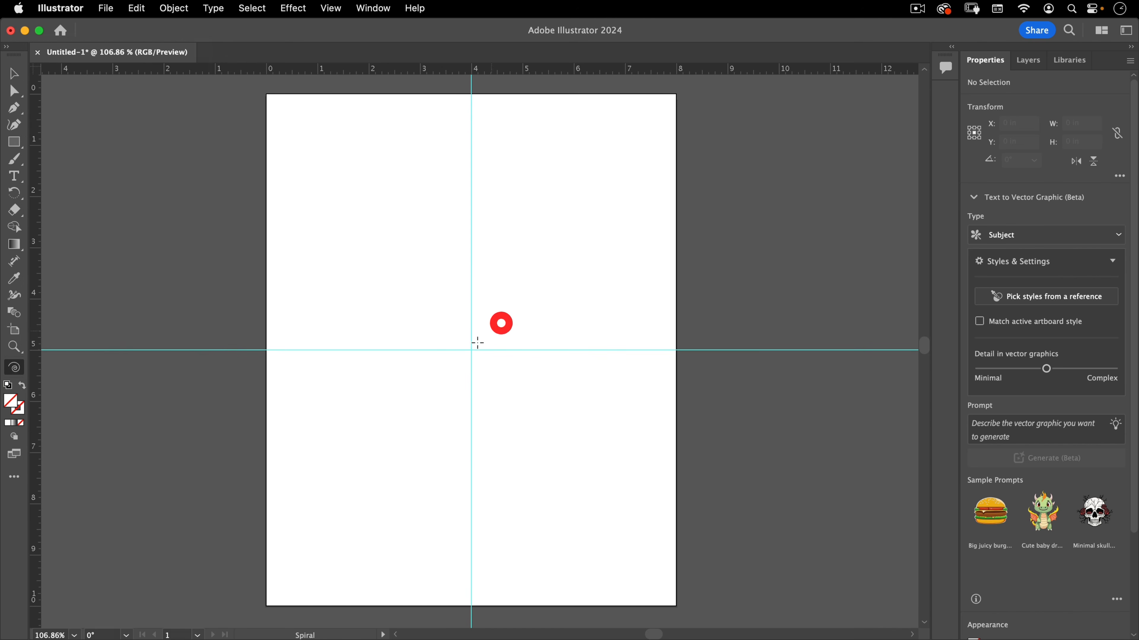
drag(471, 351, 580, 183)
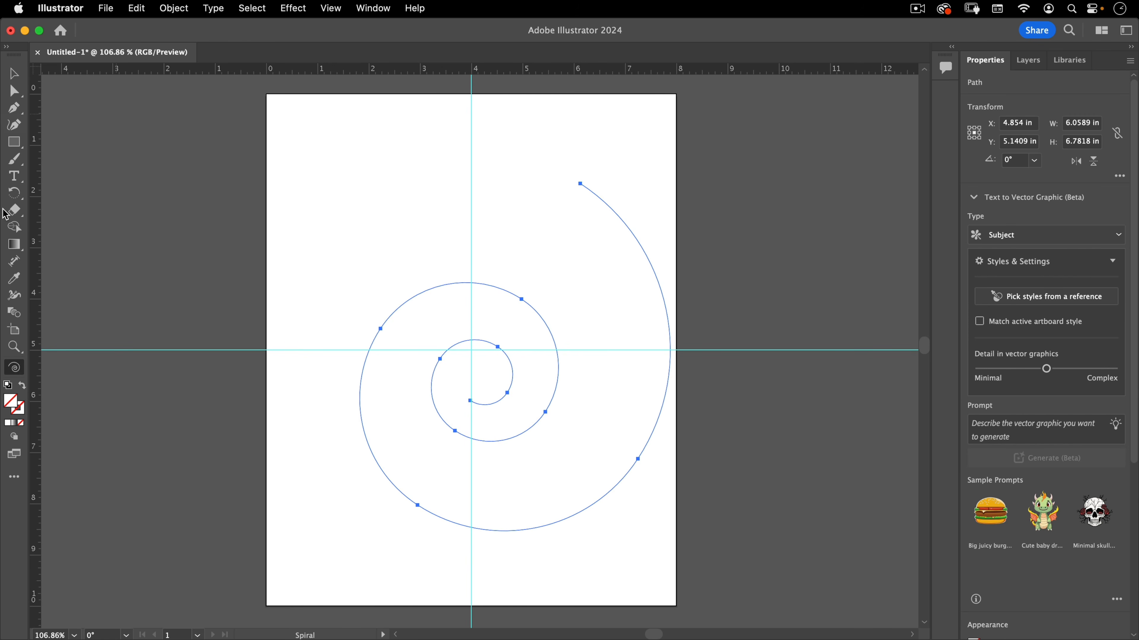
key(Delete)
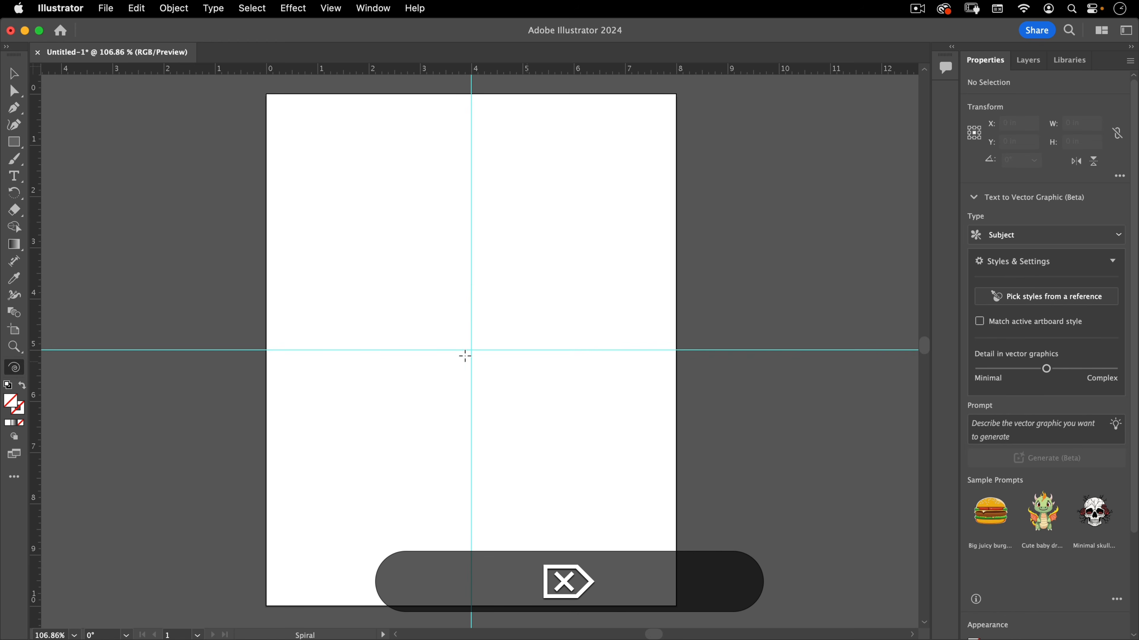
Create a spiral at the guides' intersection with 99% decay and 50 segments, and undo it
click(471, 350)
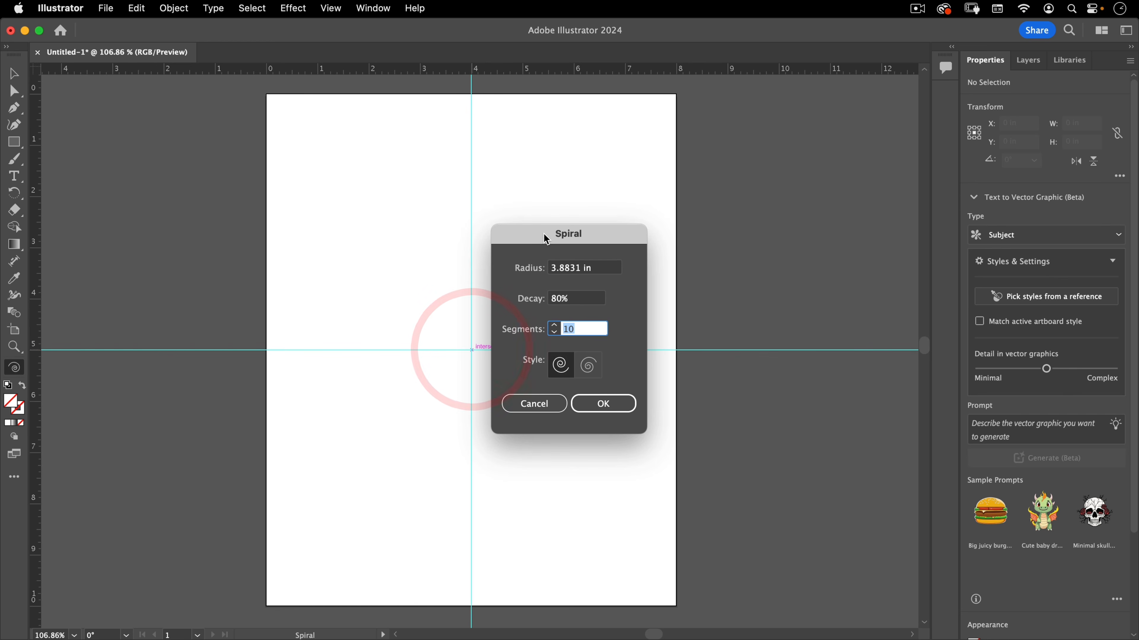
drag(541, 229, 655, 159)
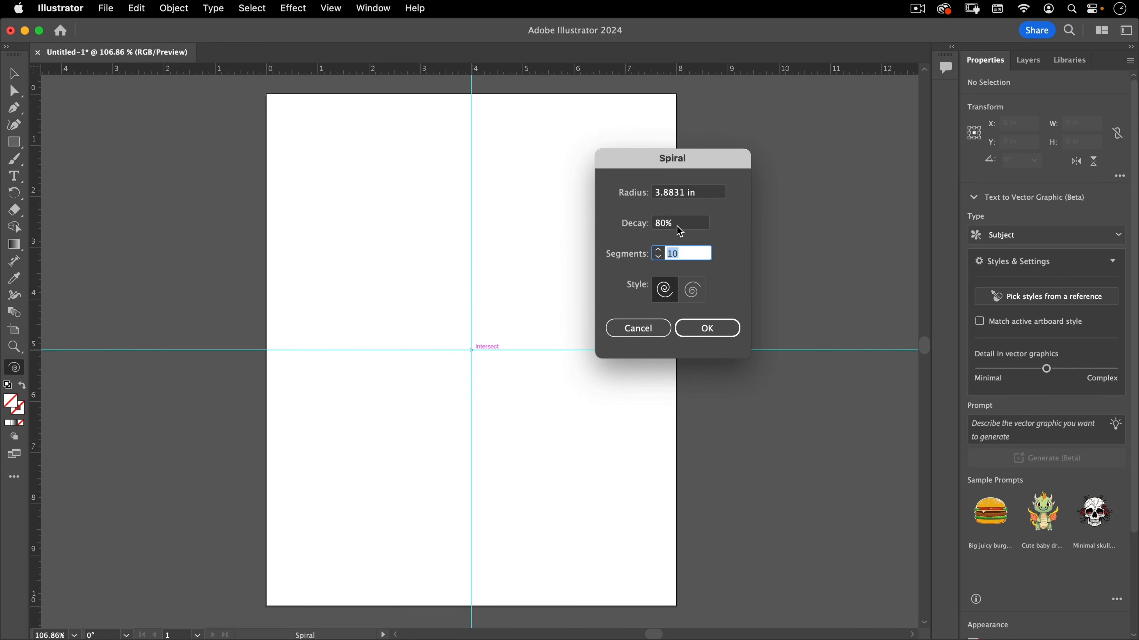
drag(680, 224, 529, 207)
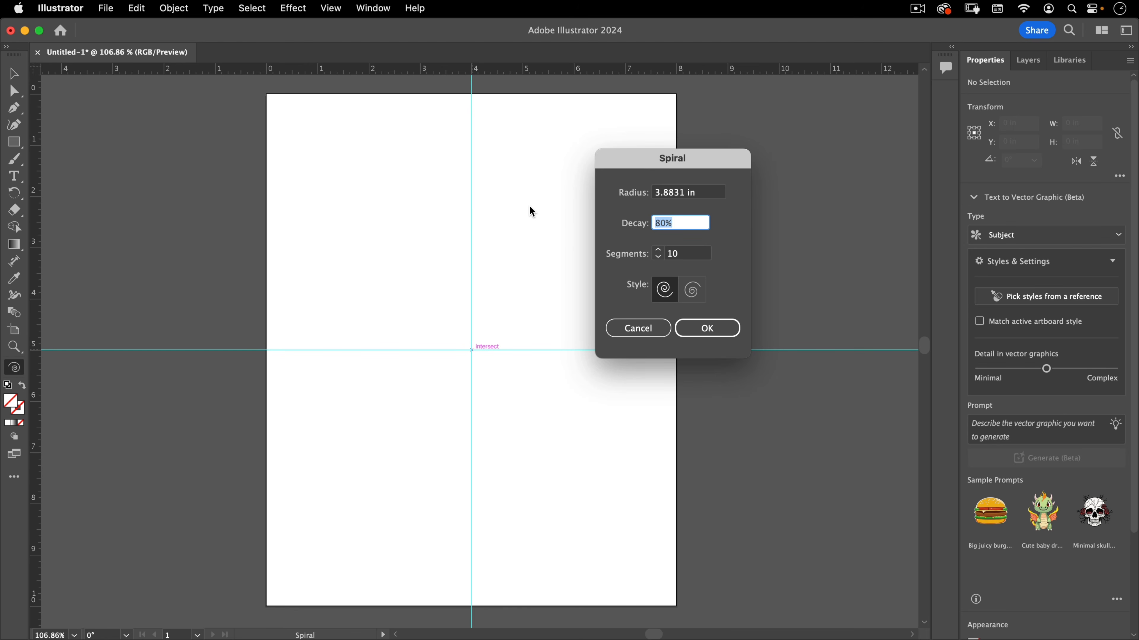
text(90)
key(BackSpace)
text(9)
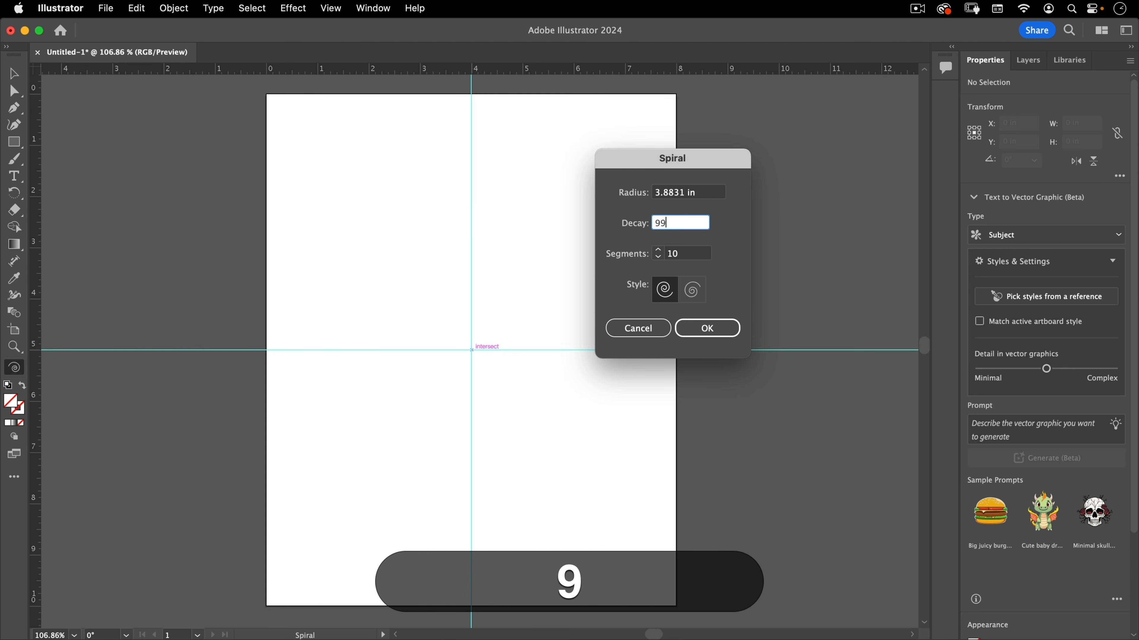
key(Tab)
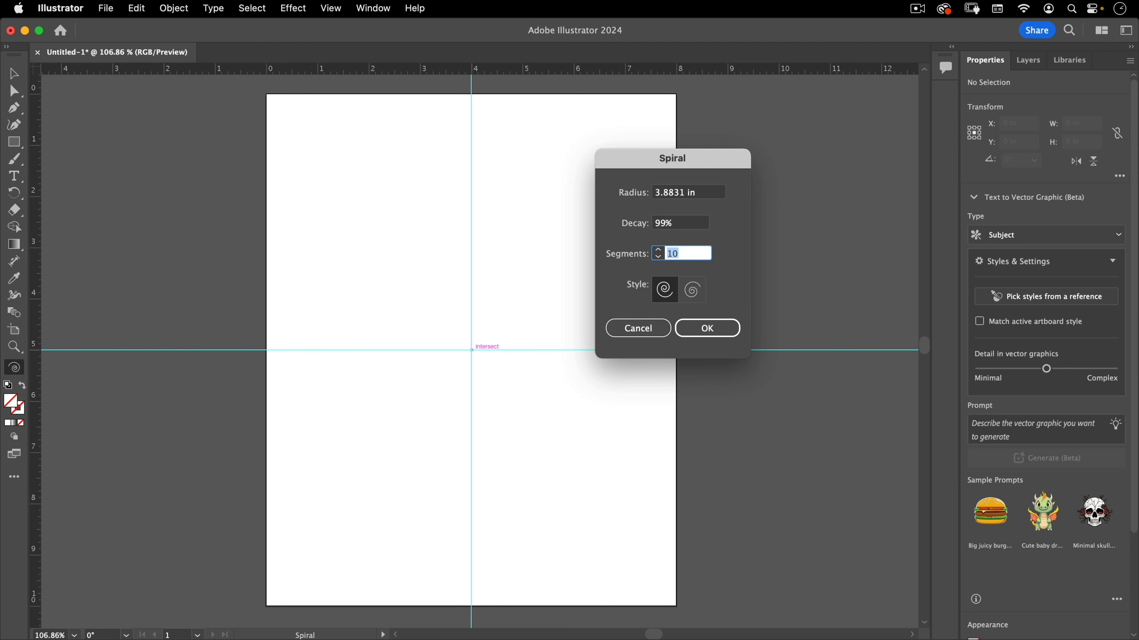
text(5)
key(super+a)
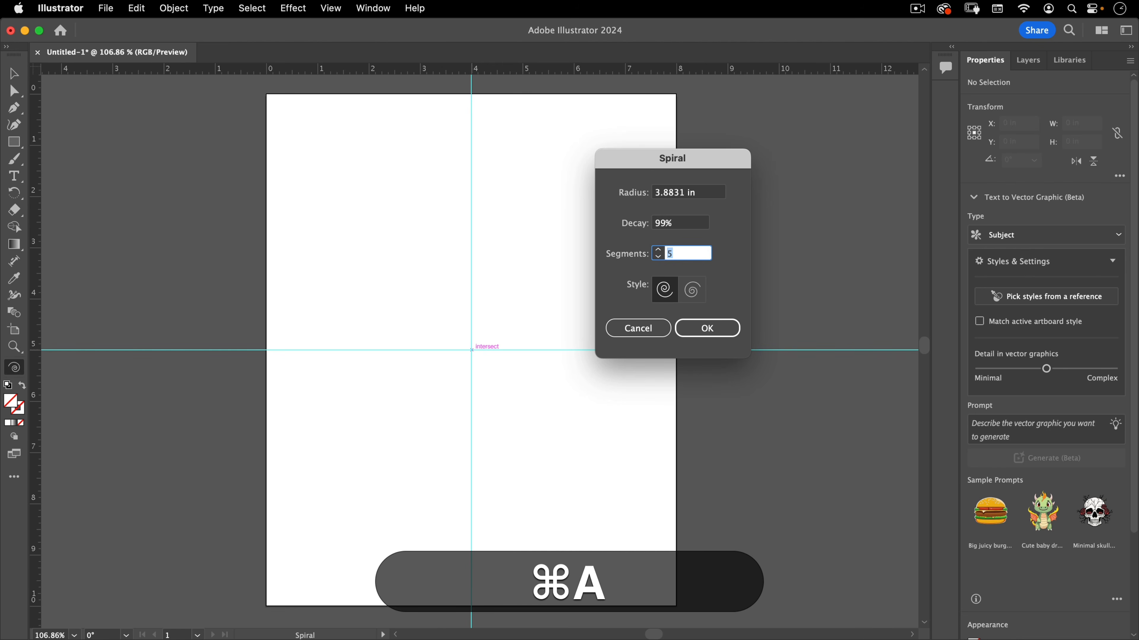
text(50)
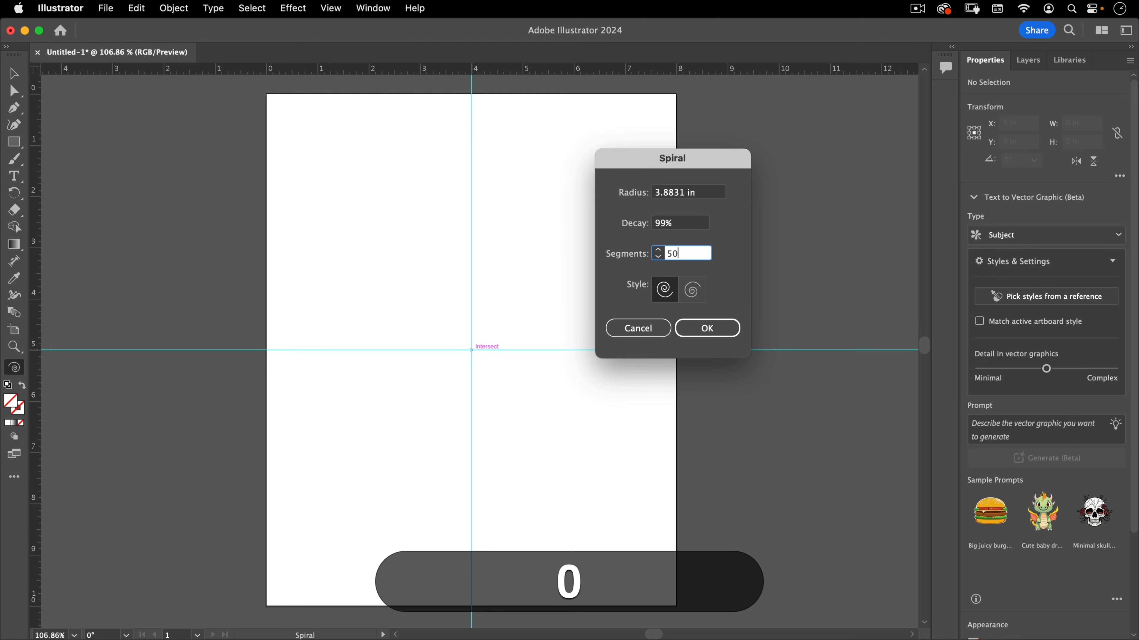
click(707, 328)
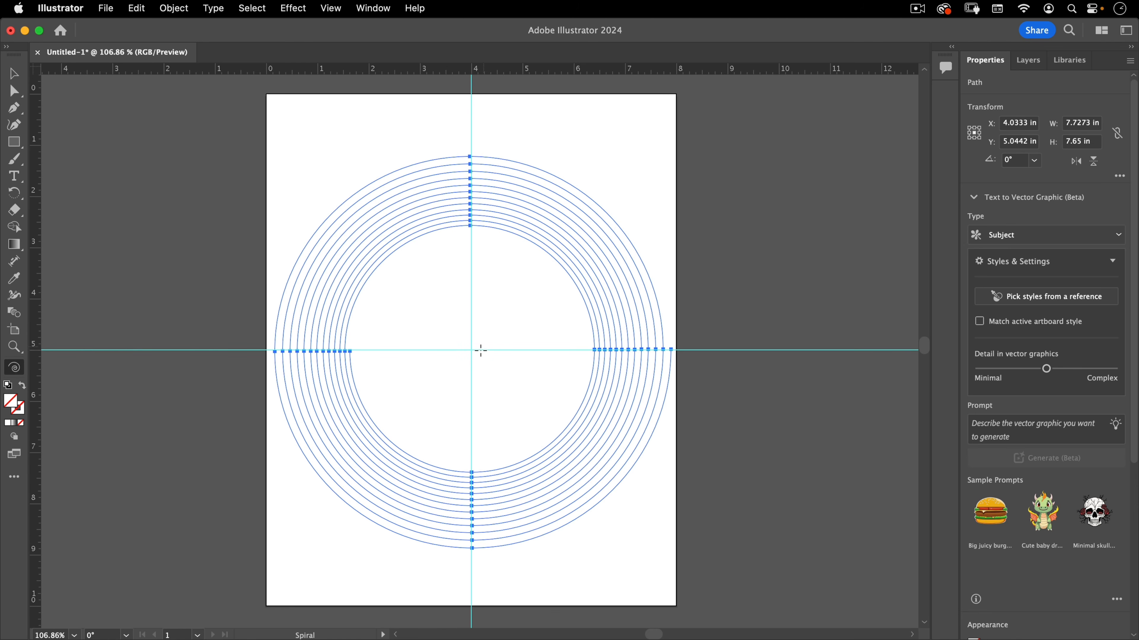
key(super+z)
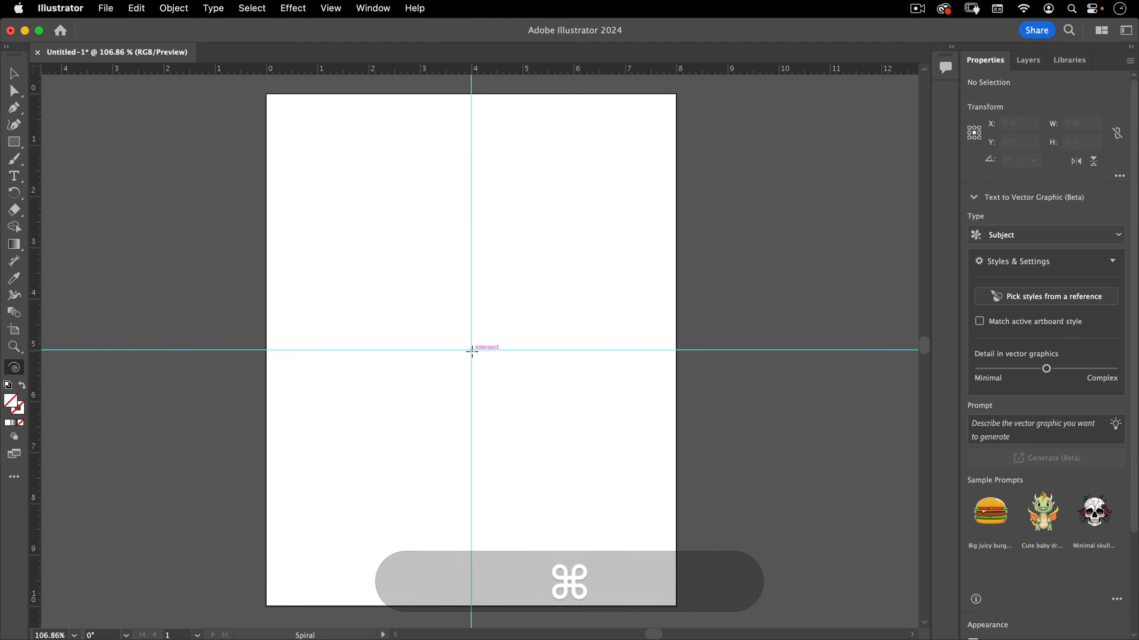
Create the centered spiral again with 300 segments, and undo it
click(472, 351)
text(3)
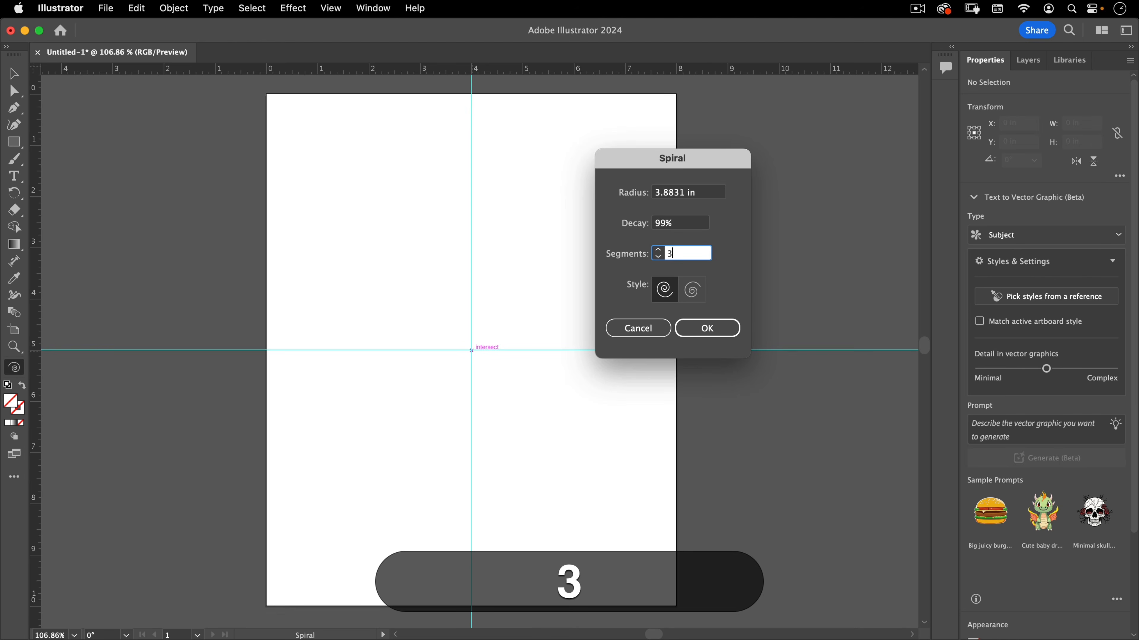
text(00)
key(Return)
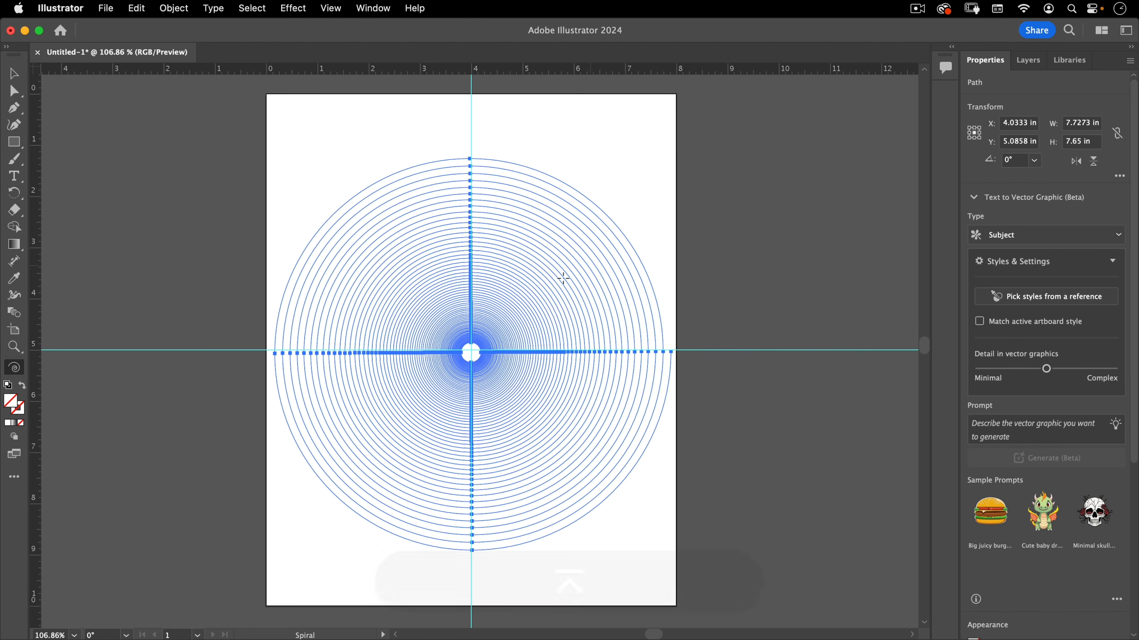
key(super)
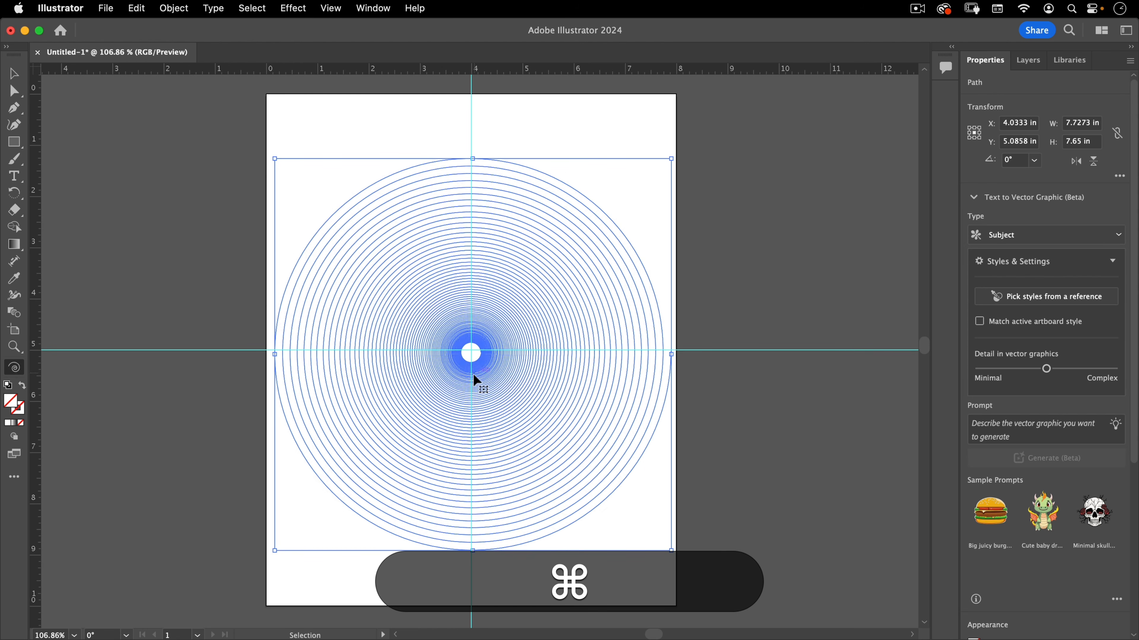
key(super+z)
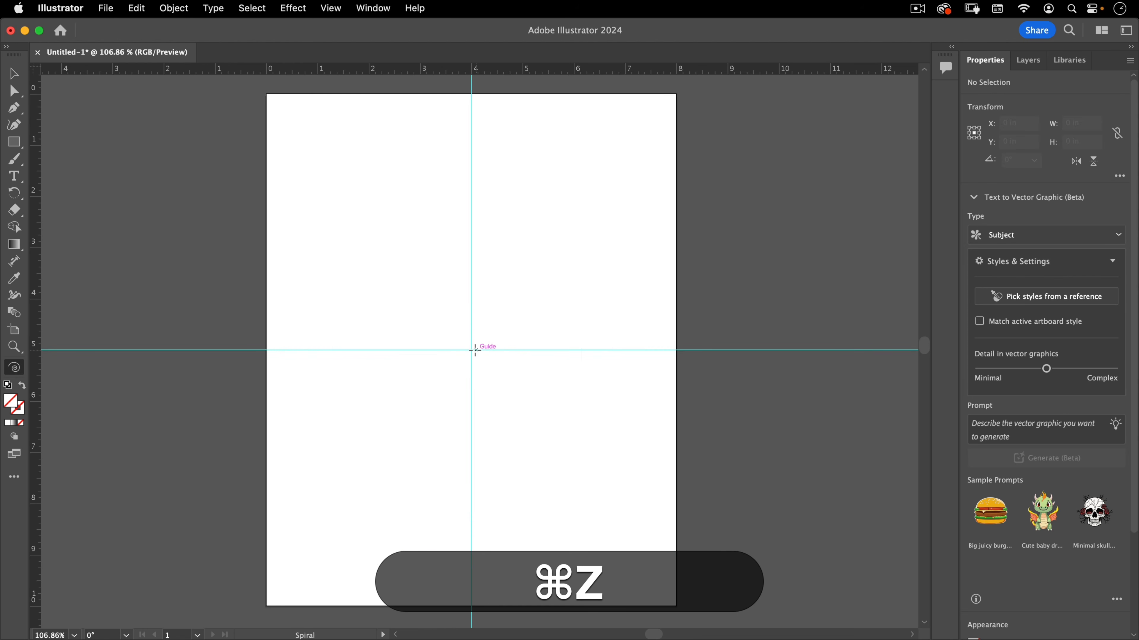
Create a centered spiral with 100% decay, then select and delete it
click(472, 350)
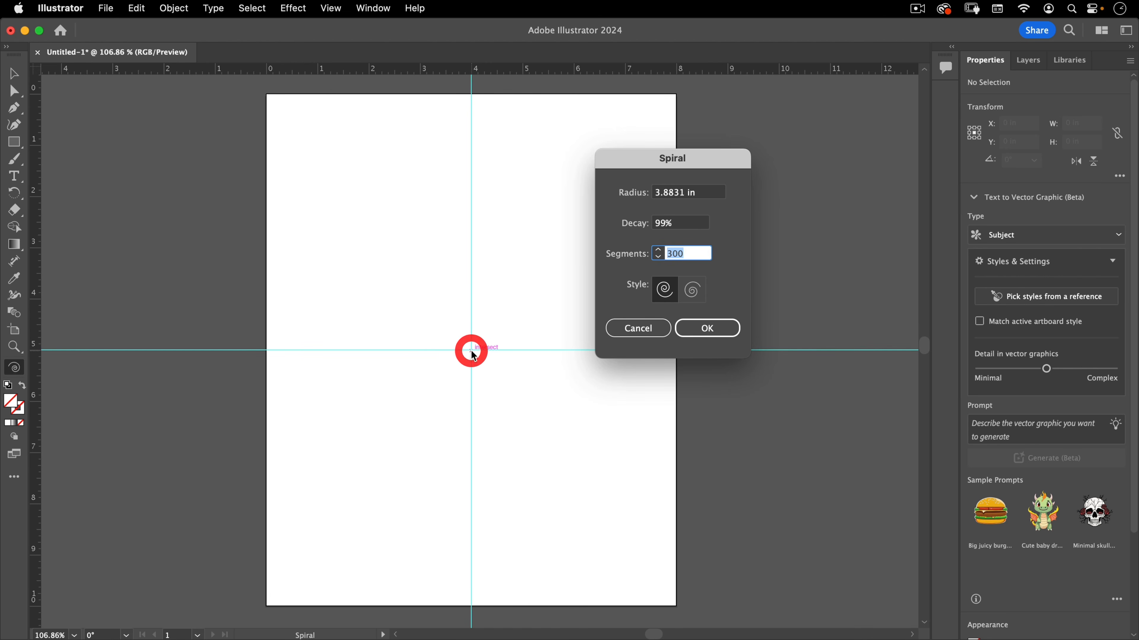
click(689, 228)
text(100)
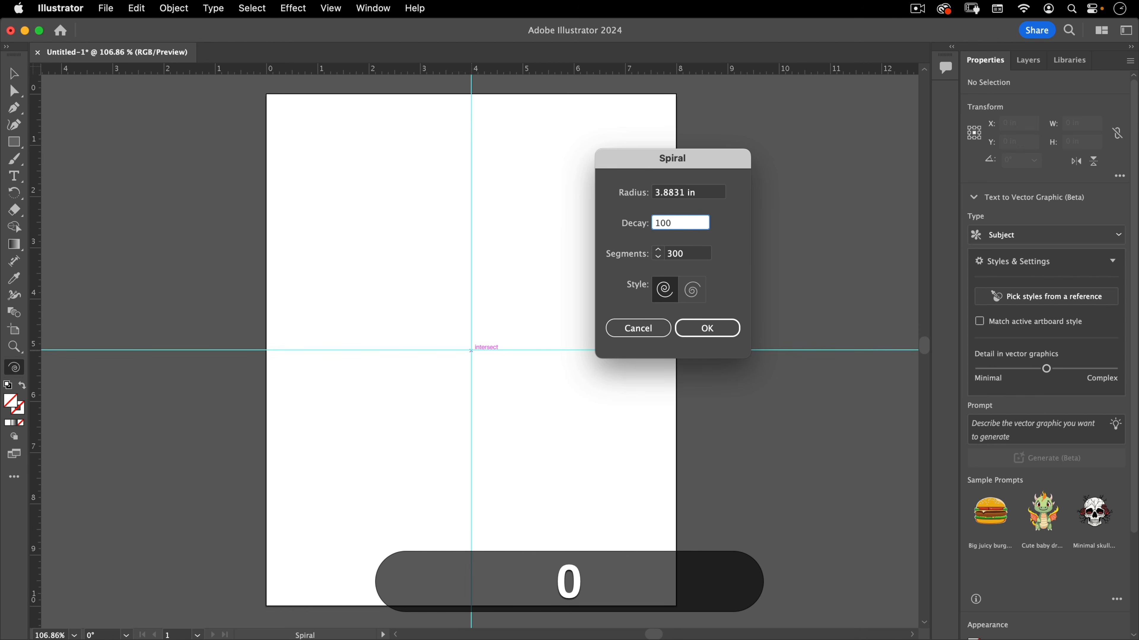
click(701, 328)
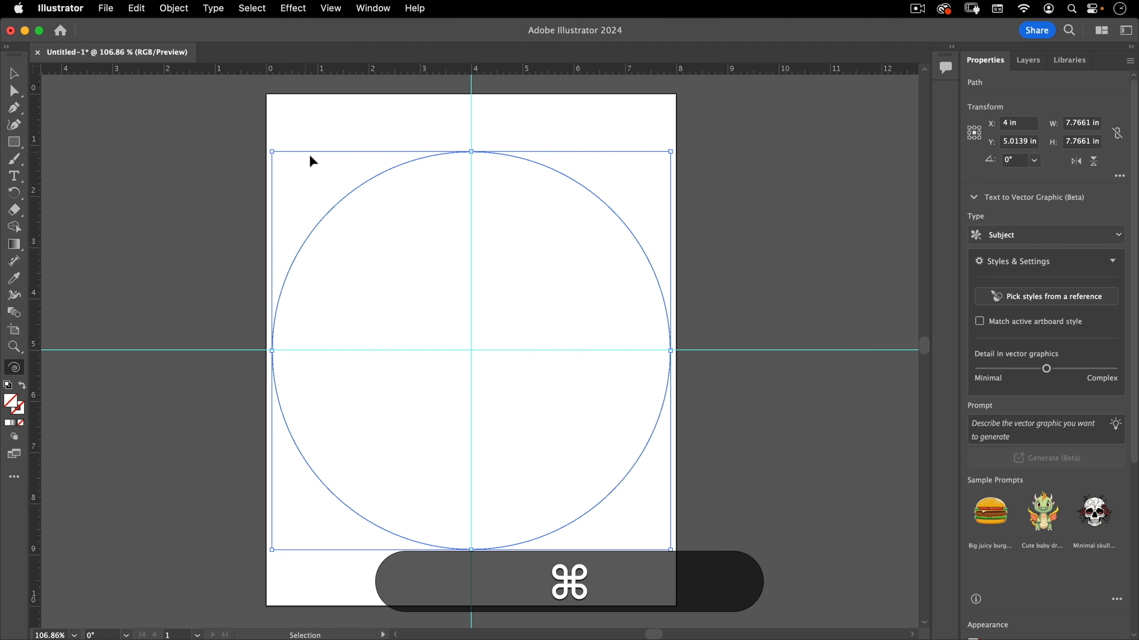
super+click(399, 252)
key(v)
key(Delete)
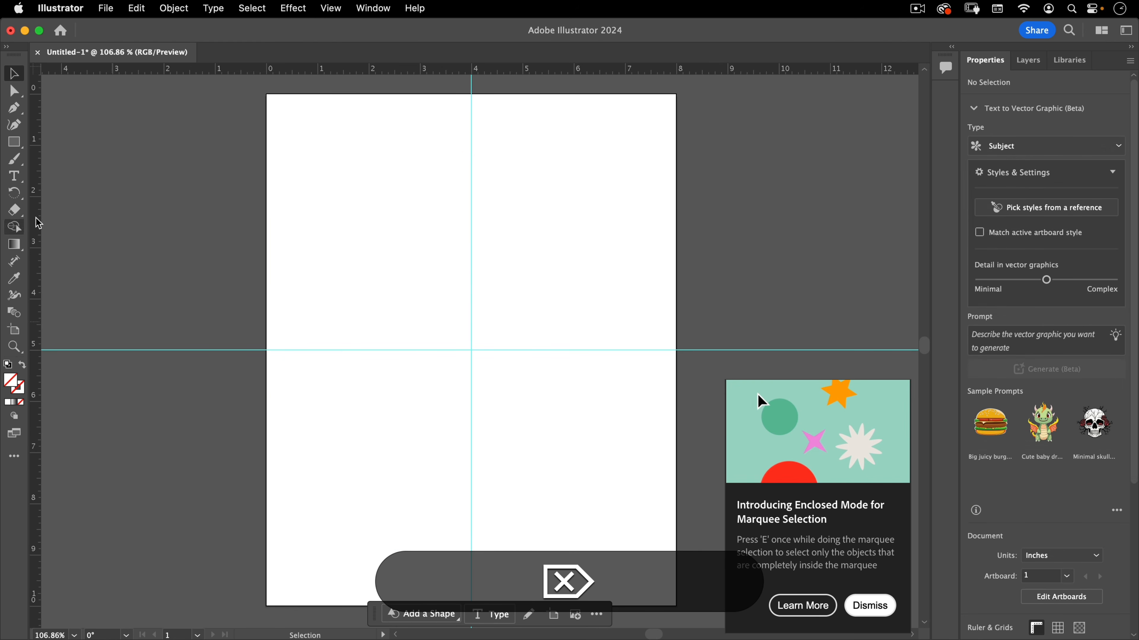
Draw a circle about 12.9 inches wide from the guides' intersection with the Ellipse tool
drag(13, 142, 57, 159)
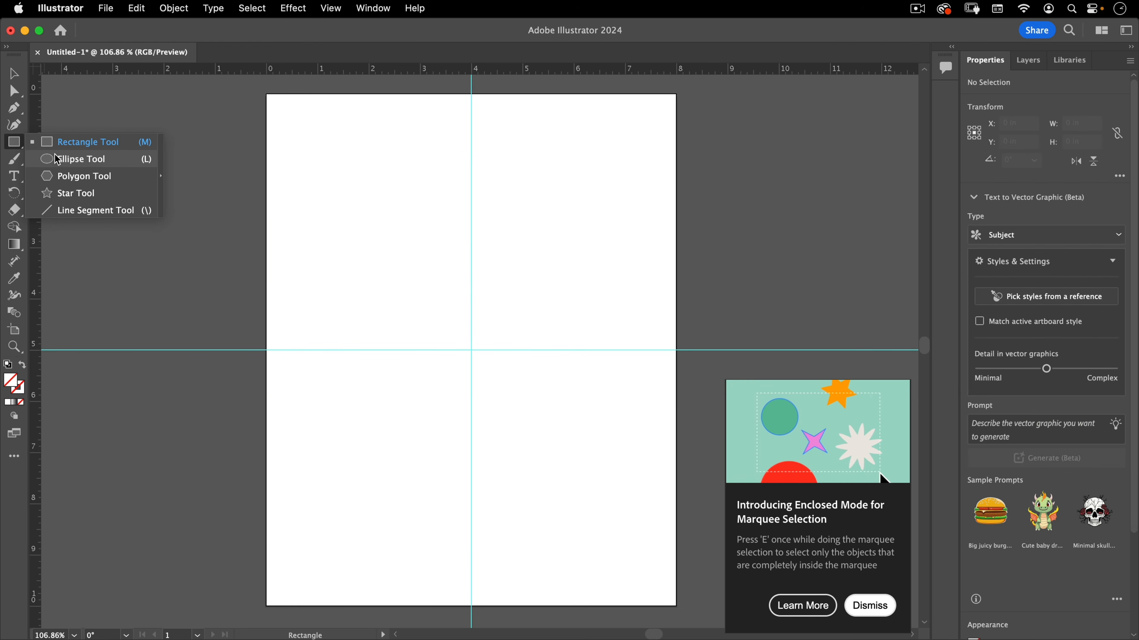
click(77, 161)
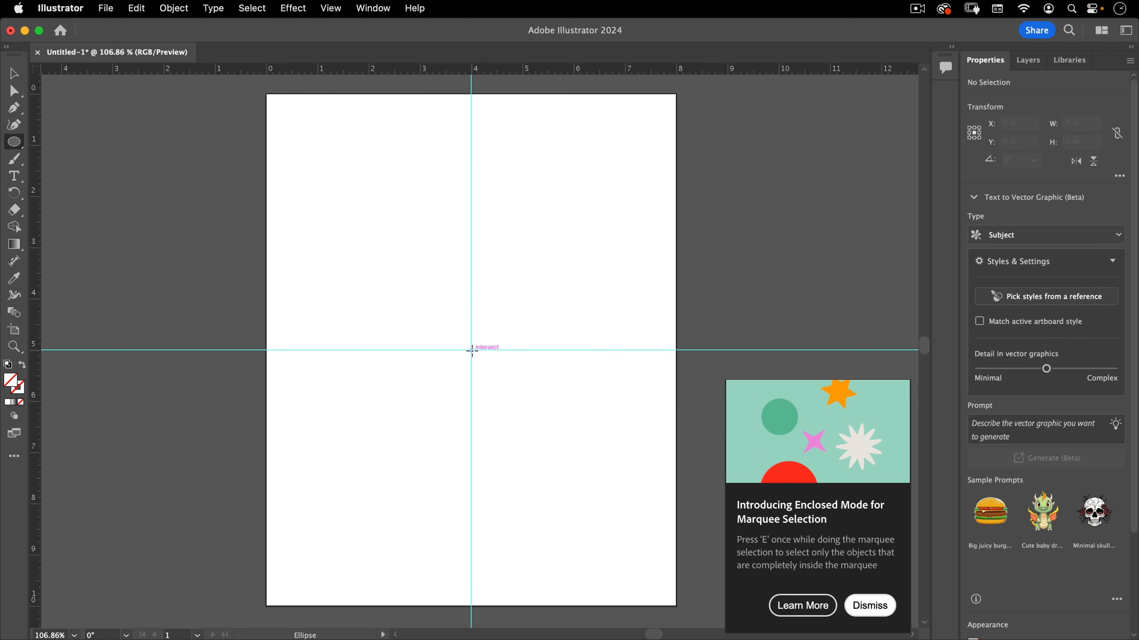
mouse_move(471, 350)
mouse_down()
mouse_move(744, 71)
mouse_move(694, 160)
mouse_move(748, 97)
mouse_move(672, 139)
mouse_up()
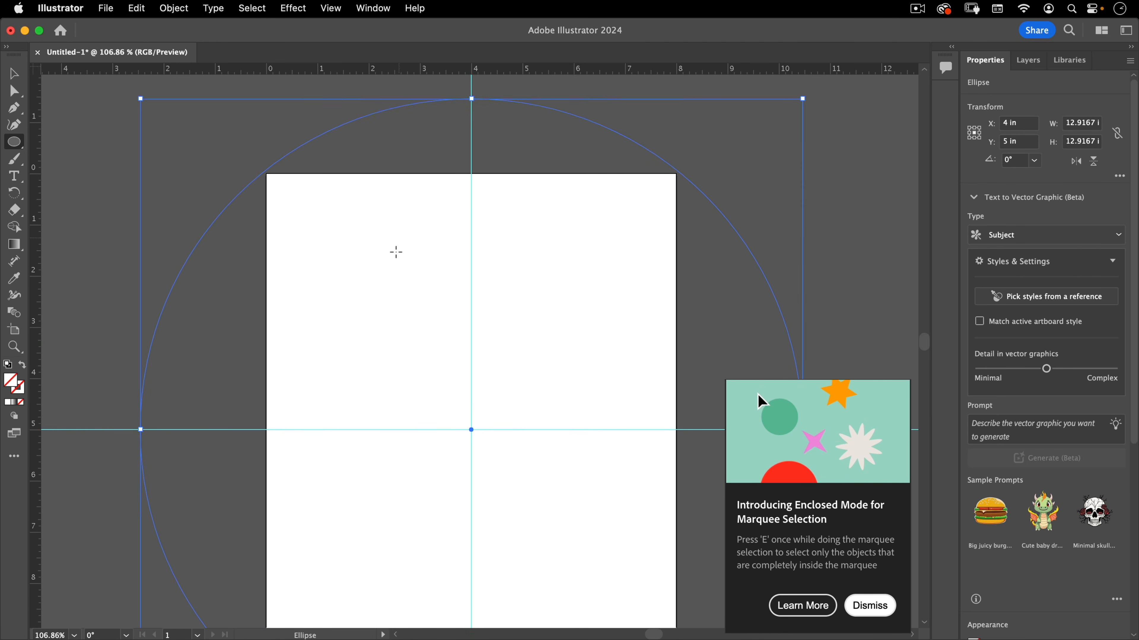
key(space)
mouse_move(523, 321)
mouse_down()
mouse_move(525, 243)
mouse_move(520, 320)
mouse_move(496, 341)
mouse_up()
key(super+space)
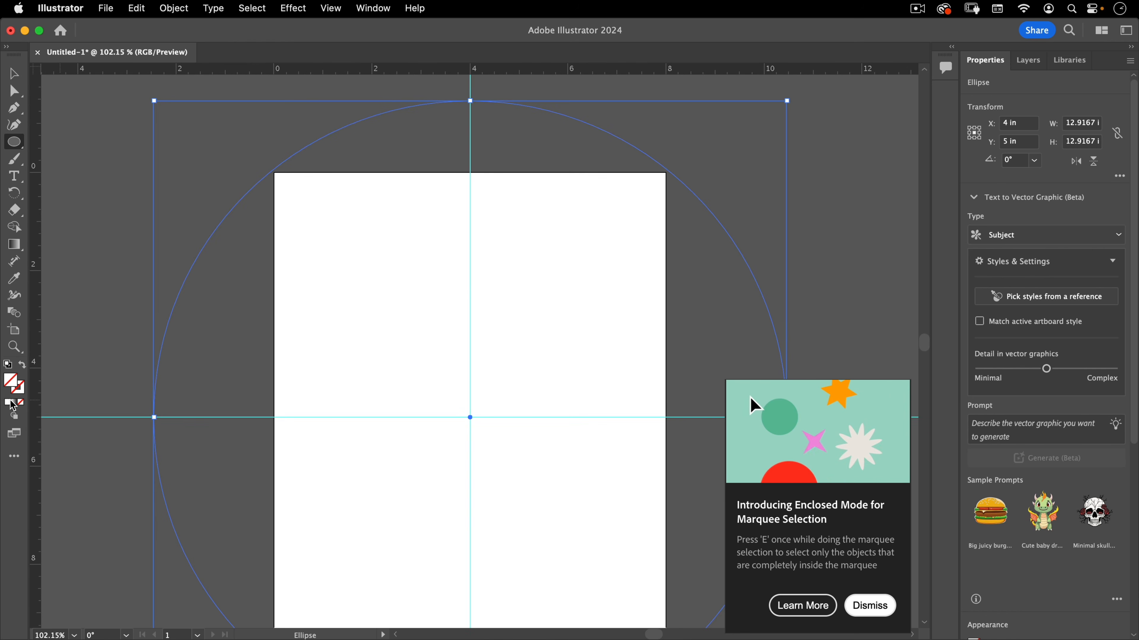
Give the circle a black stroke and dismiss the marquee selection tip
click(21, 394)
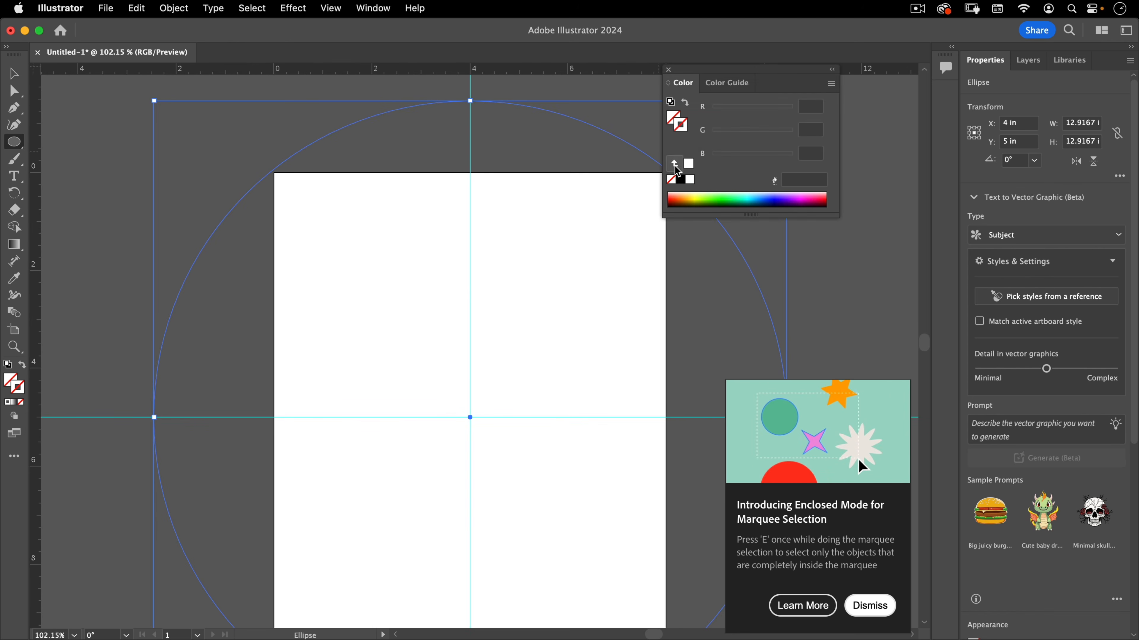
click(681, 180)
drag(714, 72, 775, 77)
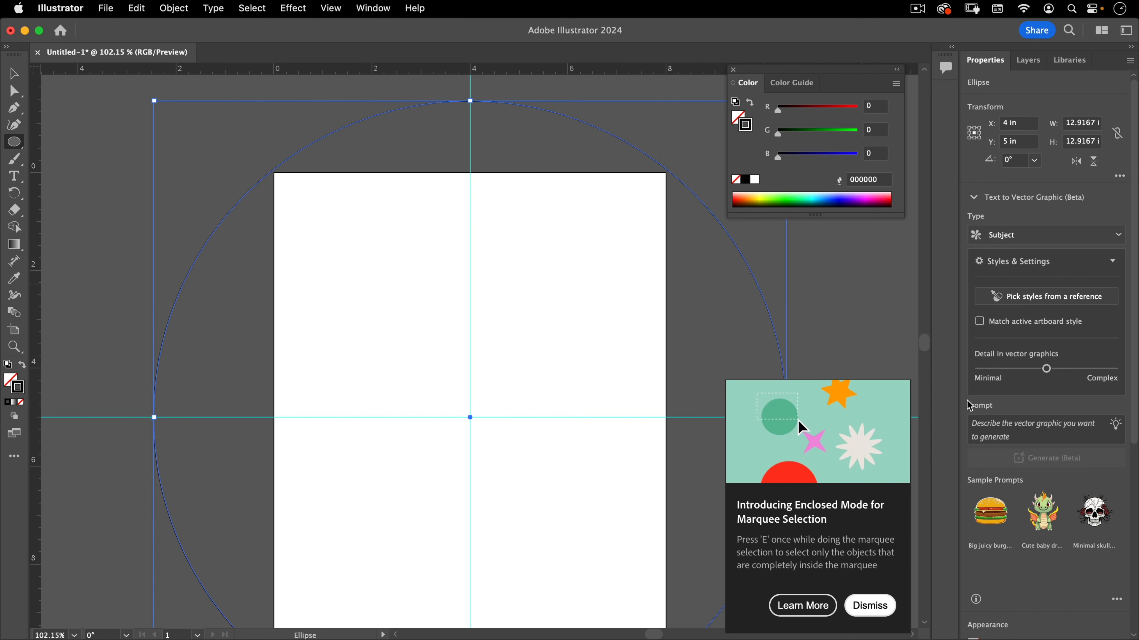
click(863, 603)
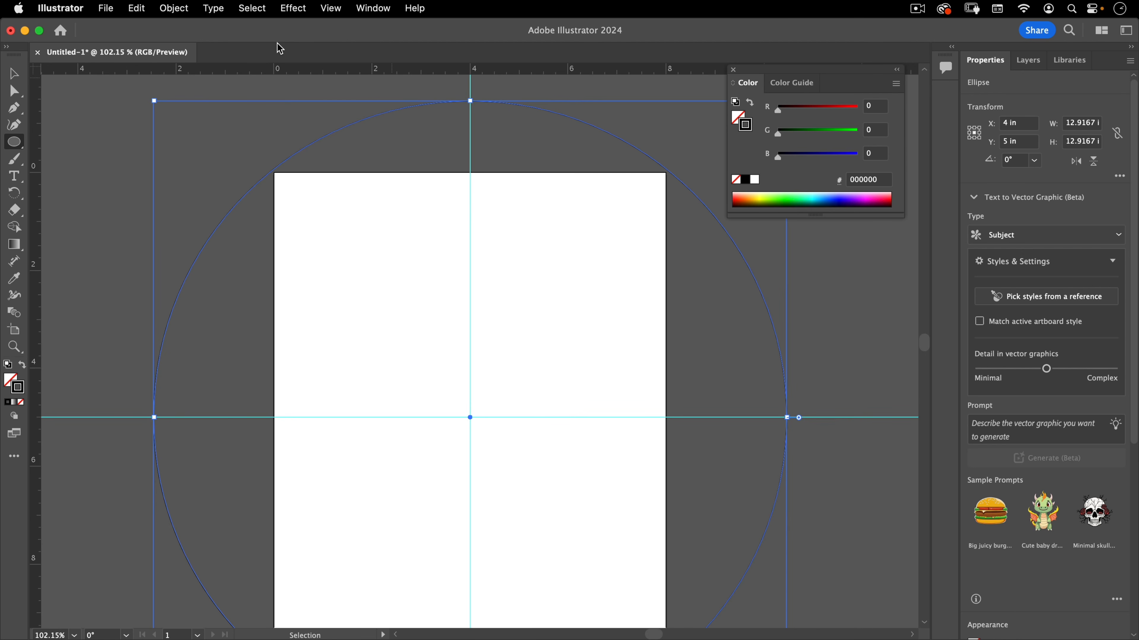
Switch the workspace to Essentials Classic
click(390, 9)
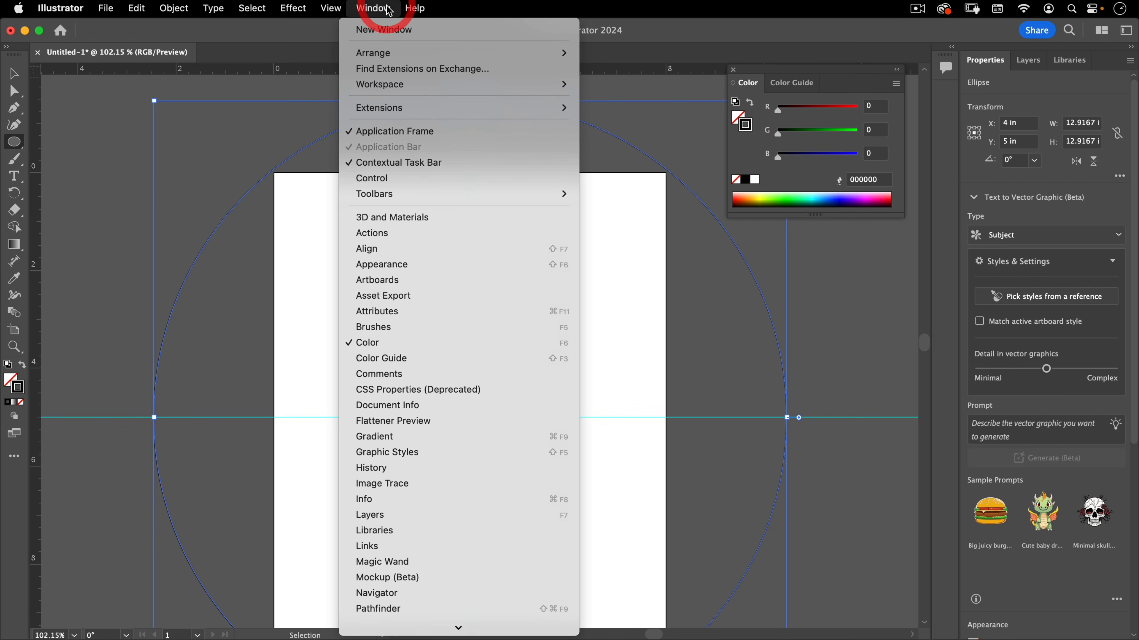
mouse_move(393, 85)
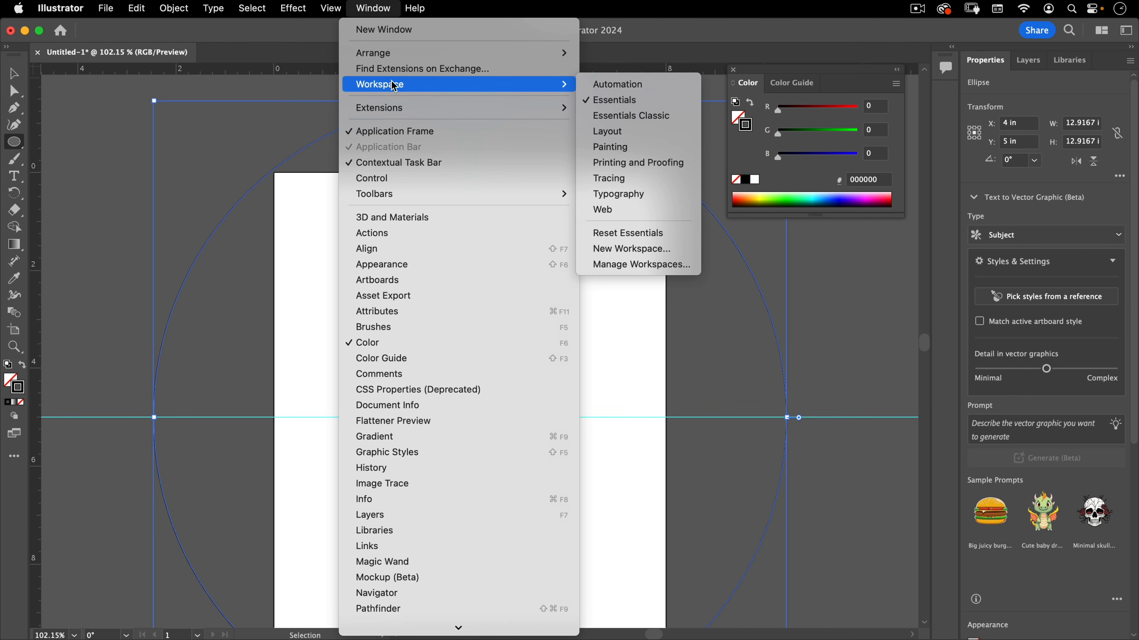
click(603, 116)
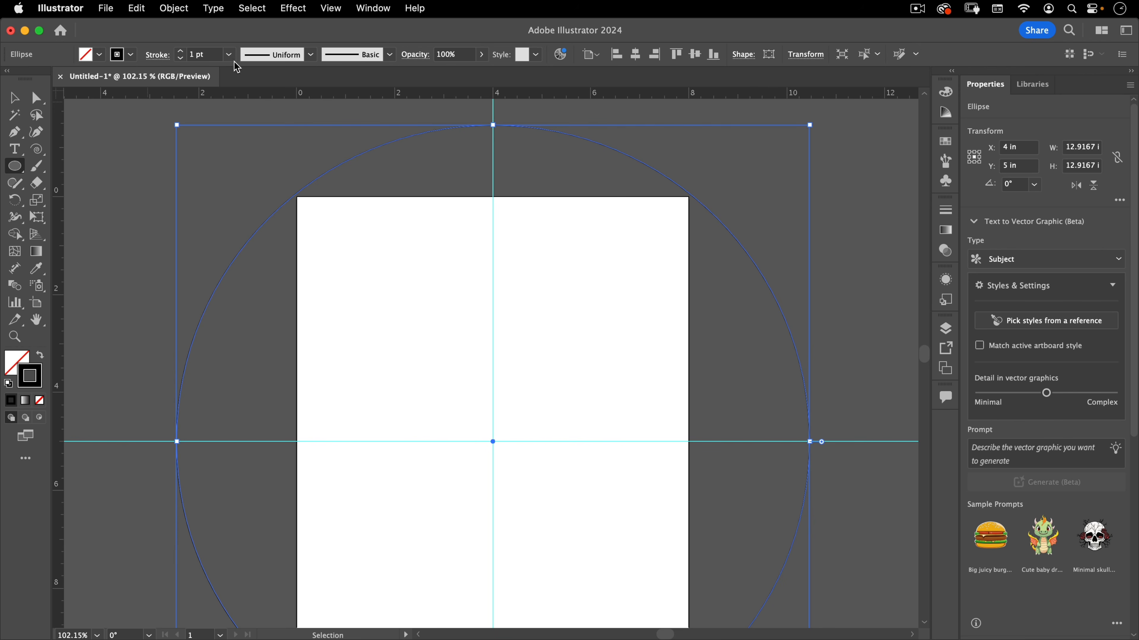
Set the circle's stroke weight to 0.5 pt
click(229, 54)
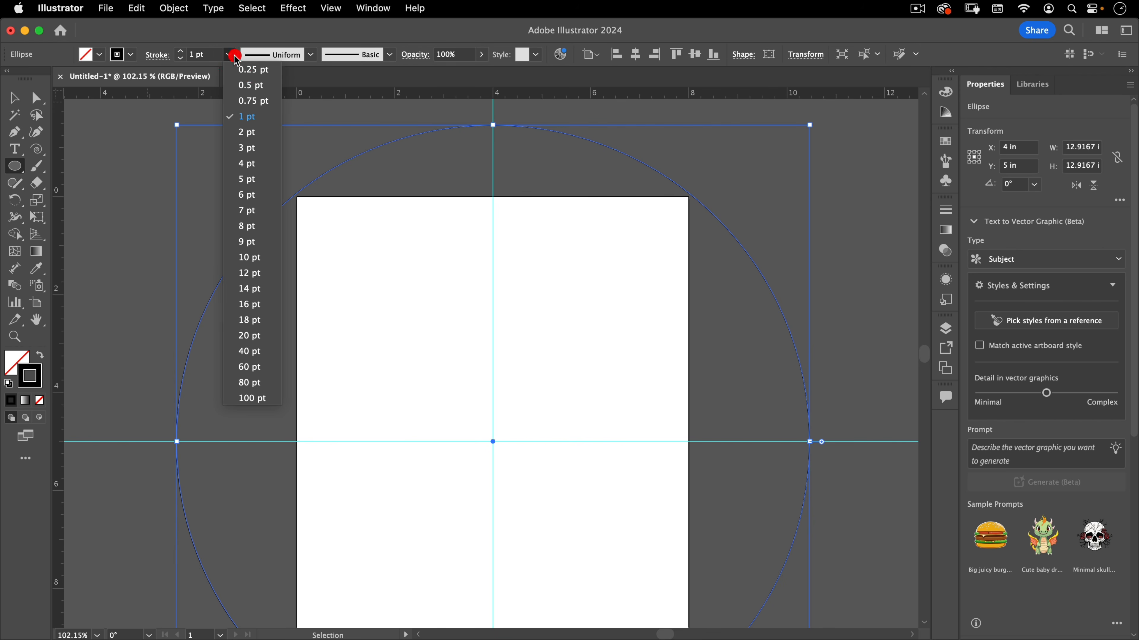
click(246, 85)
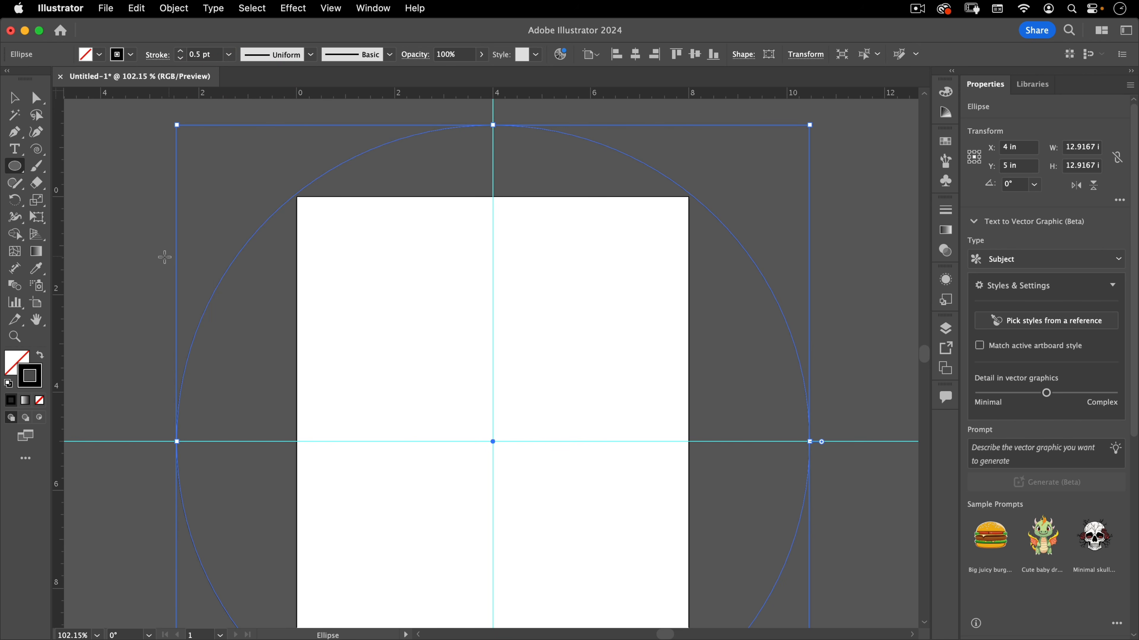
key(super)
click(37, 201)
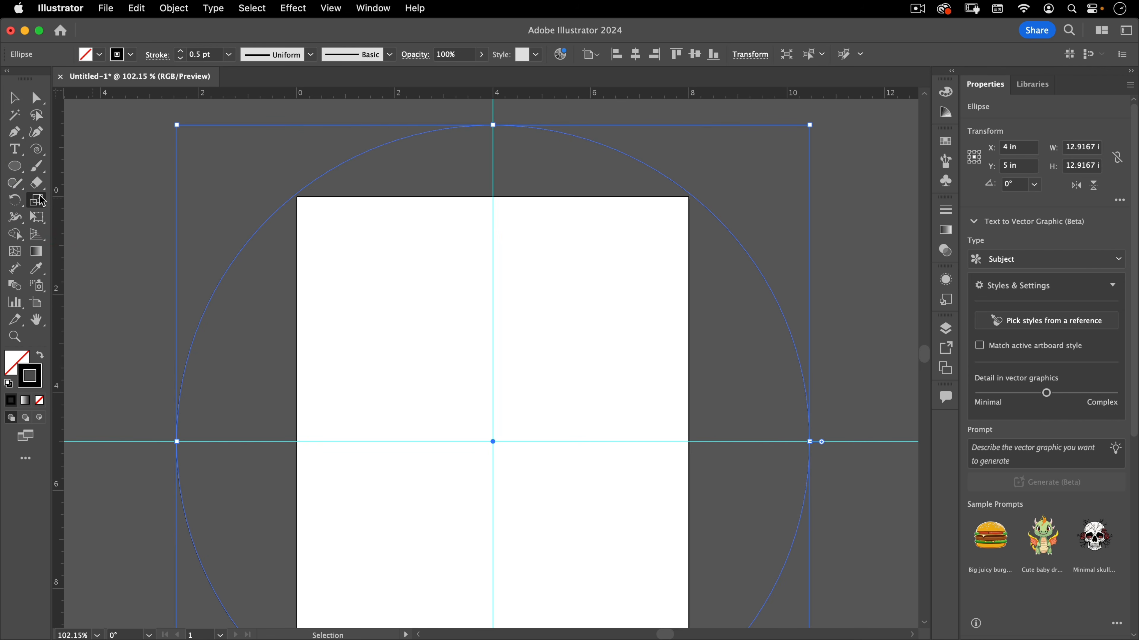
click(37, 201)
key(s)
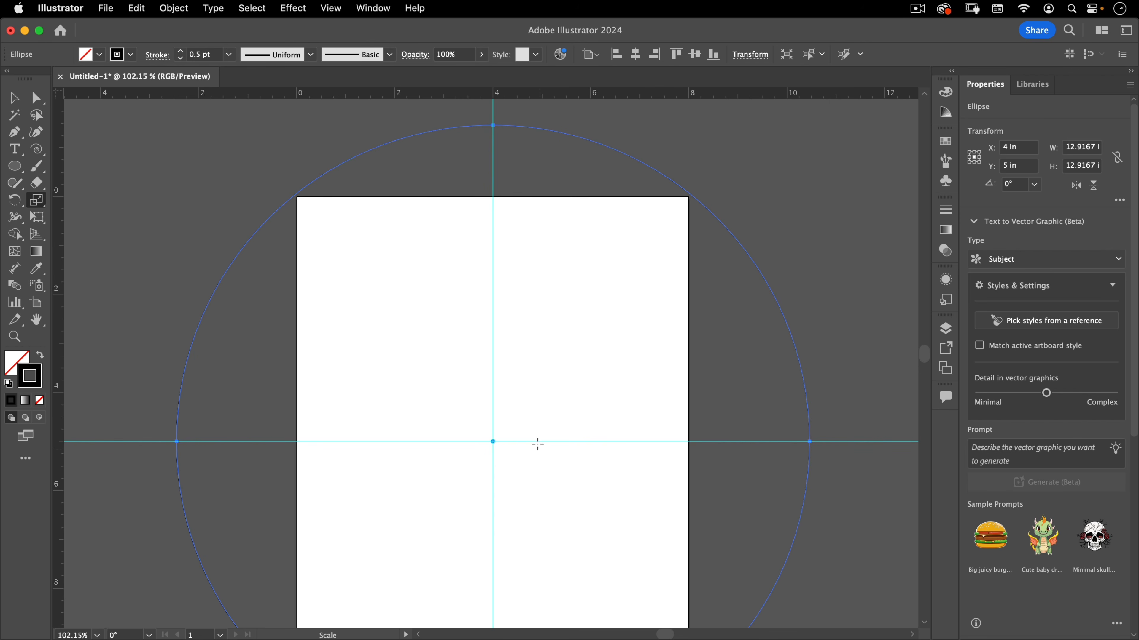
key(alt)
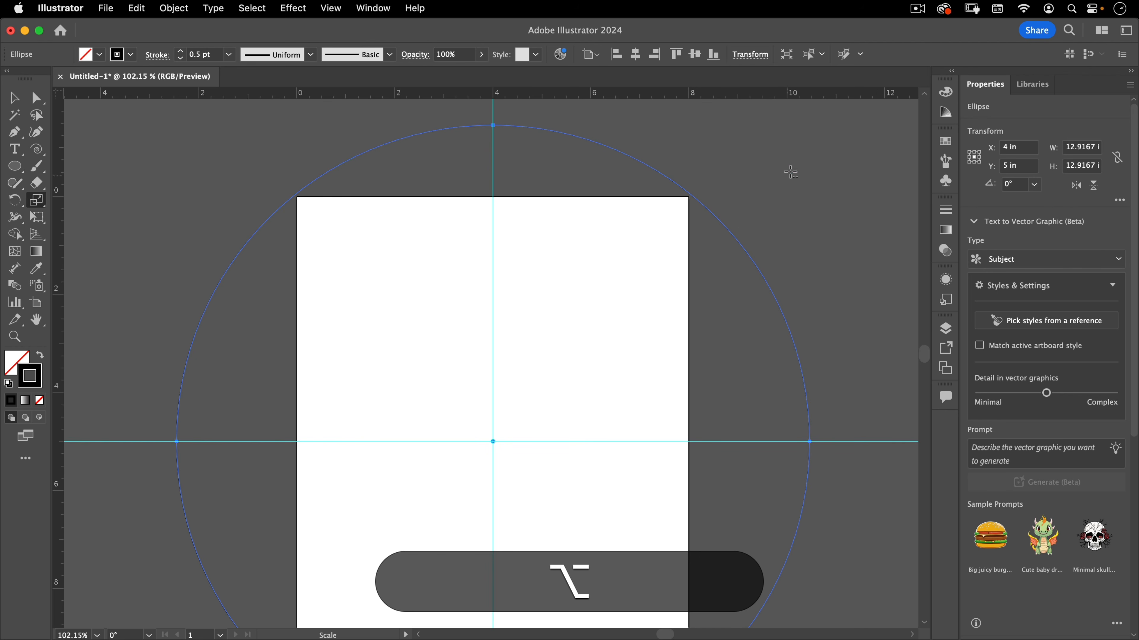
alt+shift+click(739, 234)
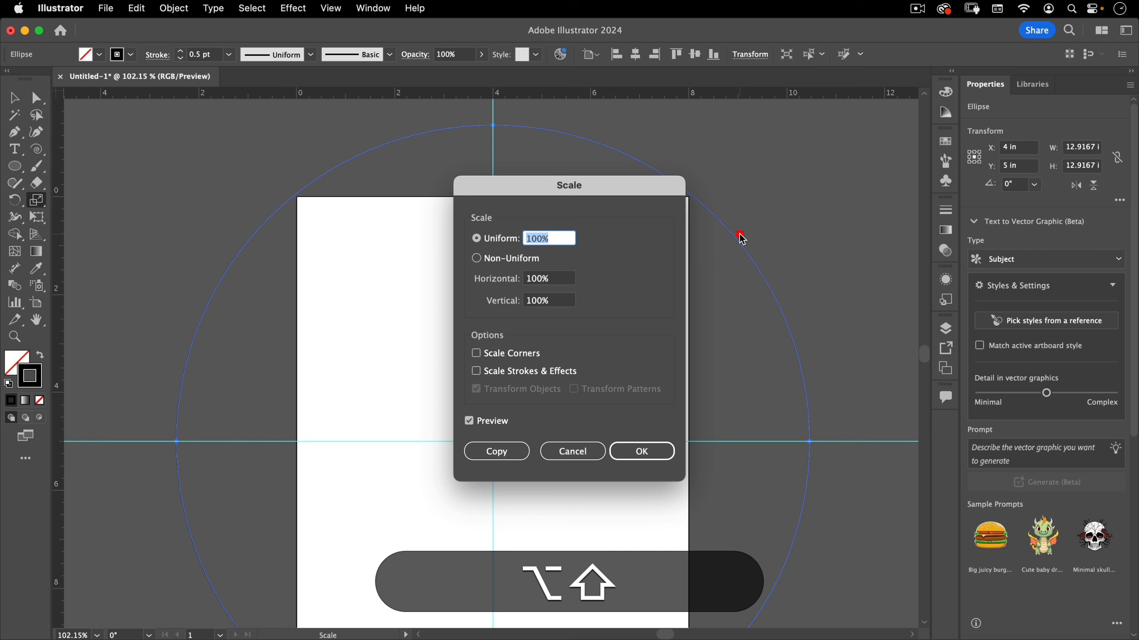
click(561, 452)
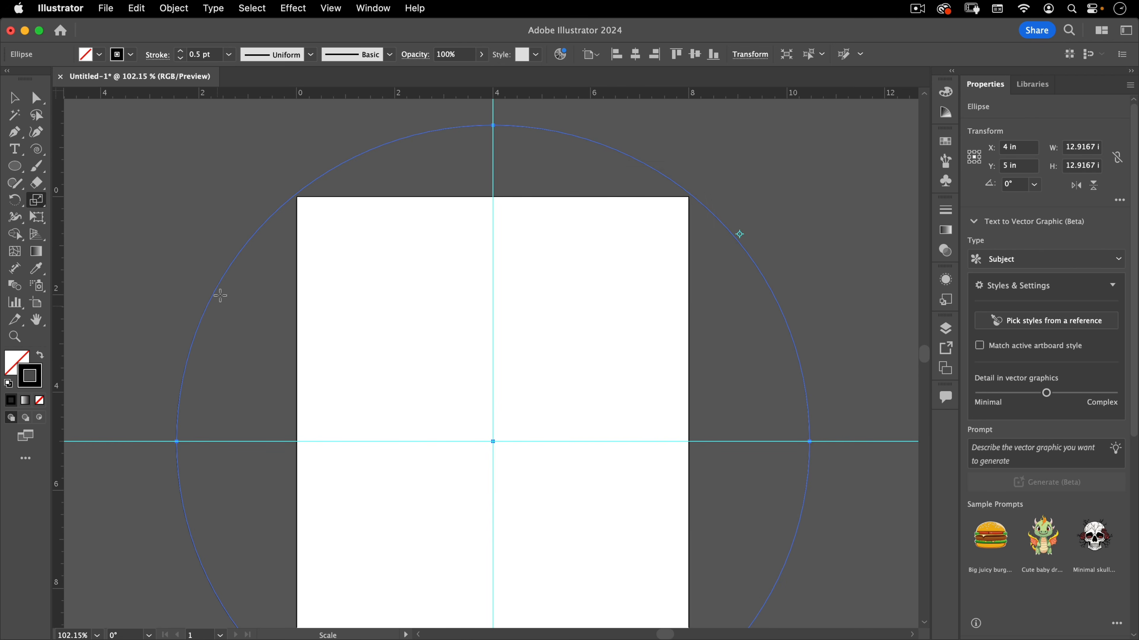
Scale a copy of the circle down to a tiny circle about 0.07 inches wide at the guides' intersection
key(v)
click(257, 300)
key(s)
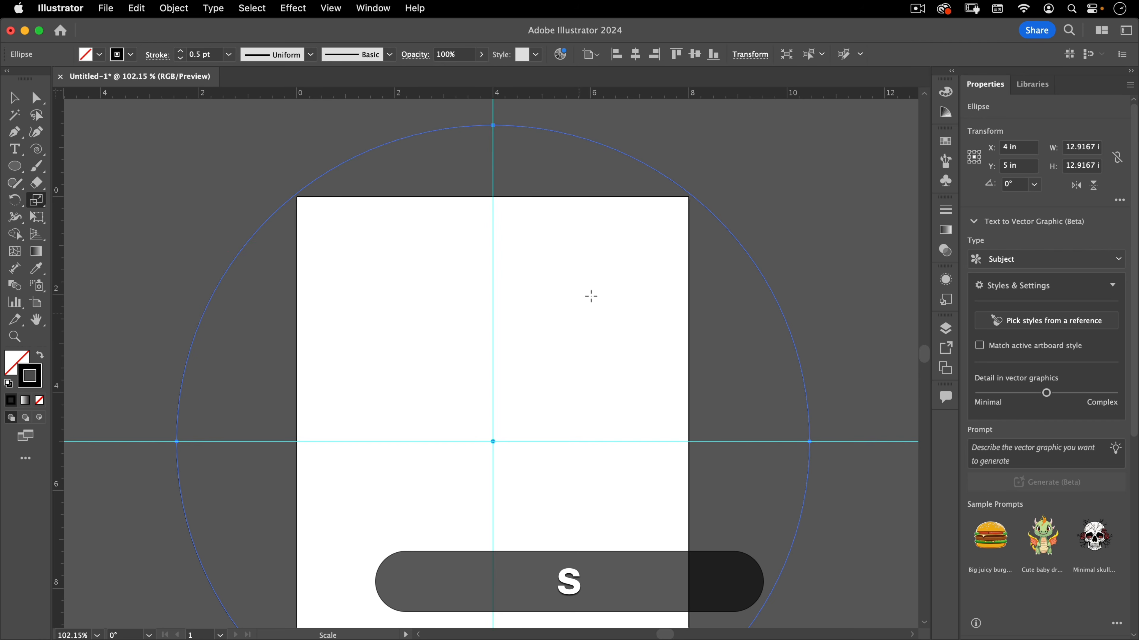
drag(826, 147, 752, 229)
drag(643, 297, 511, 402)
drag(690, 269, 271, 518)
drag(559, 441, 406, 420)
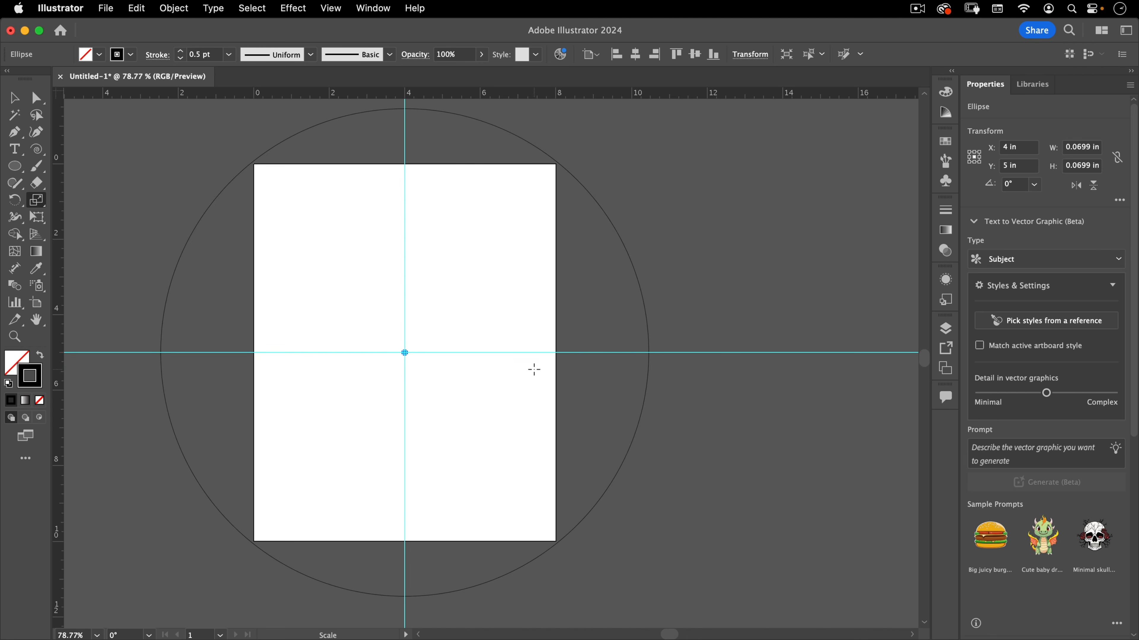
double_click(37, 200)
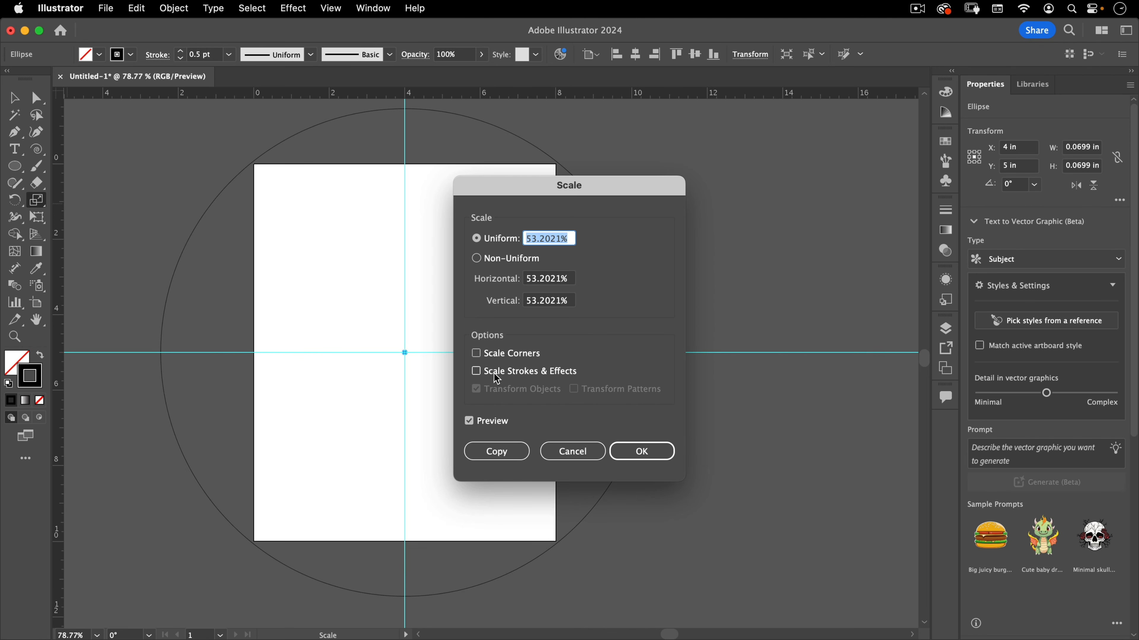
click(564, 453)
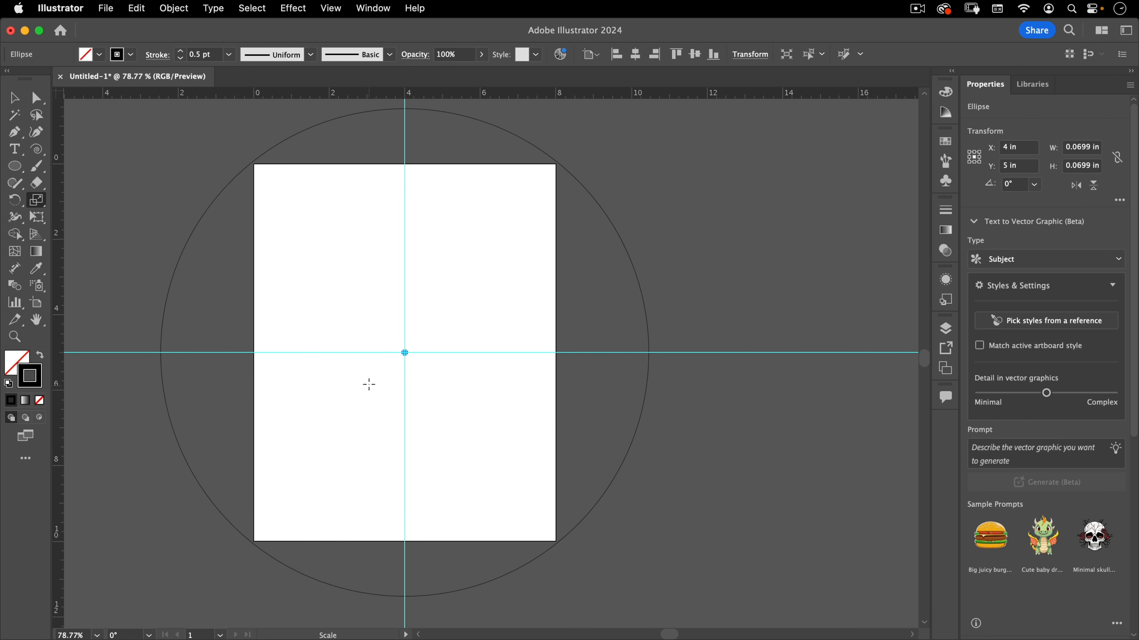
Blend the tiny center circle with the large circle using the Blend tool
click(13, 287)
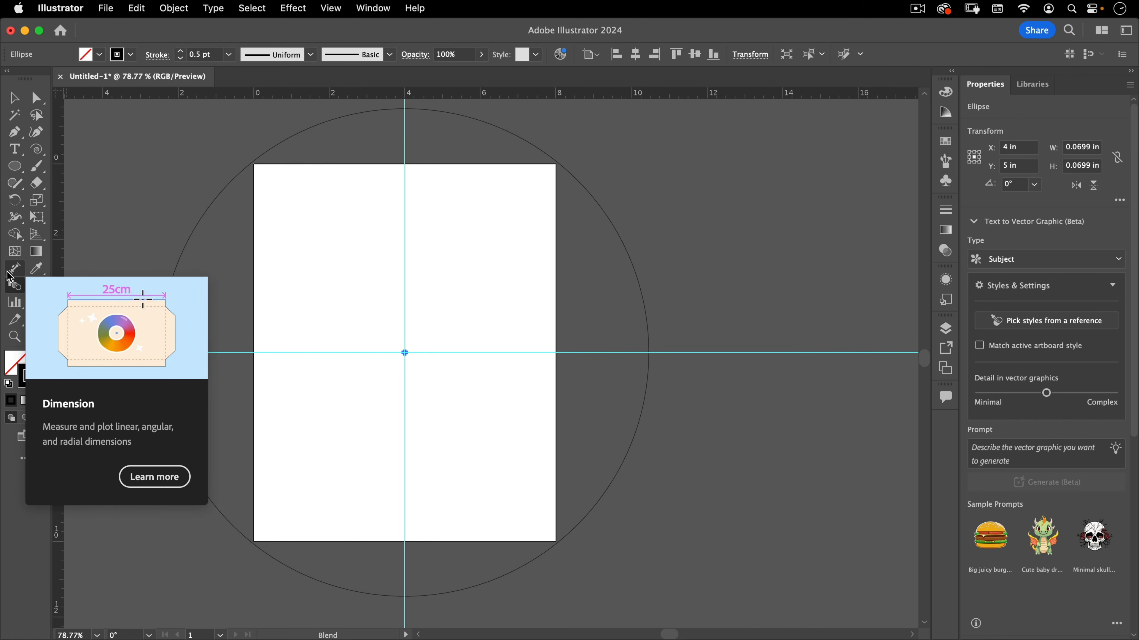
key(w)
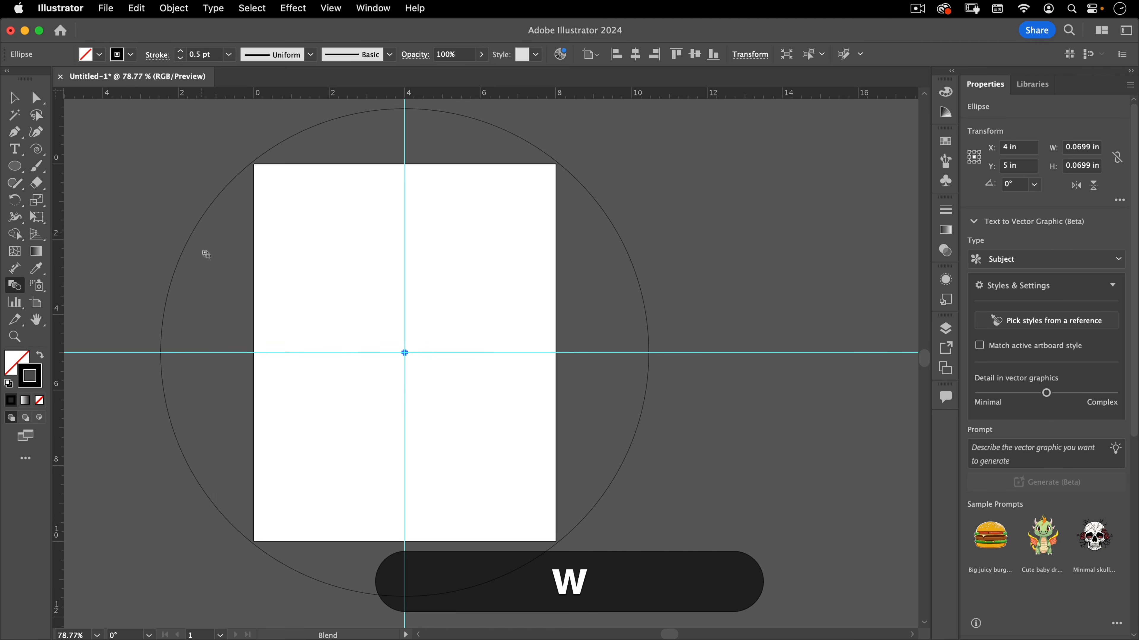
drag(142, 356, 290, 308)
drag(676, 347, 1054, 277)
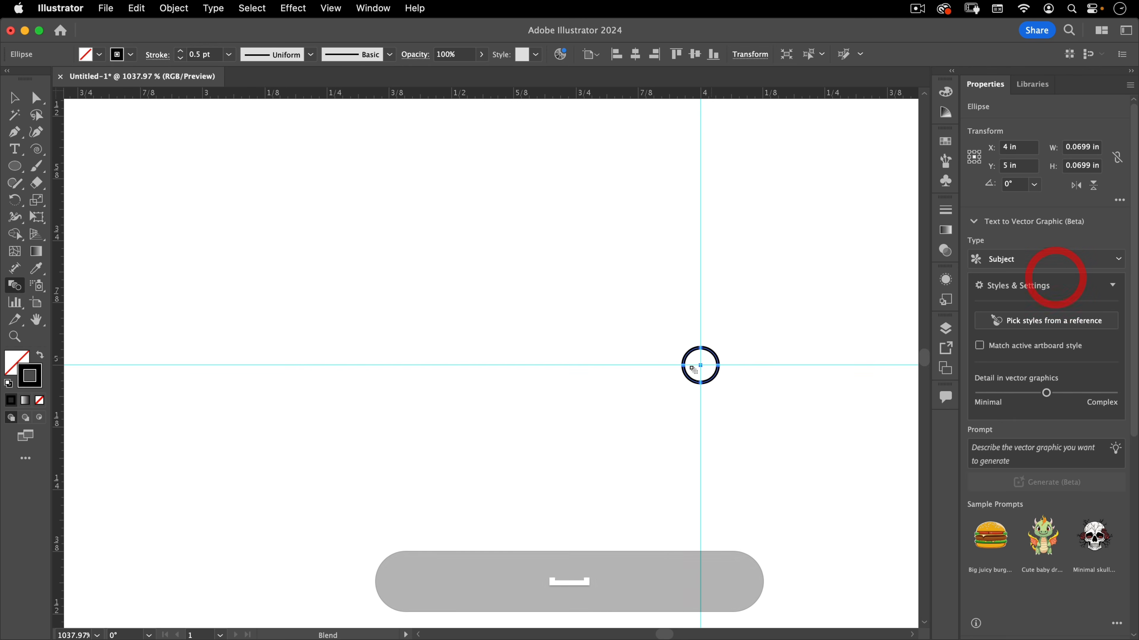
drag(688, 370, 251, 369)
drag(148, 337, 818, 289)
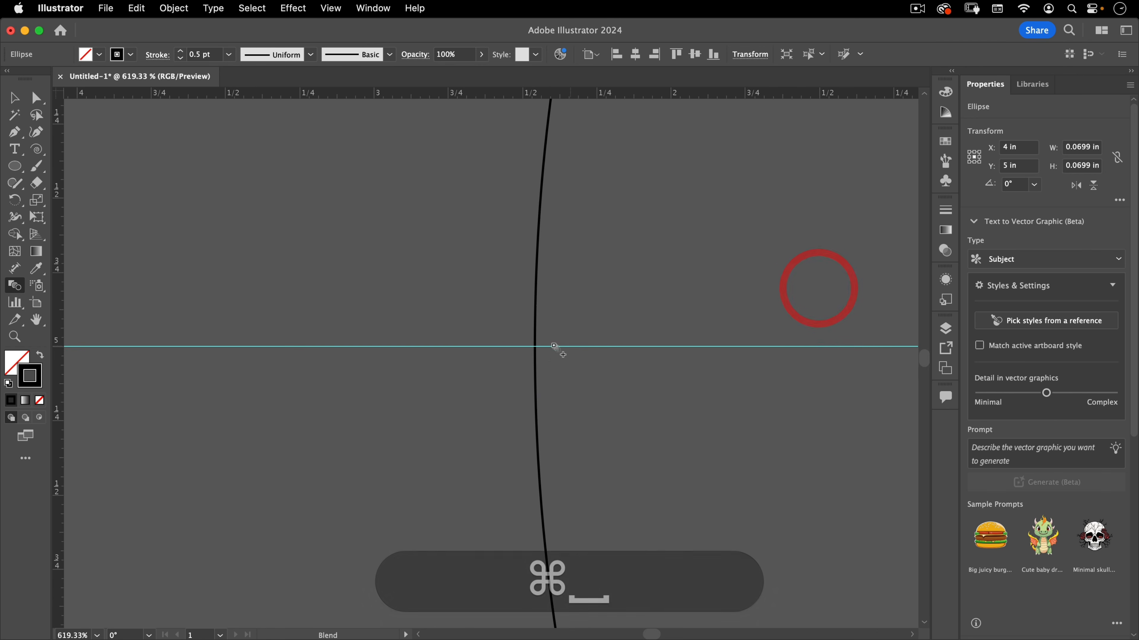
click(535, 347)
drag(568, 317, 111, 408)
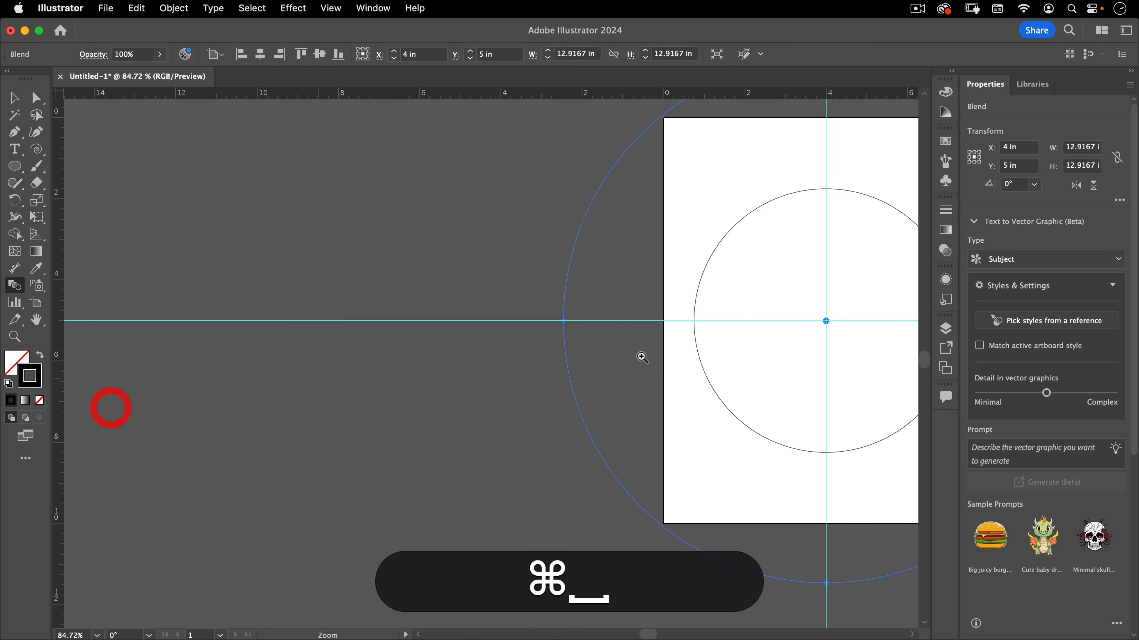
drag(774, 359, 441, 379)
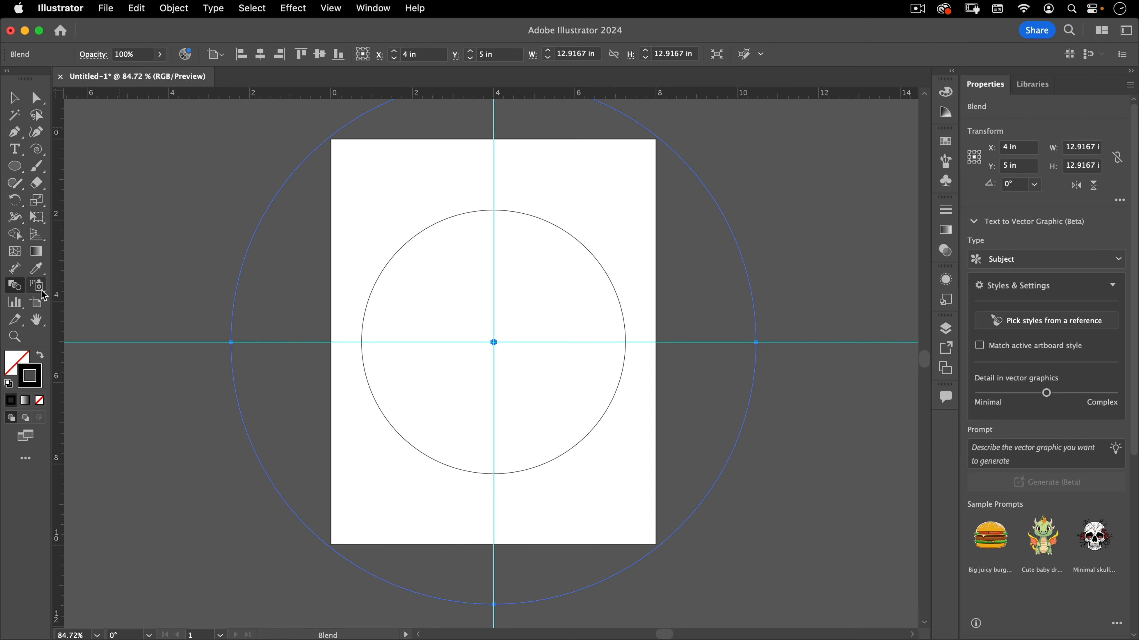
Set the blend options to Specified Steps with 300 steps
double_click(15, 286)
drag(508, 257, 787, 181)
click(807, 218)
click(788, 249)
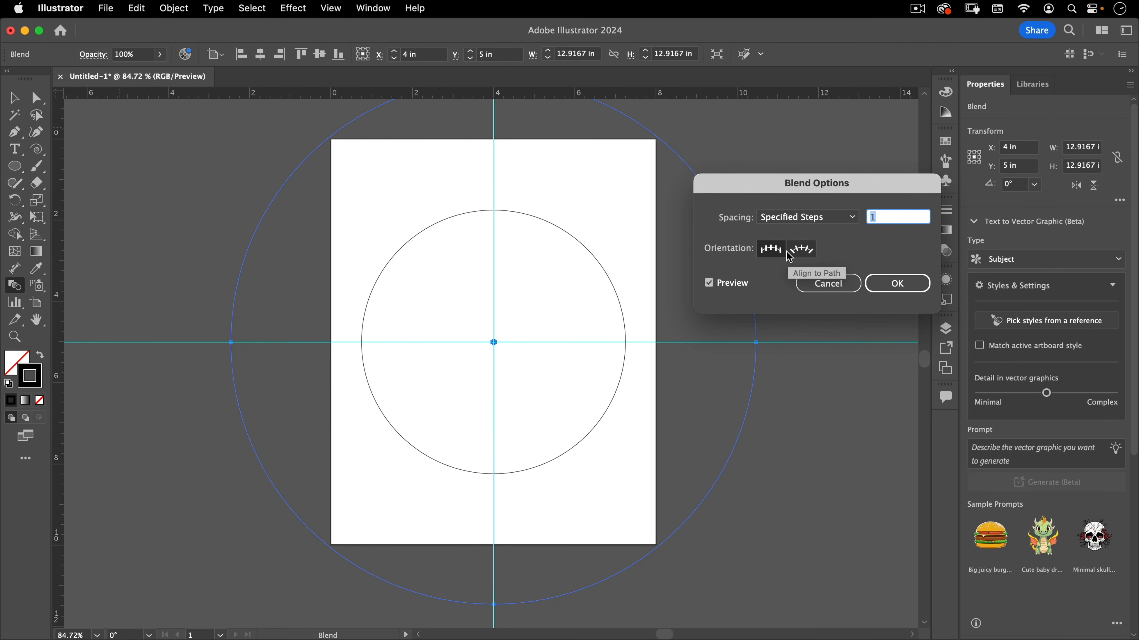
click(861, 216)
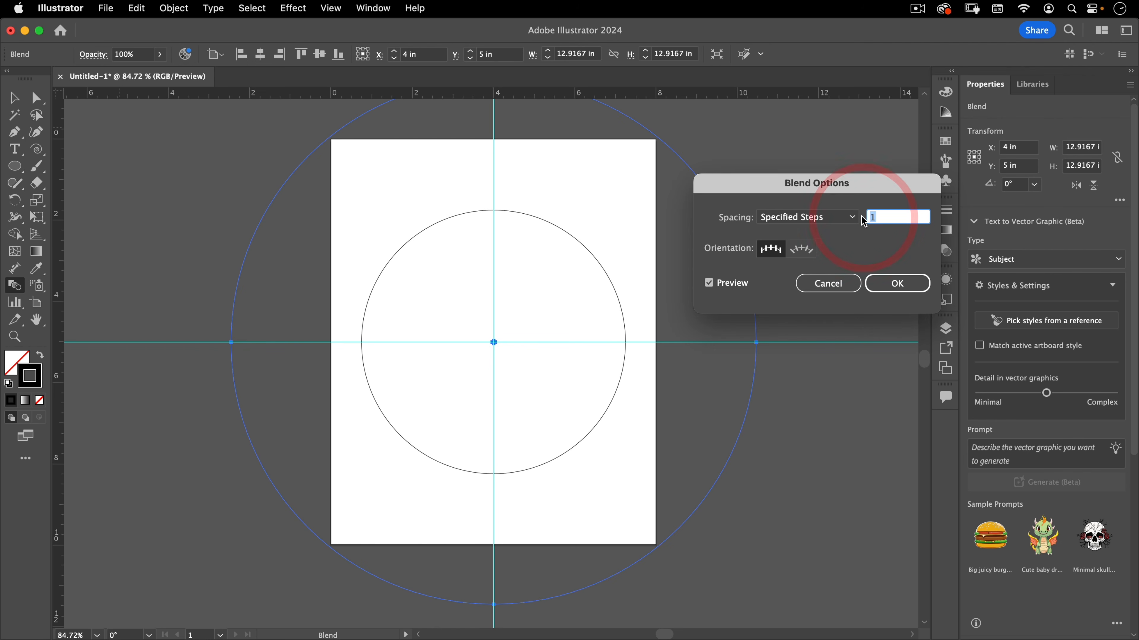
text(300)
key(Tab)
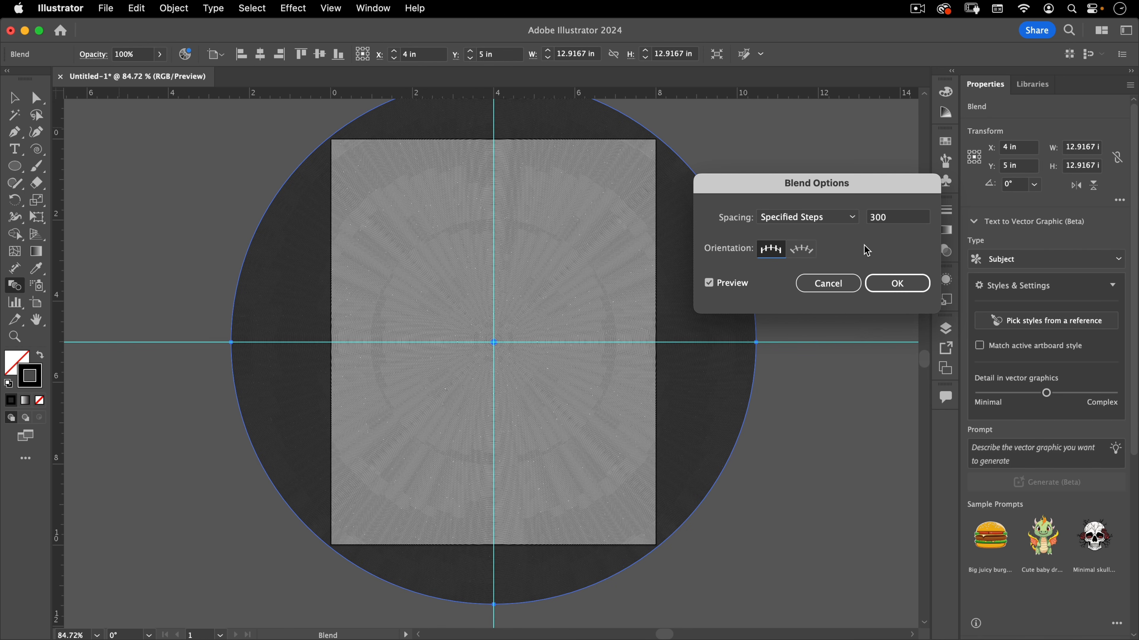
click(897, 218)
text(200)
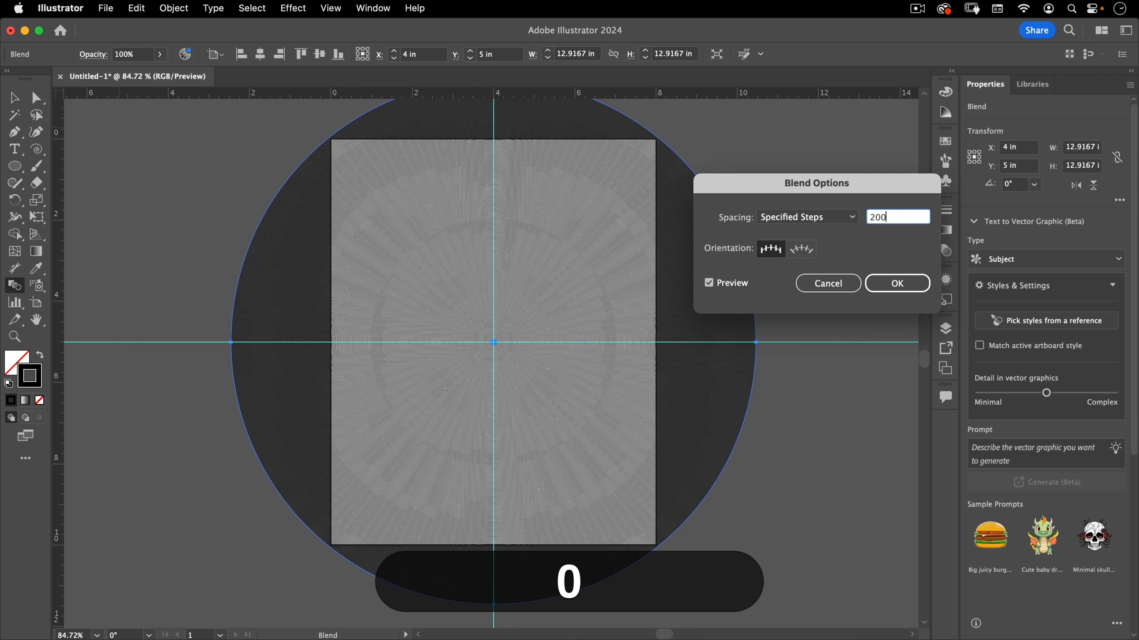
key(Tab)
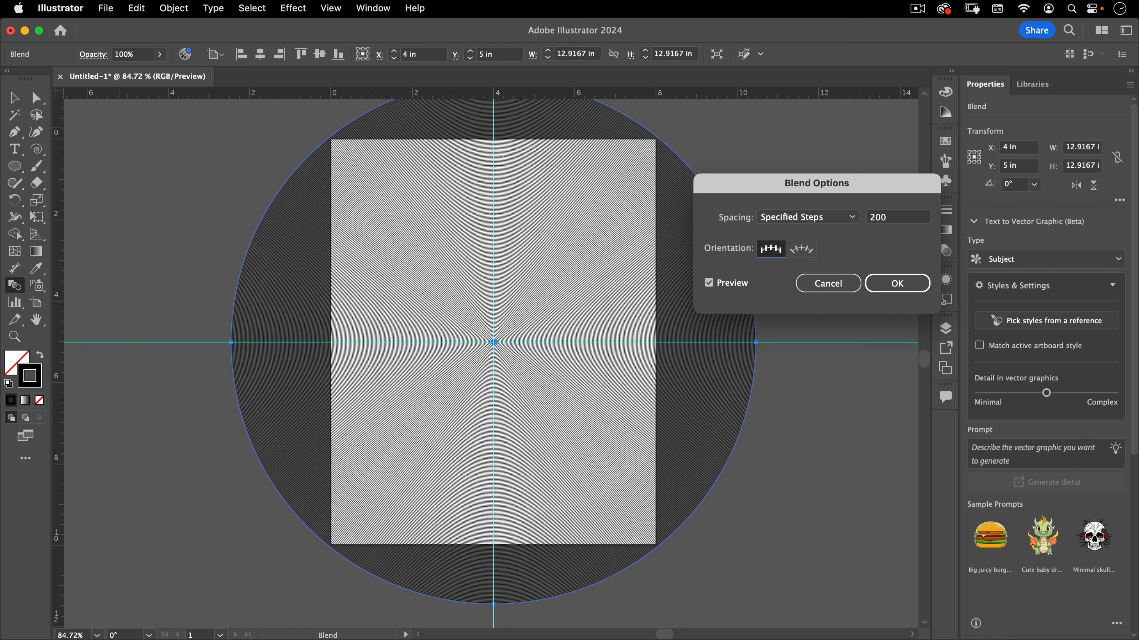
click(876, 218)
text(3)
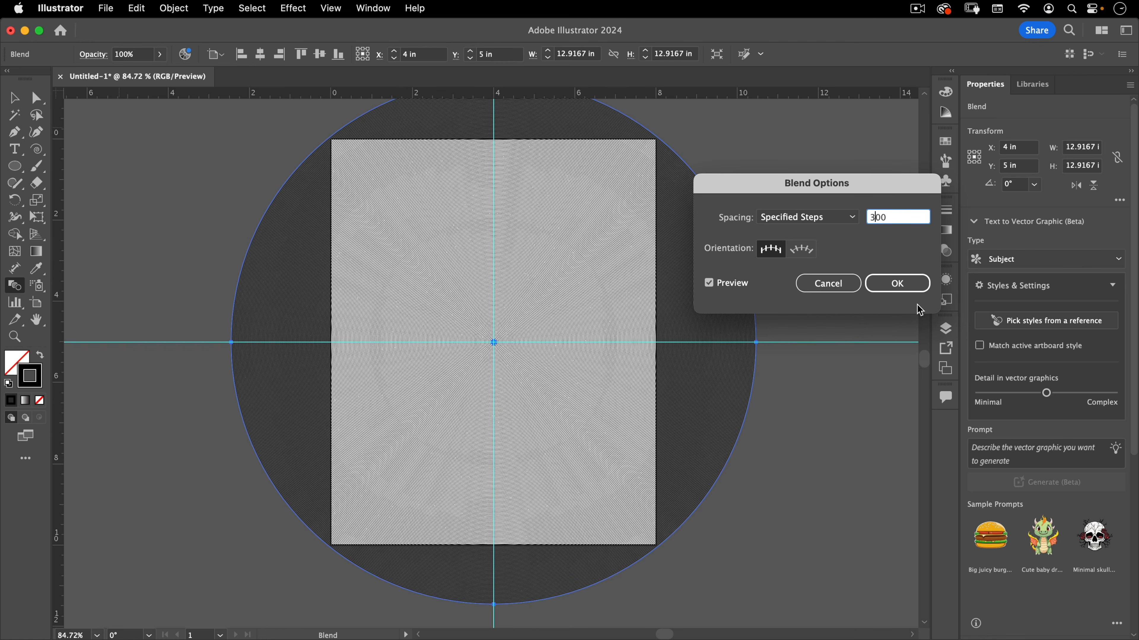
key(Tab)
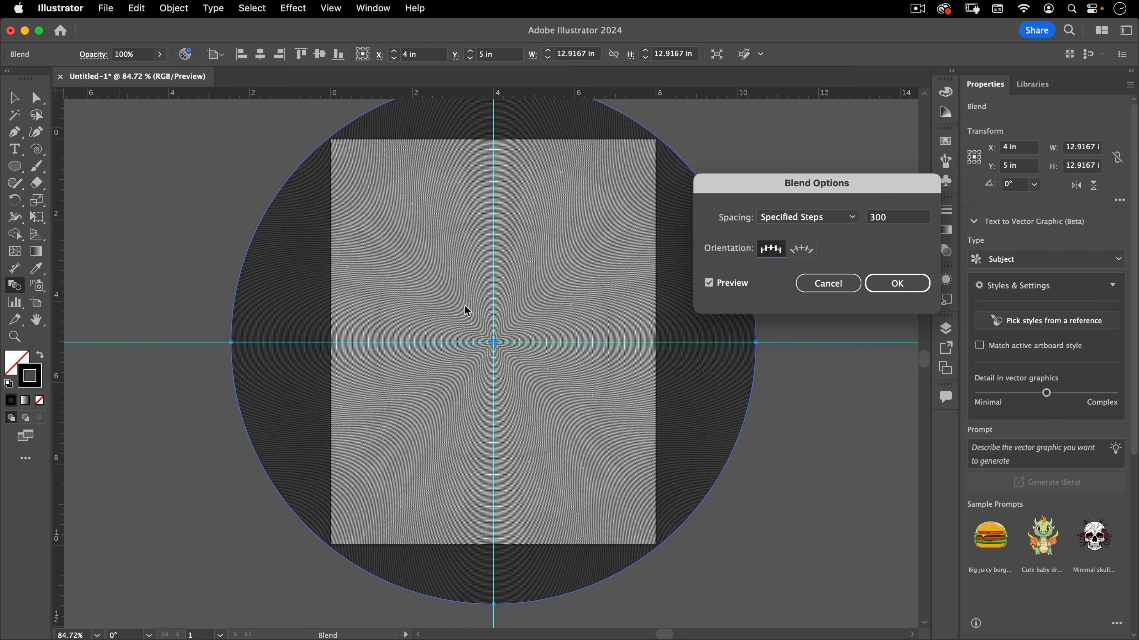
click(896, 282)
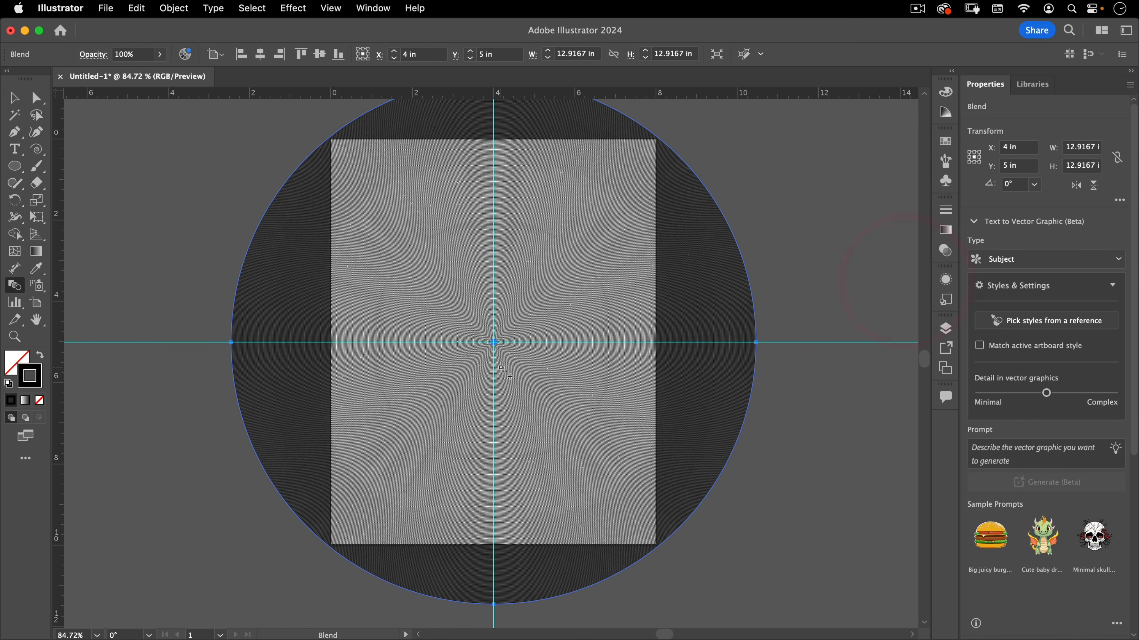
Select the blend and expand it with Object, Fill and Stroke options
drag(462, 323, 453, 346)
key(v)
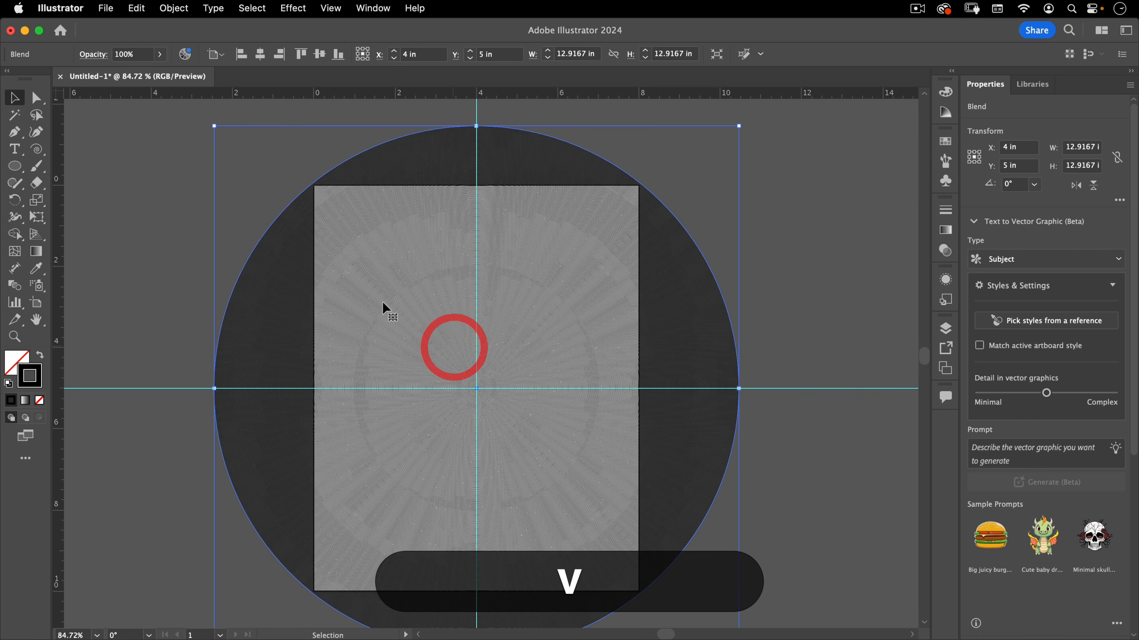
click(287, 191)
click(317, 229)
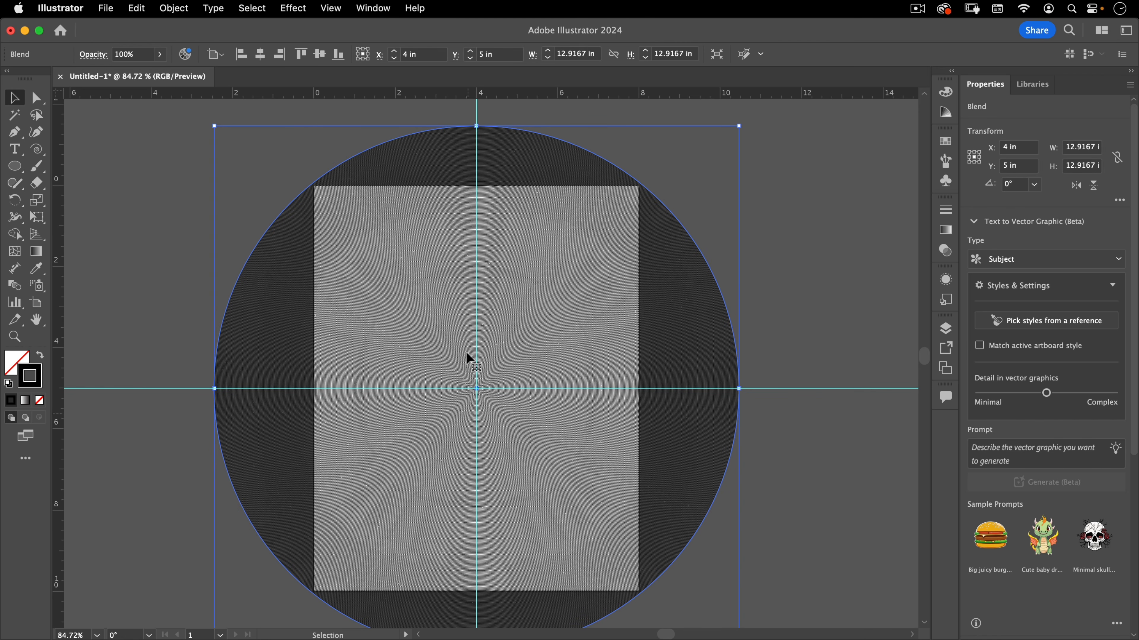
click(136, 8)
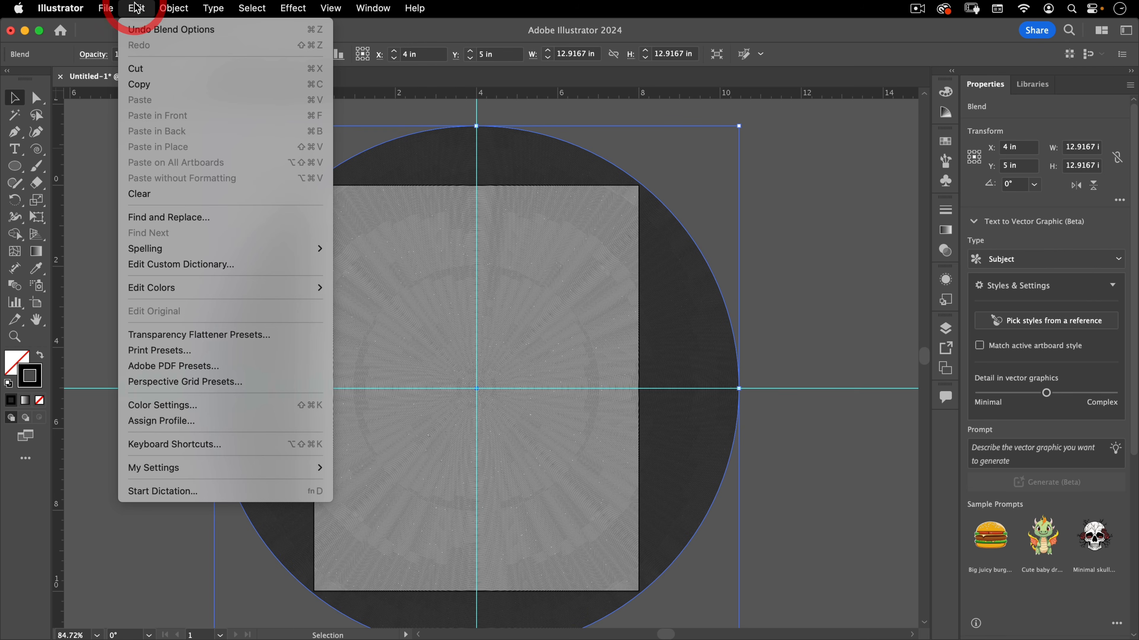
mouse_move(165, 6)
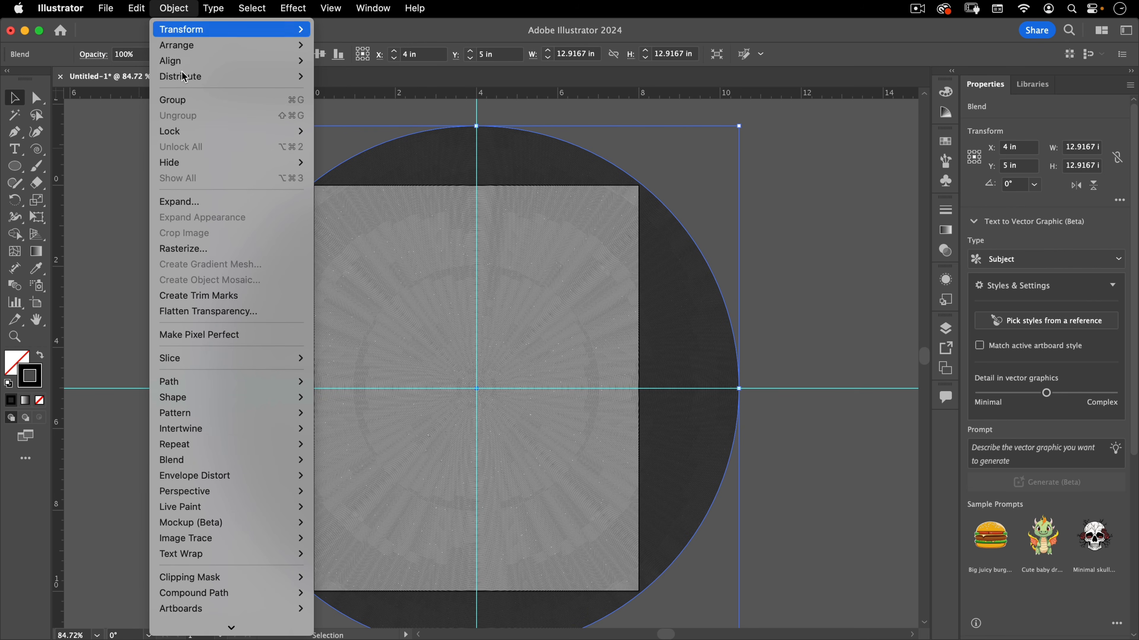
click(189, 202)
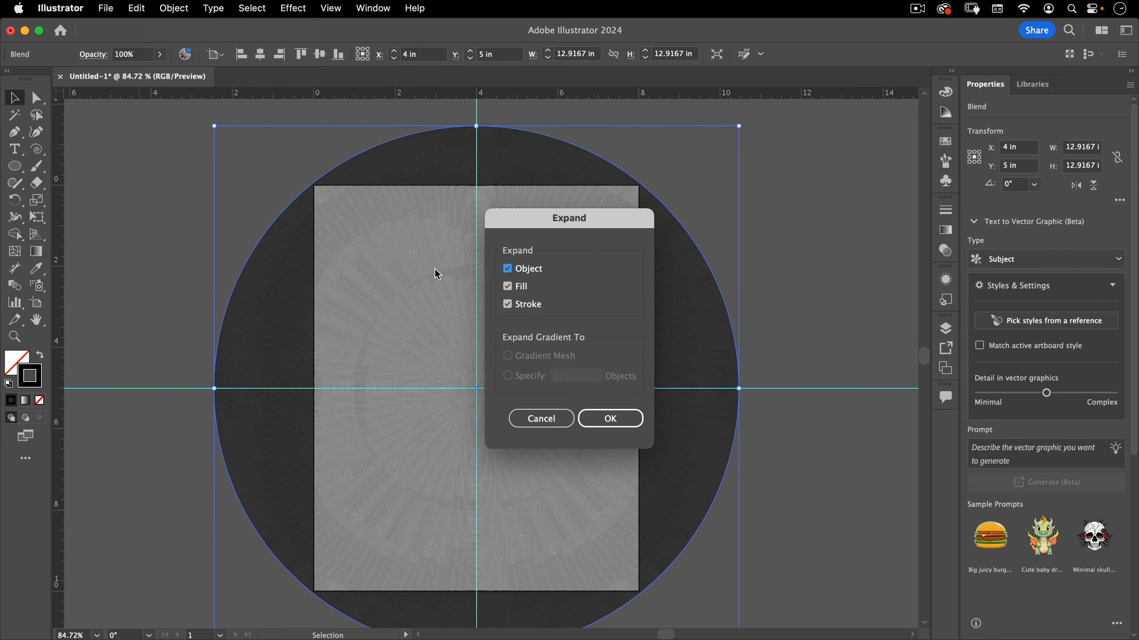
drag(583, 215, 639, 174)
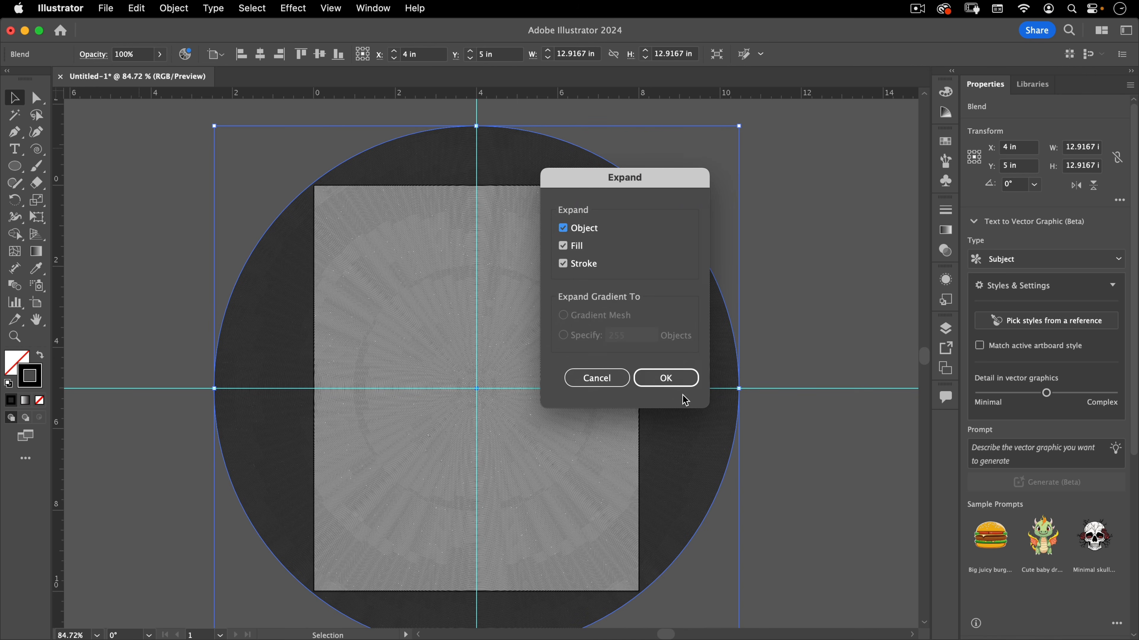
click(678, 381)
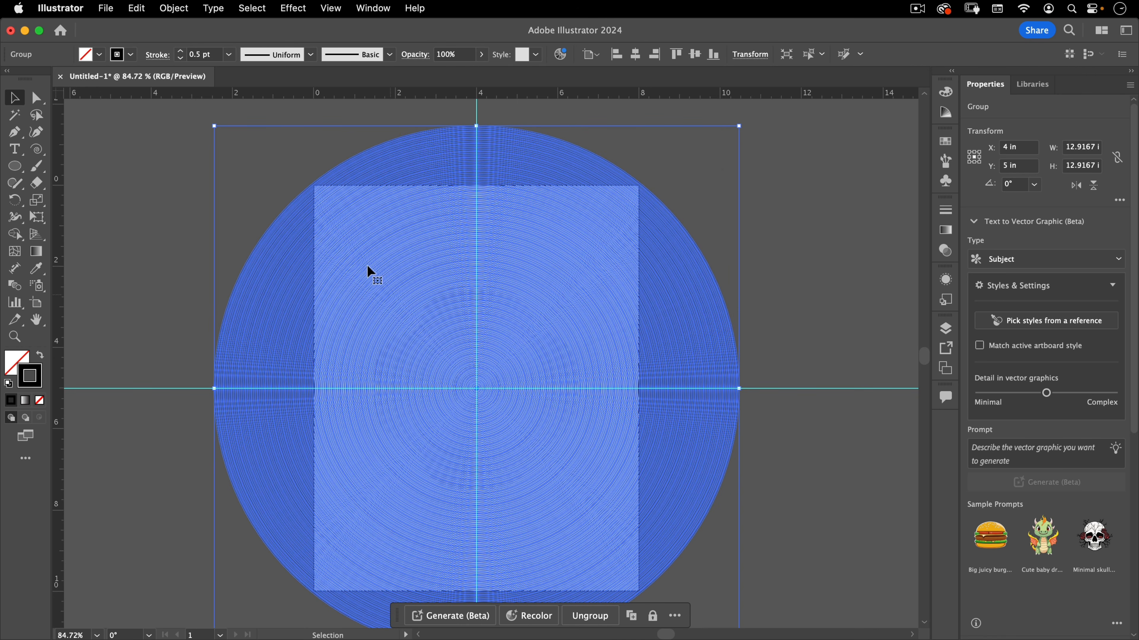
With the Direct Selection tool, select the upper halves of the expanded circles and cut them
click(160, 180)
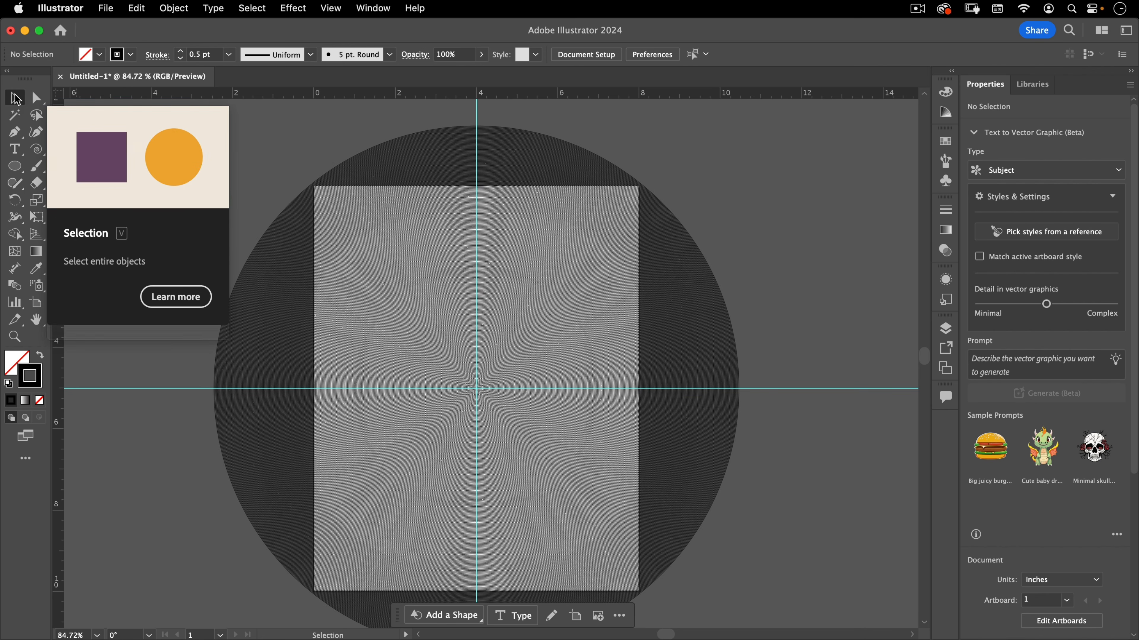
click(36, 98)
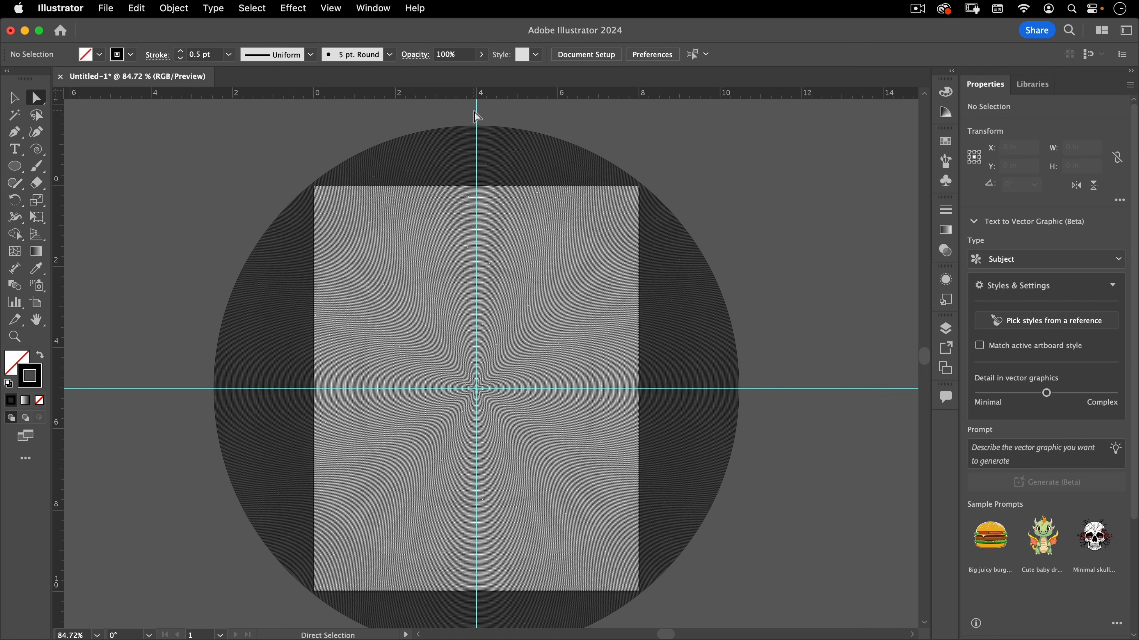
click(477, 388)
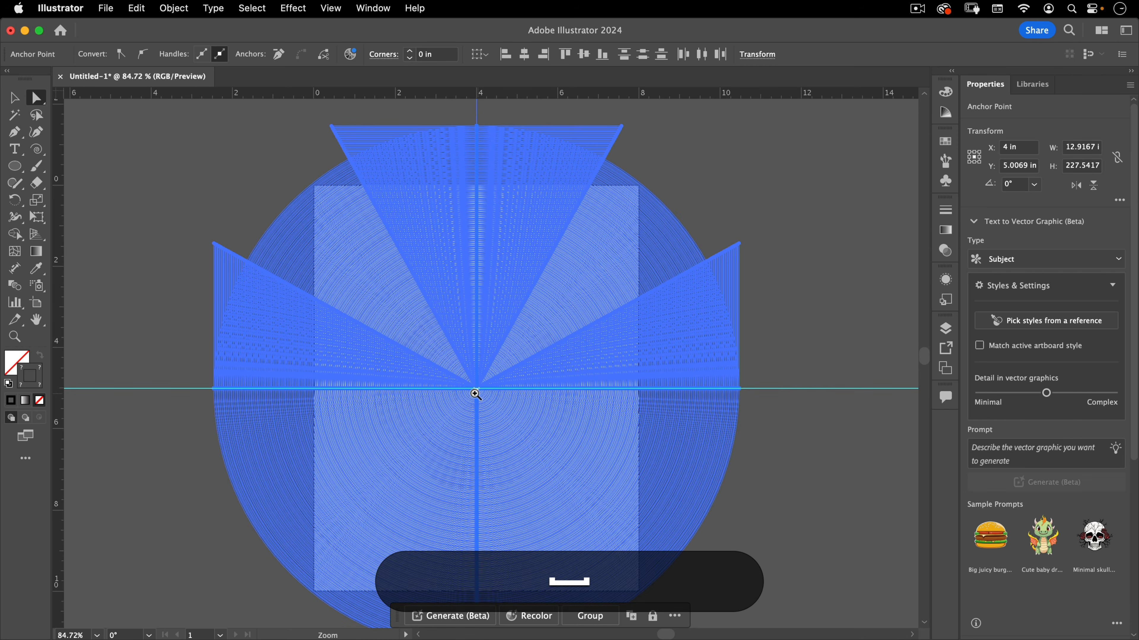
drag(478, 390, 949, 136)
drag(467, 351, 756, 199)
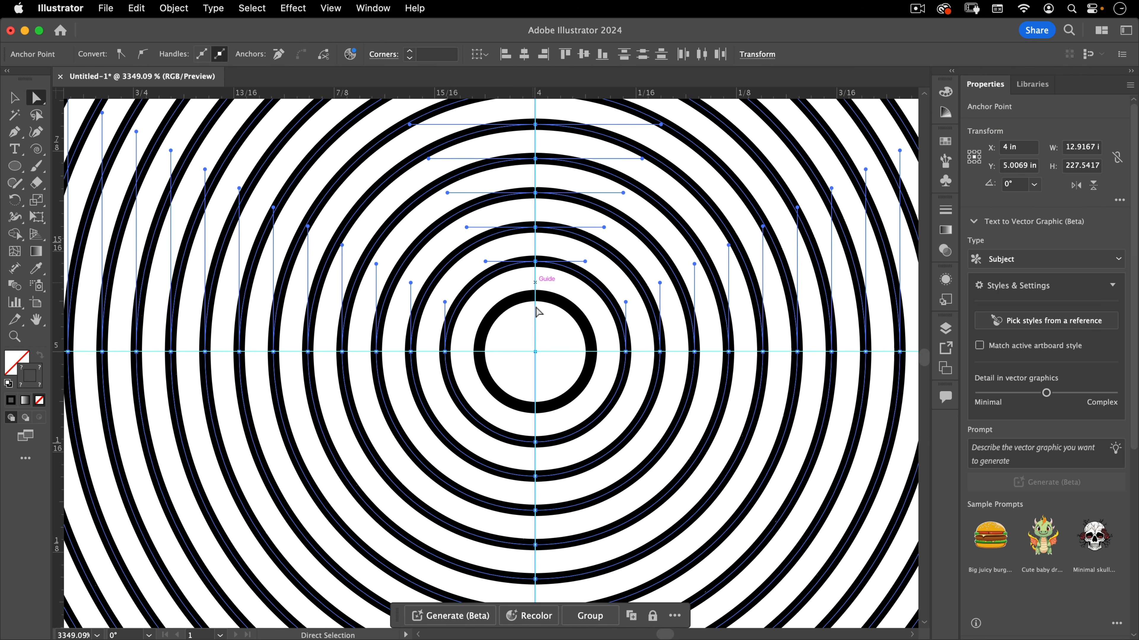
key(shift)
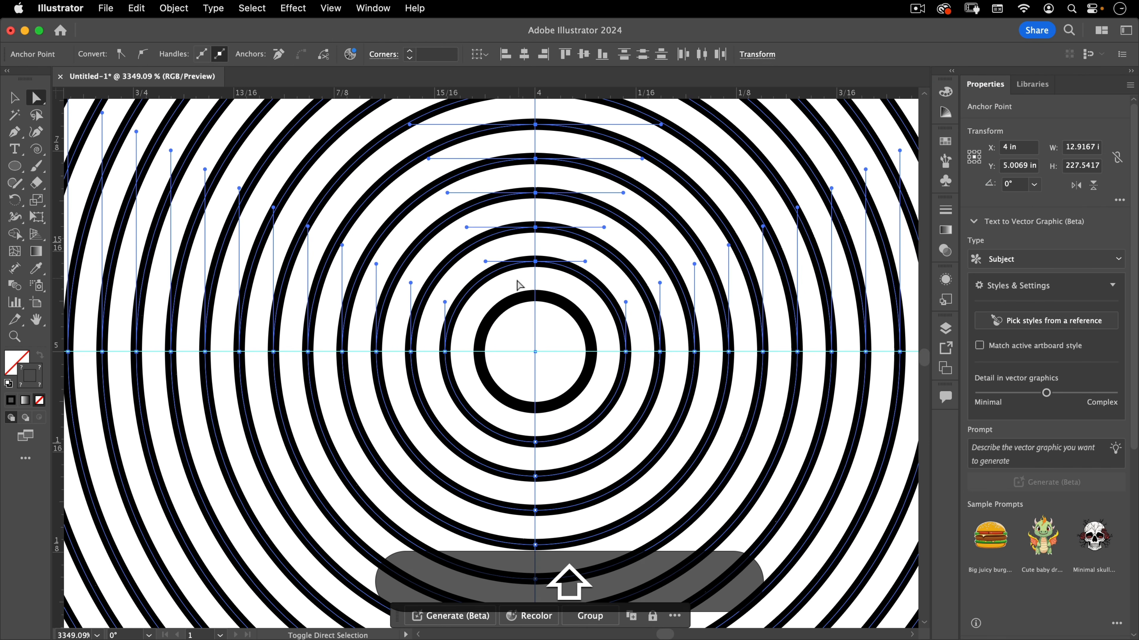
shift+click(549, 311)
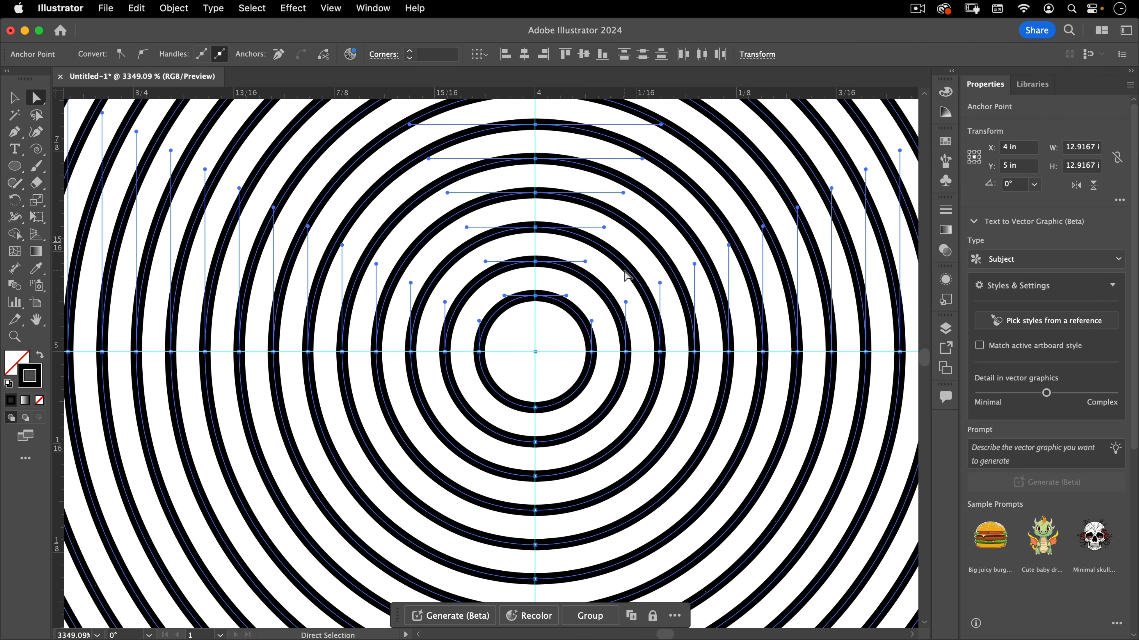
key(super)
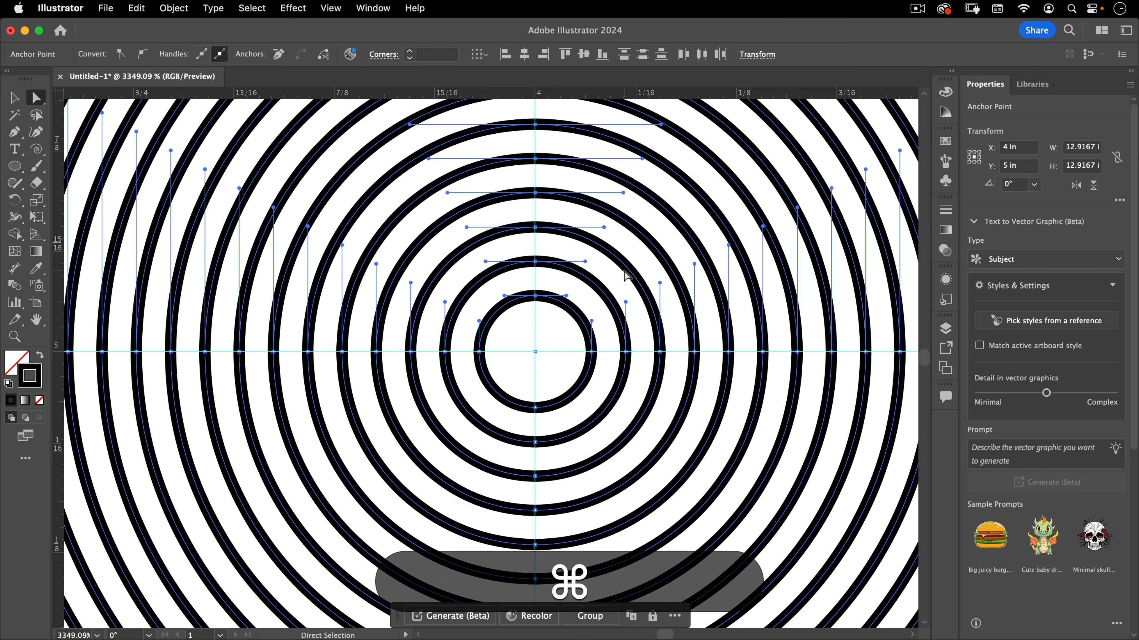
click(137, 8)
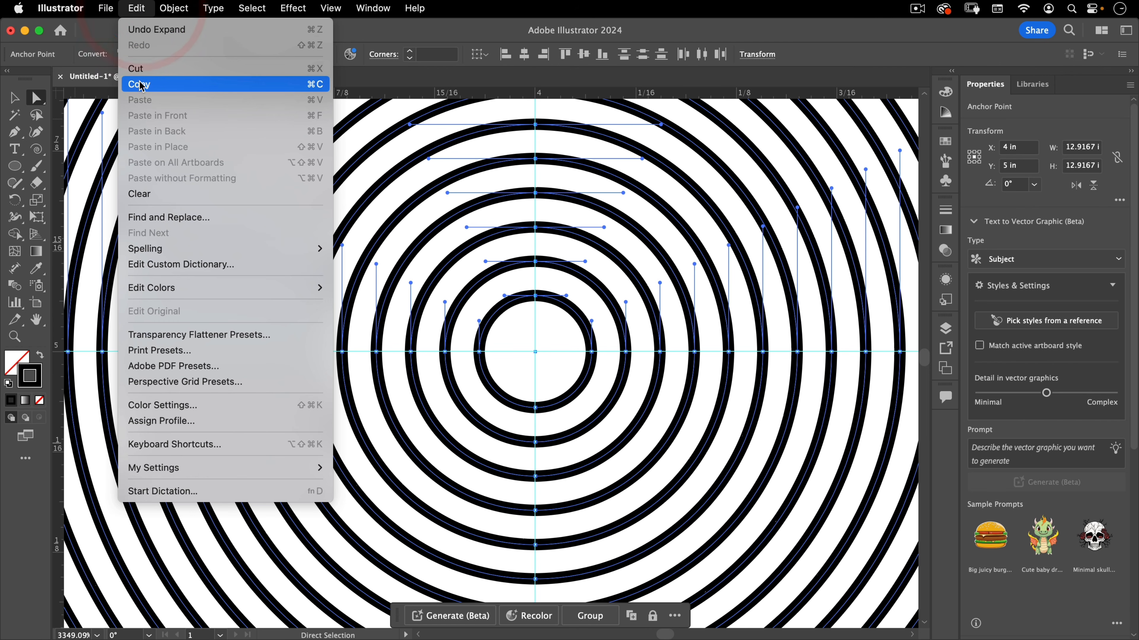
click(299, 70)
key(super)
key(super+0)
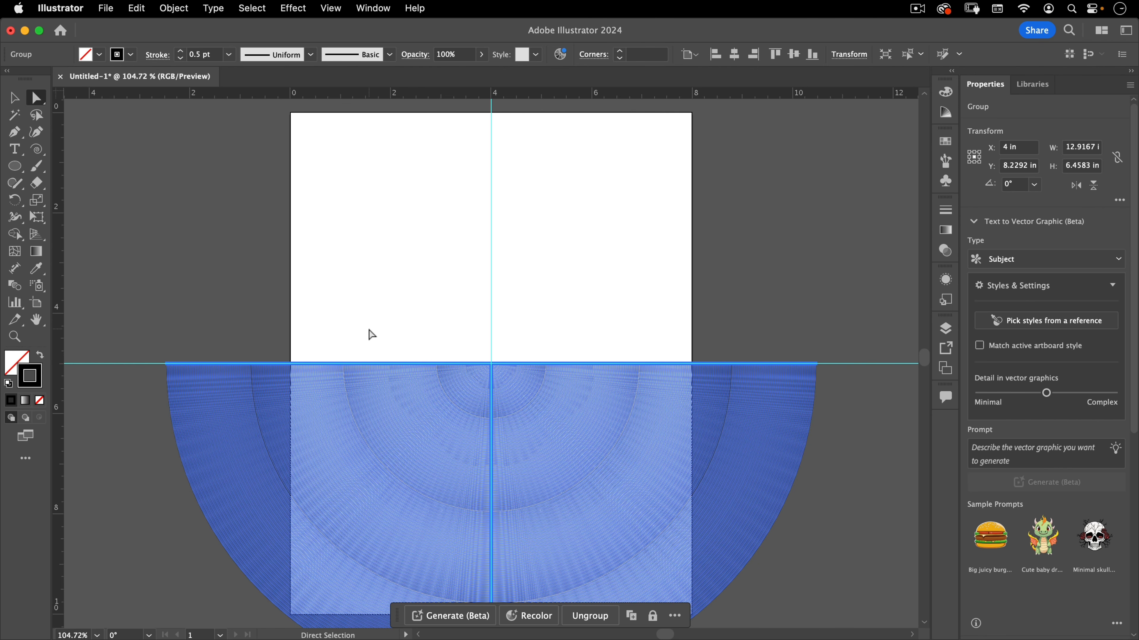
Paste the cut upper halves back in place
click(15, 99)
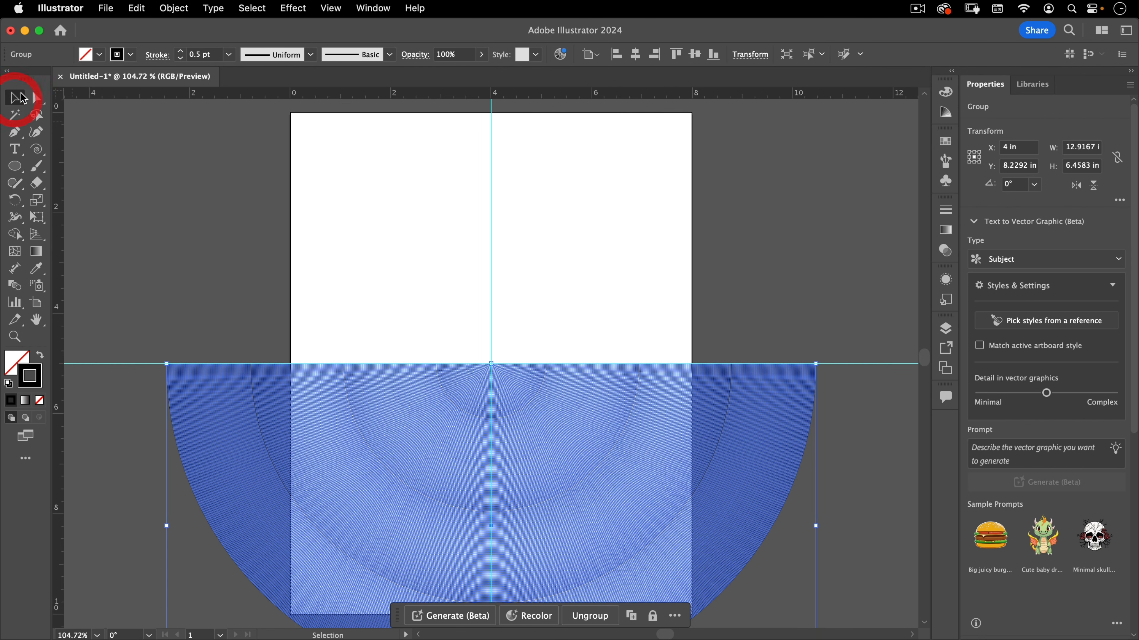
click(226, 203)
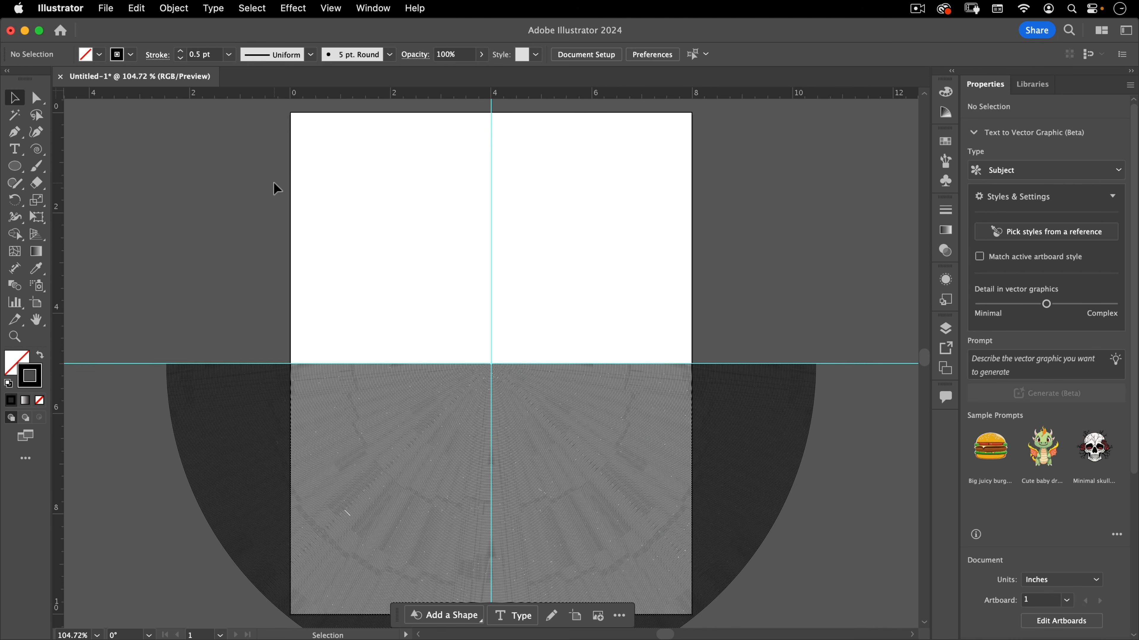
click(138, 9)
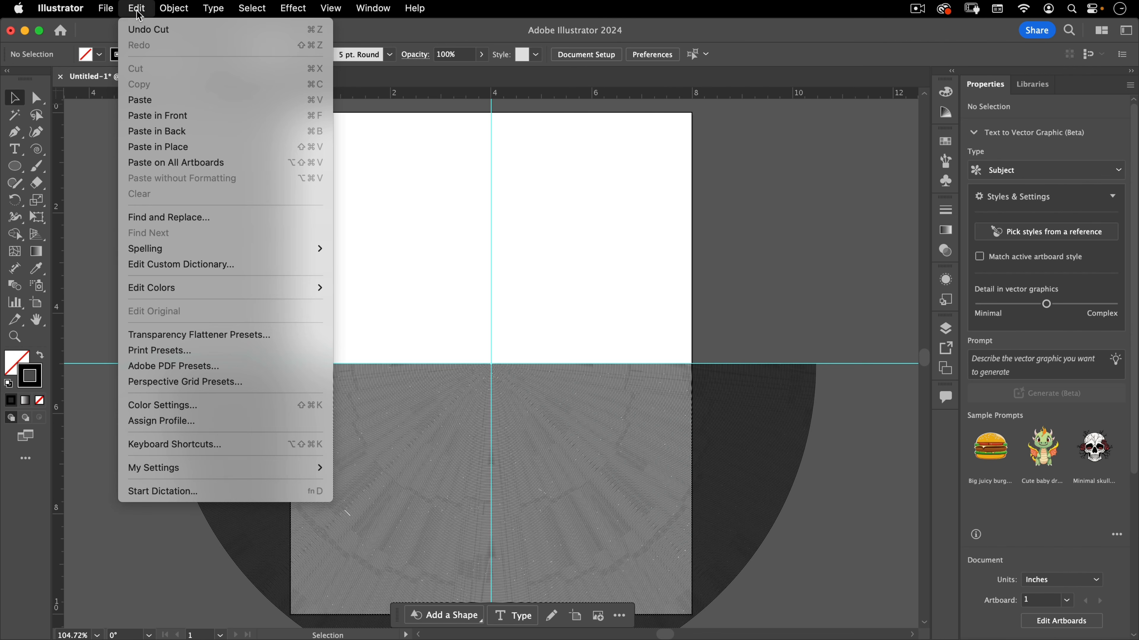
click(152, 148)
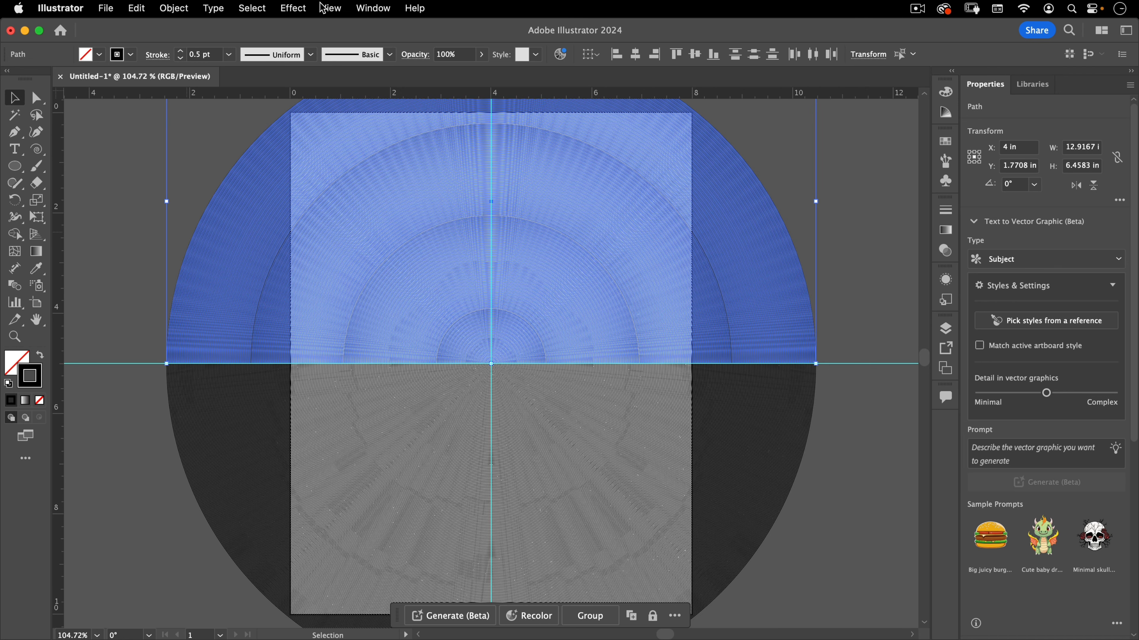
click(329, 10)
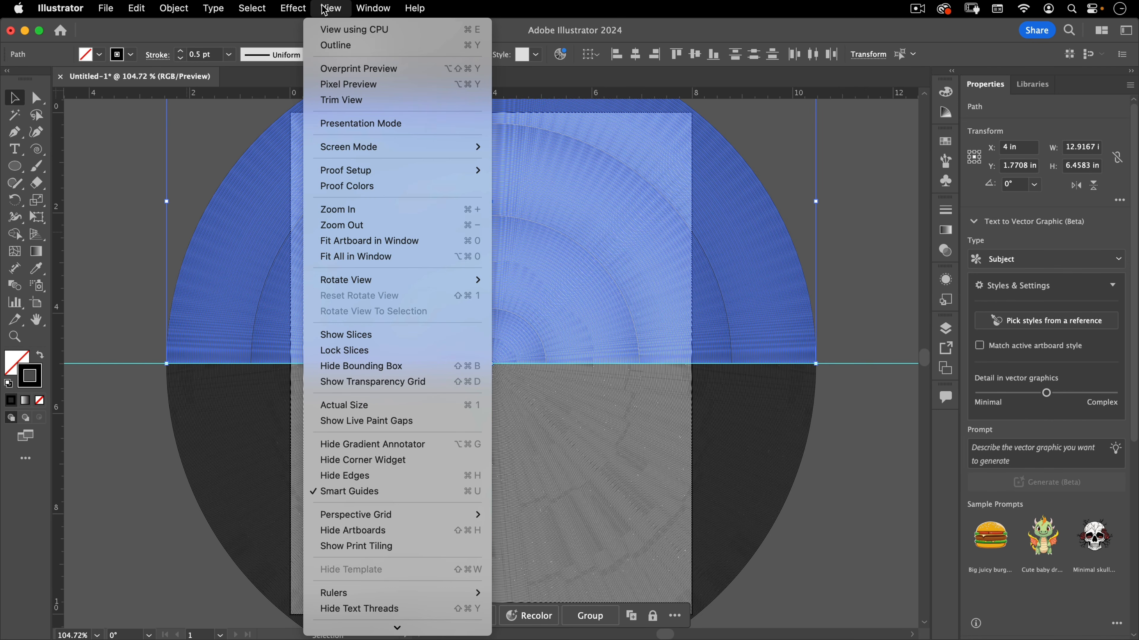
mouse_move(352, 638)
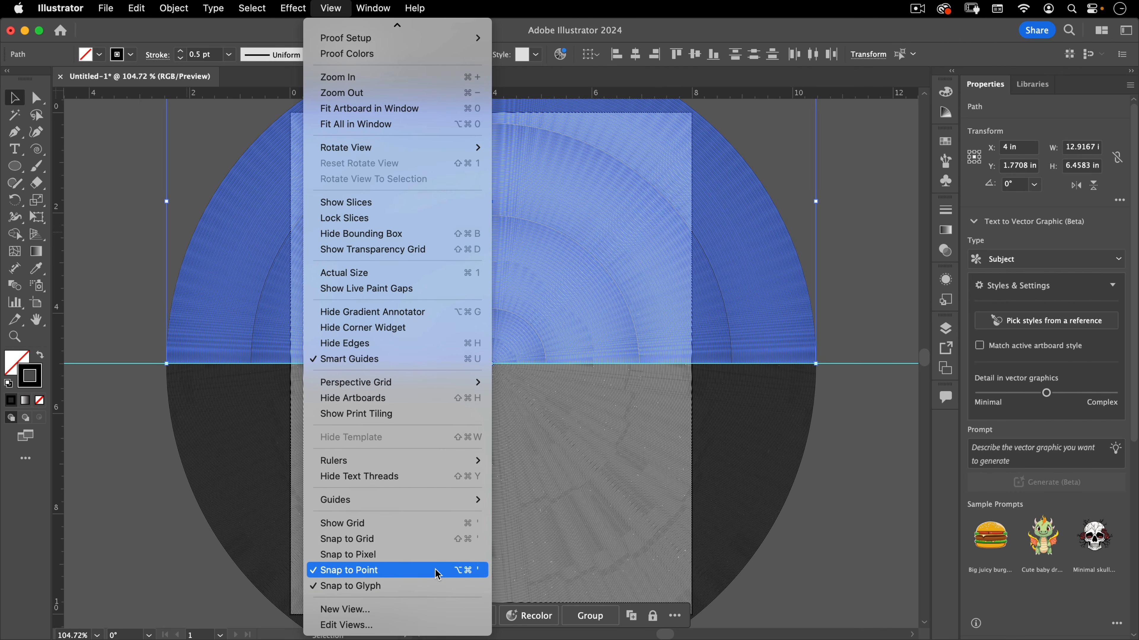
click(104, 334)
click(107, 334)
Select the pasted upper half and shift it sideways by one line spacing to offset the rings
key(super+space)
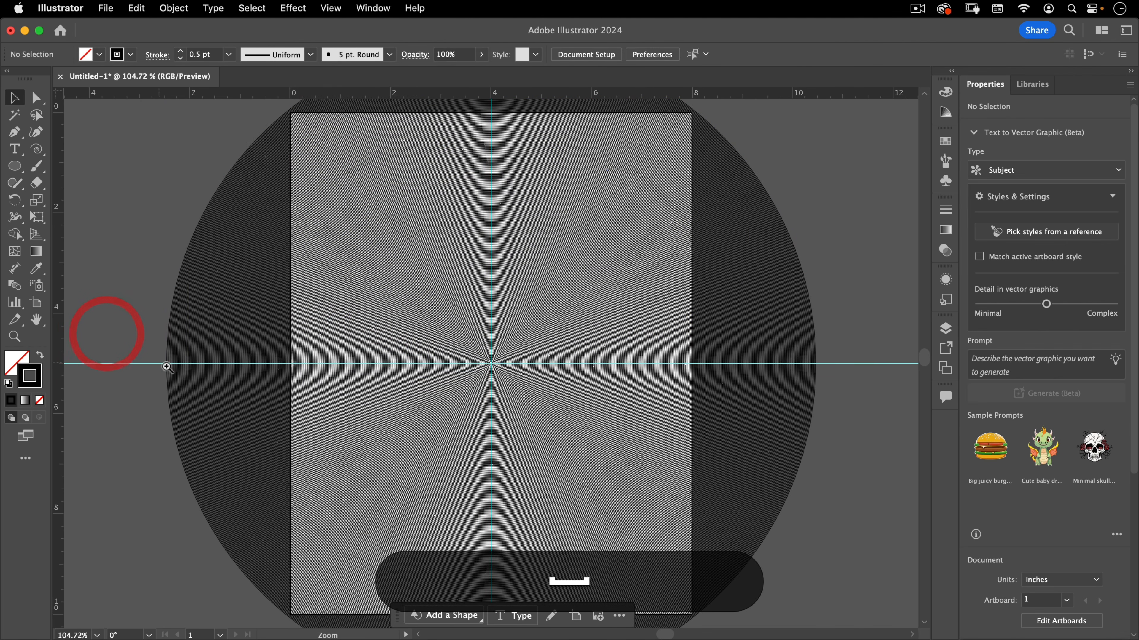
click(211, 338)
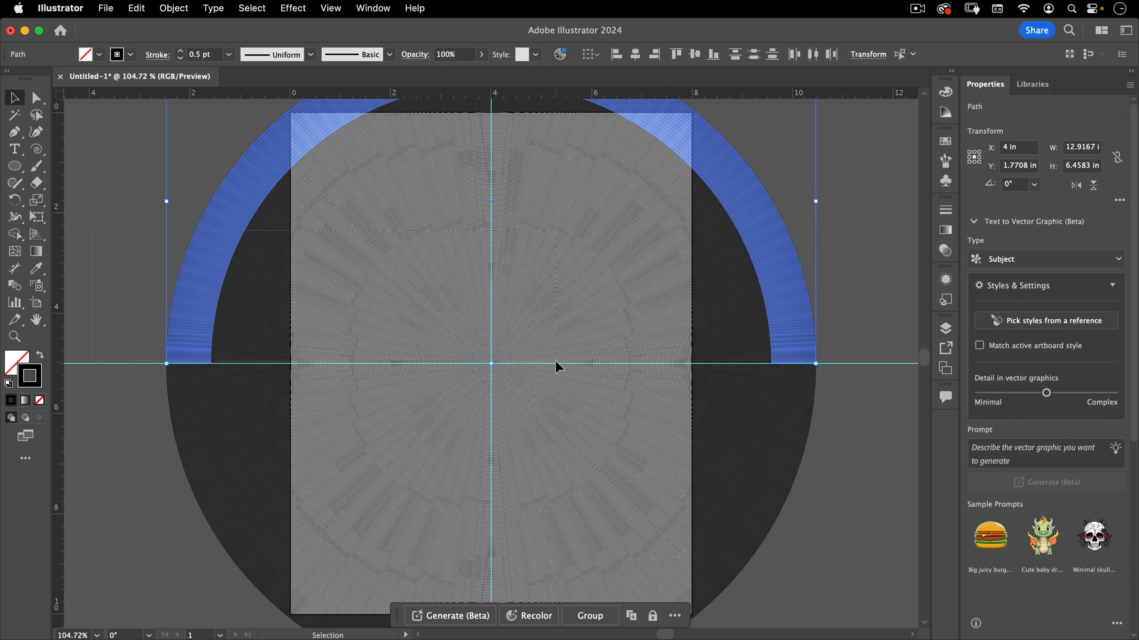
drag(556, 362, 560, 363)
Zoom in on the seam along the horizontal guide to inspect where the upper and lower arcs meet
key(super+space)
drag(487, 358, 967, 204)
key(space)
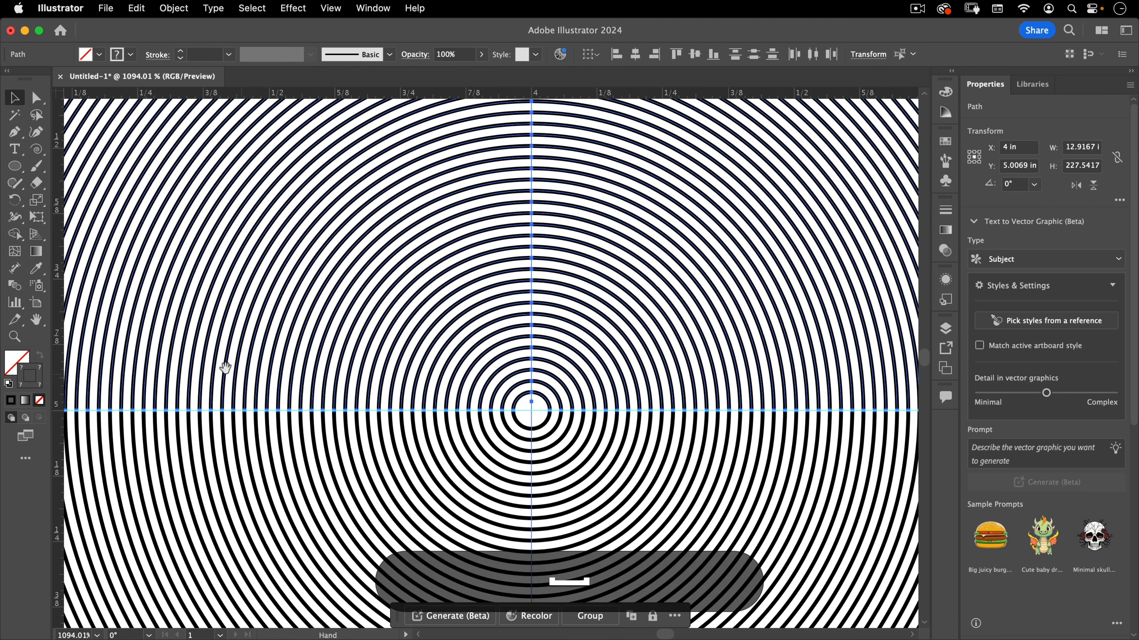
drag(168, 368, 963, 260)
drag(259, 304, 806, 241)
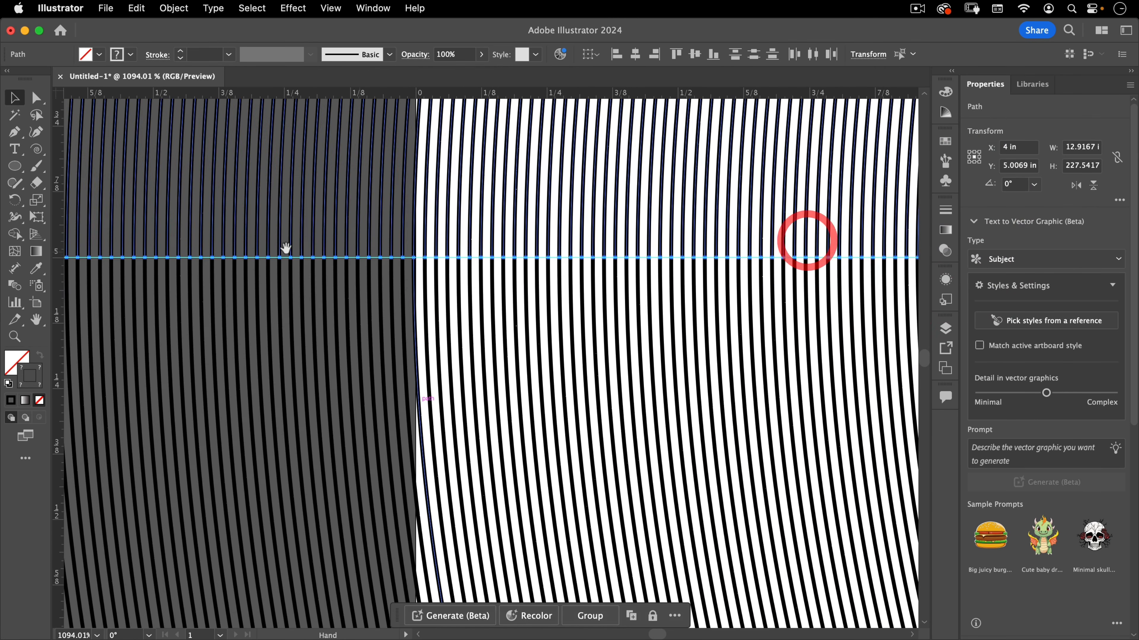
drag(278, 249, 975, 277)
drag(449, 260, 985, 232)
key(super+space)
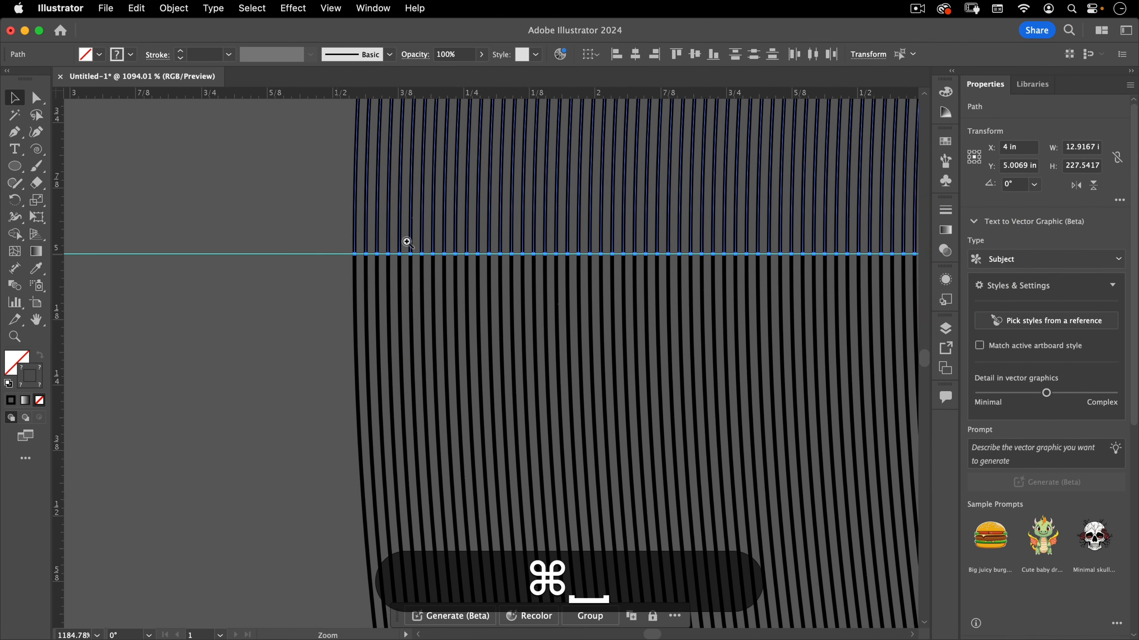
drag(406, 242, 649, 208)
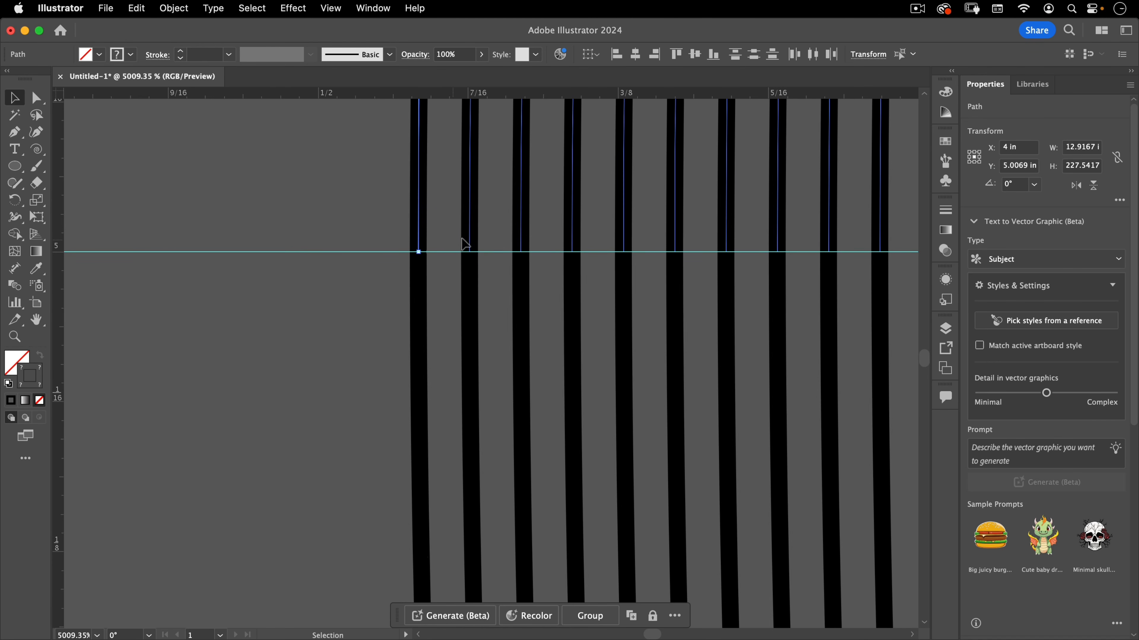
key(super+a)
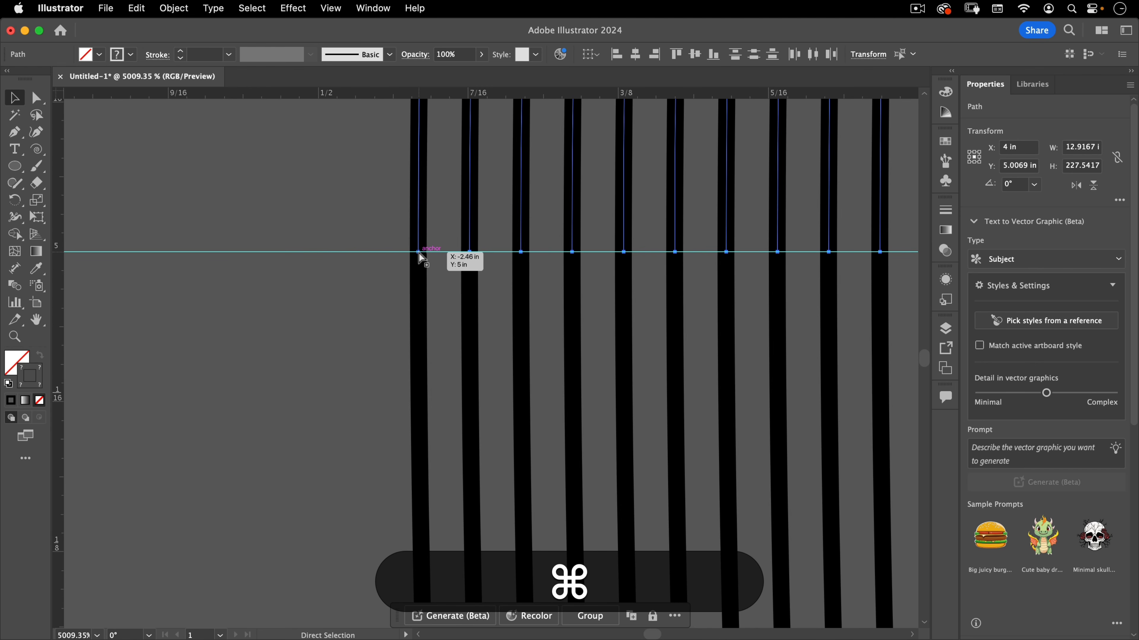
drag(419, 252, 468, 251)
key(super+z)
click(430, 243)
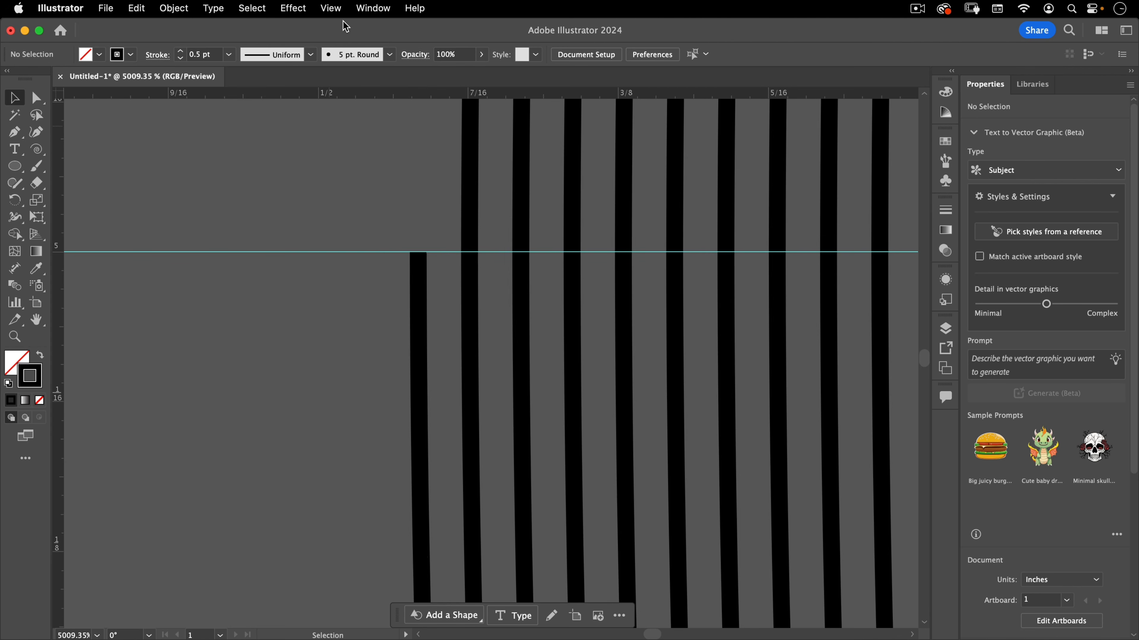
Hide the guides
click(332, 8)
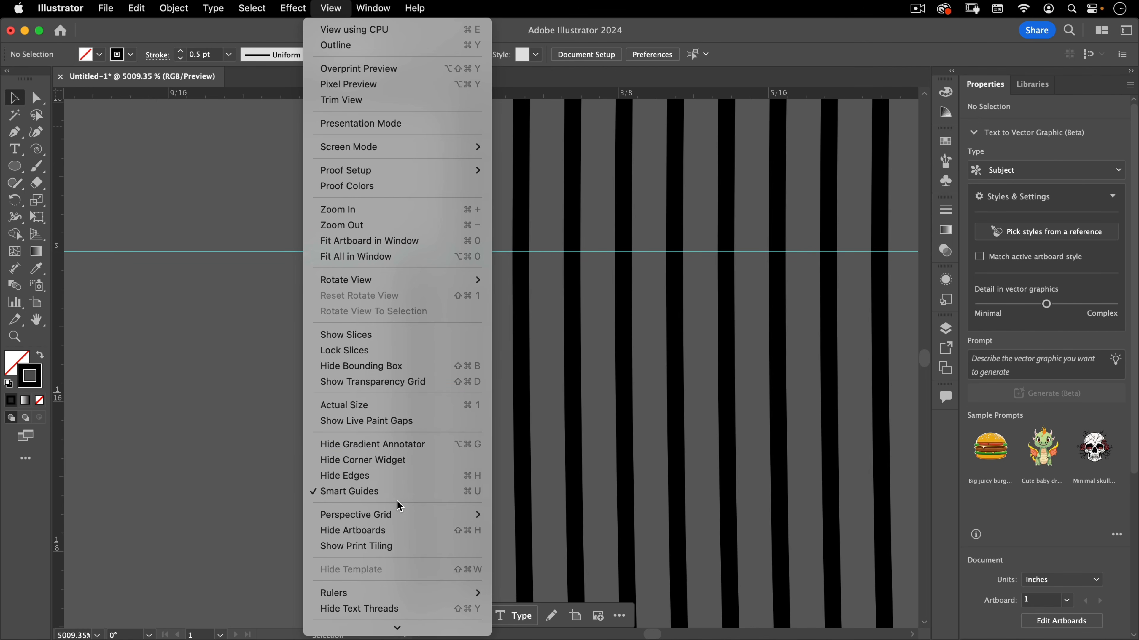
scroll(411, 305, down, 5)
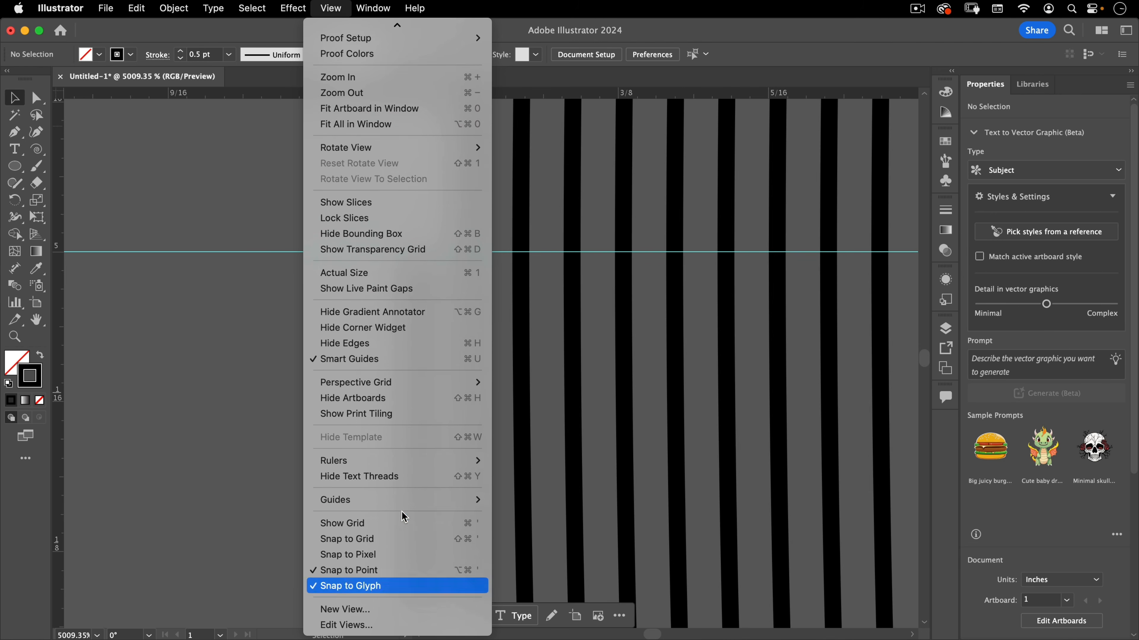
mouse_move(404, 463)
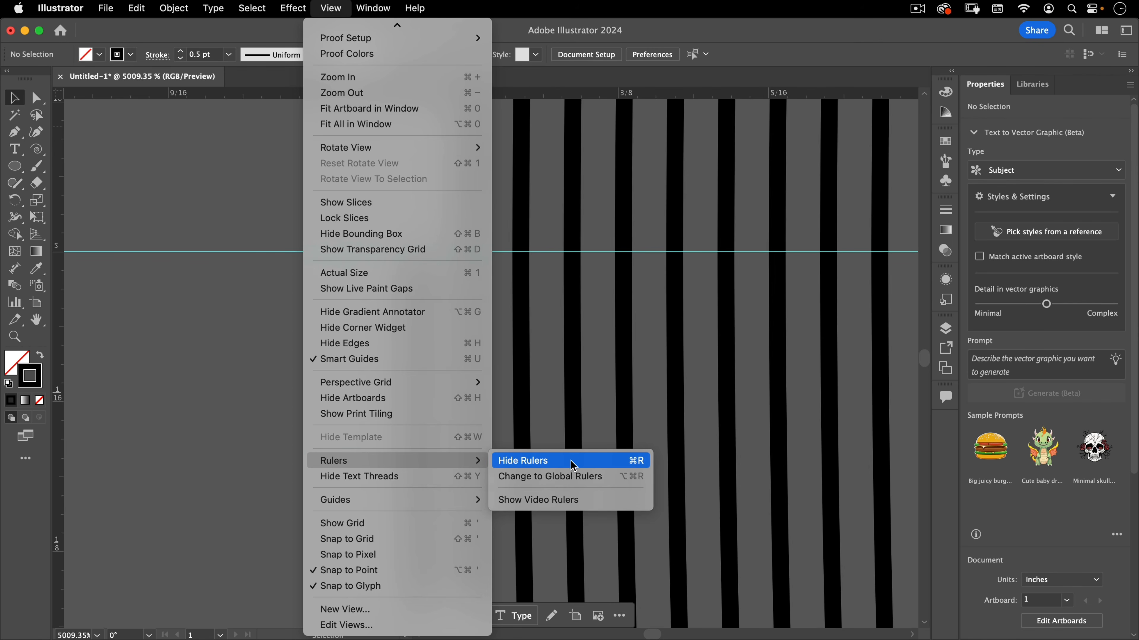
mouse_move(437, 500)
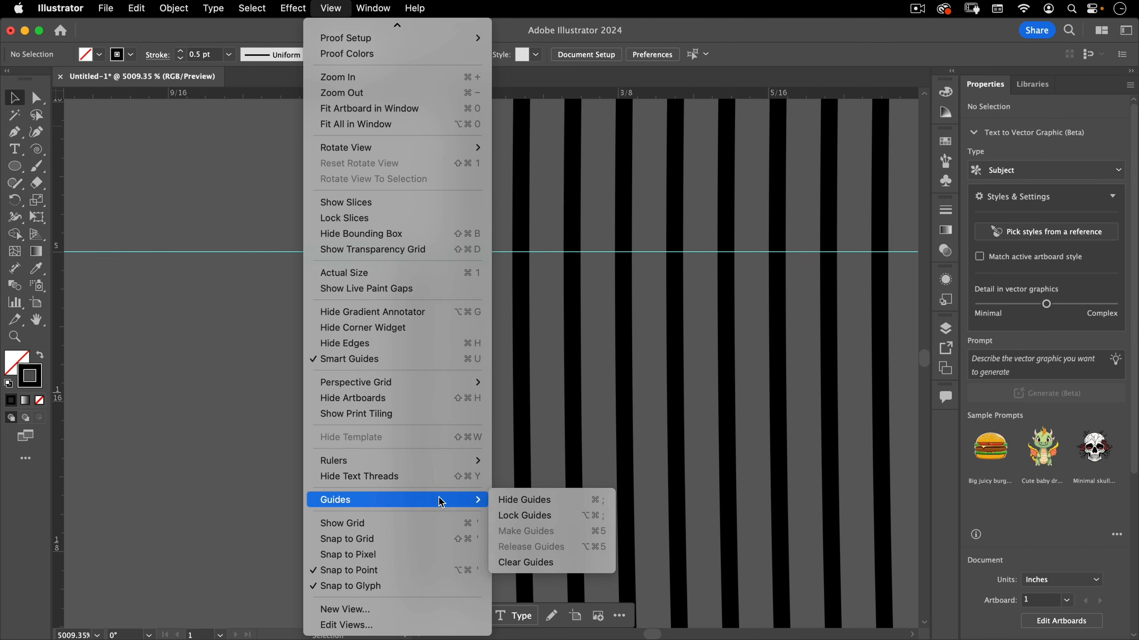
click(552, 499)
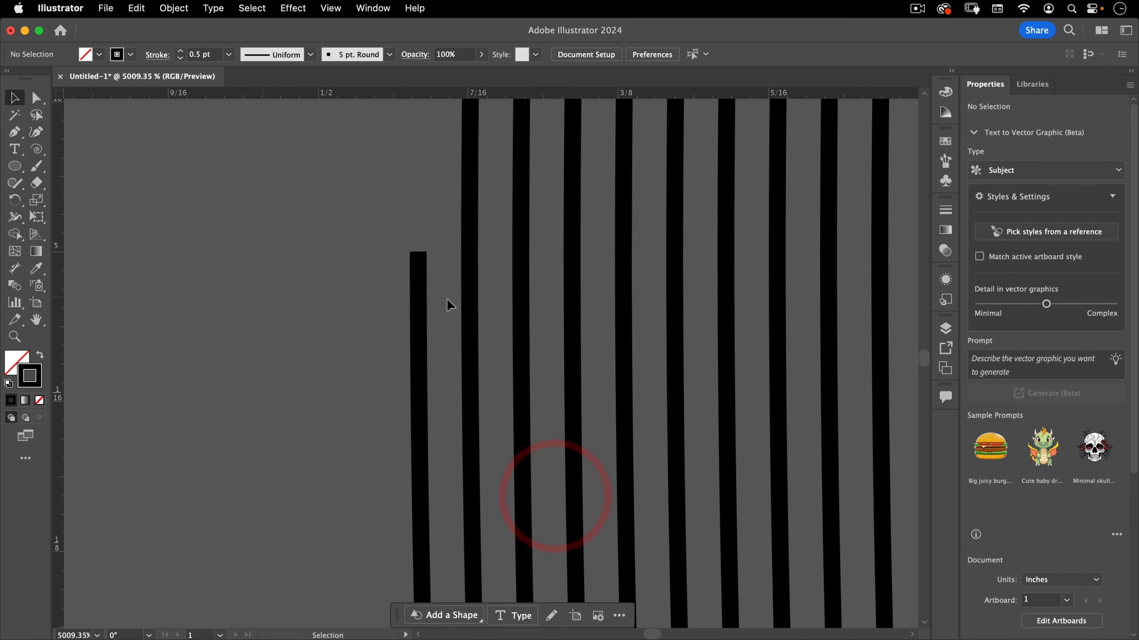
Pan and zoom around the center of the artwork to inspect the offset arcs
key(space)
drag(640, 305, 223, 407)
drag(726, 296, 546, 352)
drag(768, 308, 264, 326)
drag(674, 330, 573, 362)
key(space)
drag(845, 324, 891, 230)
key(super+space)
drag(427, 320, 528, 288)
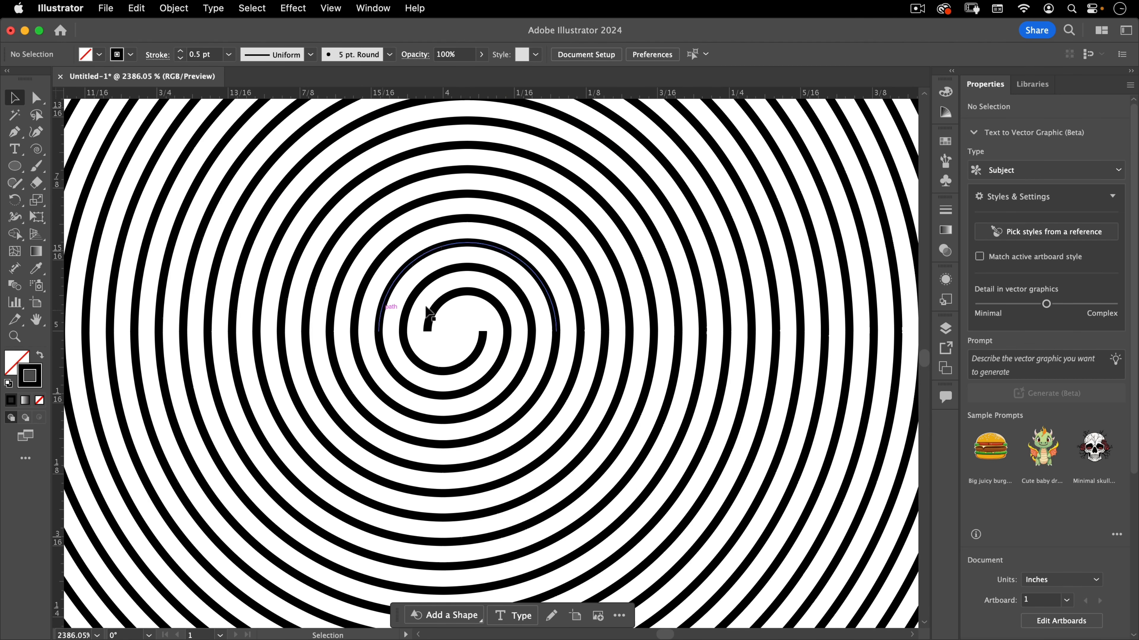
key(super+space)
drag(428, 351, 165, 415)
drag(546, 325, 418, 405)
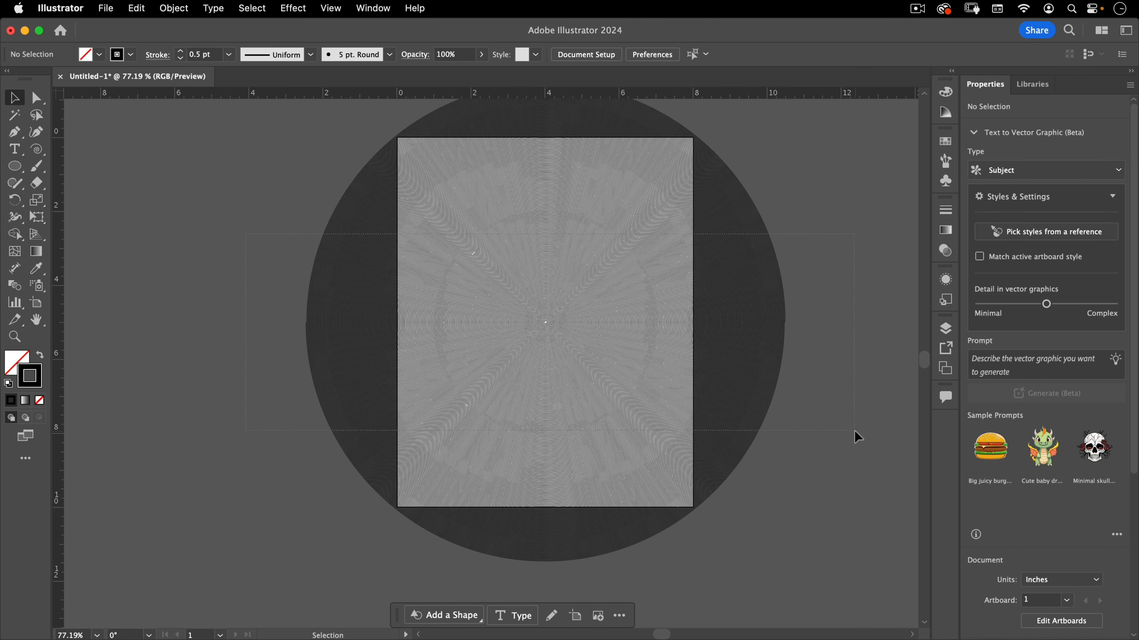
Select all the paths and join them into one continuous spiral
key(super+a)
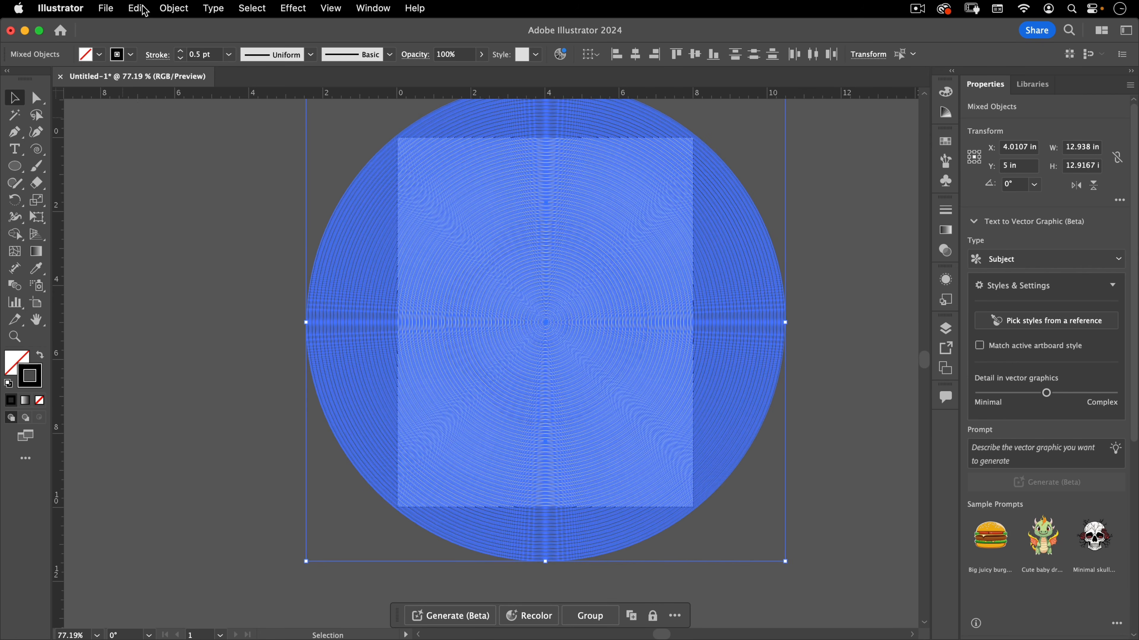
click(174, 8)
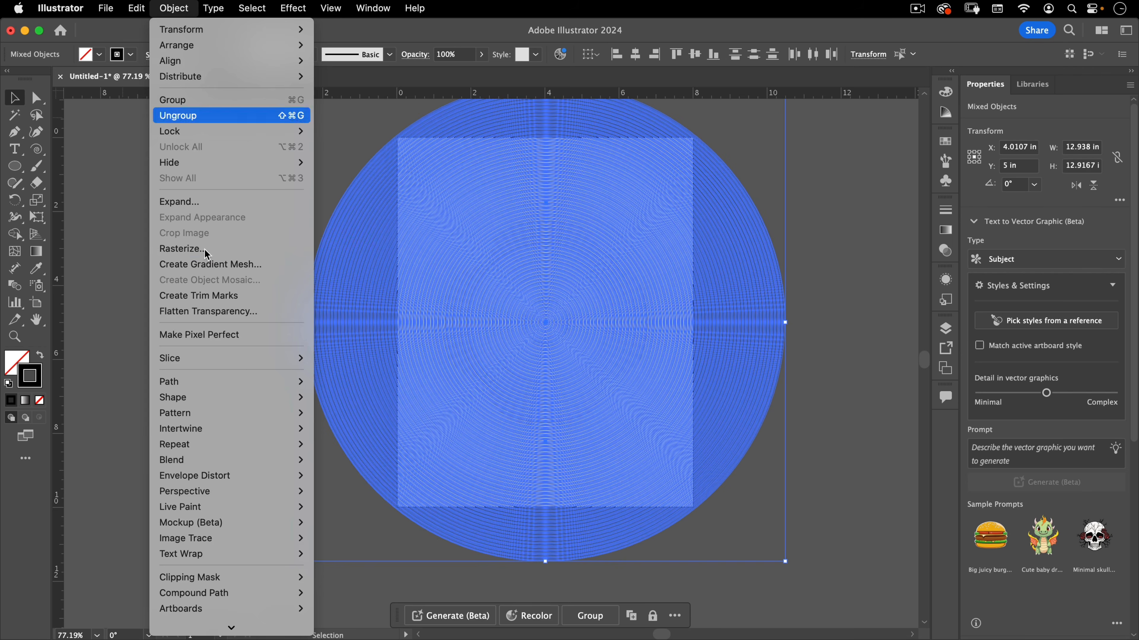
mouse_move(290, 382)
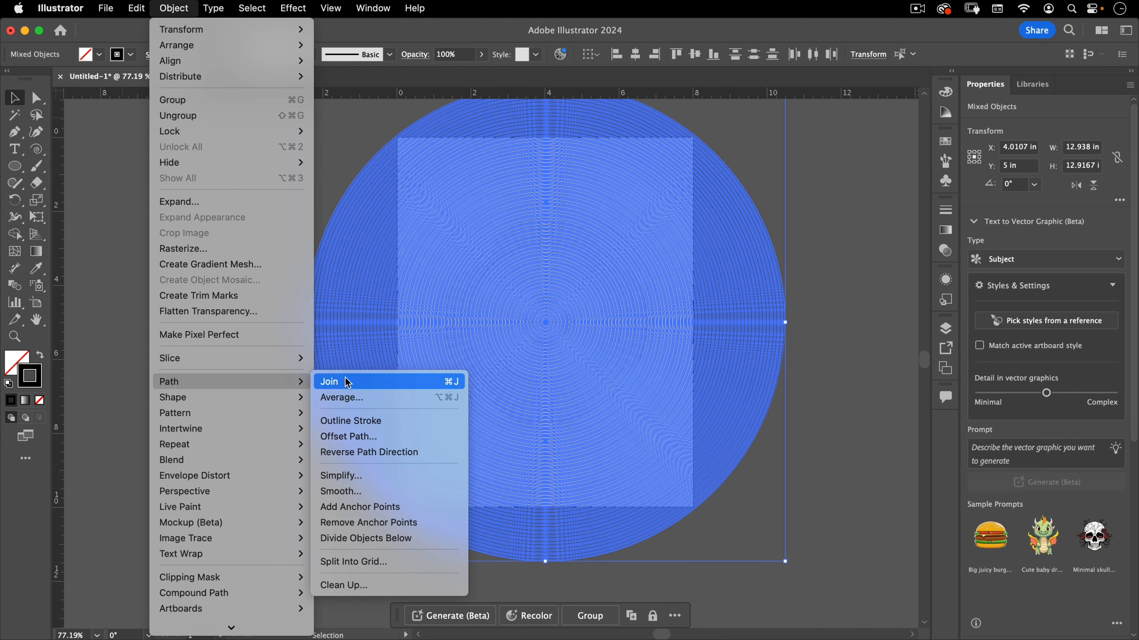
click(348, 382)
Zoom in on the center of the joined spiral to inspect it
key(super+space)
drag(534, 325, 857, 244)
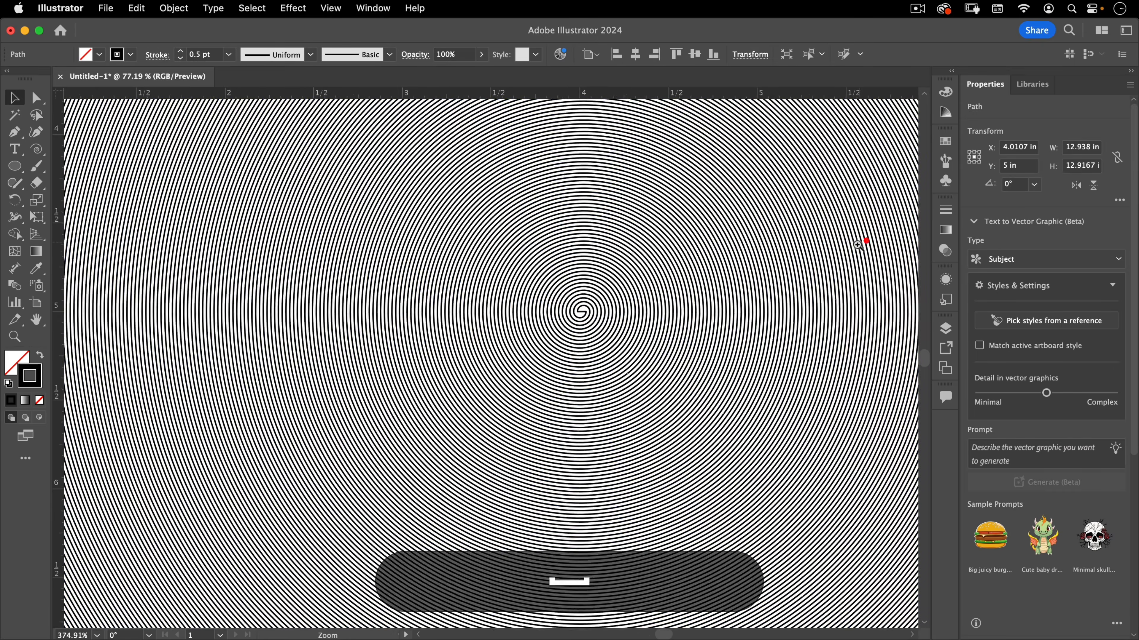
drag(591, 311, 1001, 224)
key(super+space)
drag(528, 311, 688, 267)
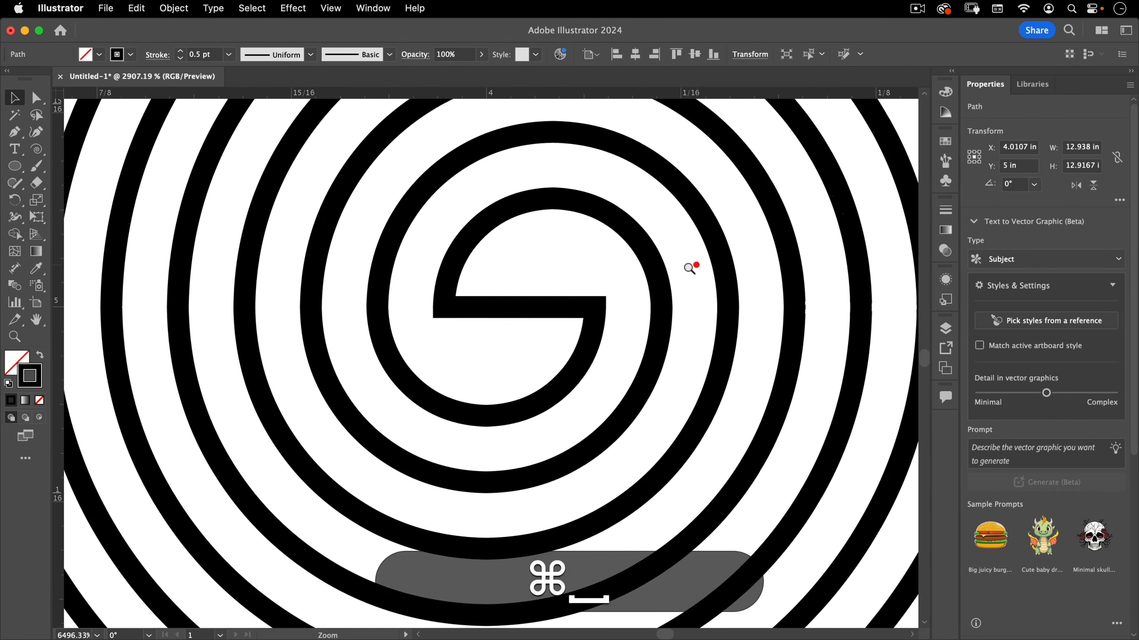
Delete the center anchor point joining the two innermost arcs of the spiral with the Direct Selection tool
click(500, 267)
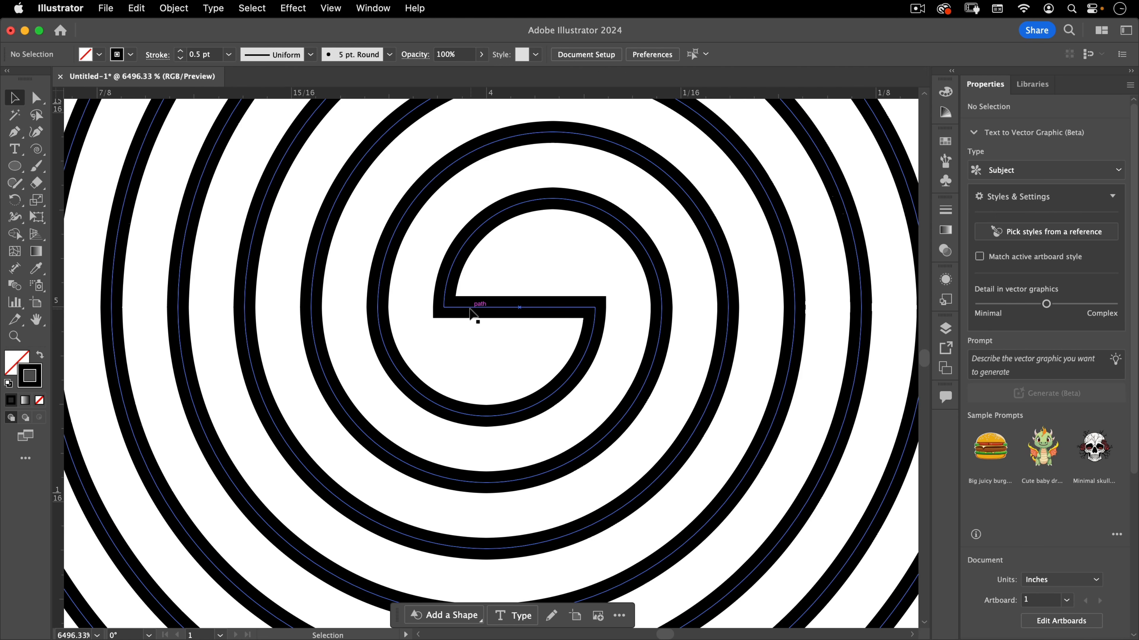
click(470, 310)
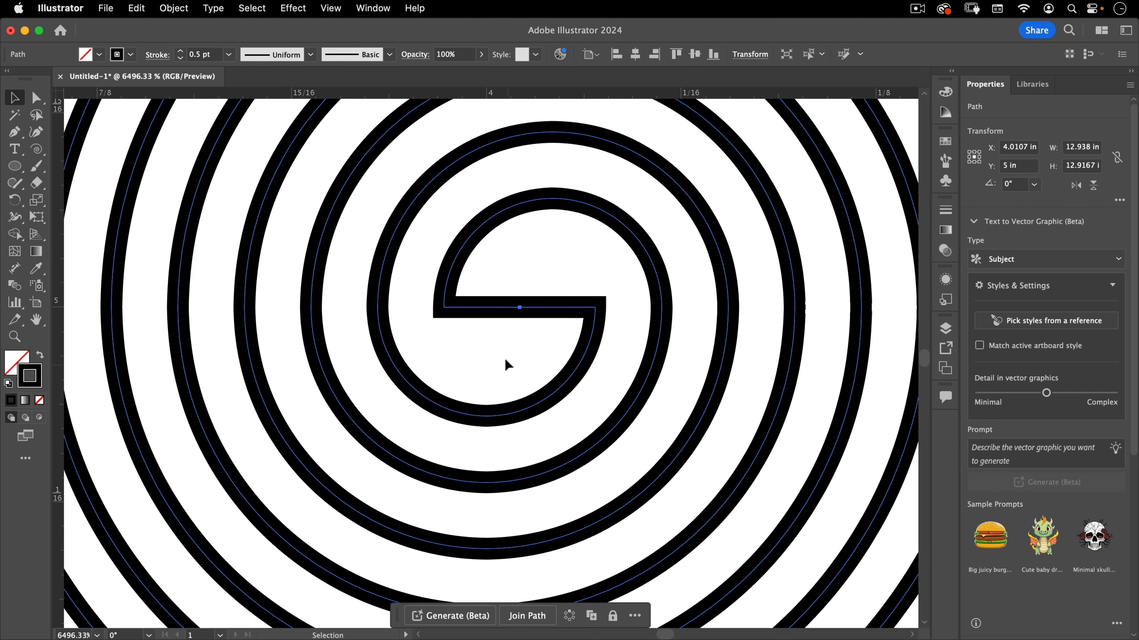
click(493, 358)
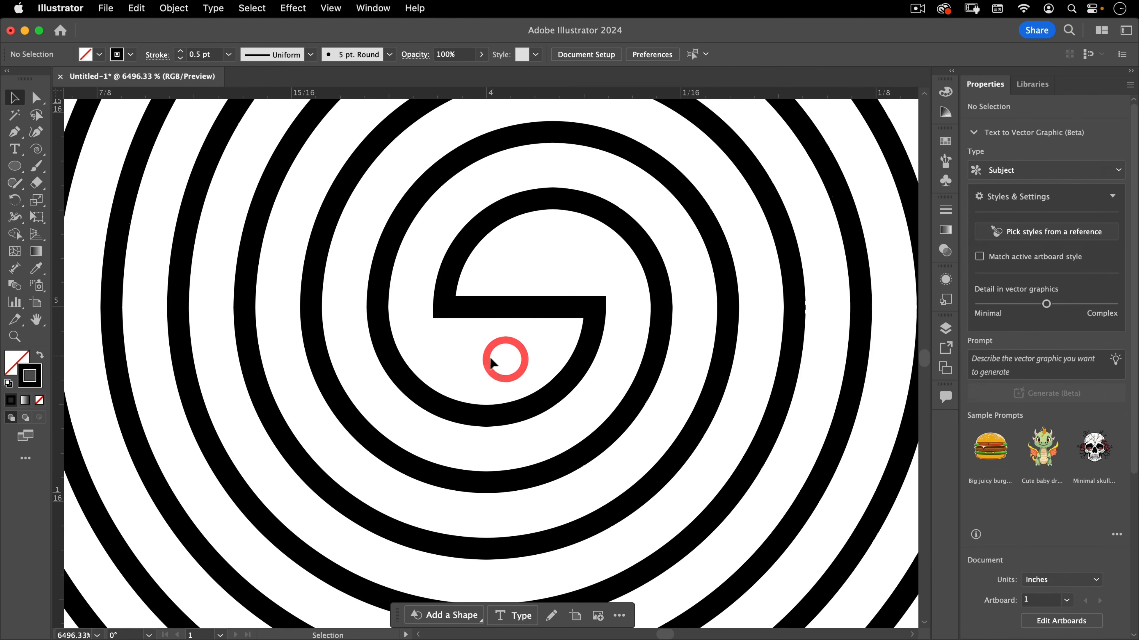
click(38, 98)
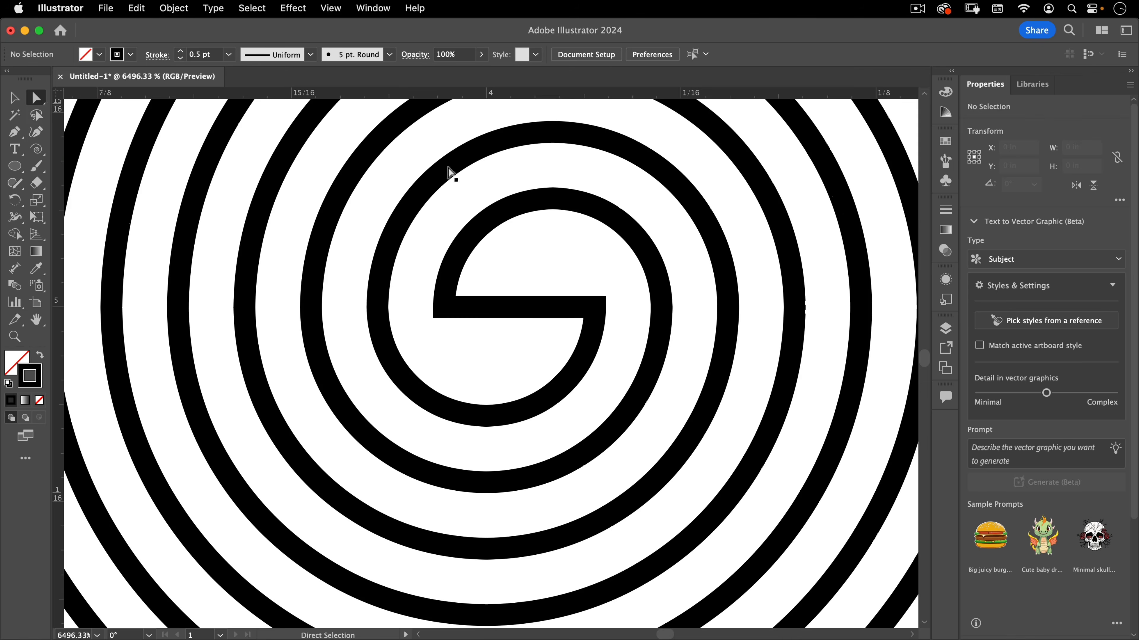
drag(543, 340, 538, 333)
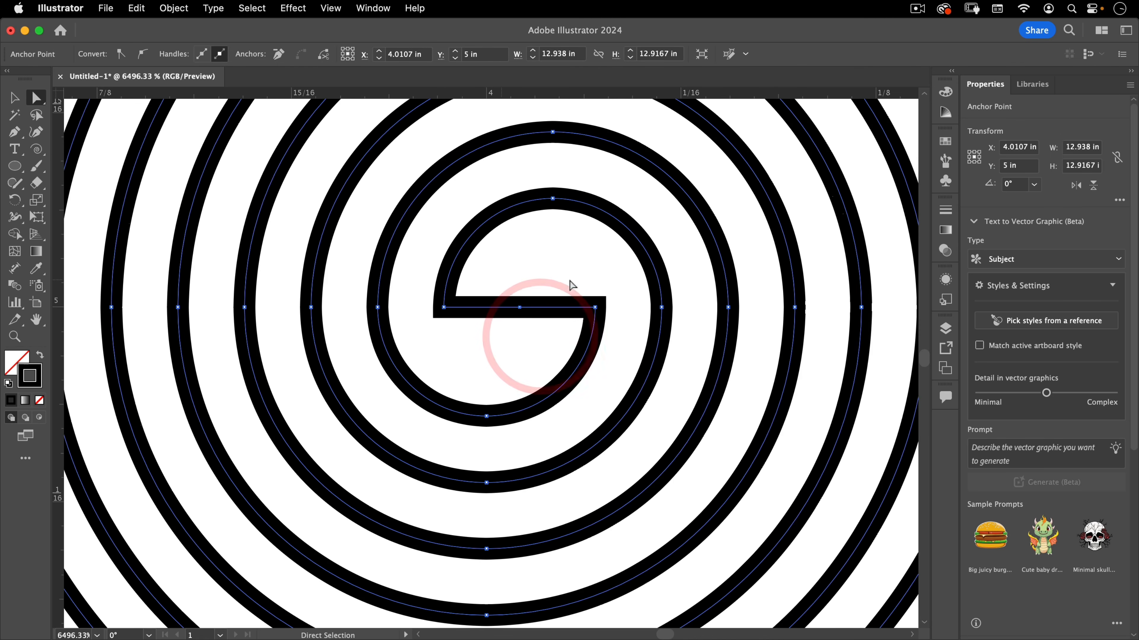
key(Delete)
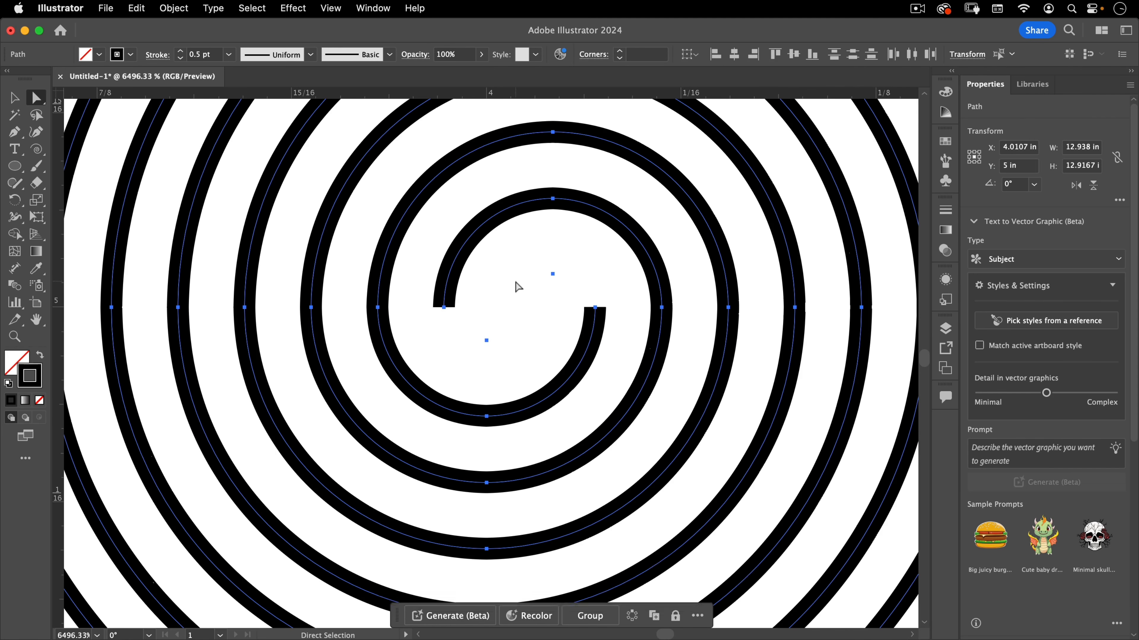
click(501, 271)
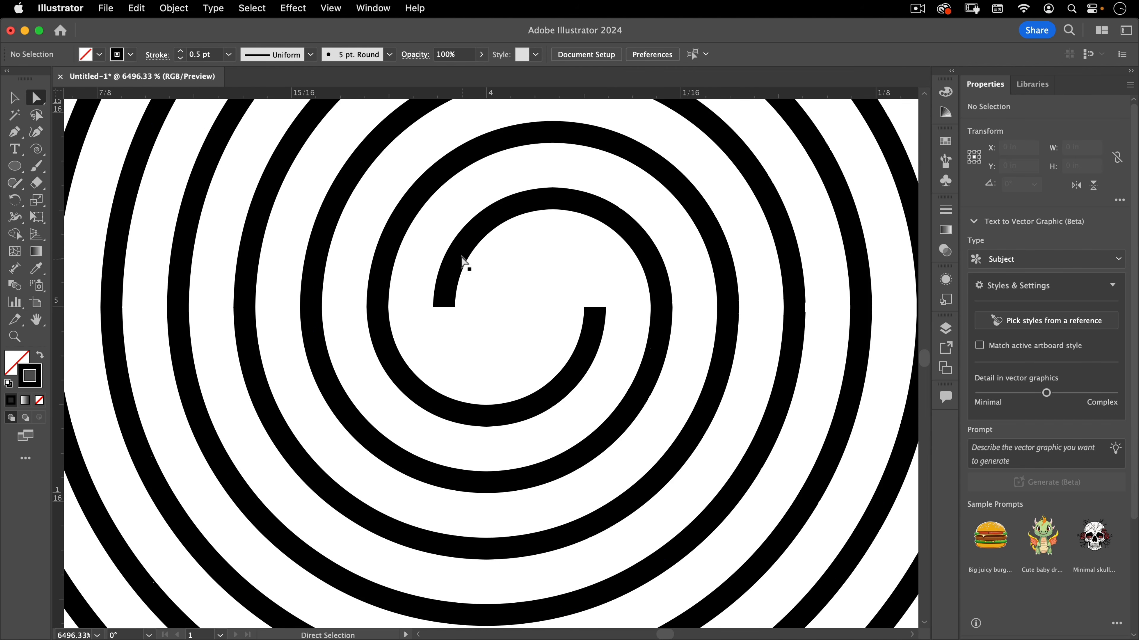
Select the innermost arc of the spiral as a group selection and delete it
key(alt)
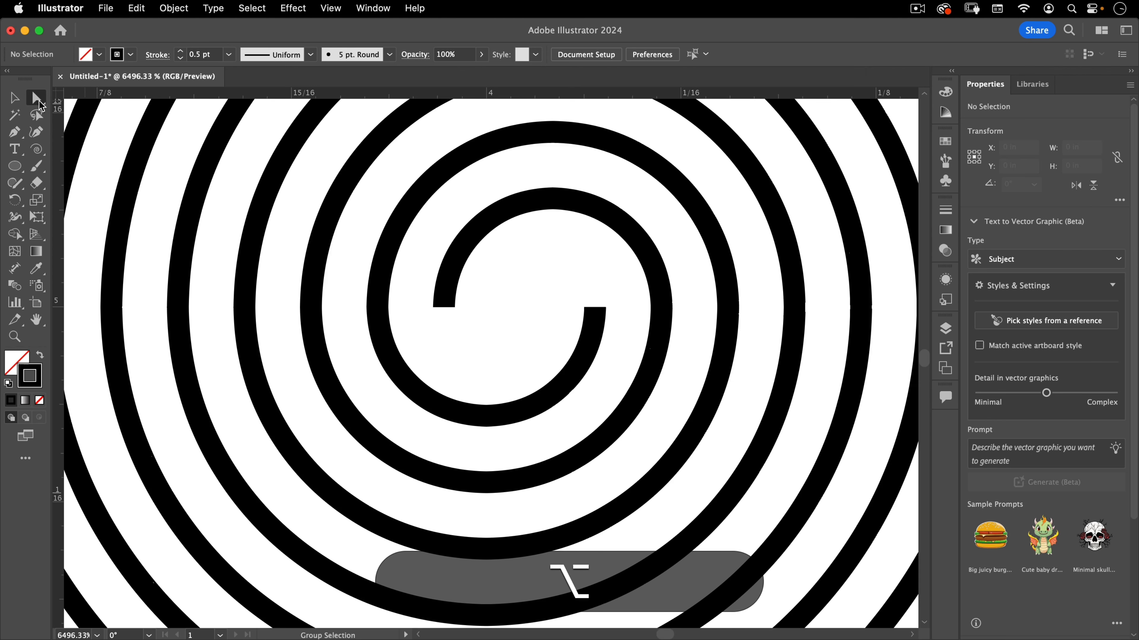
alt+click(480, 224)
key(BackSpace)
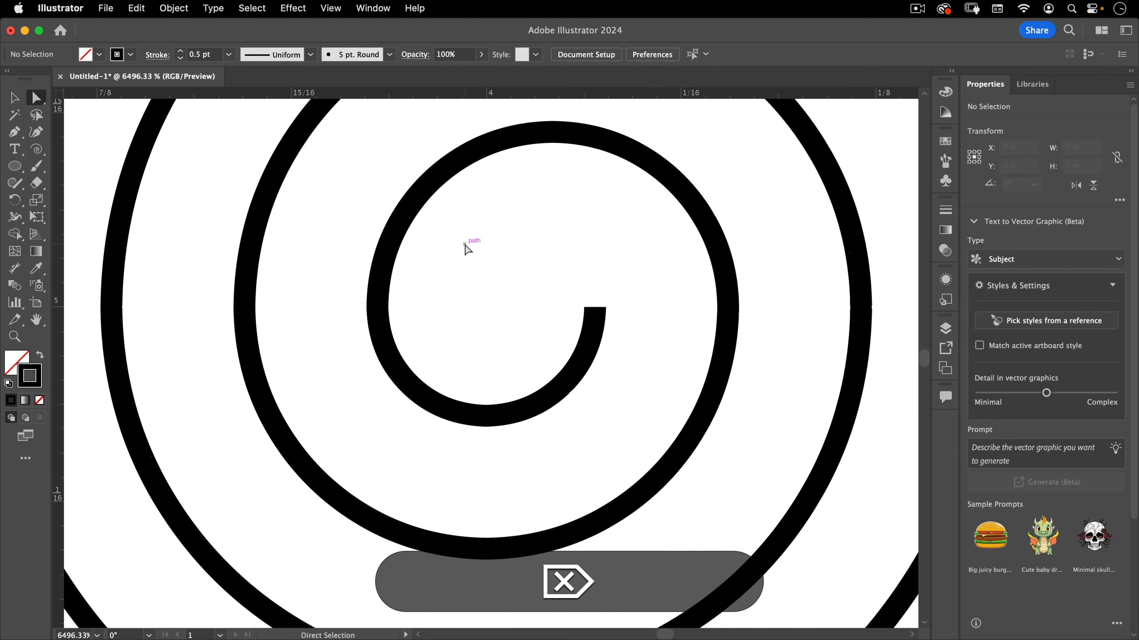
Fit the artboard in view, select the whole spiral path with black stroke and copy it
key(super+0)
key(super+v)
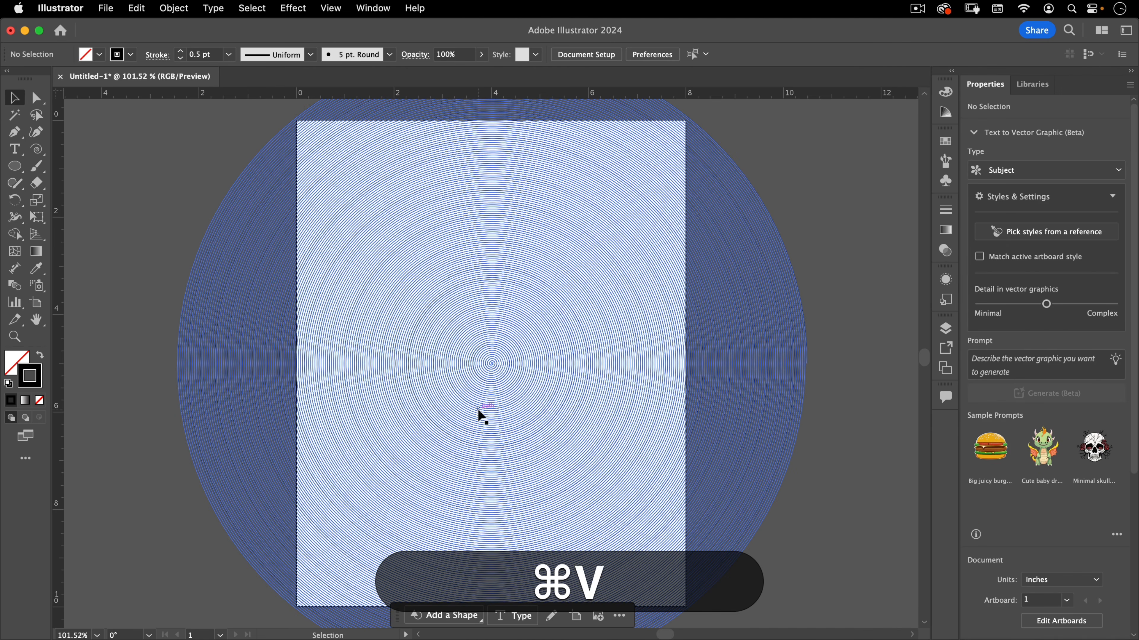
key(v)
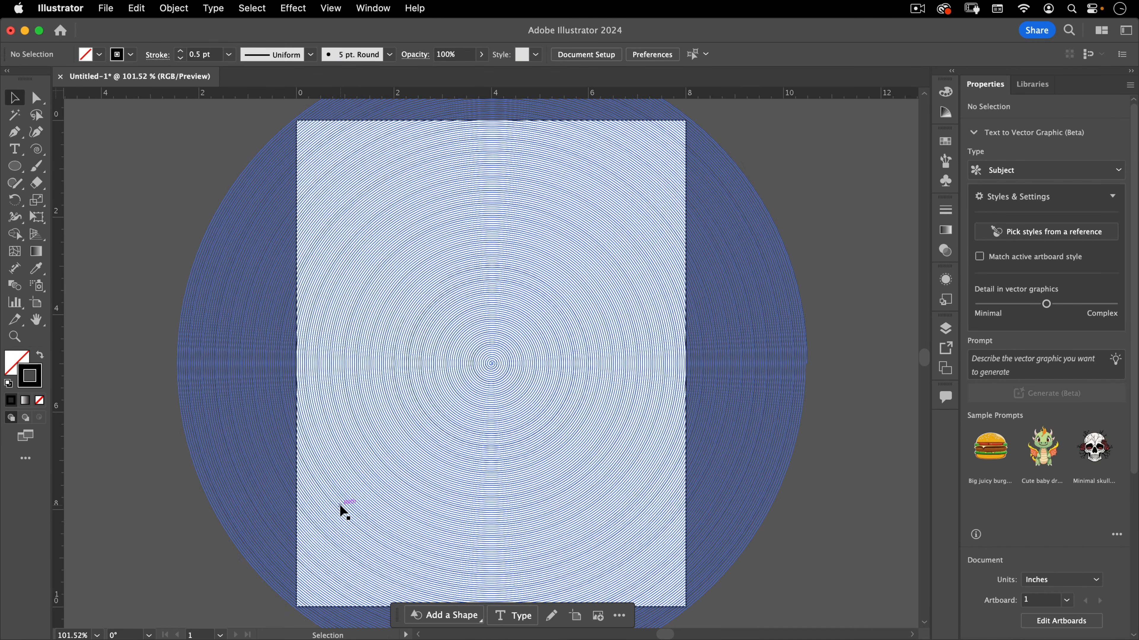
click(340, 505)
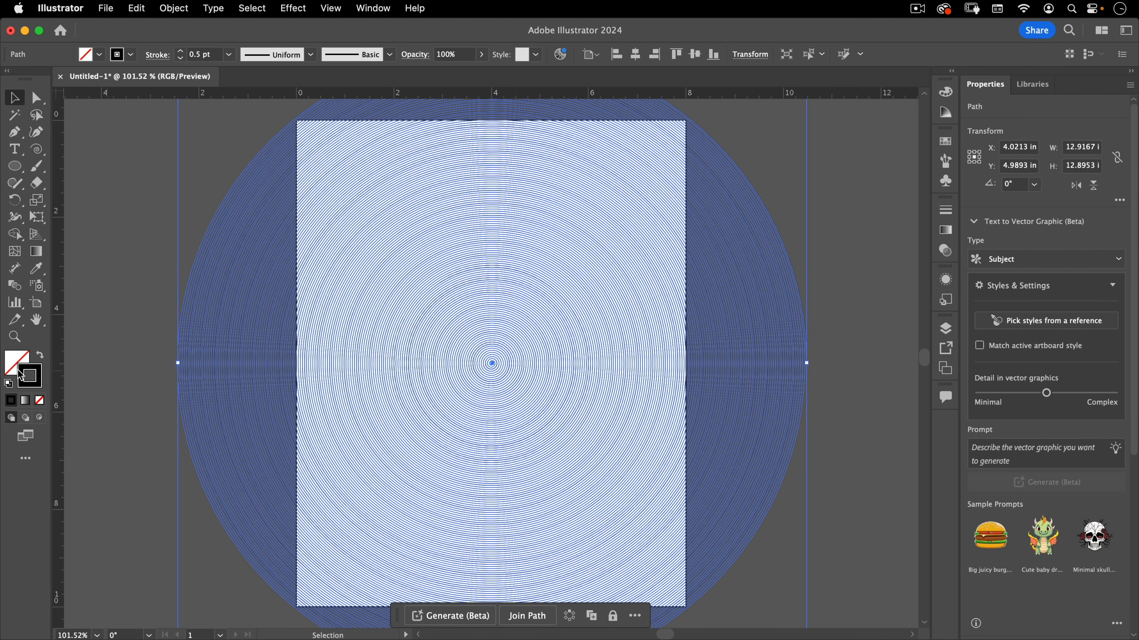
click(37, 373)
double_click(36, 373)
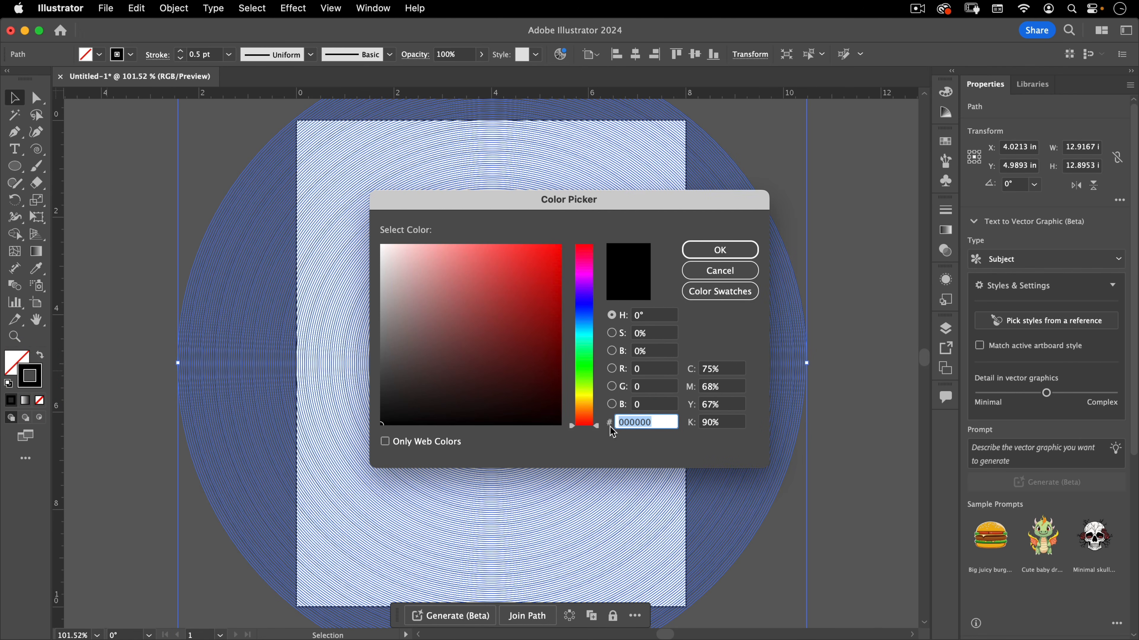
click(739, 251)
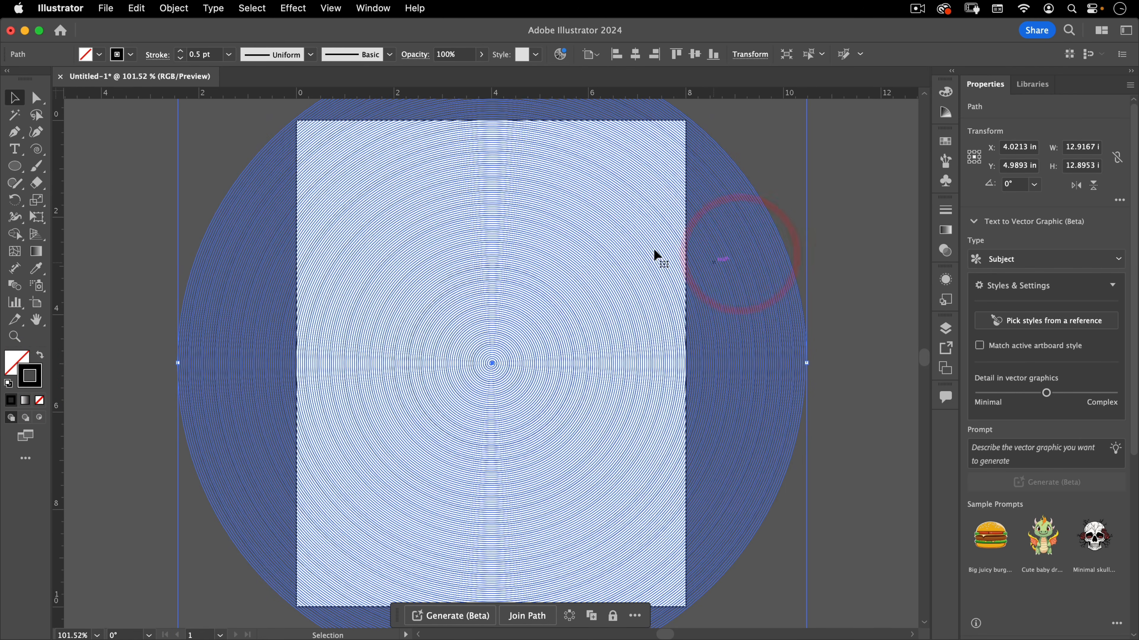
click(136, 9)
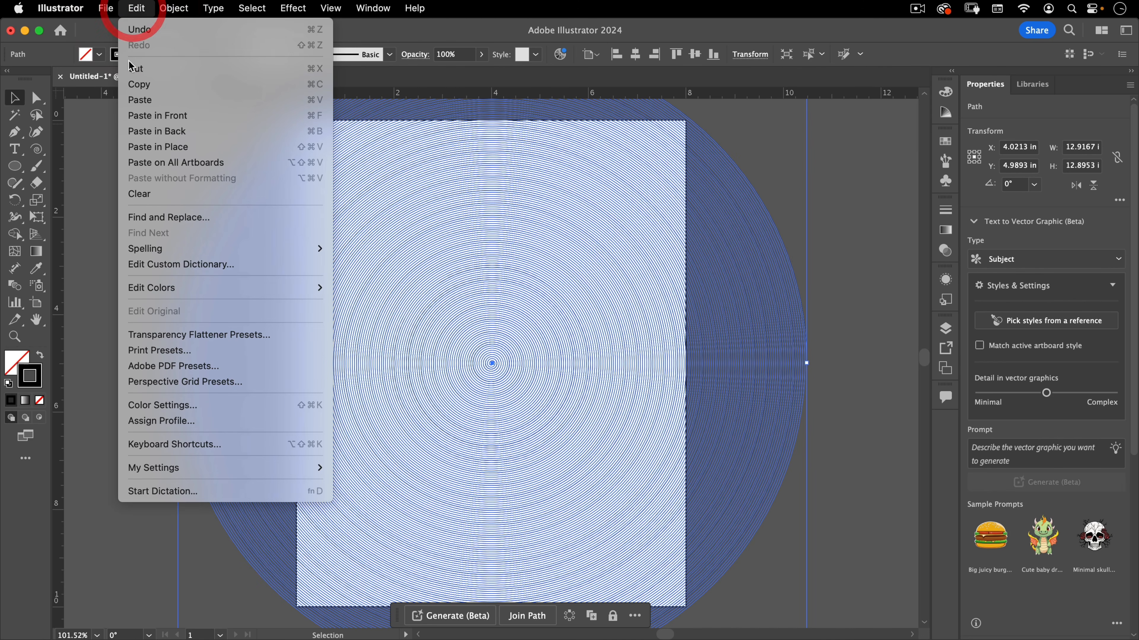
click(136, 85)
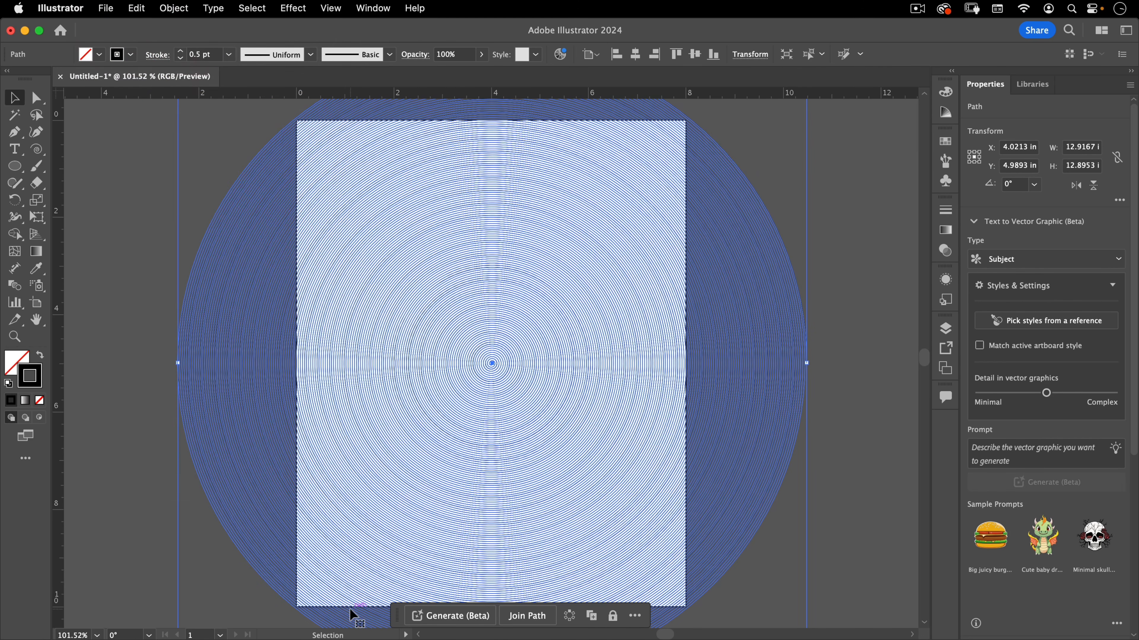
Switch to Photoshop and close the reference engraving image
key(super+Tab)
click(367, 334)
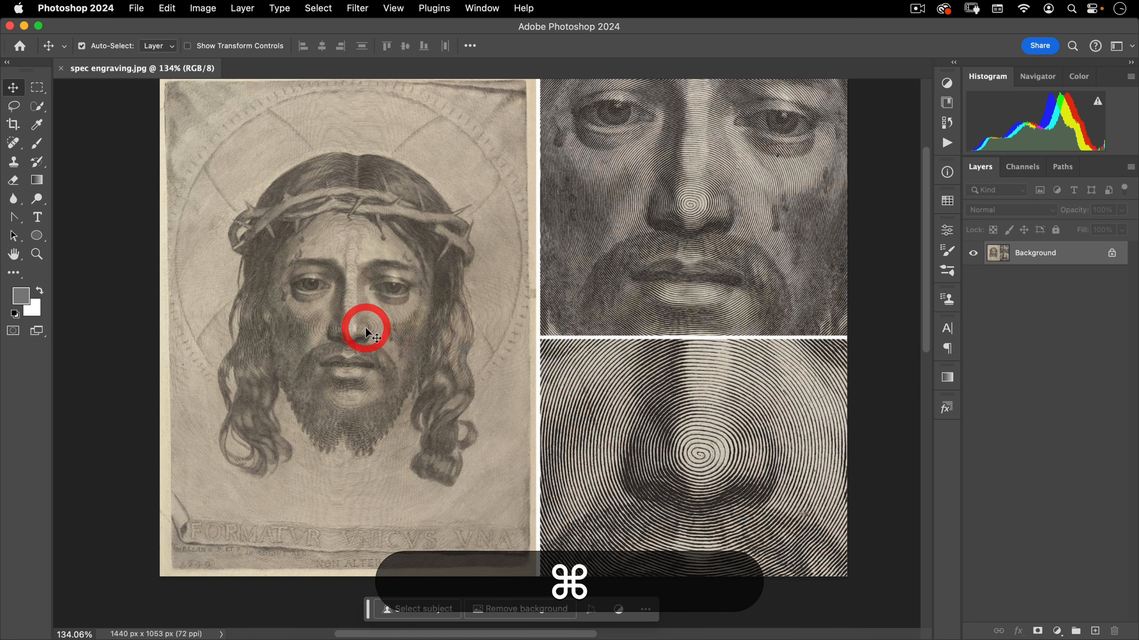
click(61, 69)
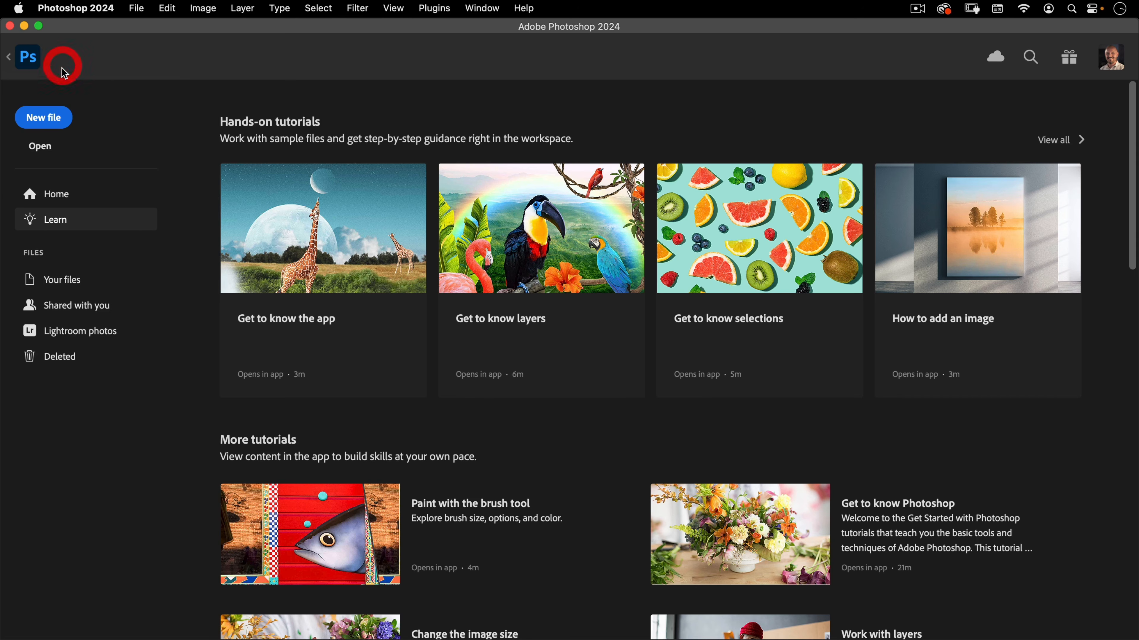
Start a new document set to 8 by 10 inches at a resolution of 300 pixels/inch
click(43, 115)
click(848, 182)
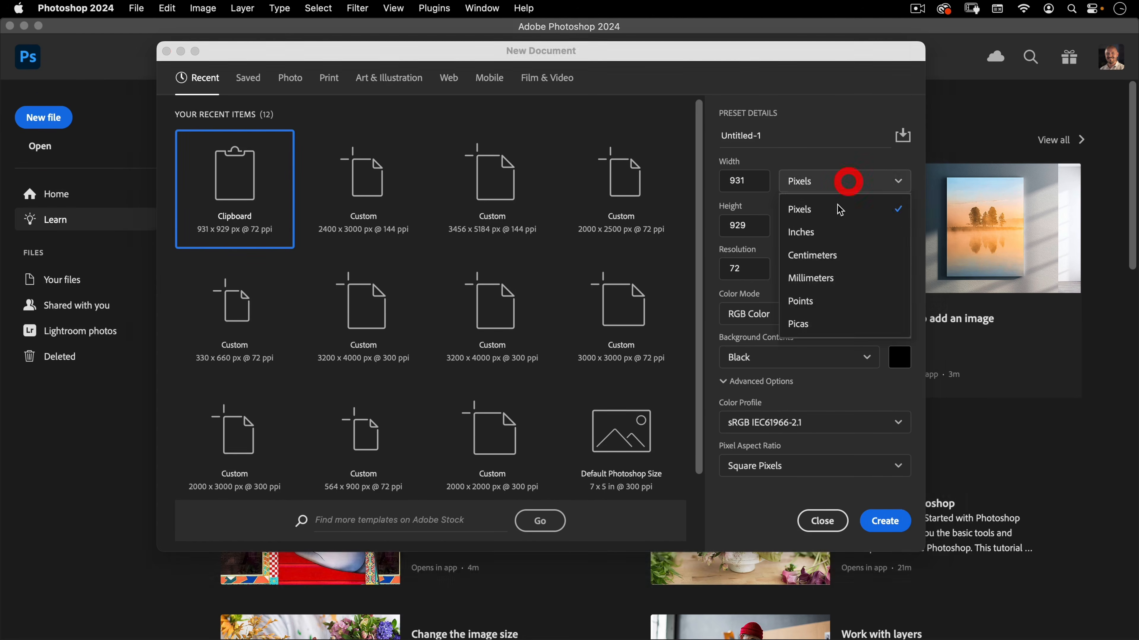
click(838, 232)
click(658, 173)
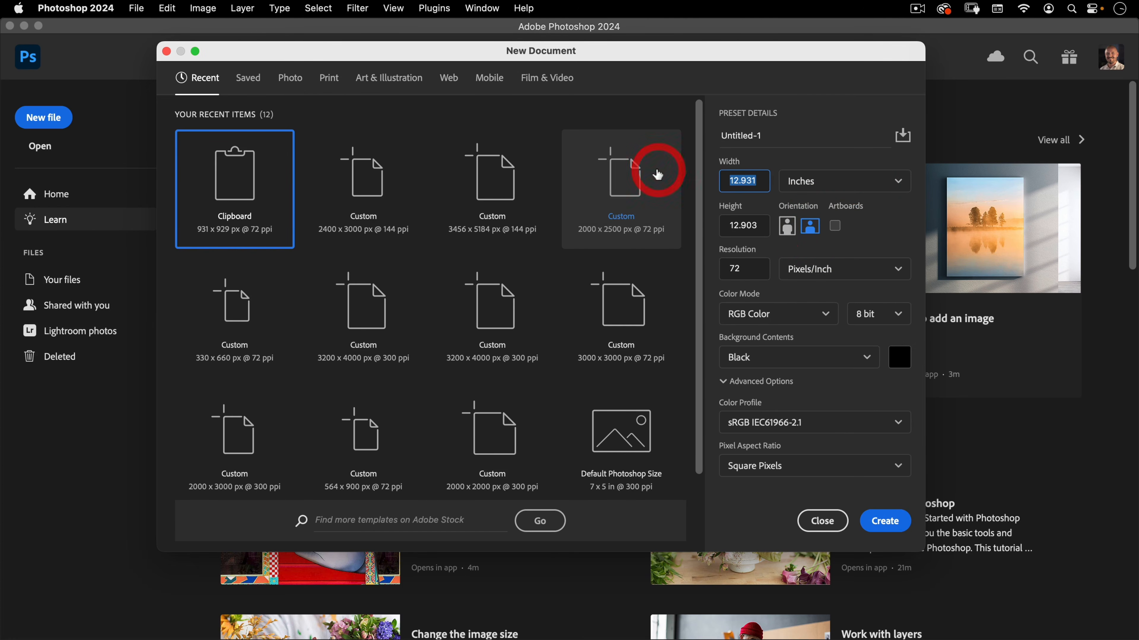
text(8)
key(Tab)
text(100)
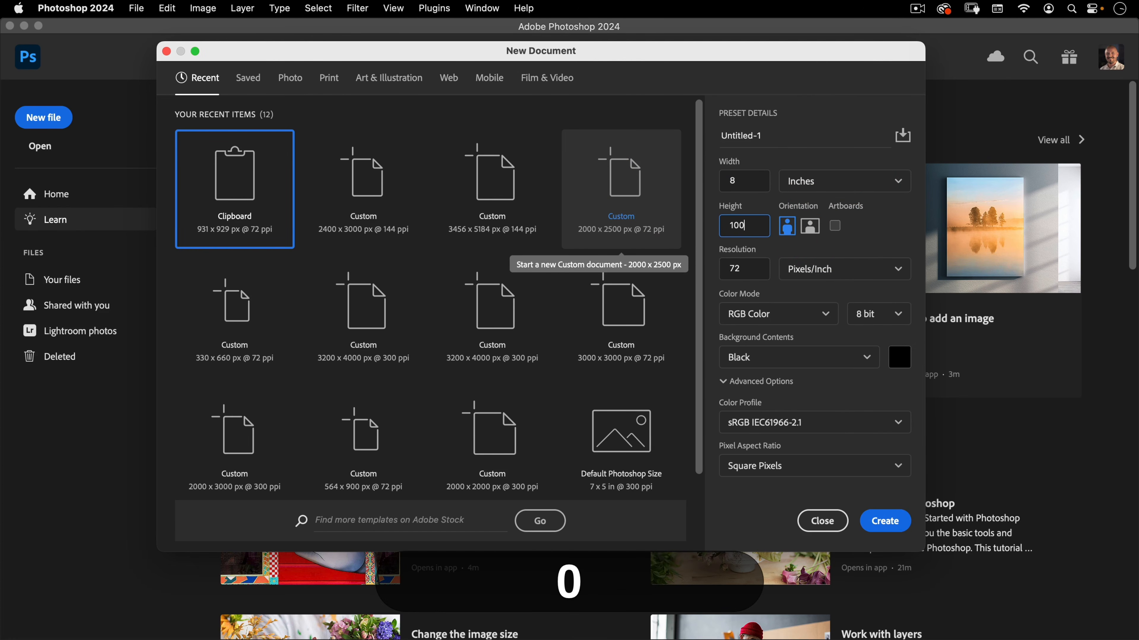
key(super+a)
text(10)
key(Tab)
click(628, 260)
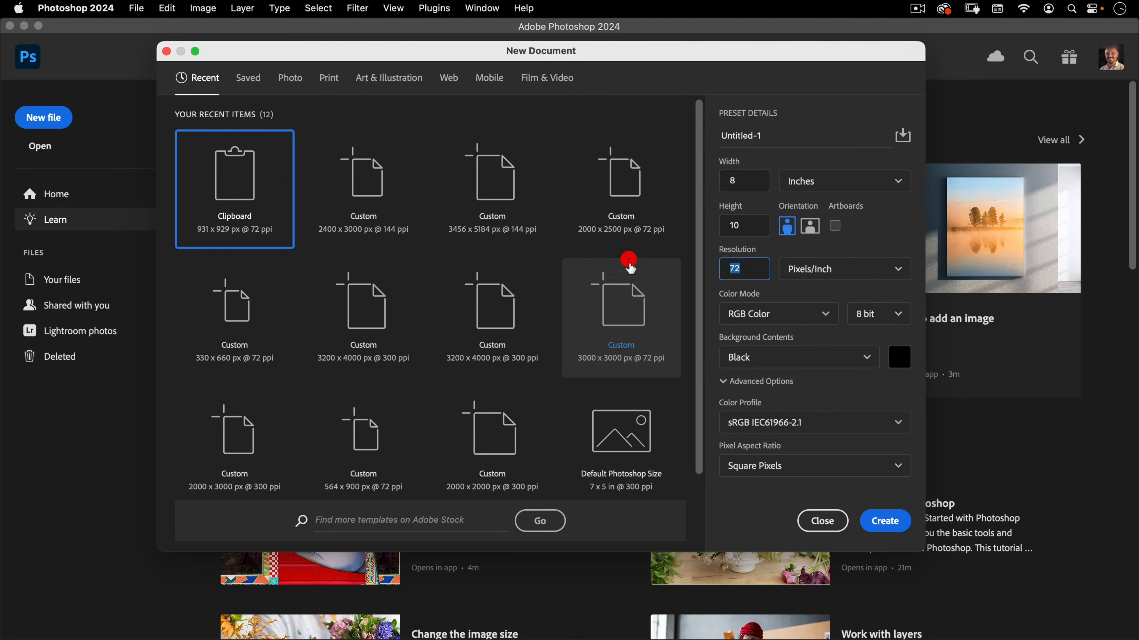
text(300)
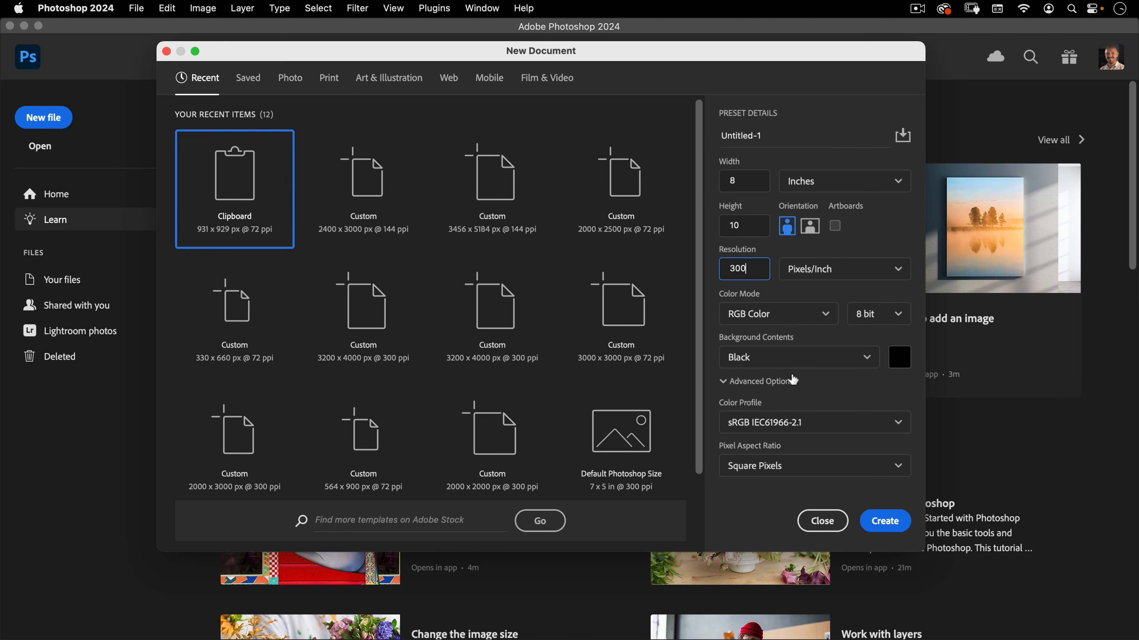
Set the background contents to White and the color profile to Adobe RGB (1998), then create the document
click(799, 357)
click(790, 382)
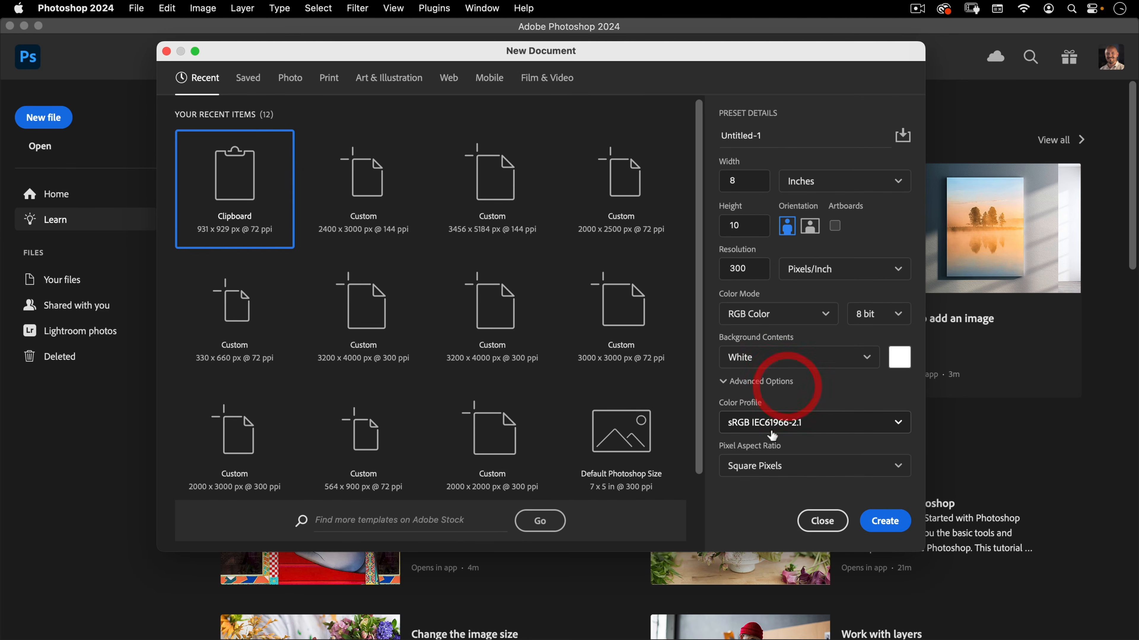
click(807, 426)
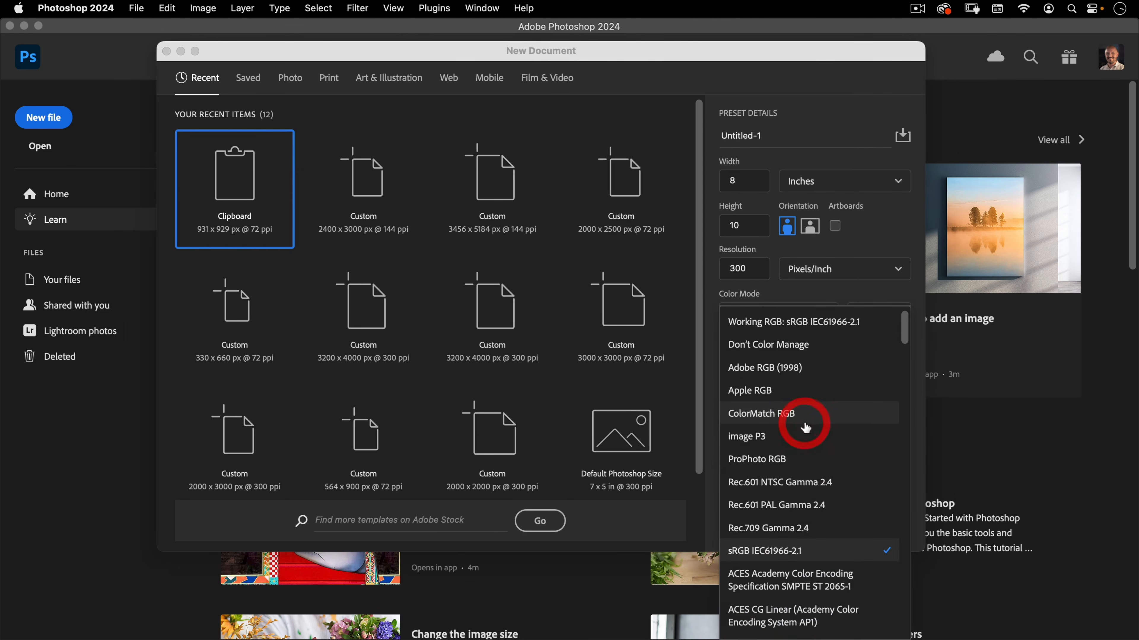
click(803, 367)
click(885, 522)
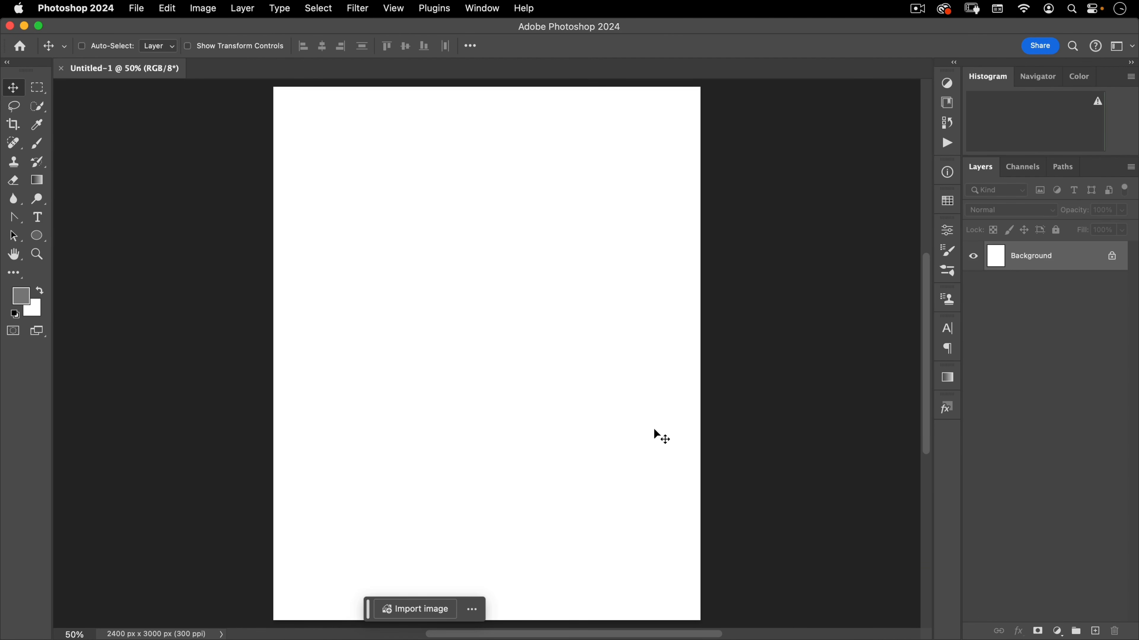
Paste the copied spiral into the document as a Smart Object
click(167, 9)
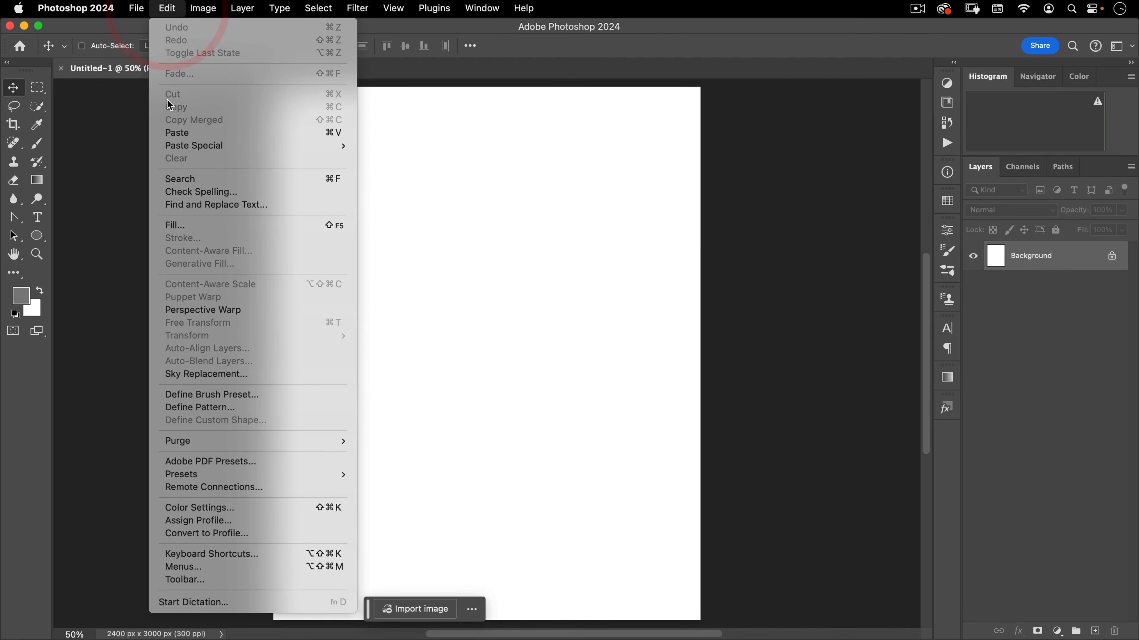
click(168, 133)
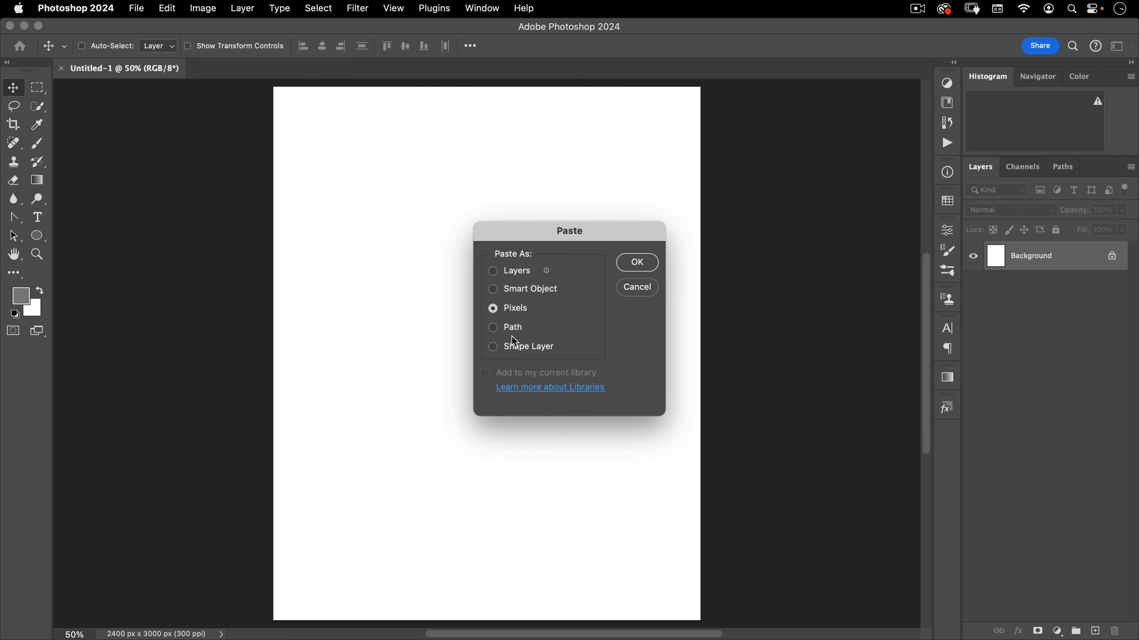
click(514, 291)
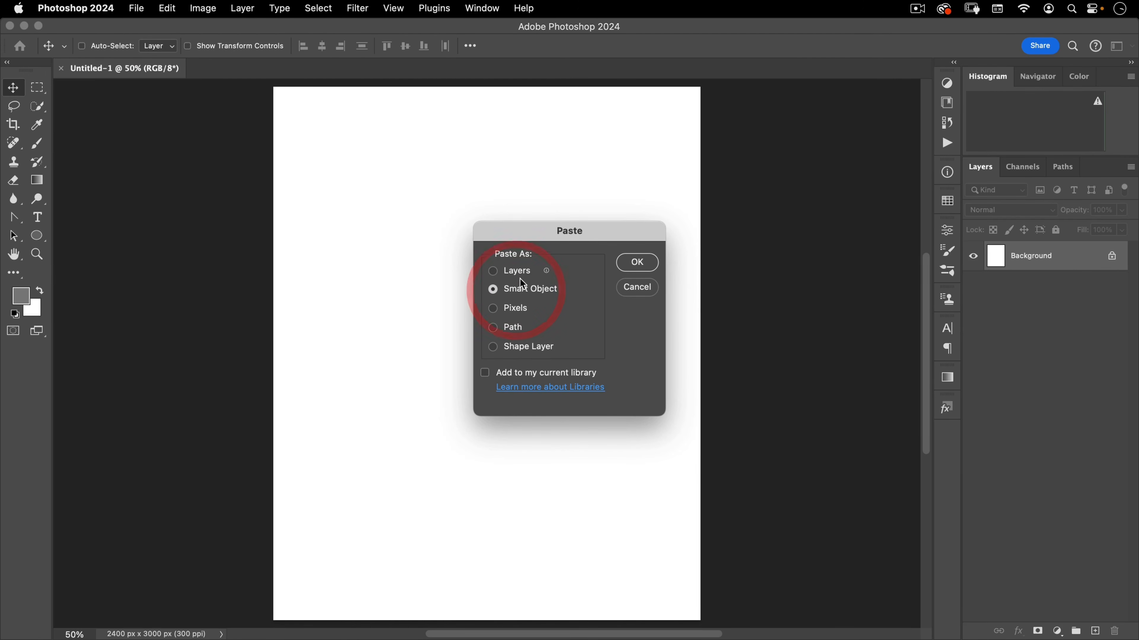
click(652, 264)
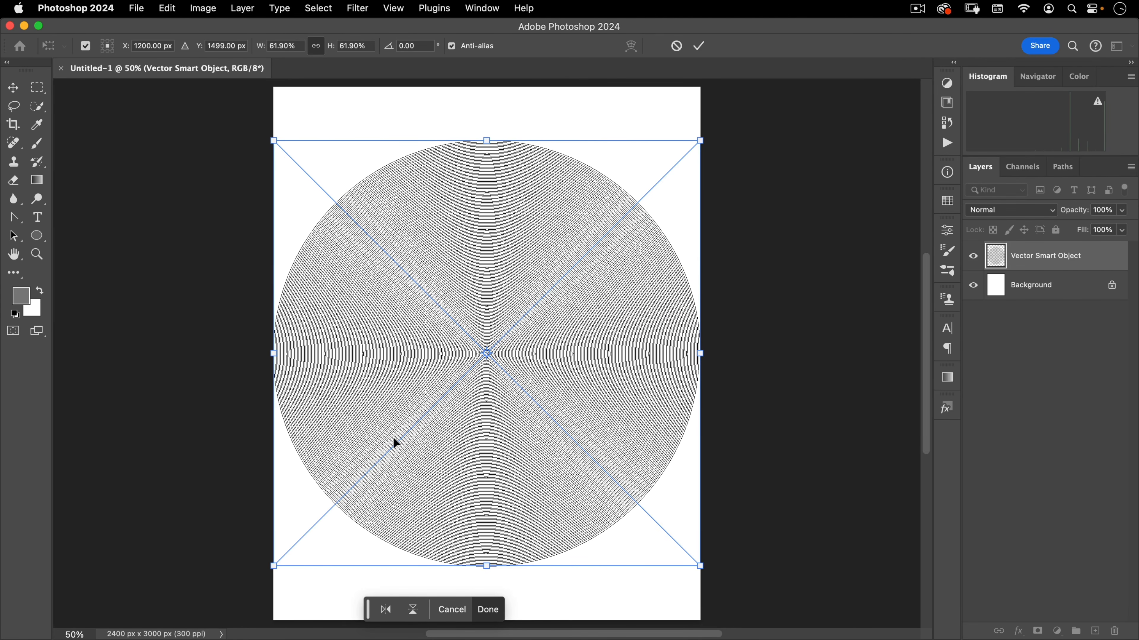
Scale the pasted smart object to 100% width and height and commit the transform
double_click(300, 45)
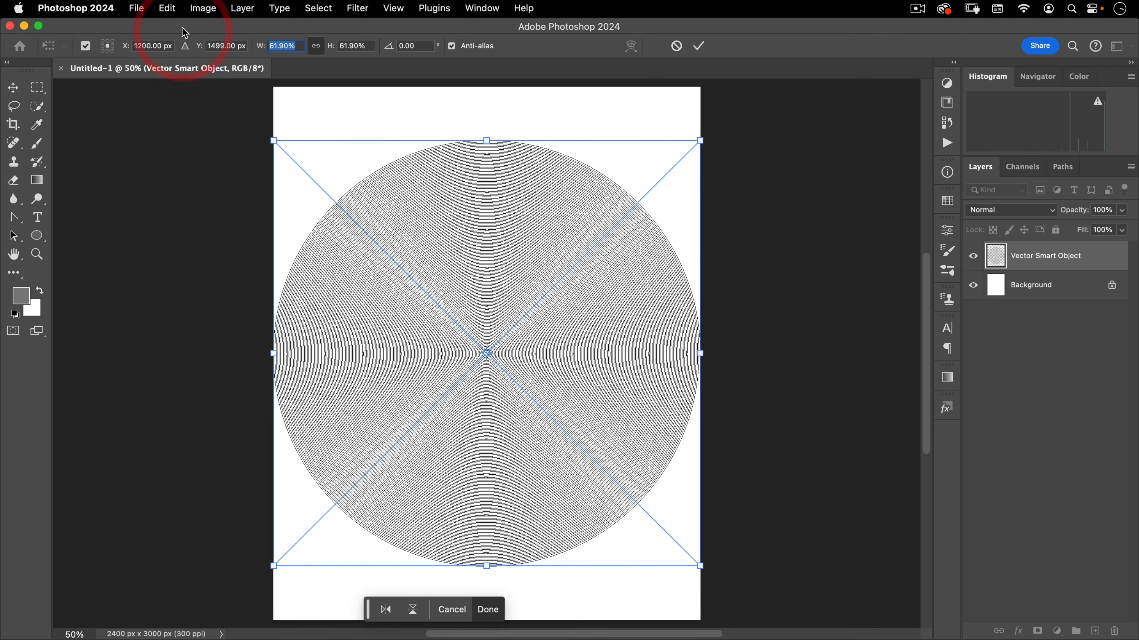
text(100)
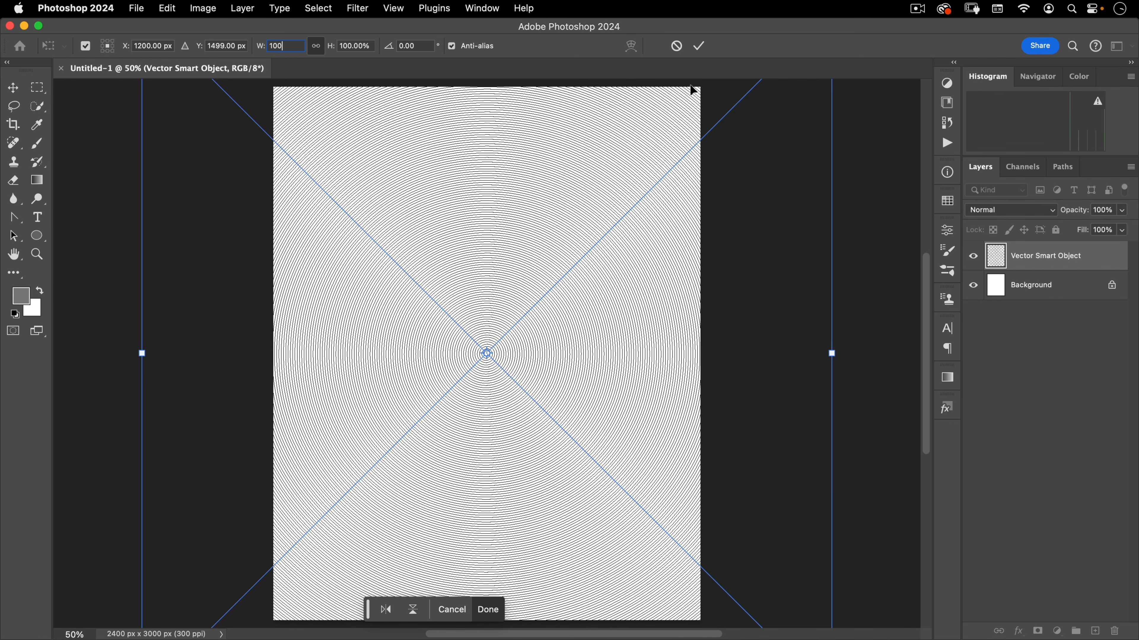
click(699, 45)
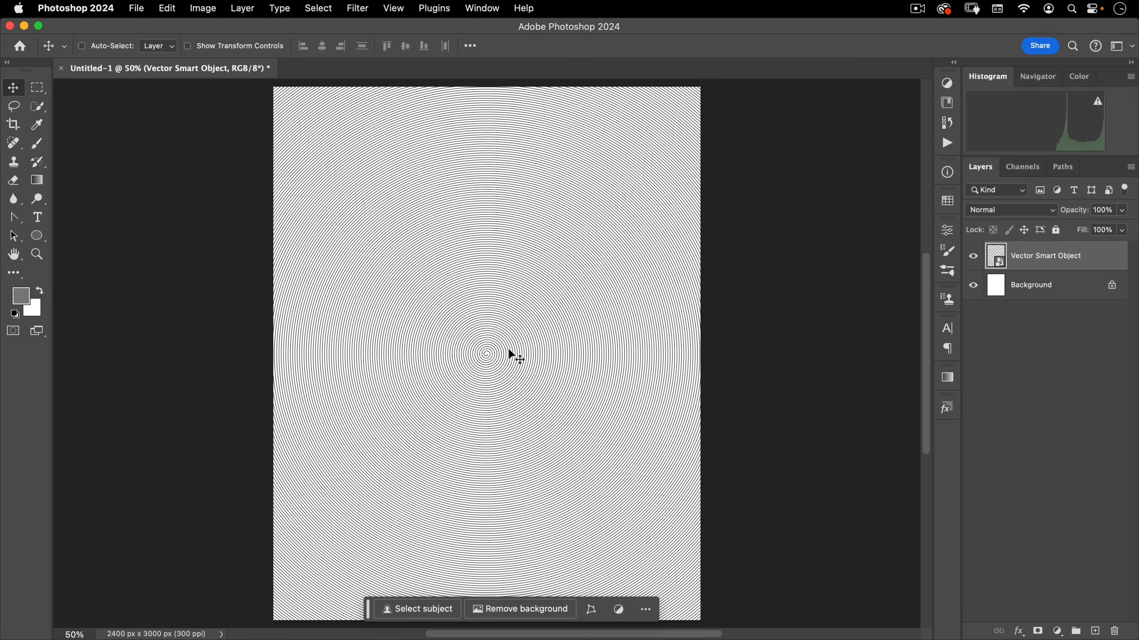
Zoom in on the center of the spiral to inspect it
key(super+space)
drag(486, 357, 700, 255)
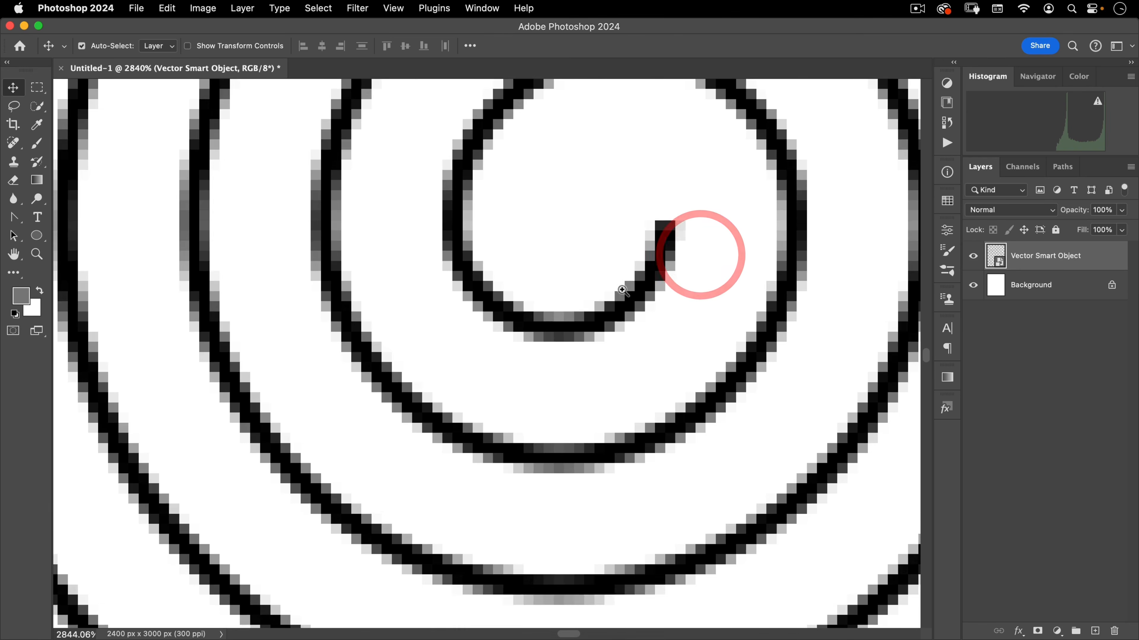
drag(622, 290, 595, 310)
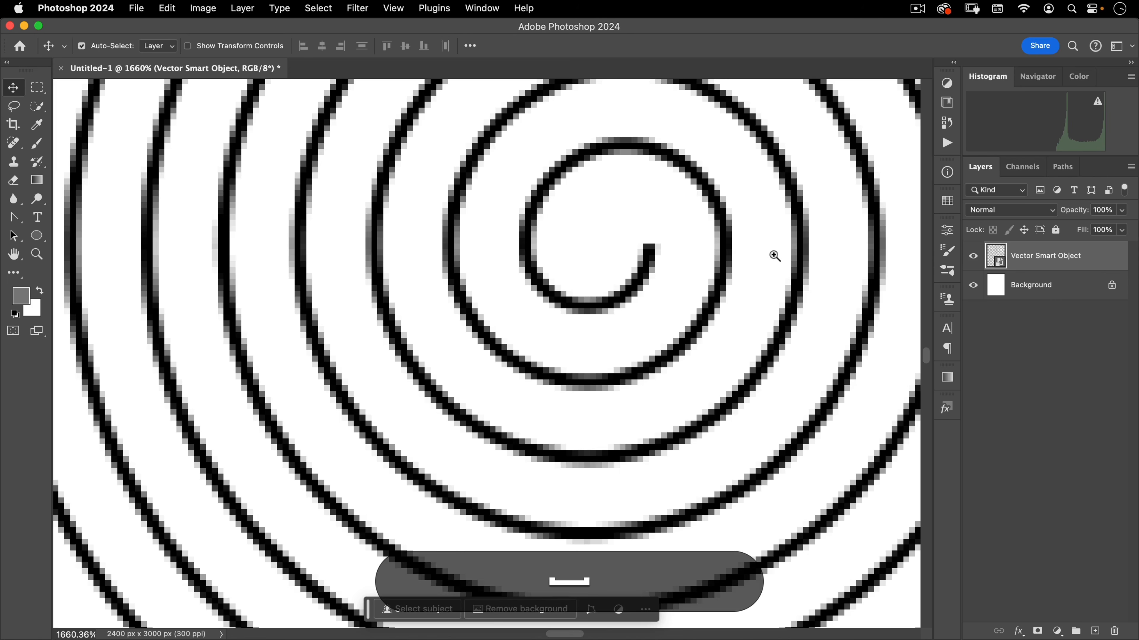
drag(774, 256, 530, 240)
click(530, 240)
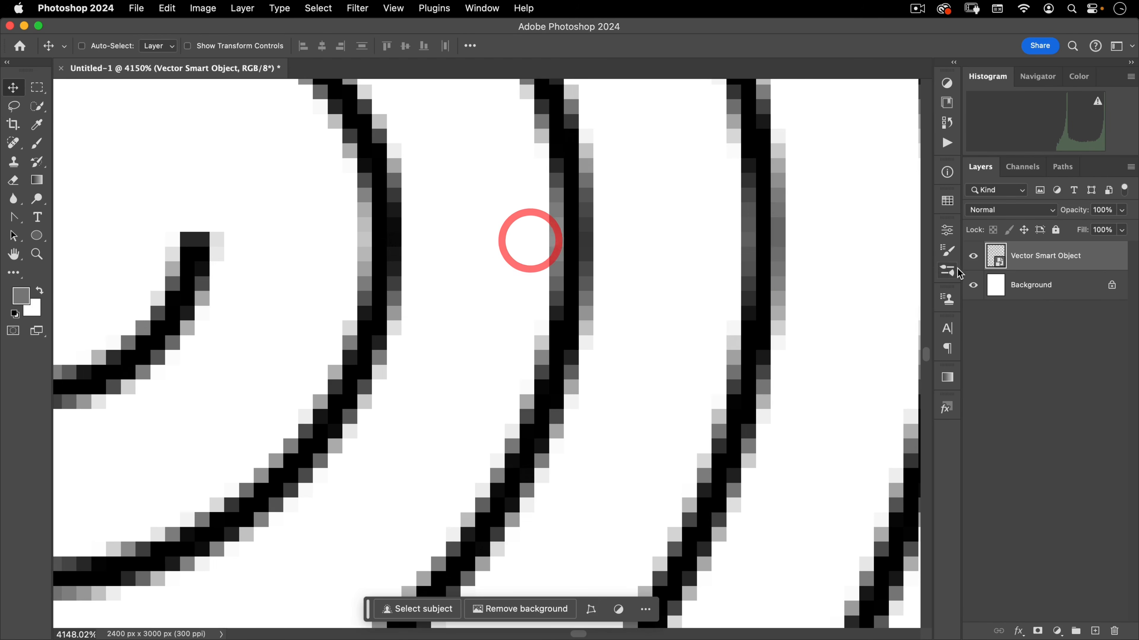
click(36, 88)
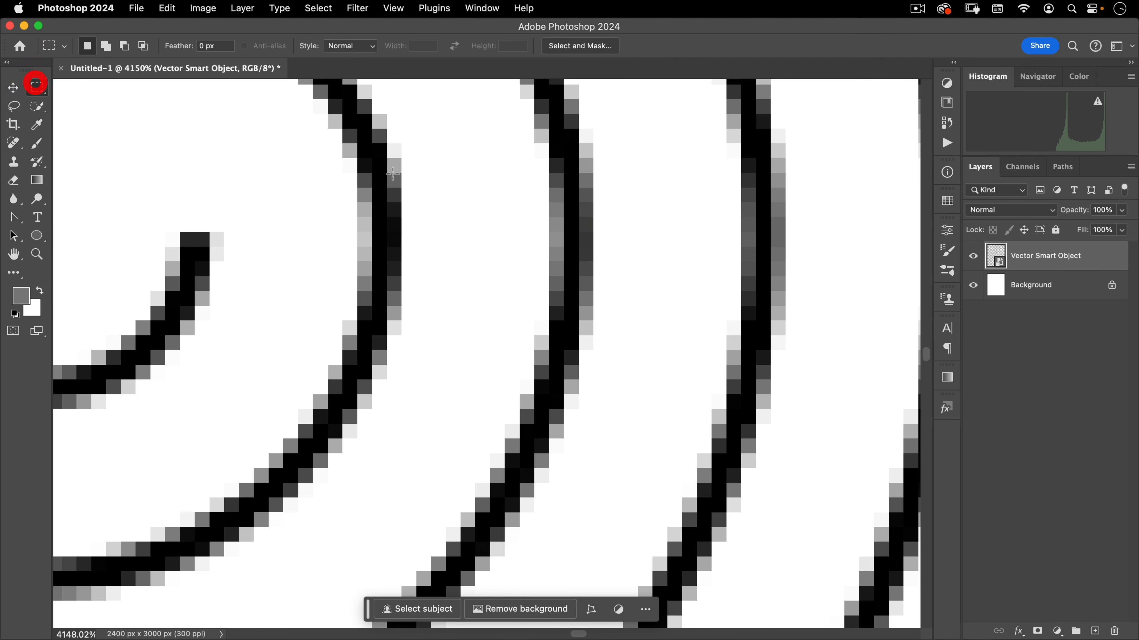
drag(387, 203, 548, 262)
key(super+d)
click(464, 151)
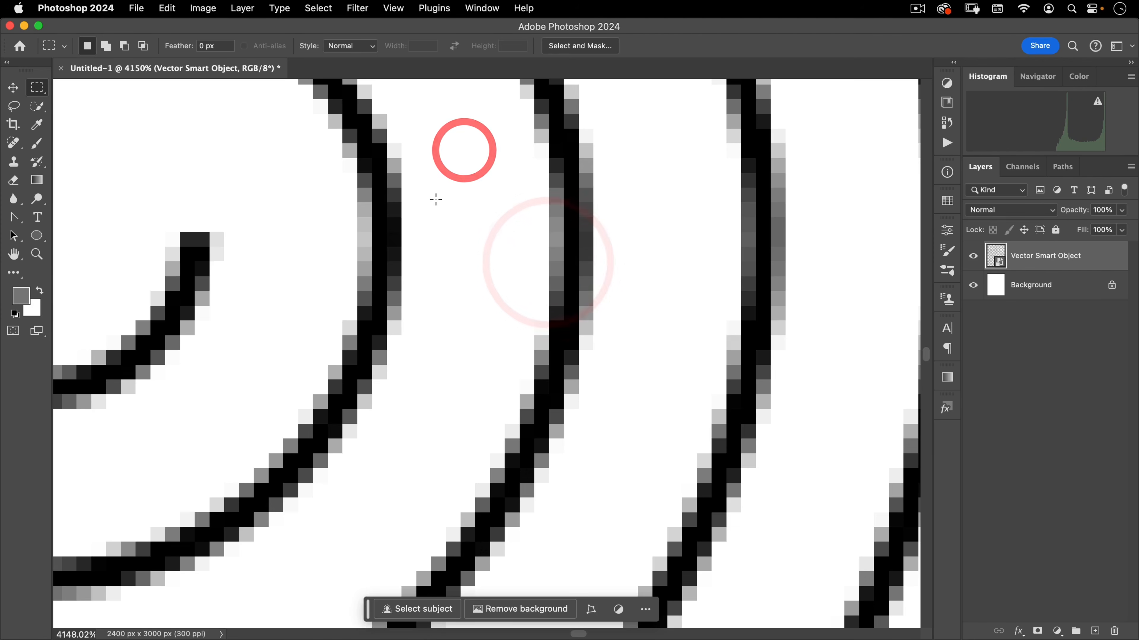
Apply a Gaussian Blur with a 4 pixel radius to the vector smart object
click(357, 8)
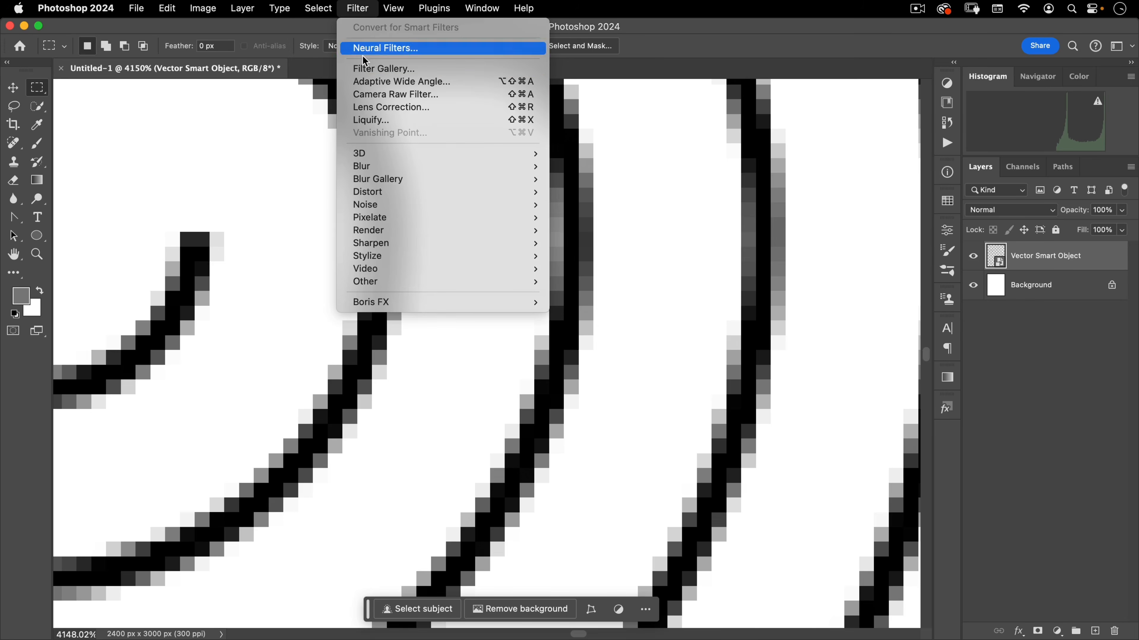
mouse_move(388, 168)
click(612, 217)
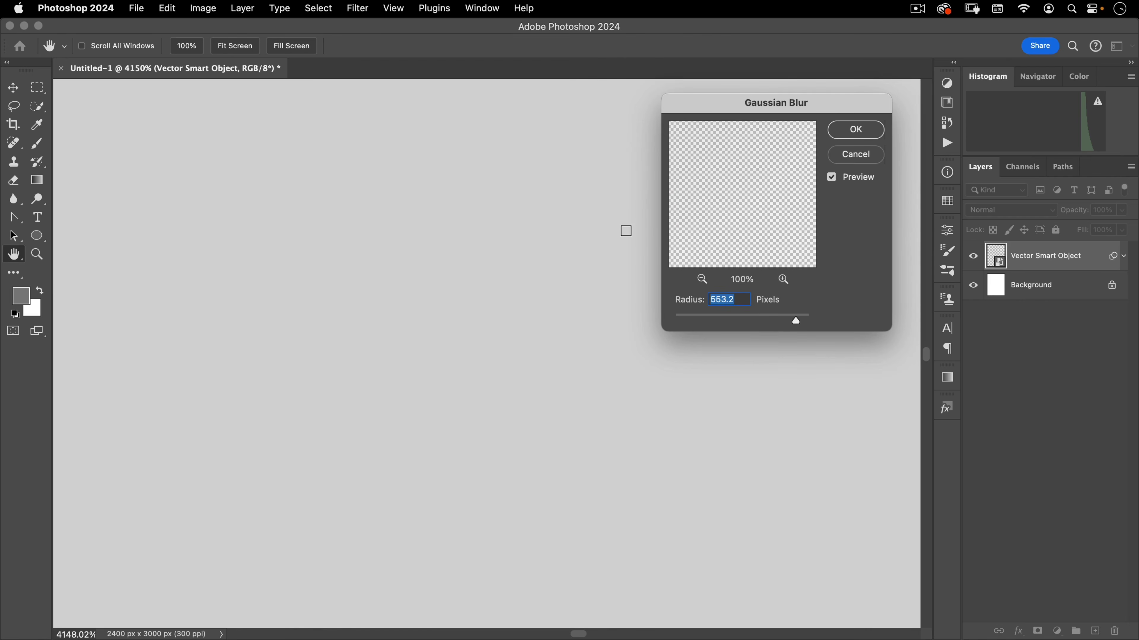
text(5)
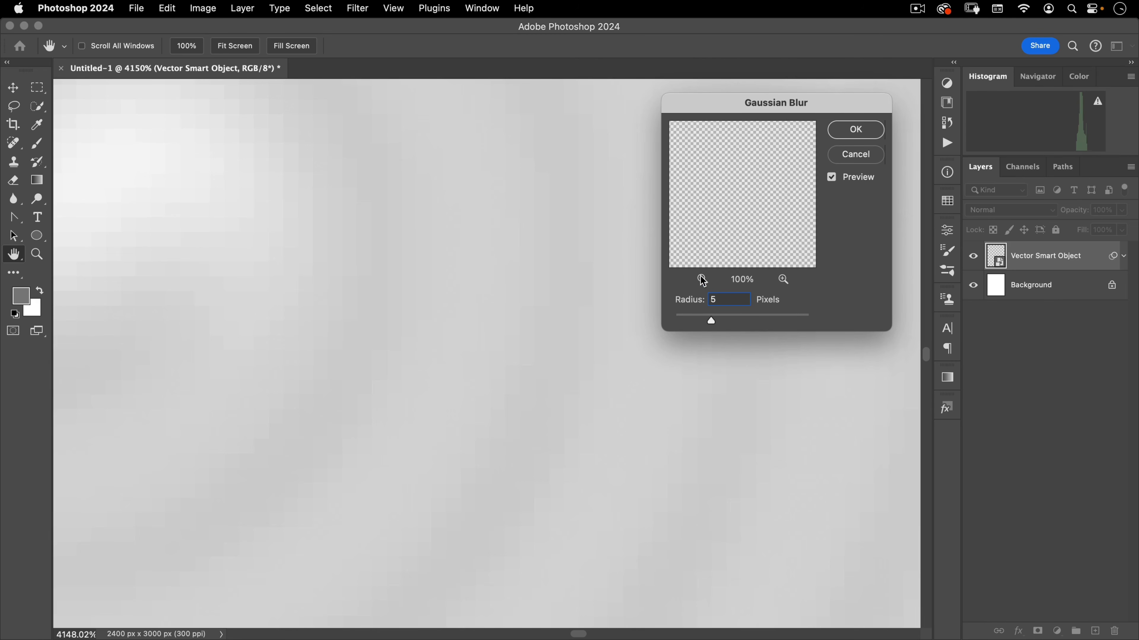
click(690, 298)
text(3)
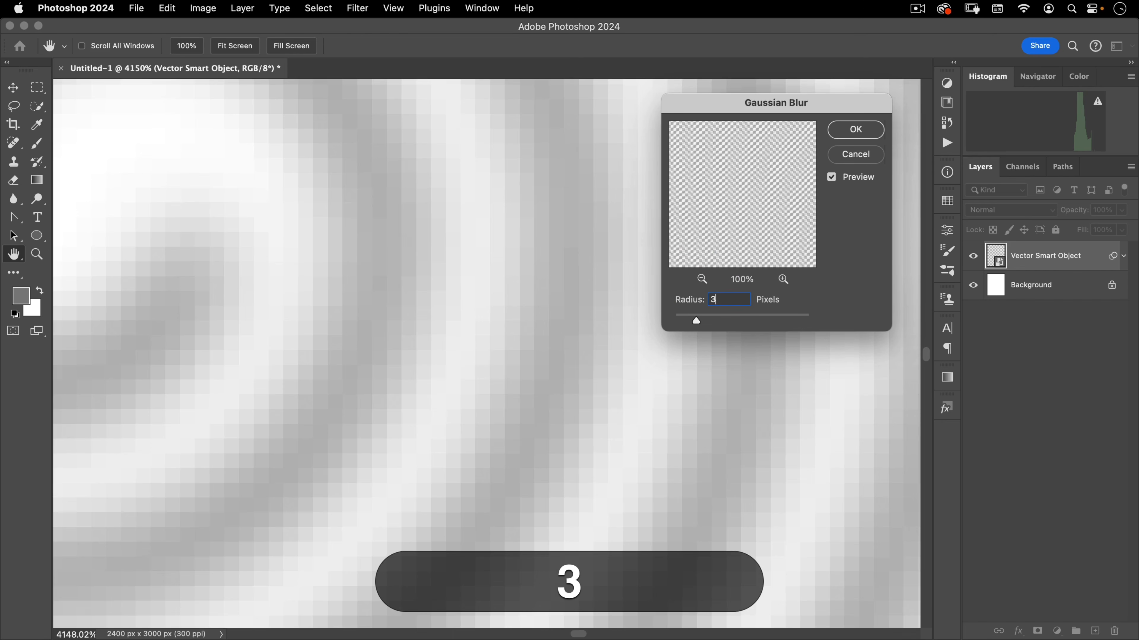
click(638, 291)
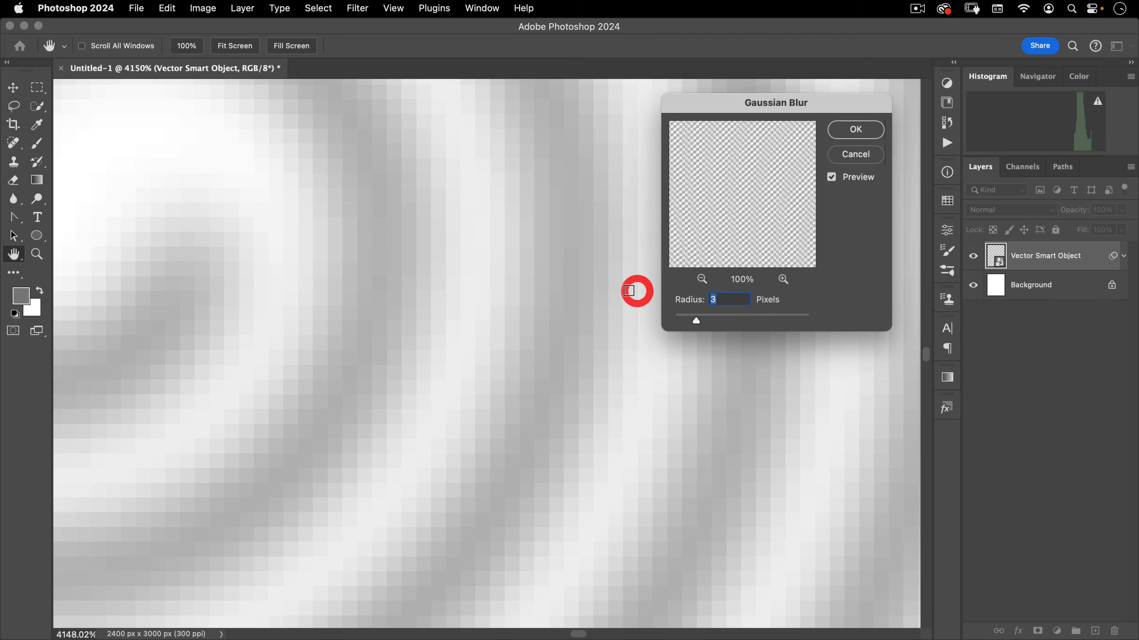
text(4)
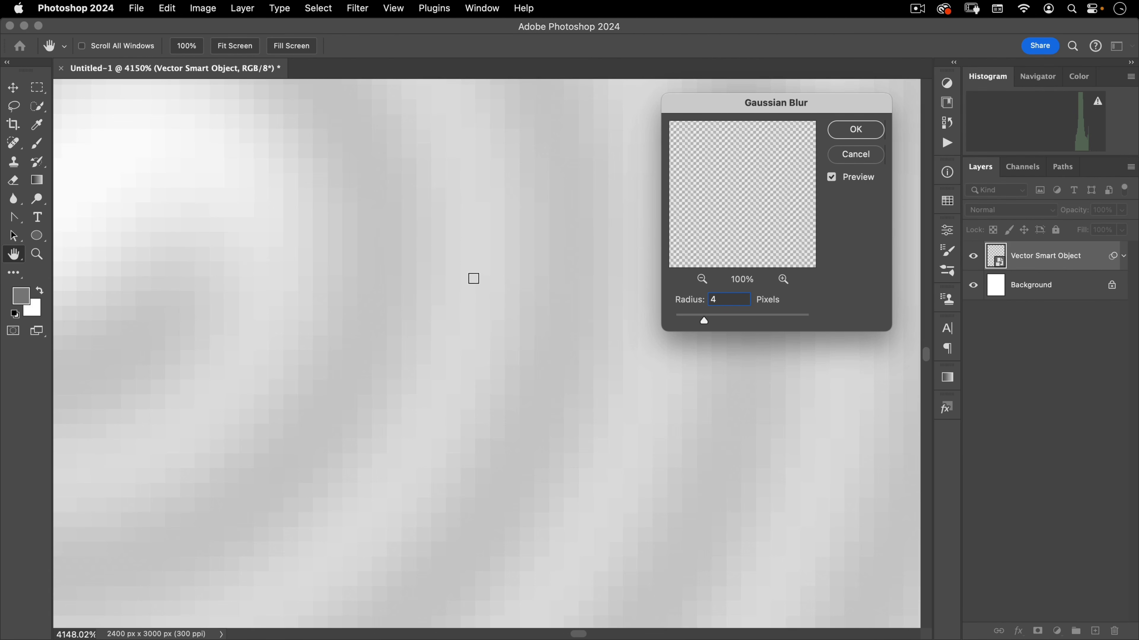
click(856, 132)
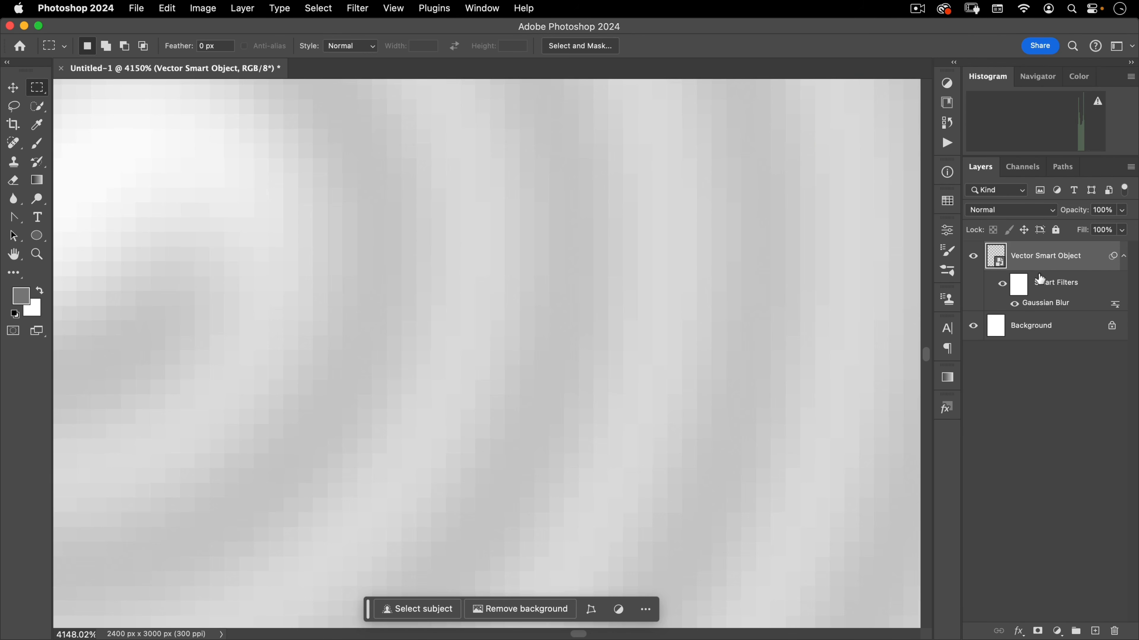
Duplicate the blurred smart object and change the copy's Gaussian Blur radius to 2 pixels
key(super+j)
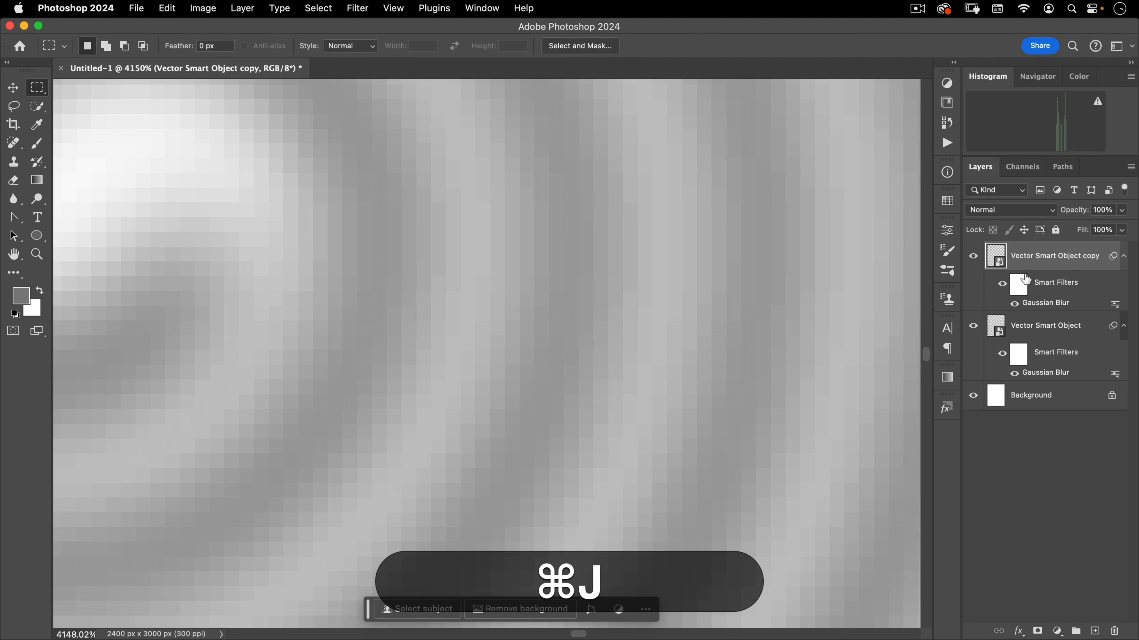
double_click(1040, 303)
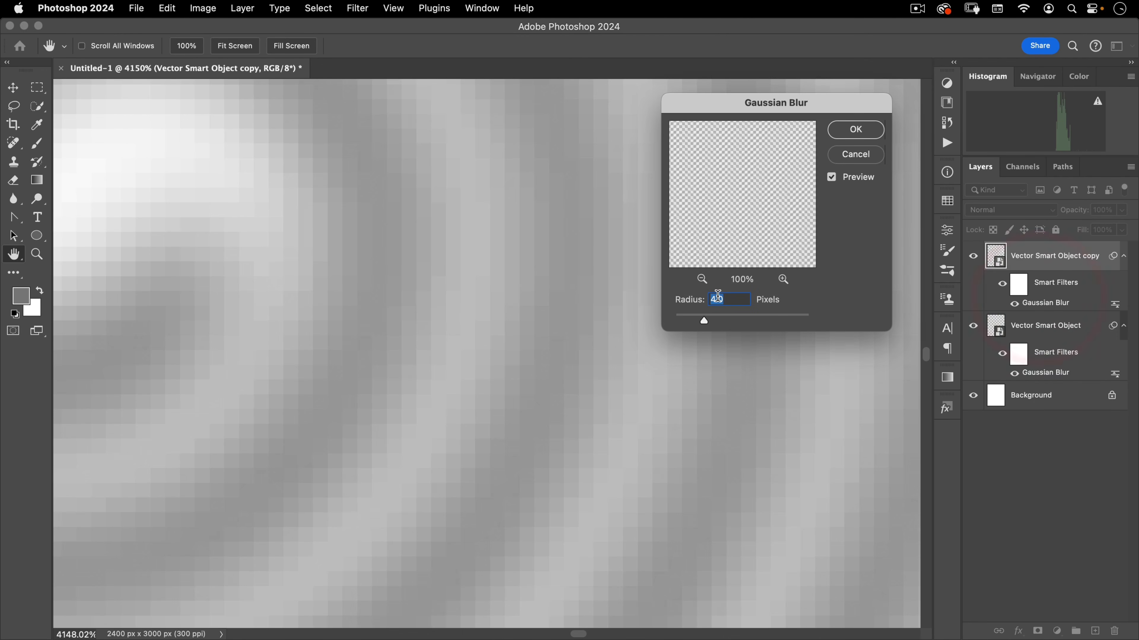
text(2)
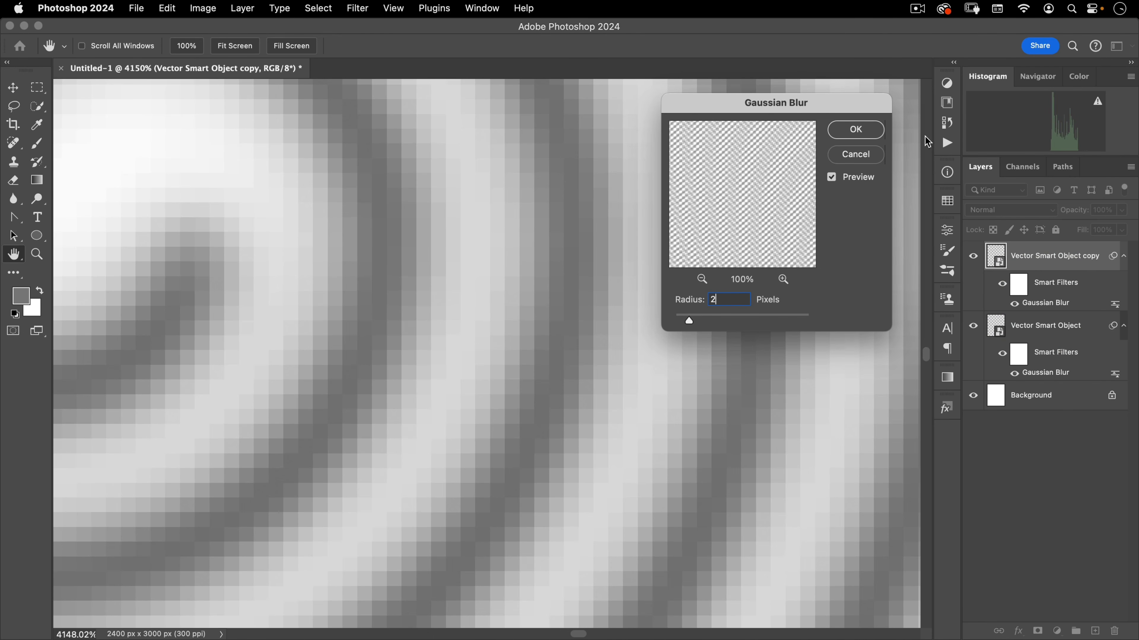
click(877, 131)
Group the two blurred smart object layers together and name the group spiralizer
key(super+0)
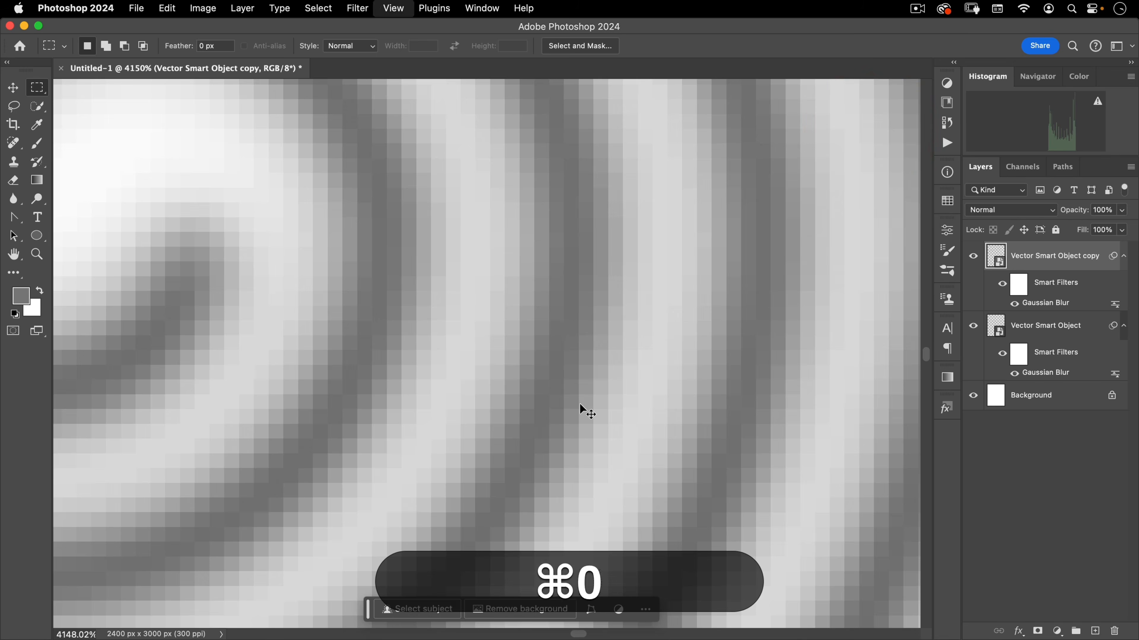
drag(501, 360, 477, 421)
drag(611, 341, 452, 408)
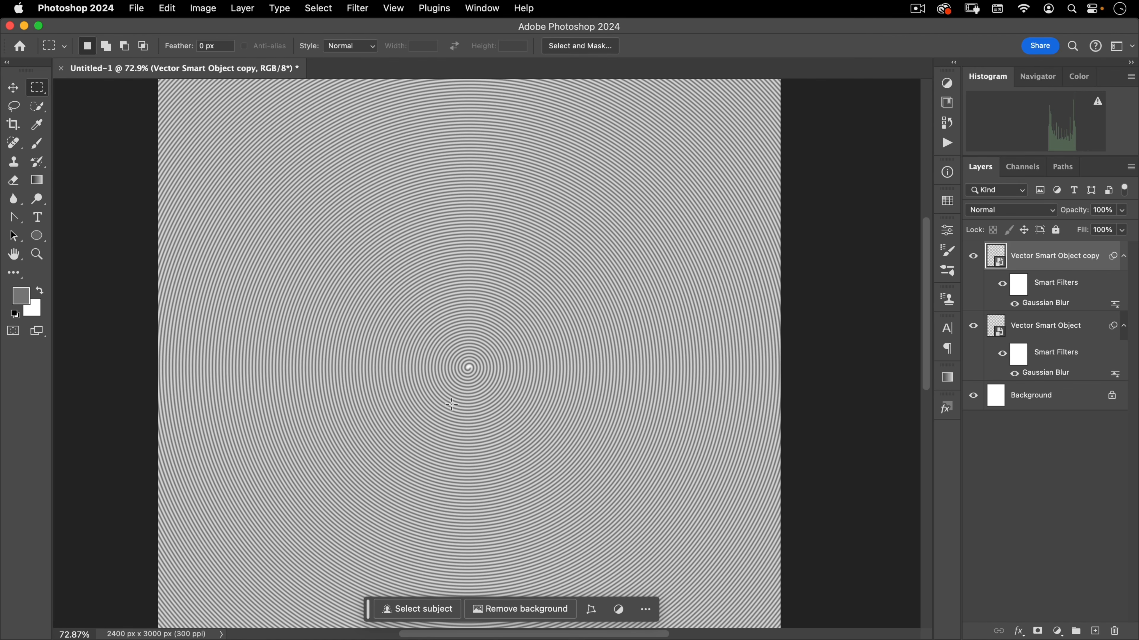
shift+click(1053, 325)
click(1039, 263)
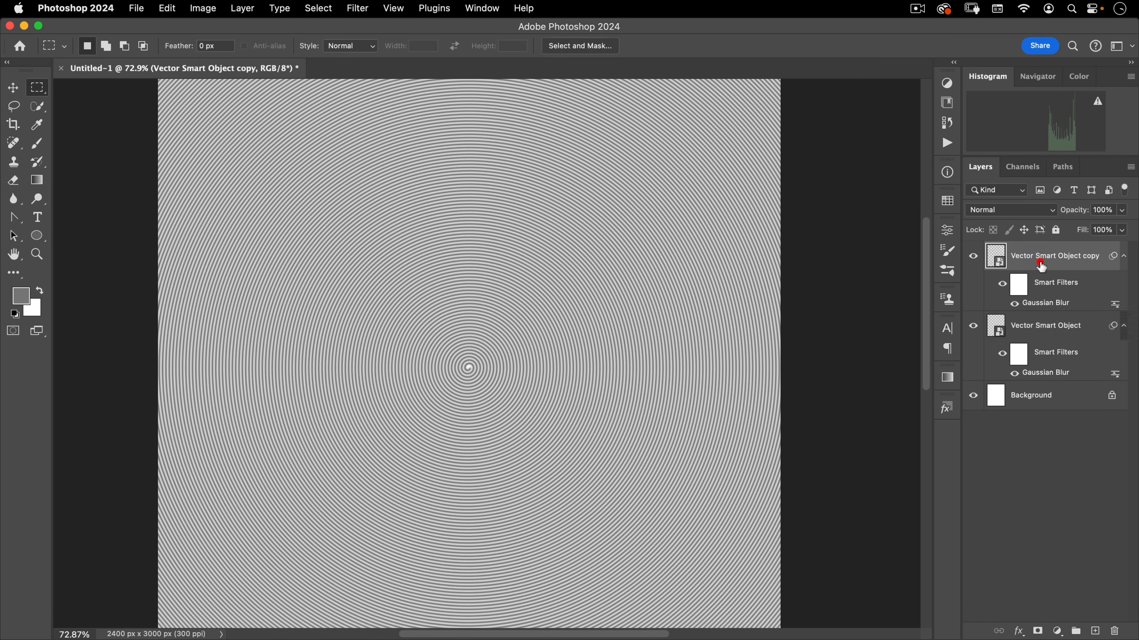
shift+click(1039, 326)
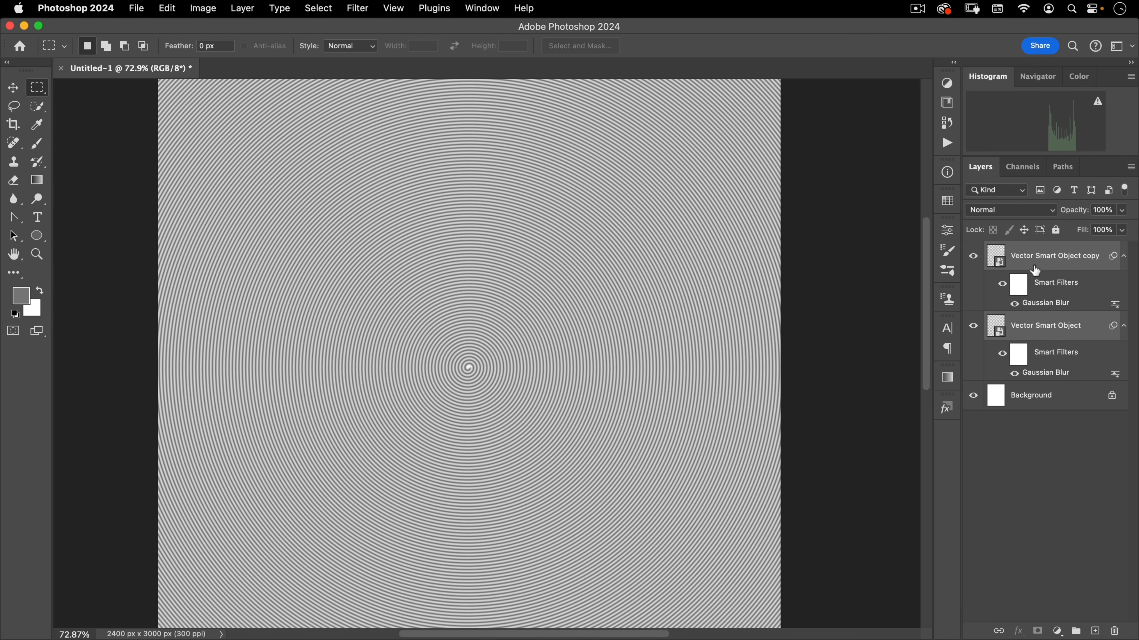
click(1039, 257)
shift+click(1035, 326)
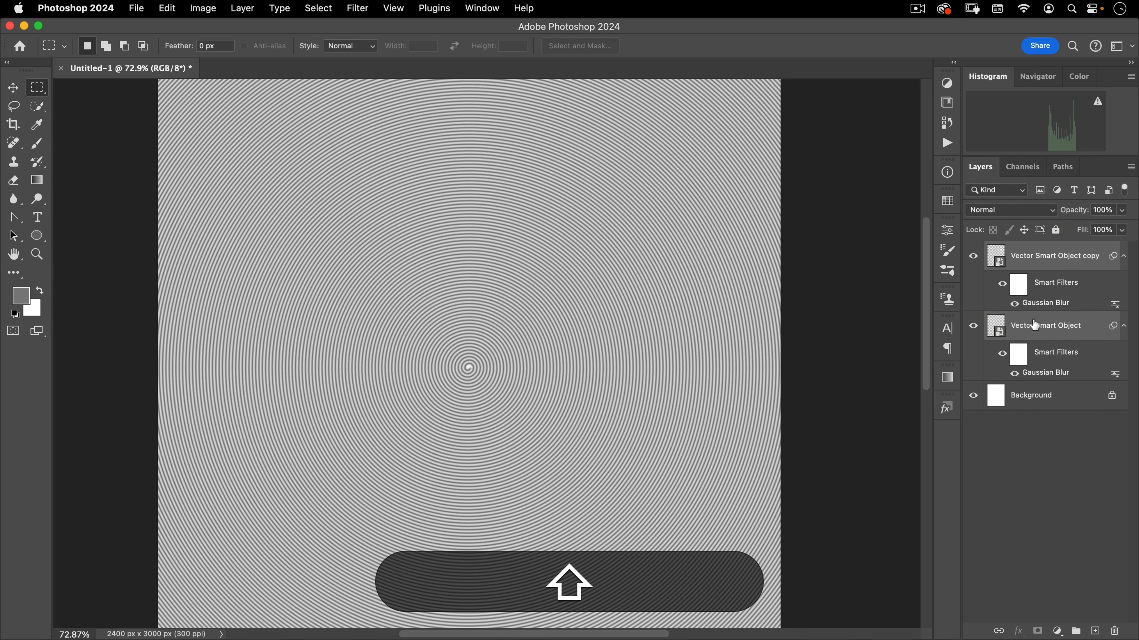
key(super+g)
click(1031, 250)
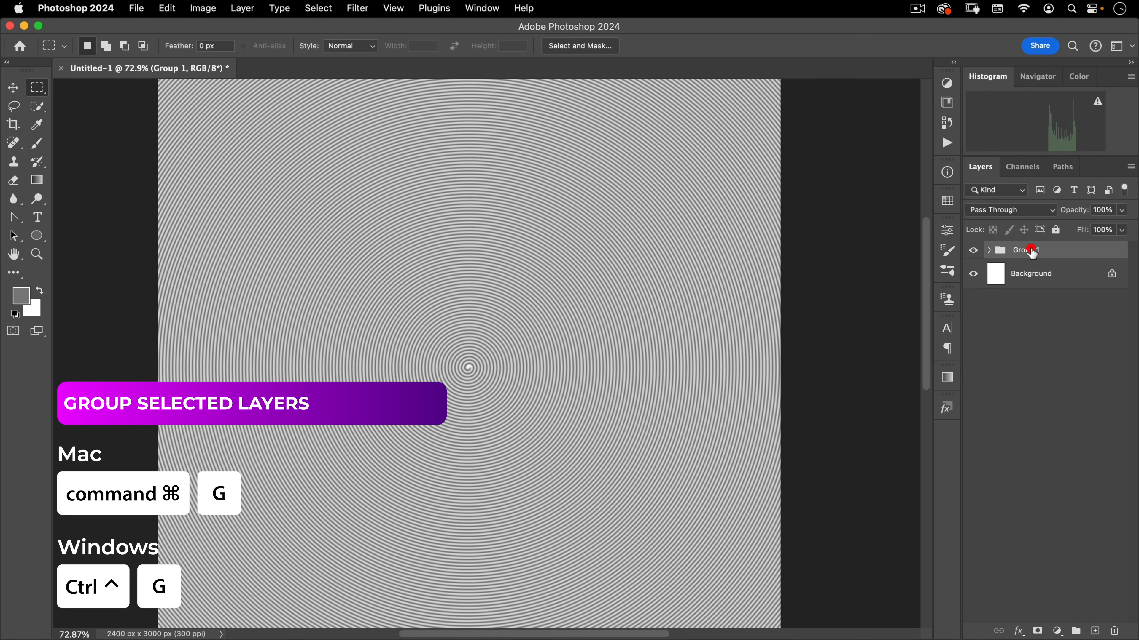
double_click(1031, 251)
text(spira)
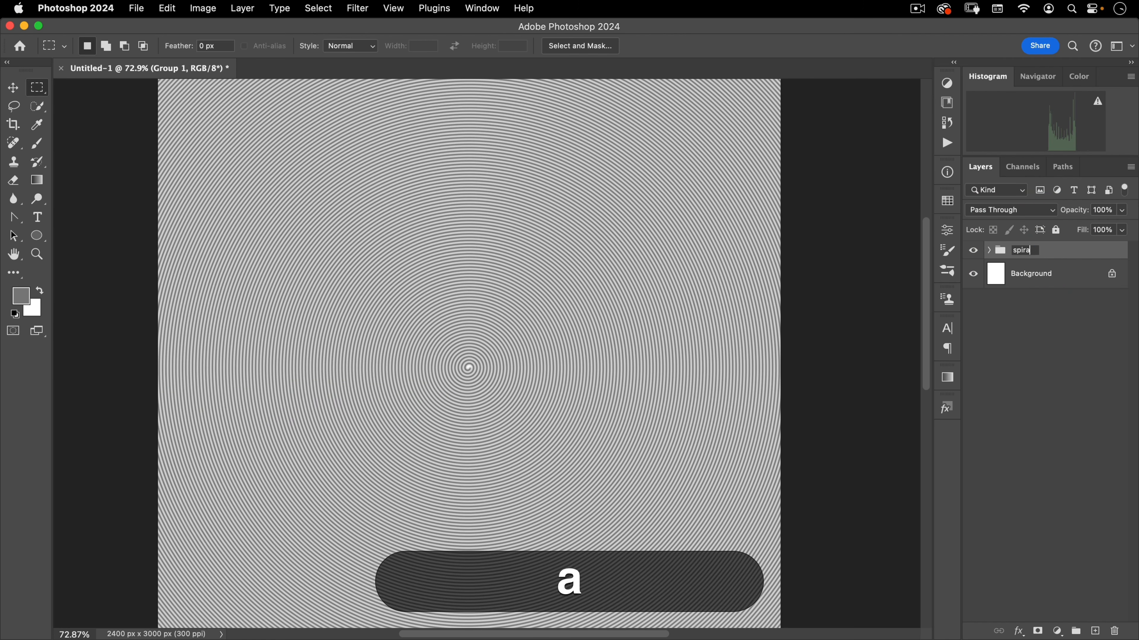
text(lizer)
key(Return)
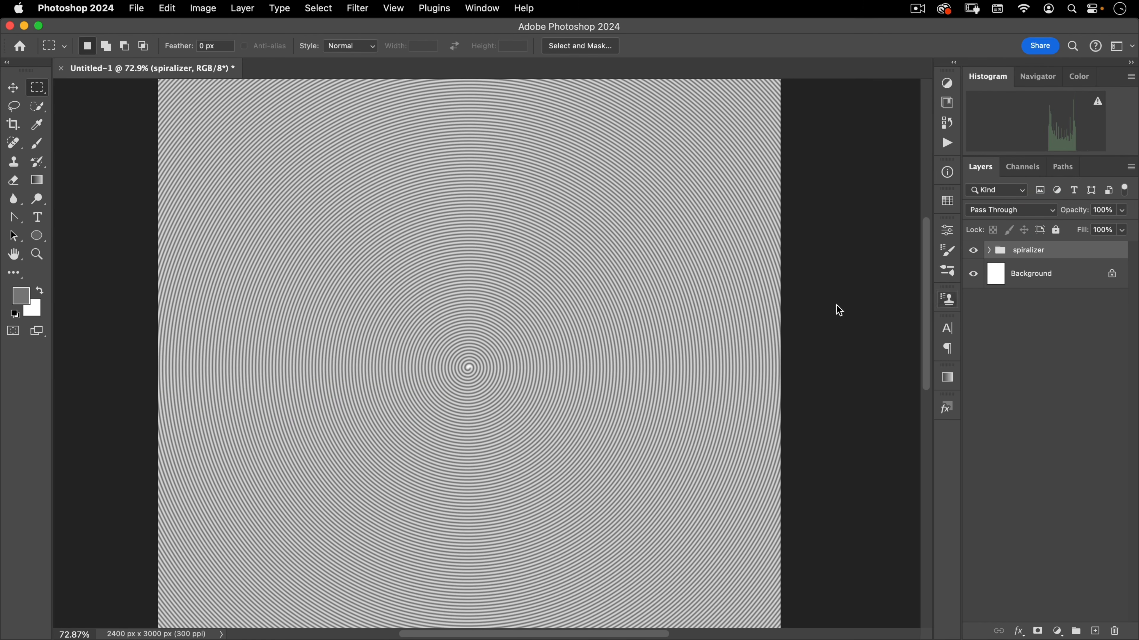
Add a new empty layer inside the spiralizer group and name it white background
click(989, 252)
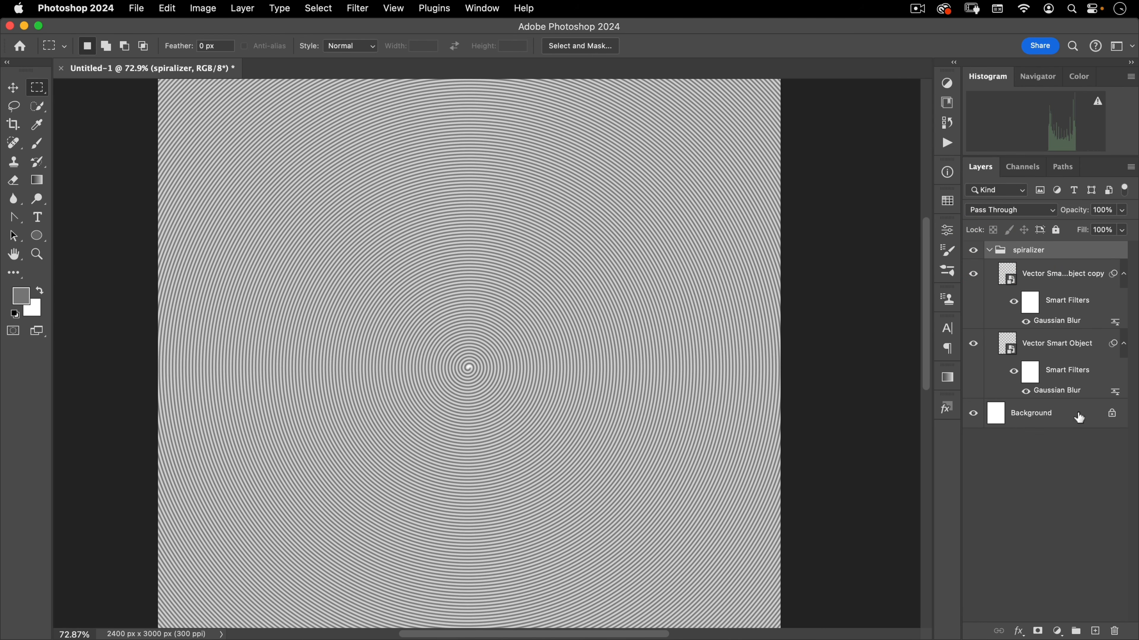
click(1095, 631)
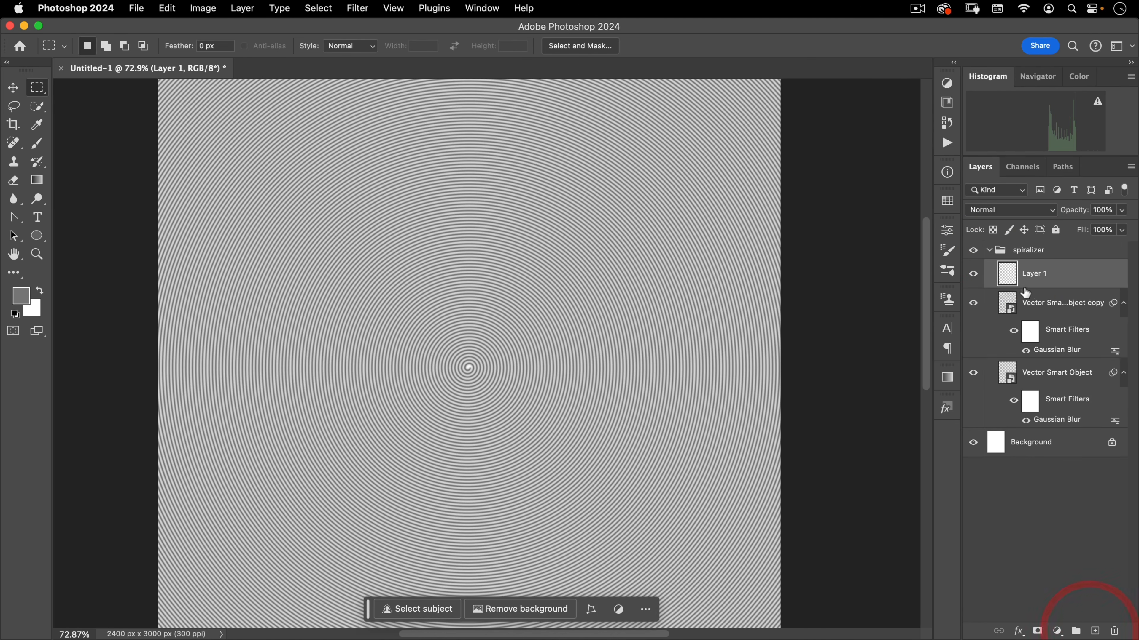
double_click(1037, 274)
text(white pb)
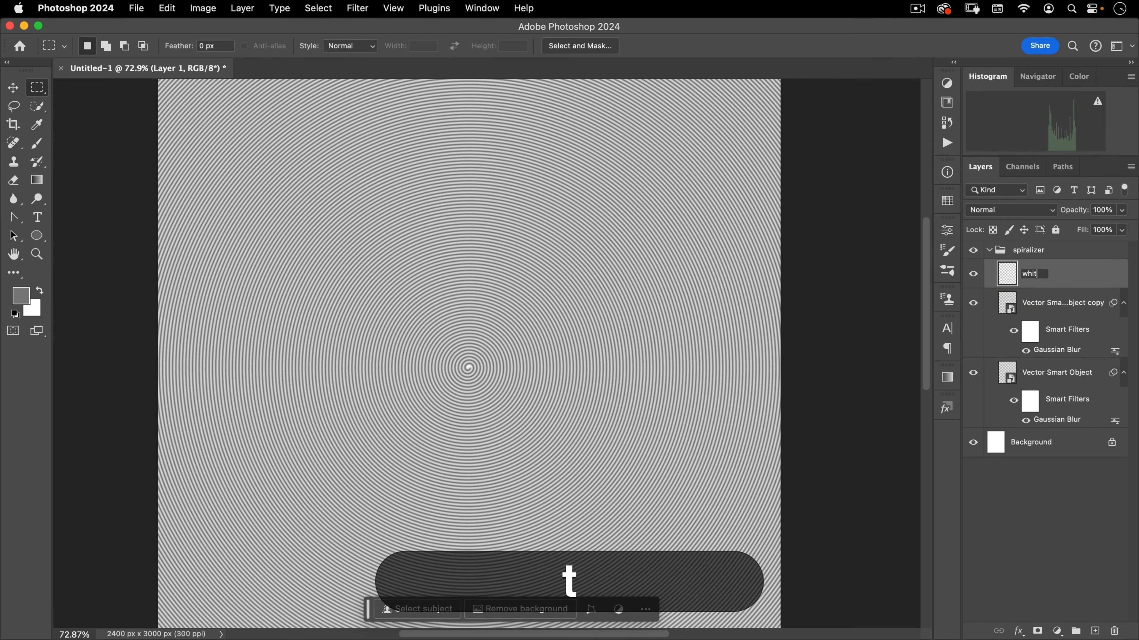
key(BackSpace)
key(BackSpace)
text(background)
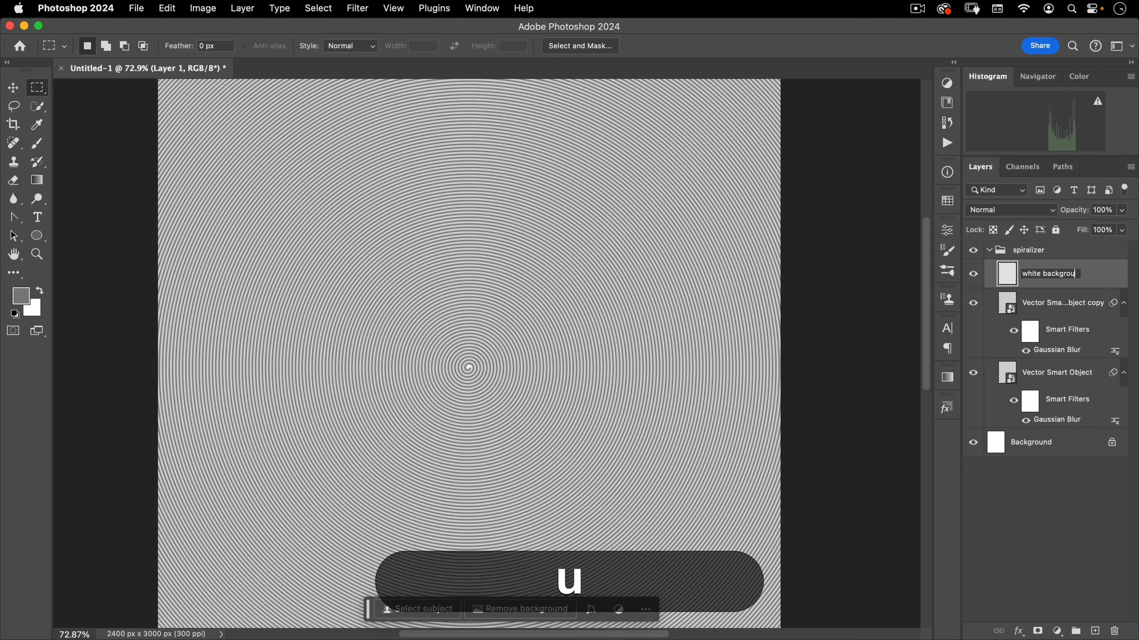
key(Return)
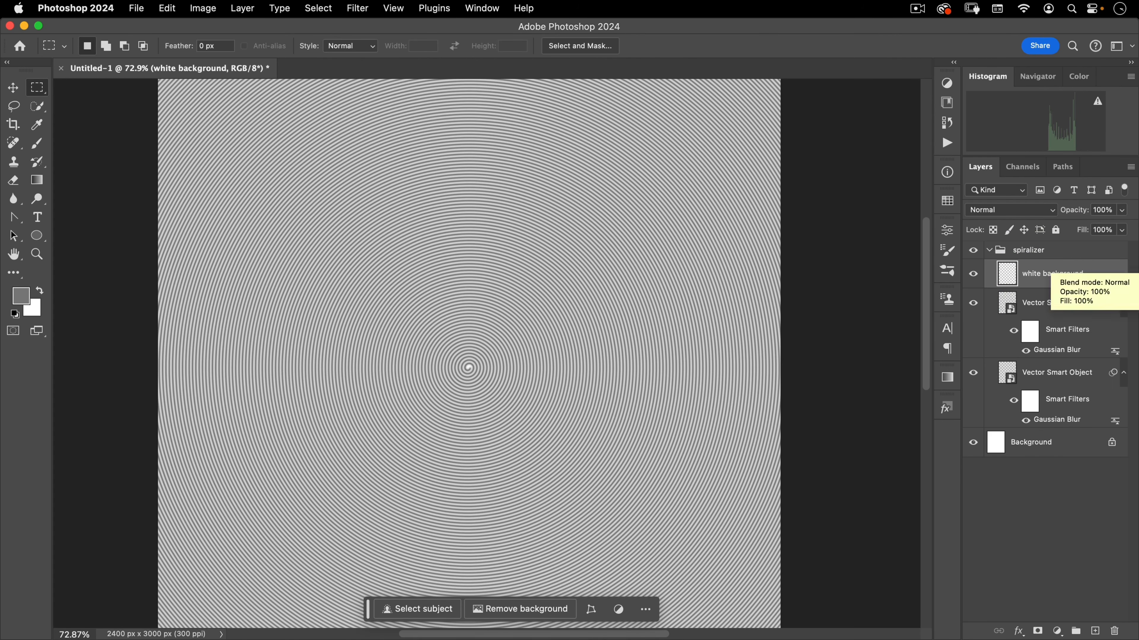
Fill the white background layer with White
click(167, 9)
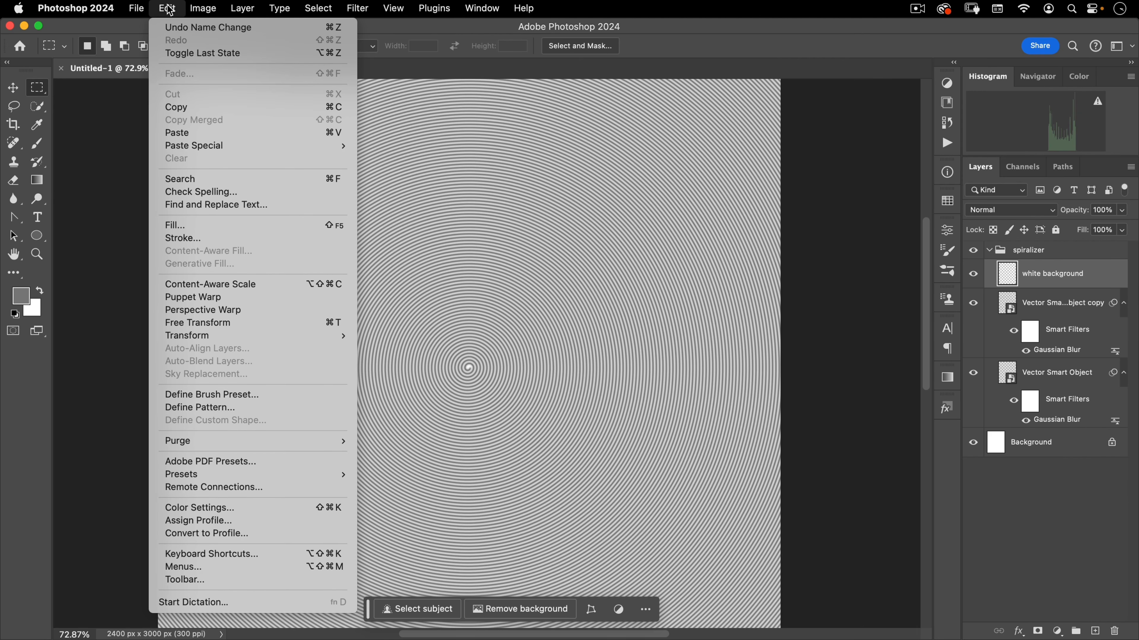
click(198, 226)
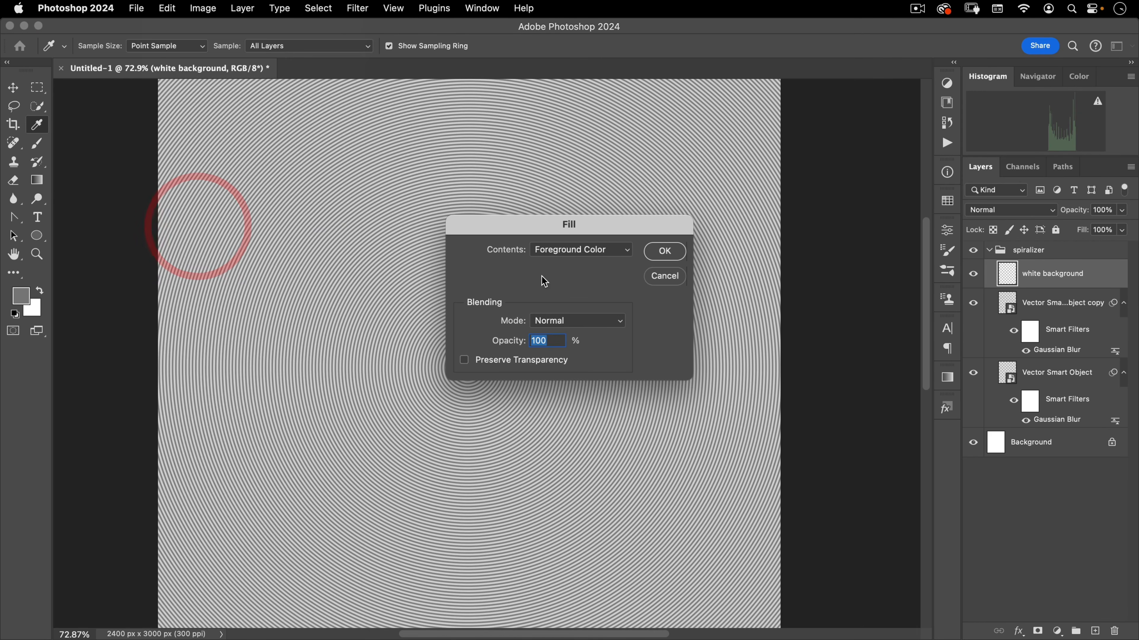
click(595, 252)
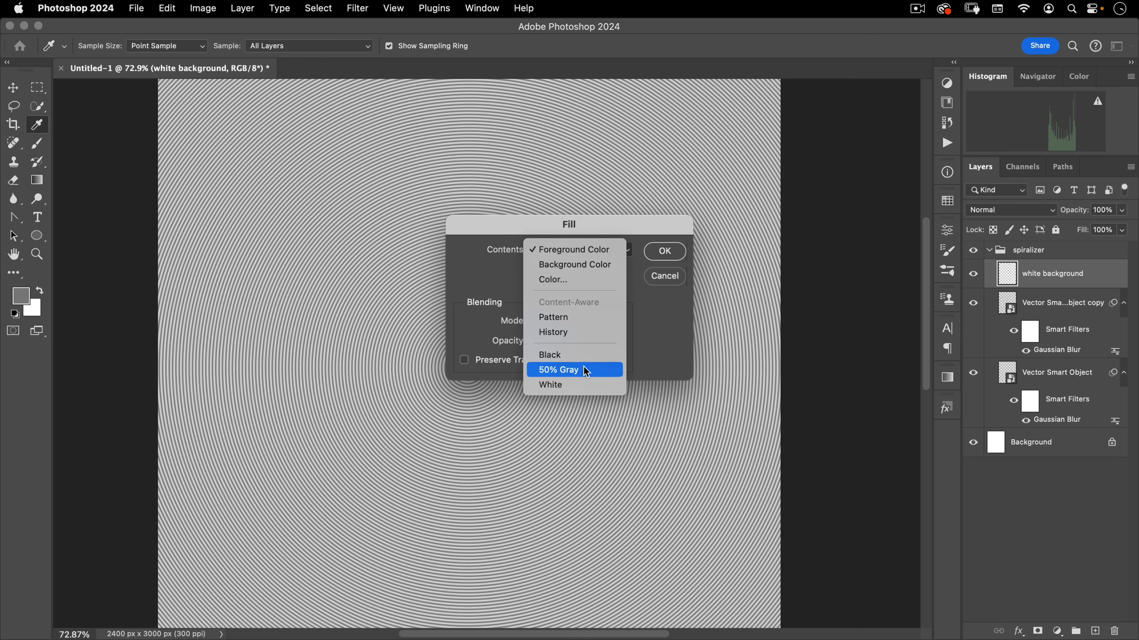
click(579, 385)
click(665, 251)
key(m)
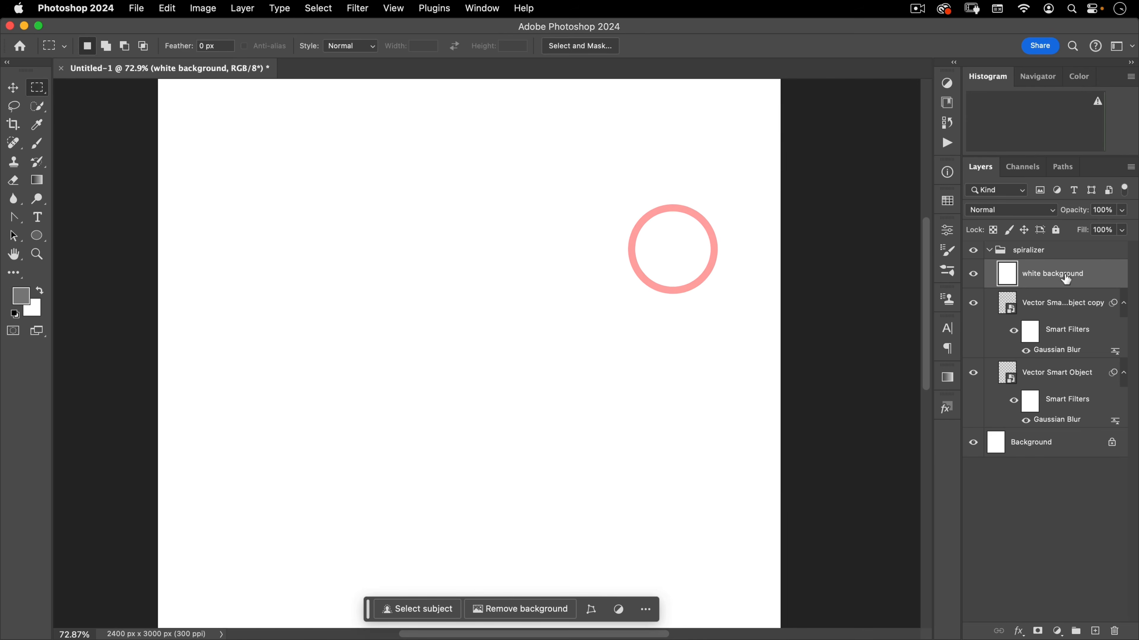
Move the white background layer beneath both smart object layers within the group
drag(1076, 279, 1084, 406)
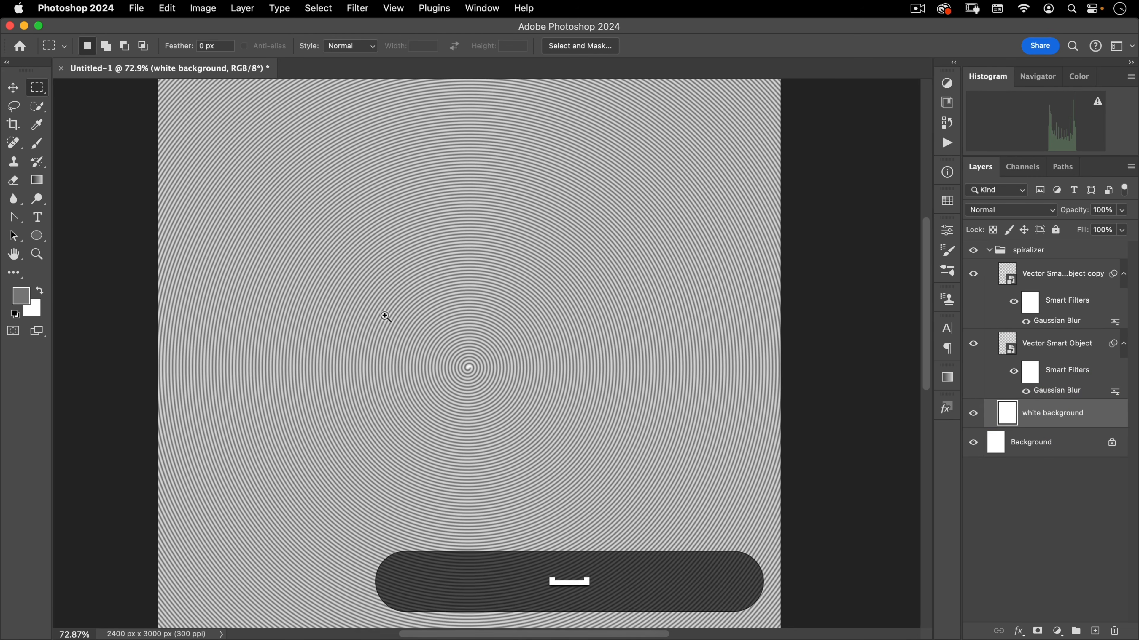
drag(387, 317, 361, 341)
drag(468, 355, 460, 325)
key(v)
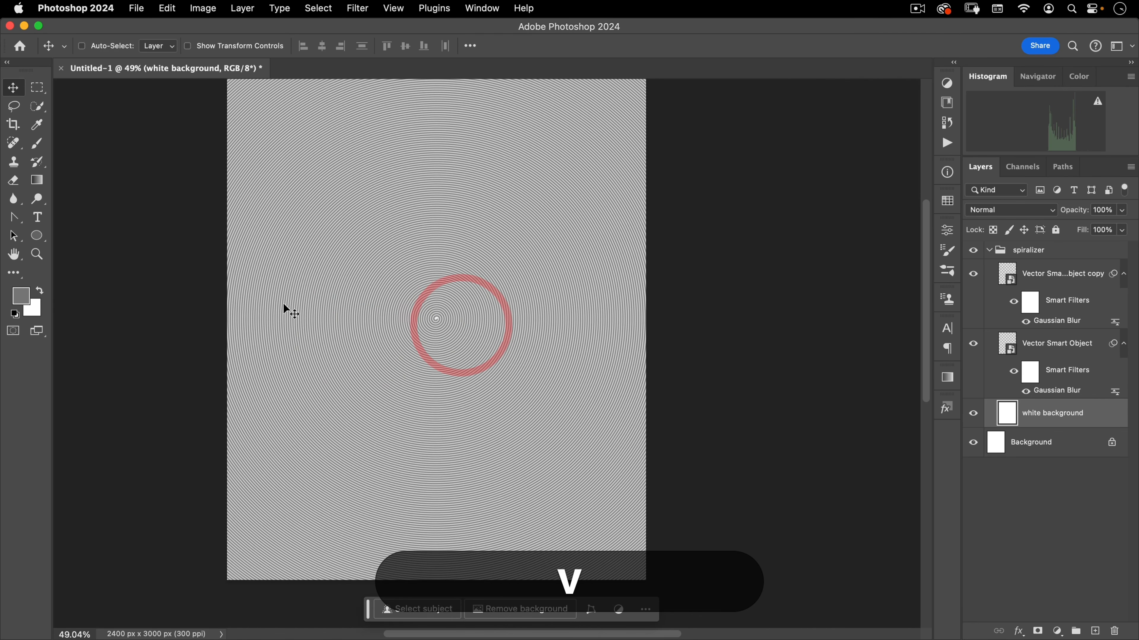
Create a new layer group above the Background layer and name it image
click(1037, 447)
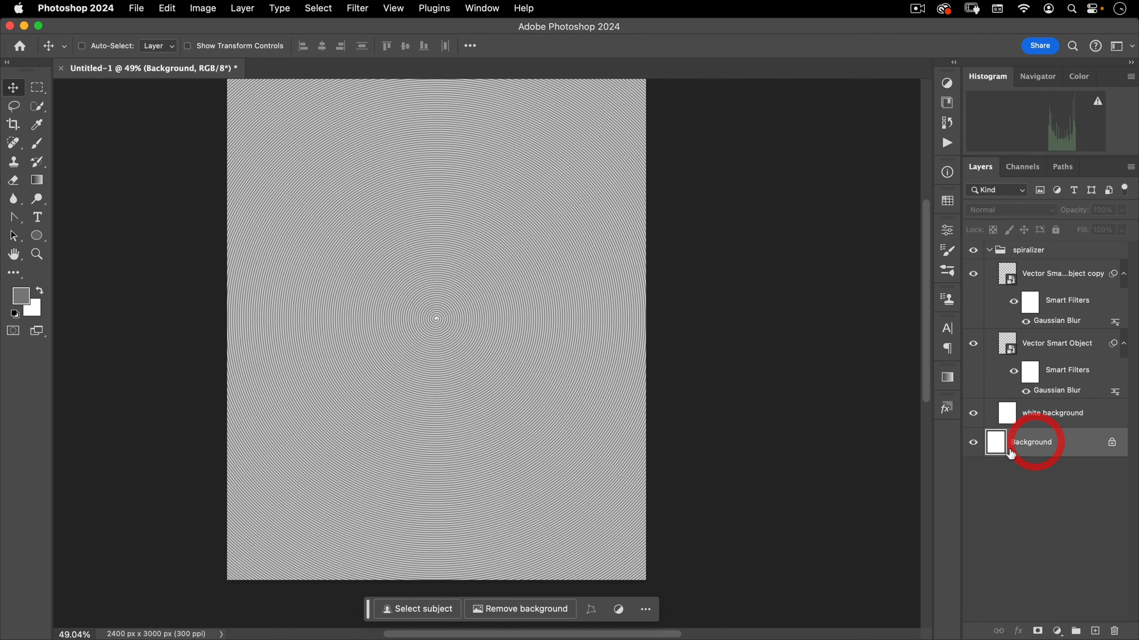
click(1075, 631)
double_click(1025, 436)
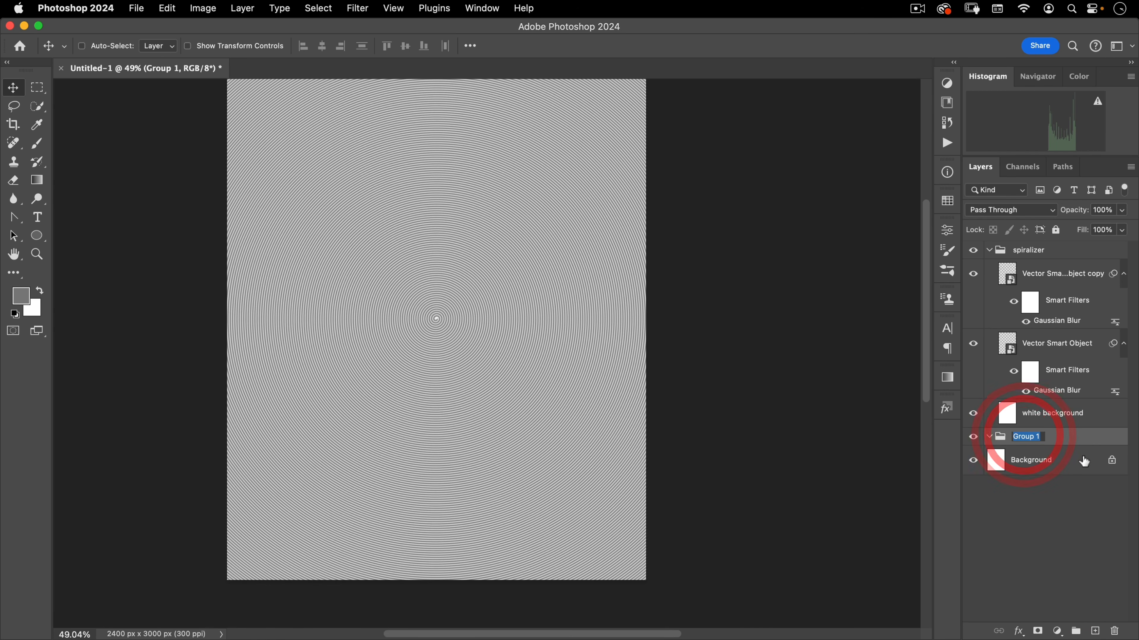
text(im)
key(BackSpace)
text(m)
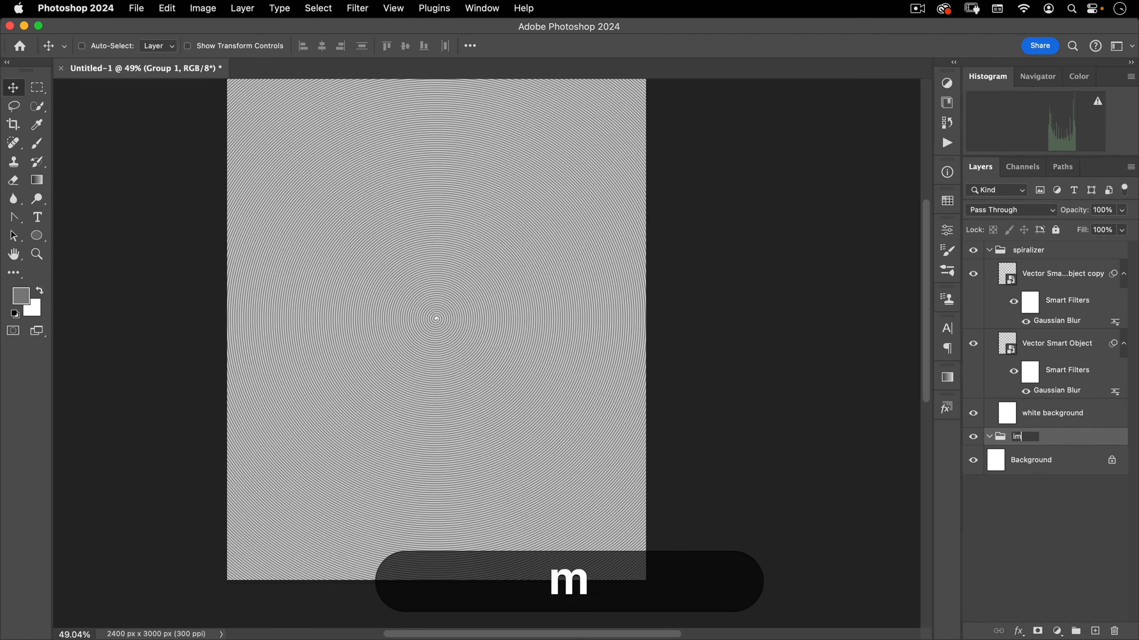
text(age)
key(Return)
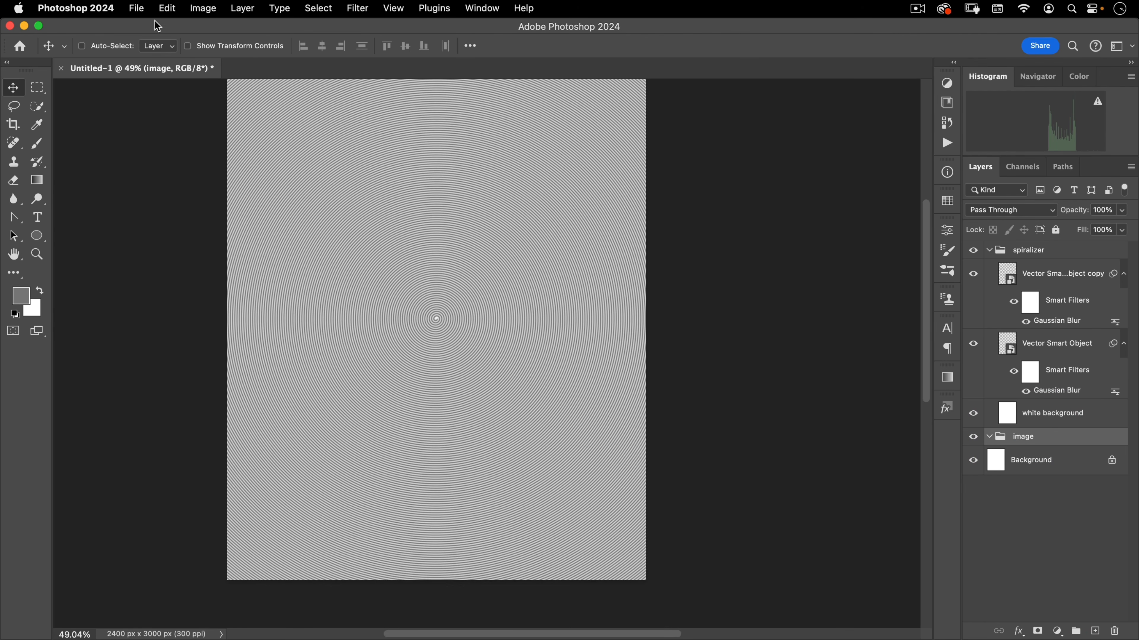
Open the andres-herrera unsplash photo from the assets folder
click(136, 8)
click(144, 41)
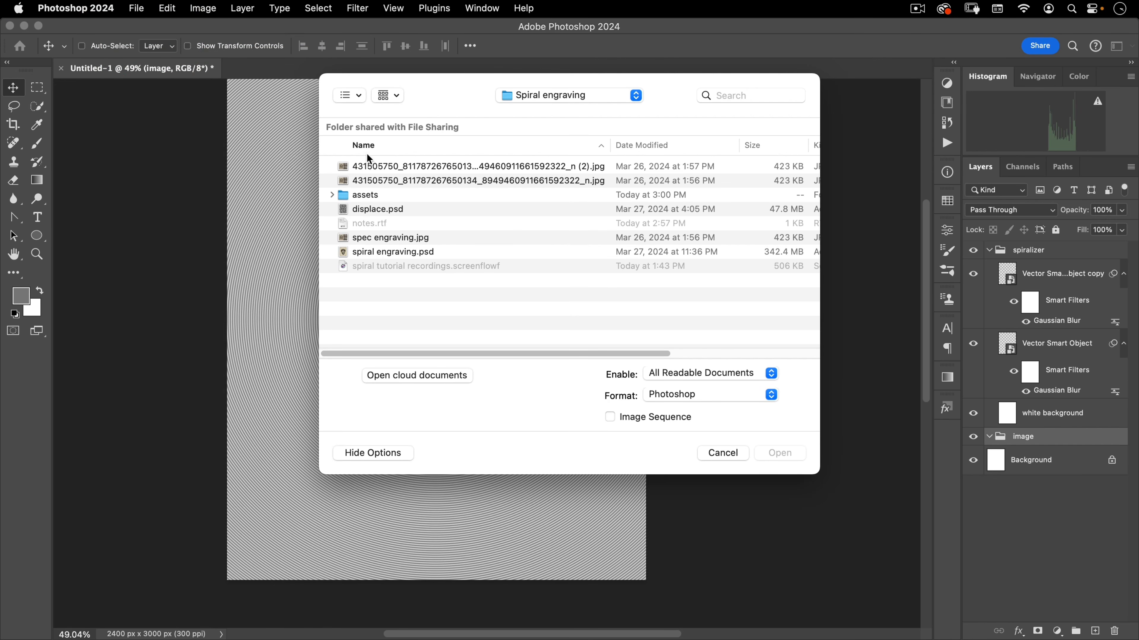
double_click(366, 197)
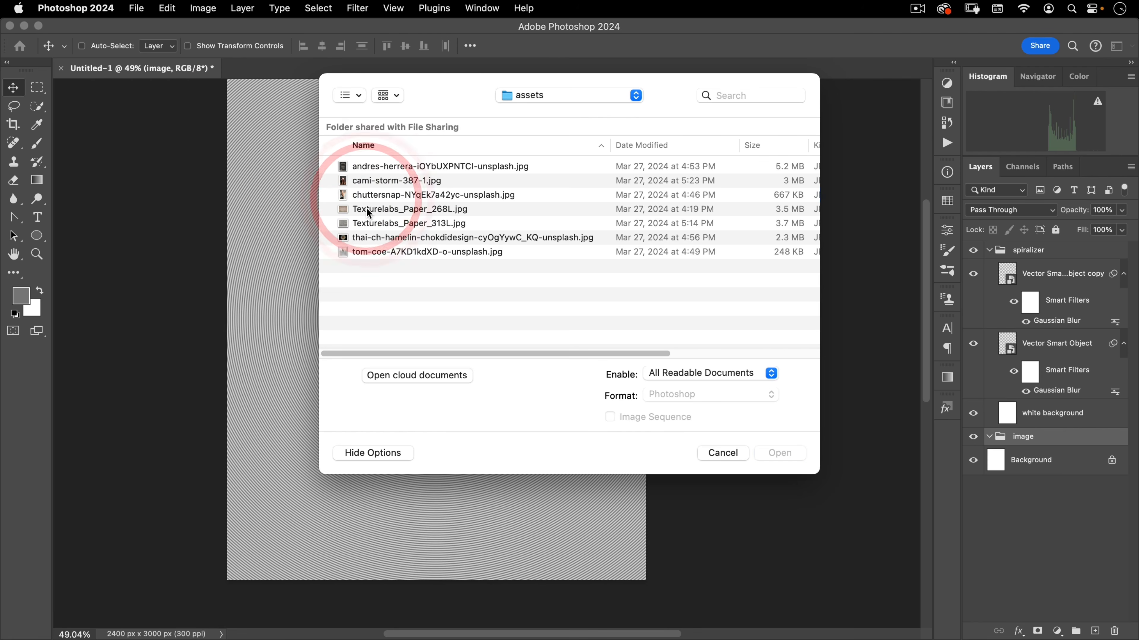
click(414, 167)
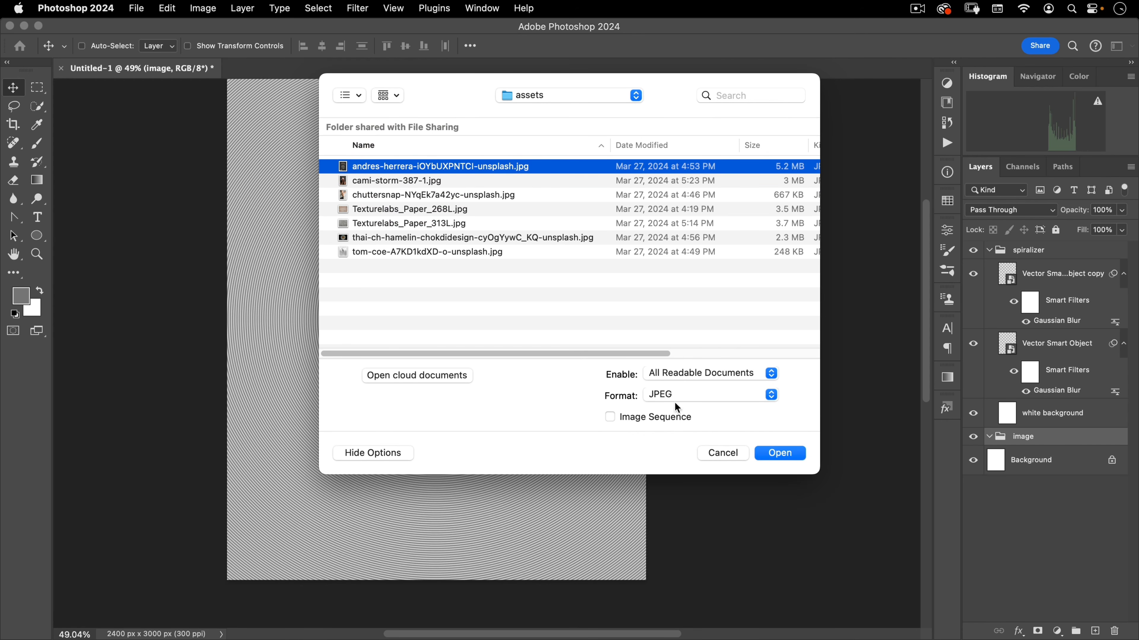
click(787, 448)
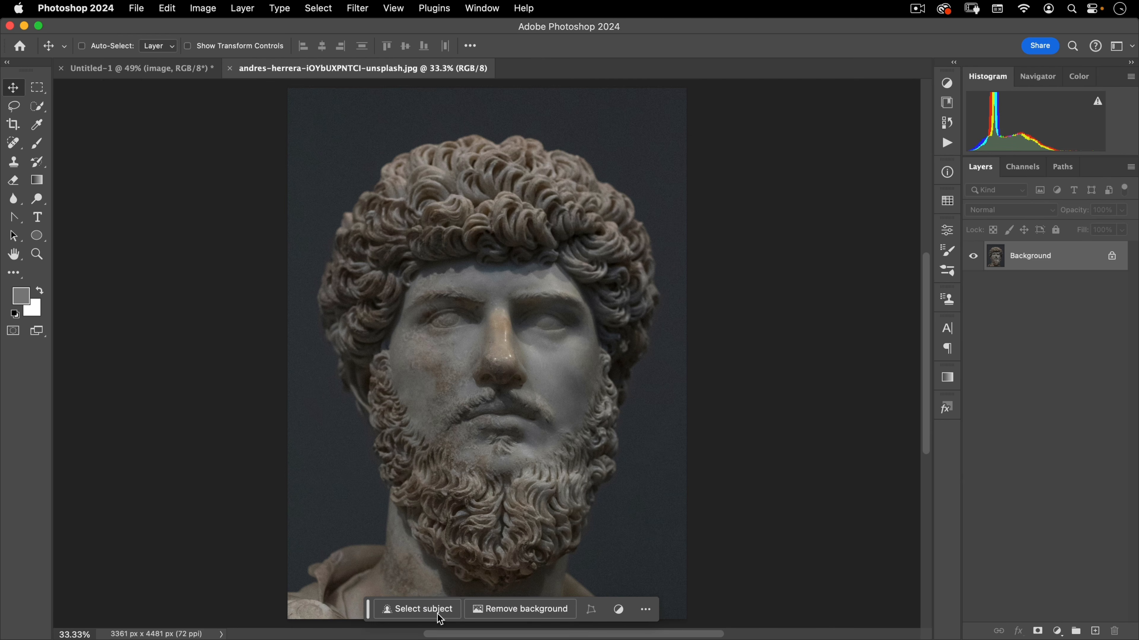
Select the statue with the Object Selection Tool by drawing a rectangle around it
key(space)
drag(489, 401, 443, 340)
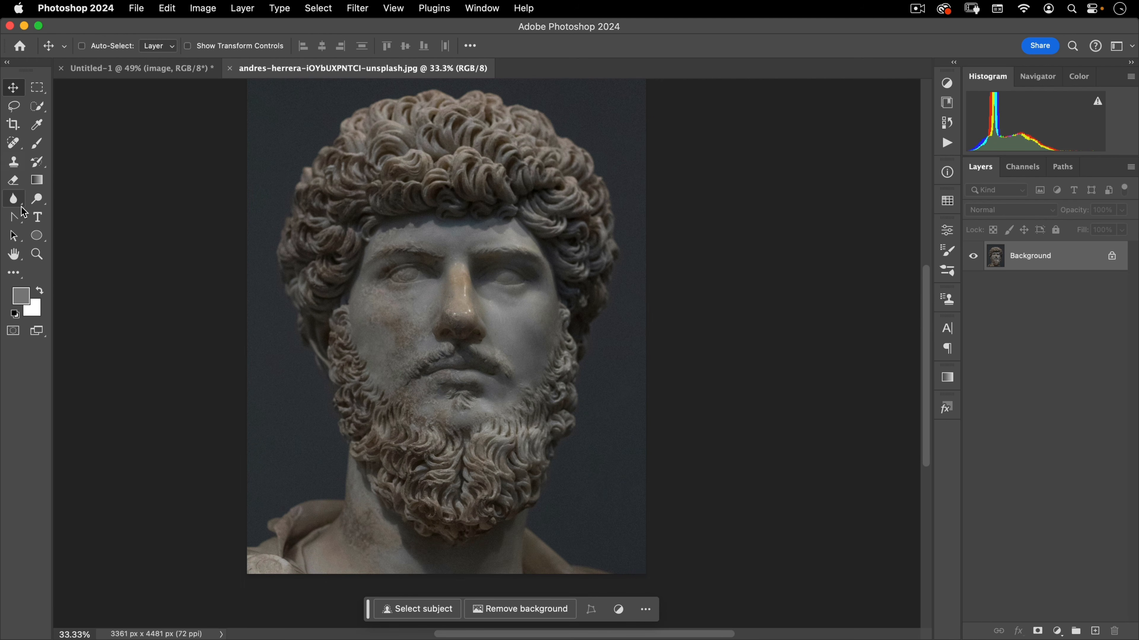
drag(38, 106, 74, 104)
key(space)
drag(289, 111, 296, 132)
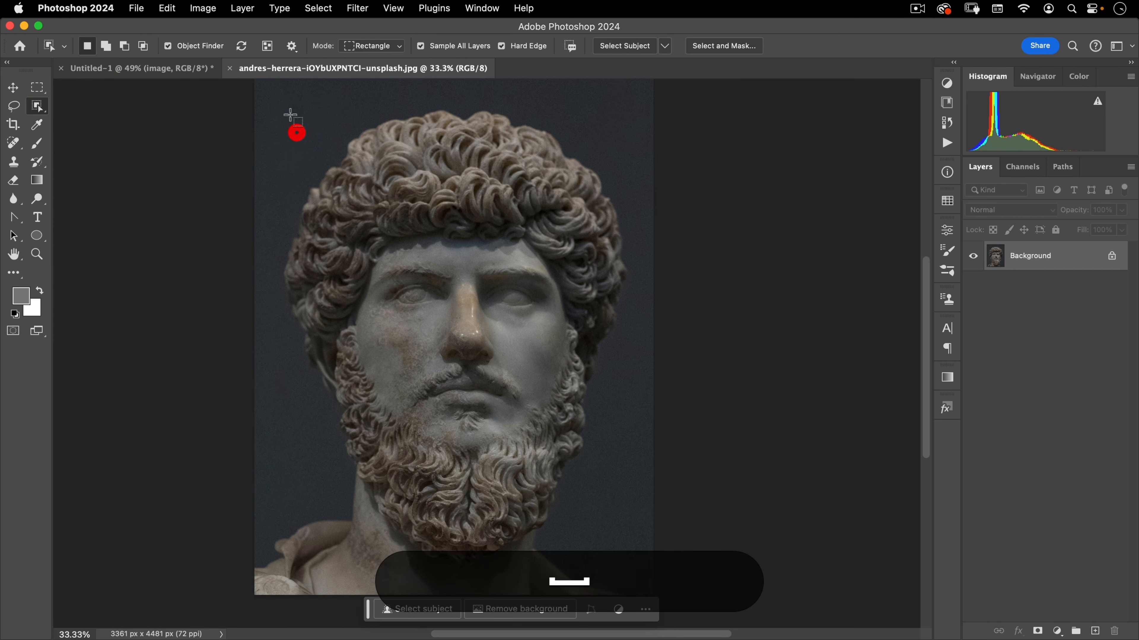
drag(280, 94, 635, 576)
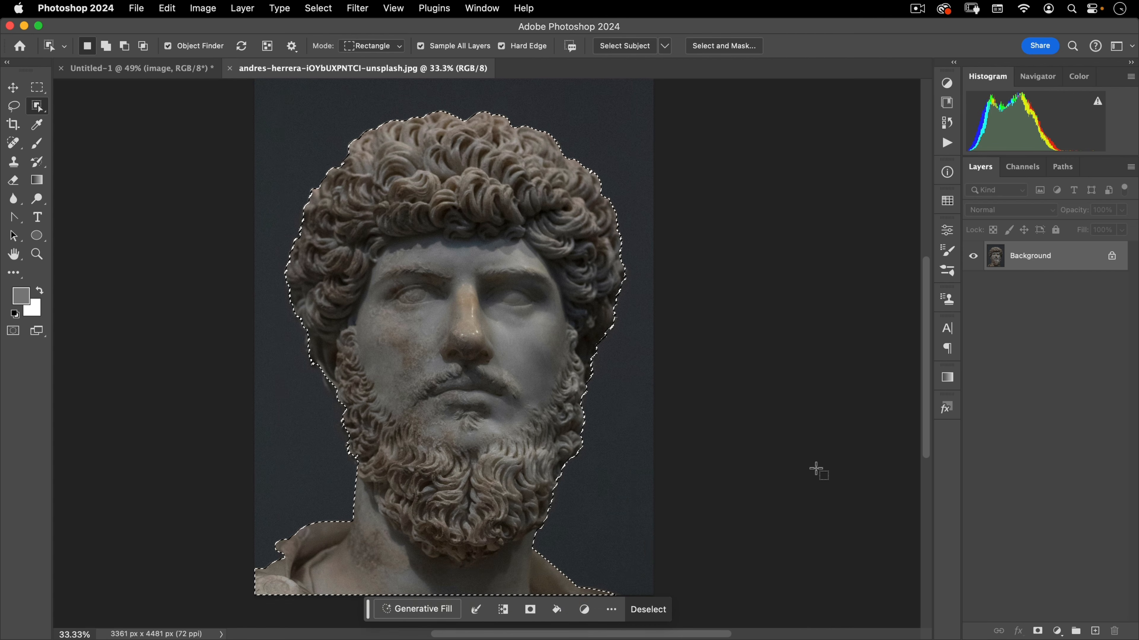
Switch to the Quick Selection Tool and subtract the neck and shoulder areas from the selection
key(space)
drag(607, 397, 587, 361)
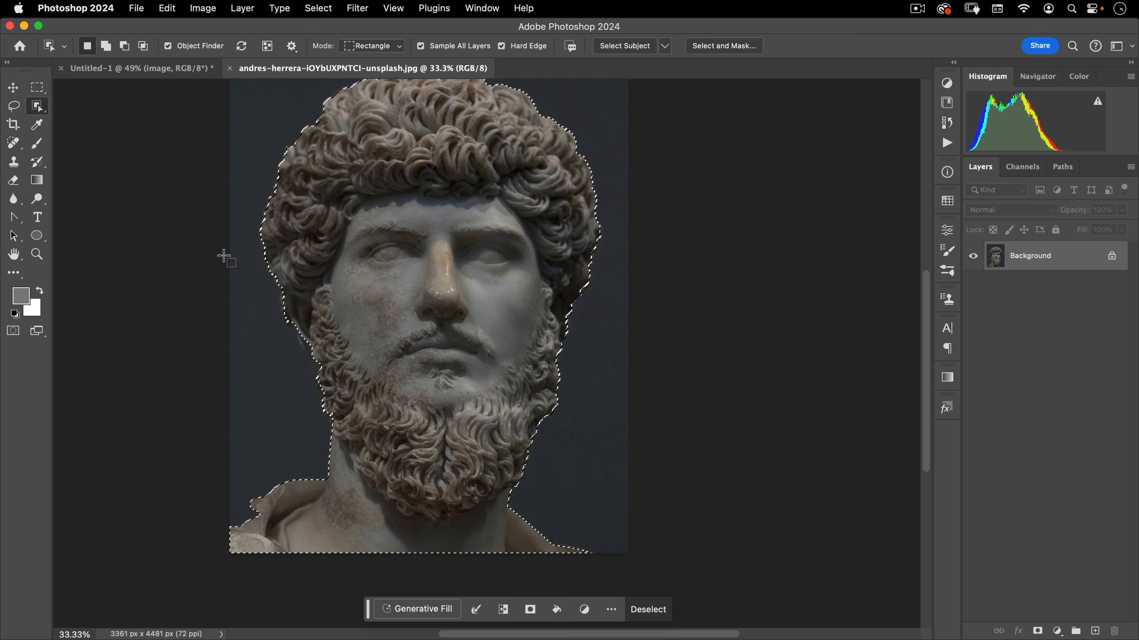
right_click(38, 107)
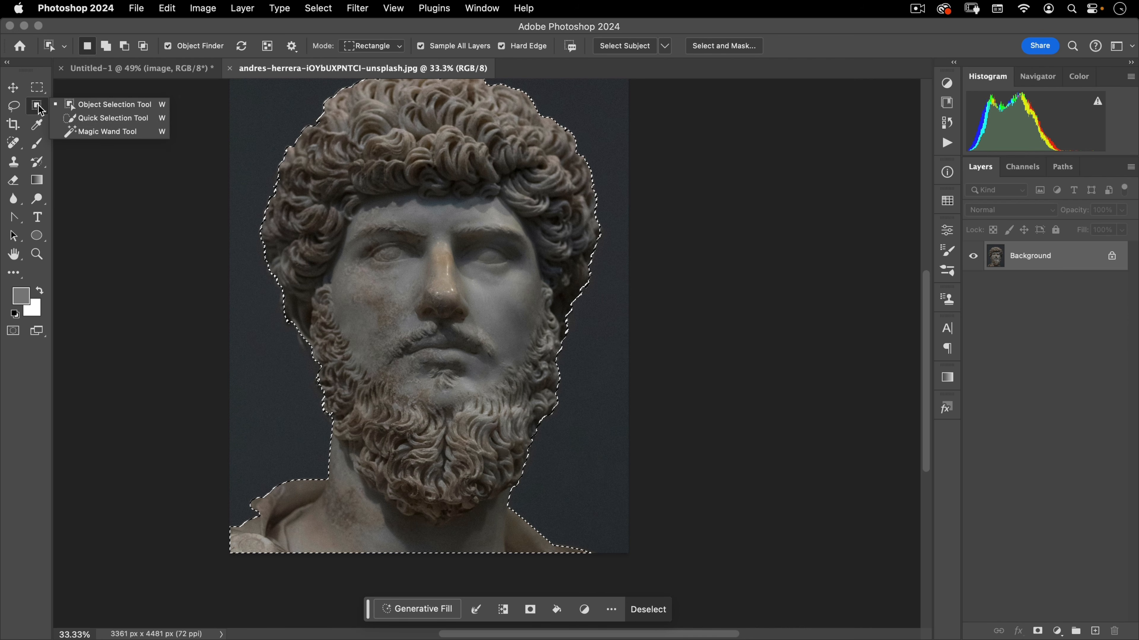
click(74, 119)
key(alt)
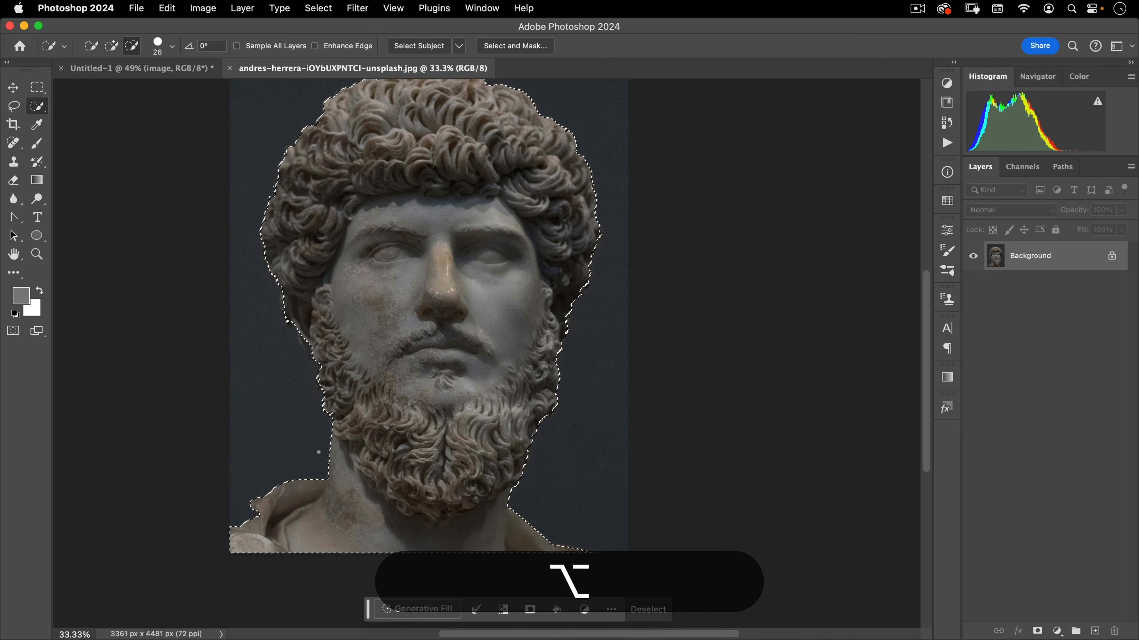
mouse_move(361, 507)
mouse_down()
mouse_move(377, 512)
mouse_move(374, 495)
mouse_move(445, 539)
mouse_up()
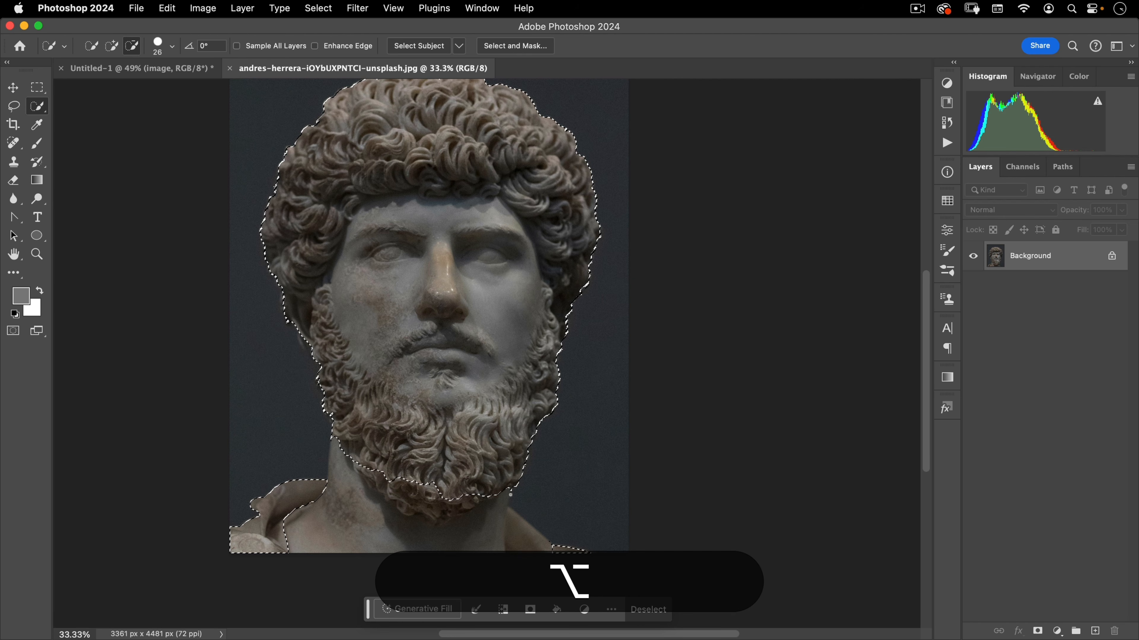
drag(517, 509, 561, 539)
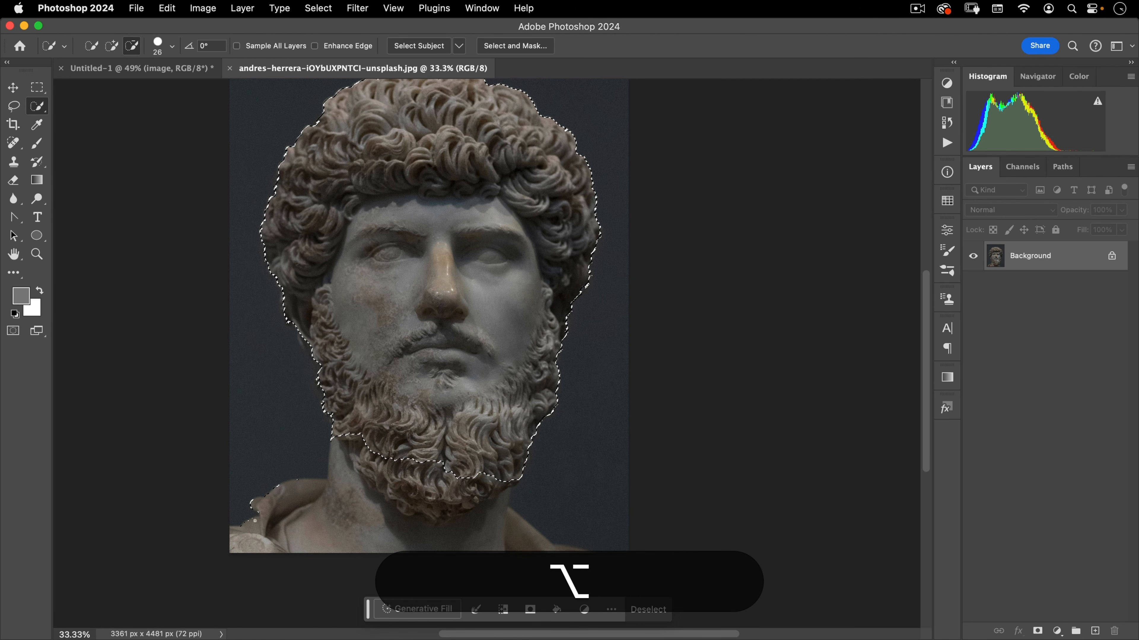
alt+click(287, 478)
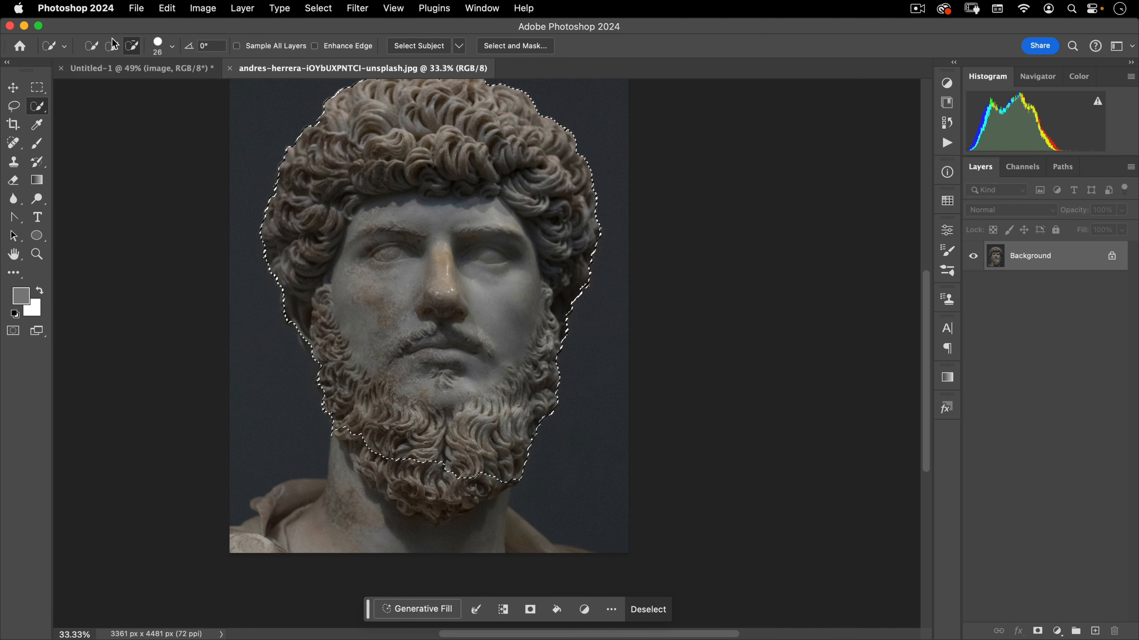
Add the beard's tip back into the selection and subtract a stray area beside the beard
click(96, 43)
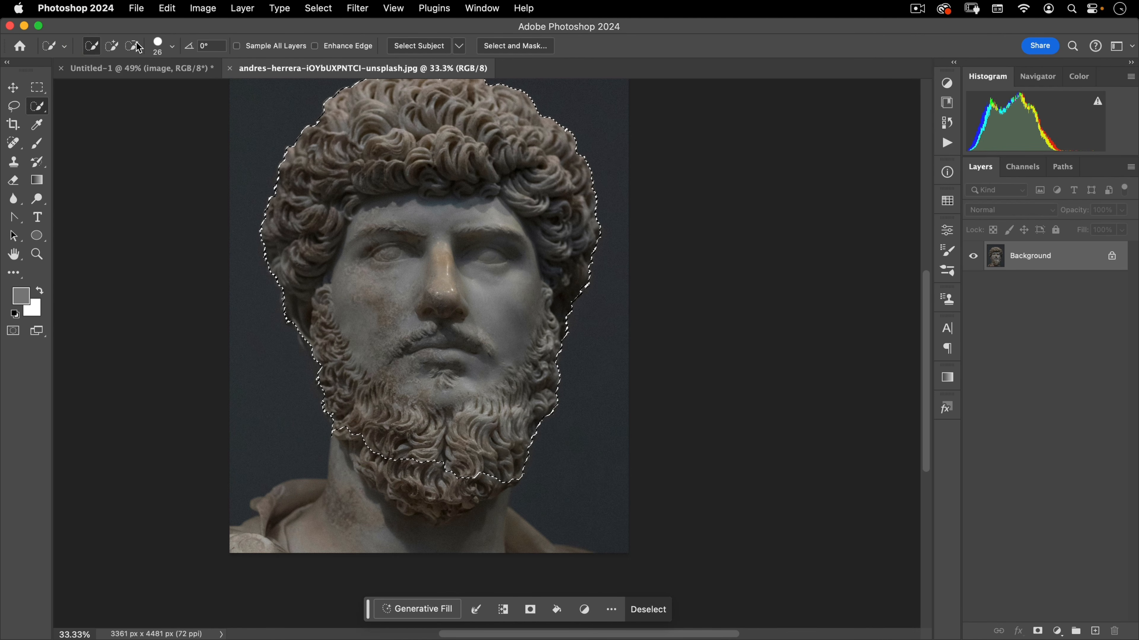
click(113, 45)
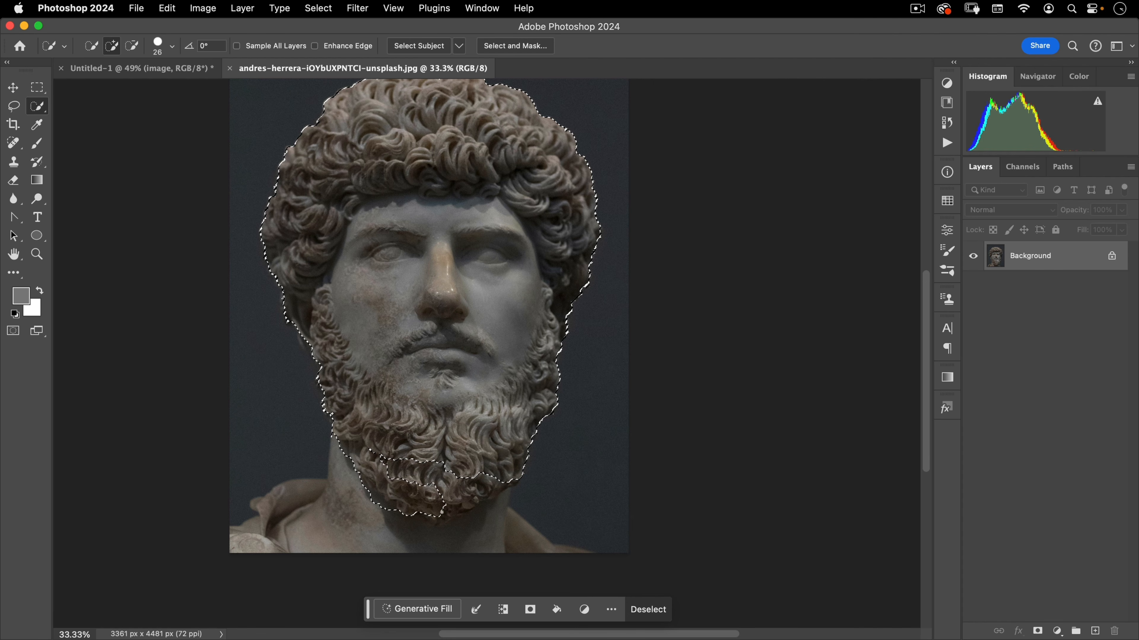
click(442, 512)
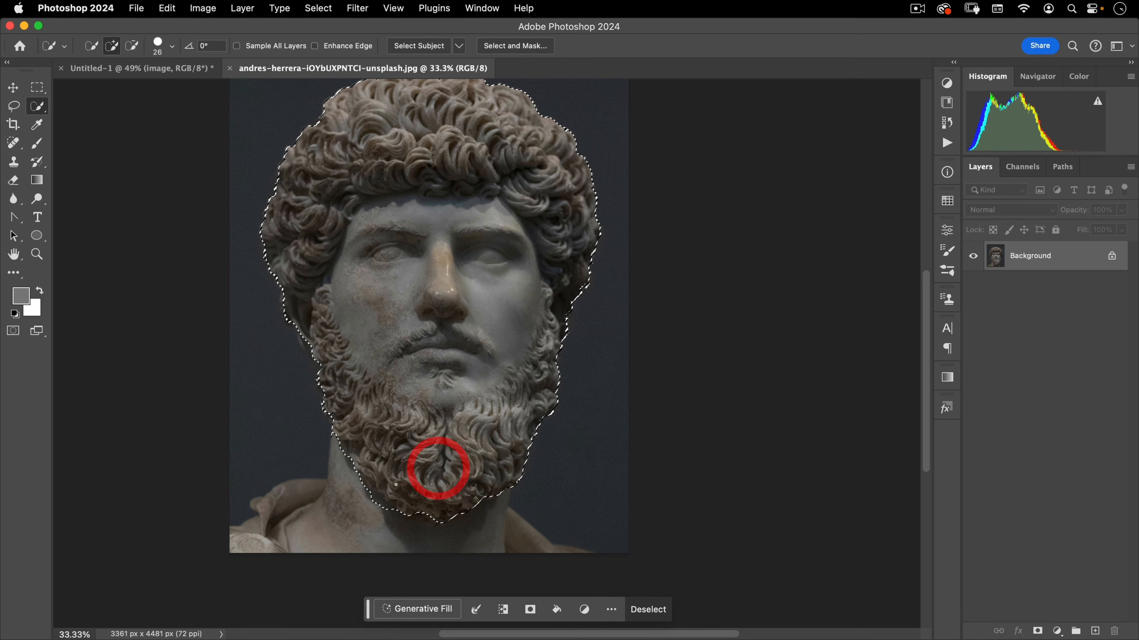
key(alt)
alt+click(385, 511)
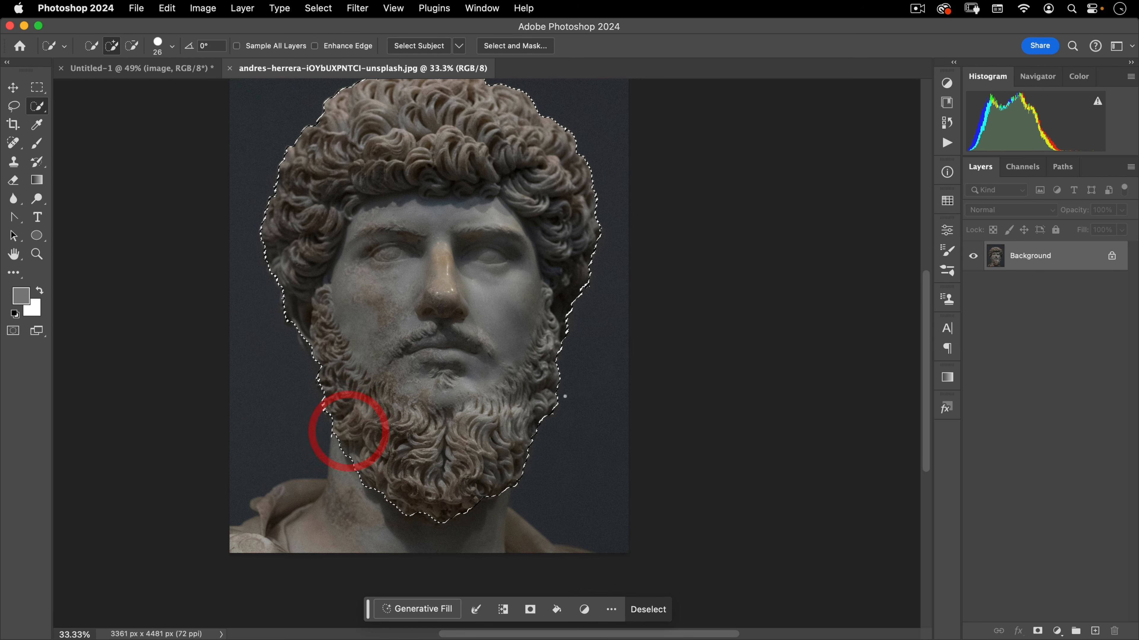
key(space)
mouse_move(441, 171)
mouse_down()
mouse_move(447, 201)
mouse_move(459, 182)
mouse_up()
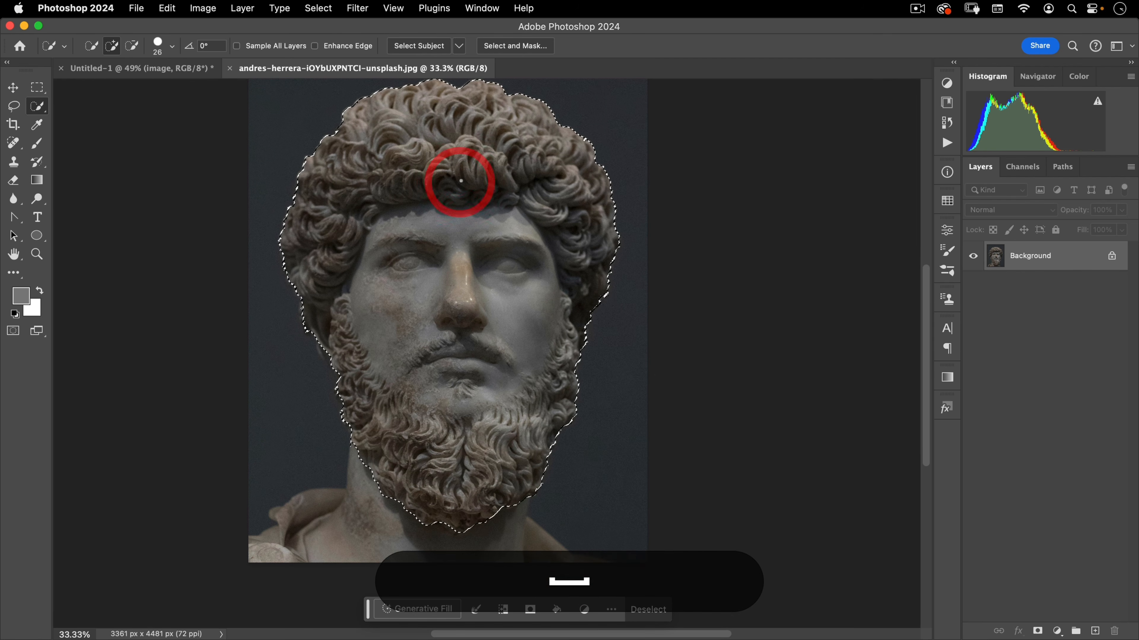
Copy the selected head and paste it into the image group of the spiral document, converting the color profile
key(super+c)
click(229, 68)
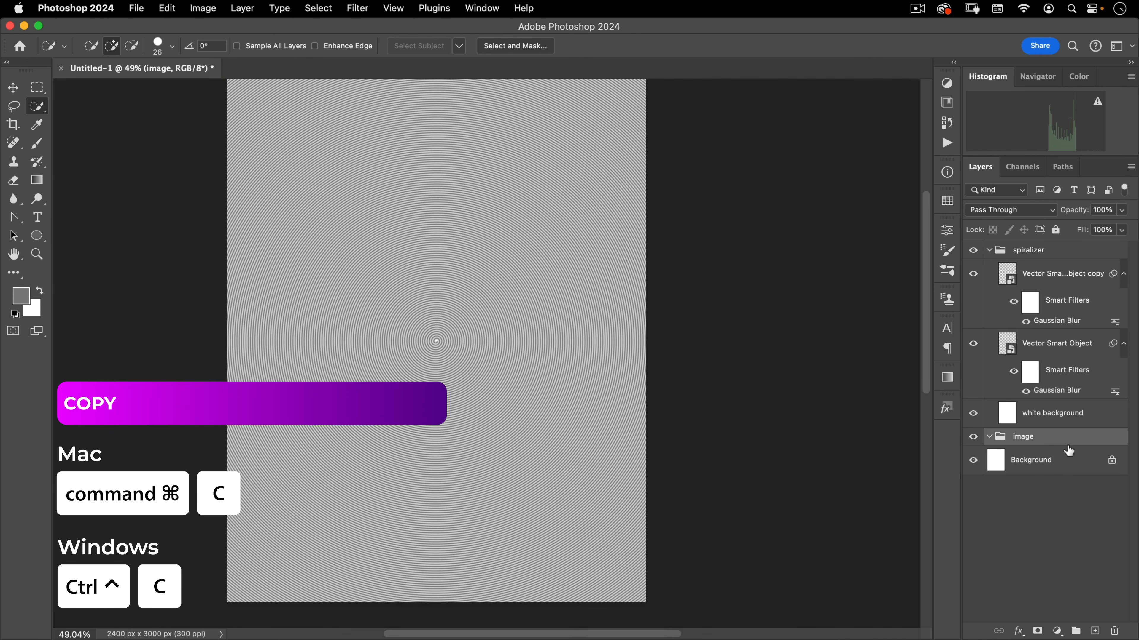
key(super+v)
click(713, 373)
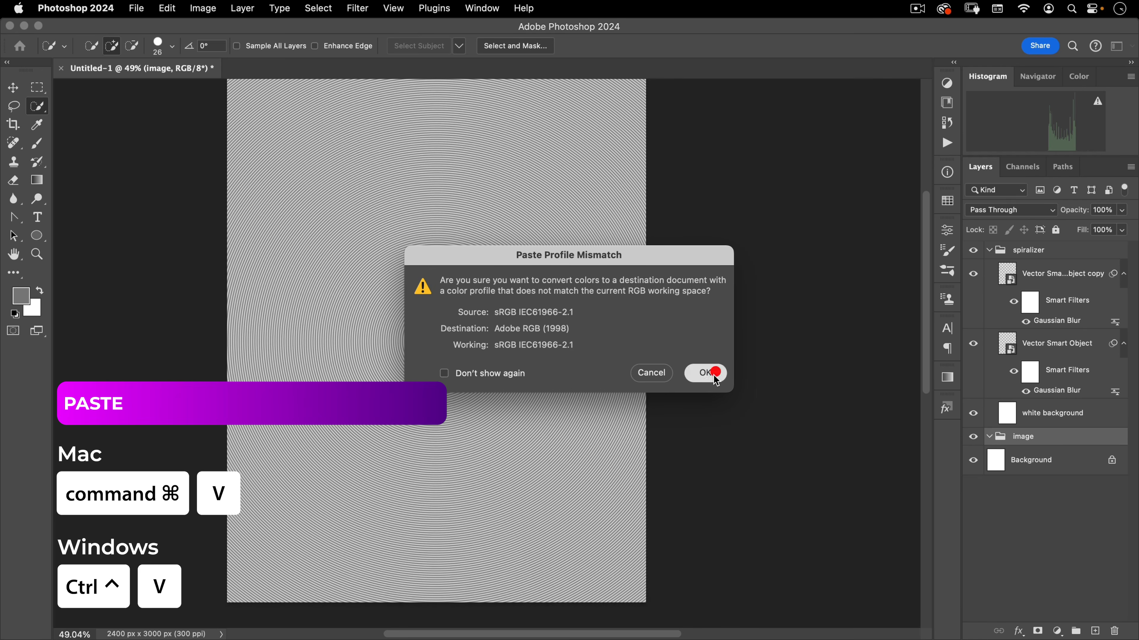
key(v)
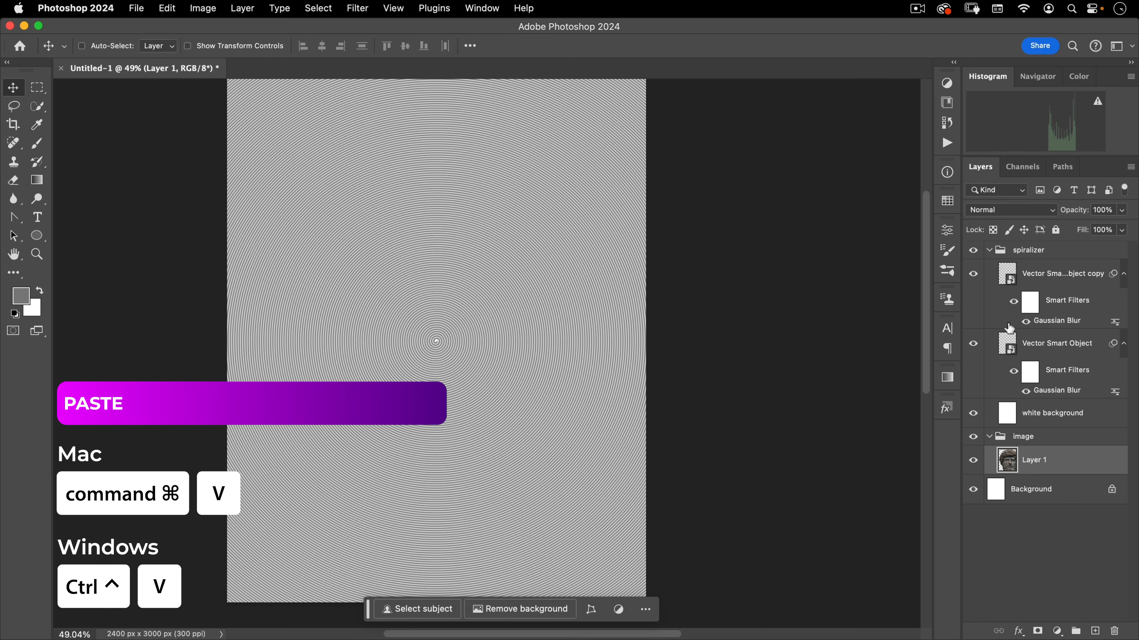
Hide the spiralizer group and rename the pasted layer as head
click(973, 250)
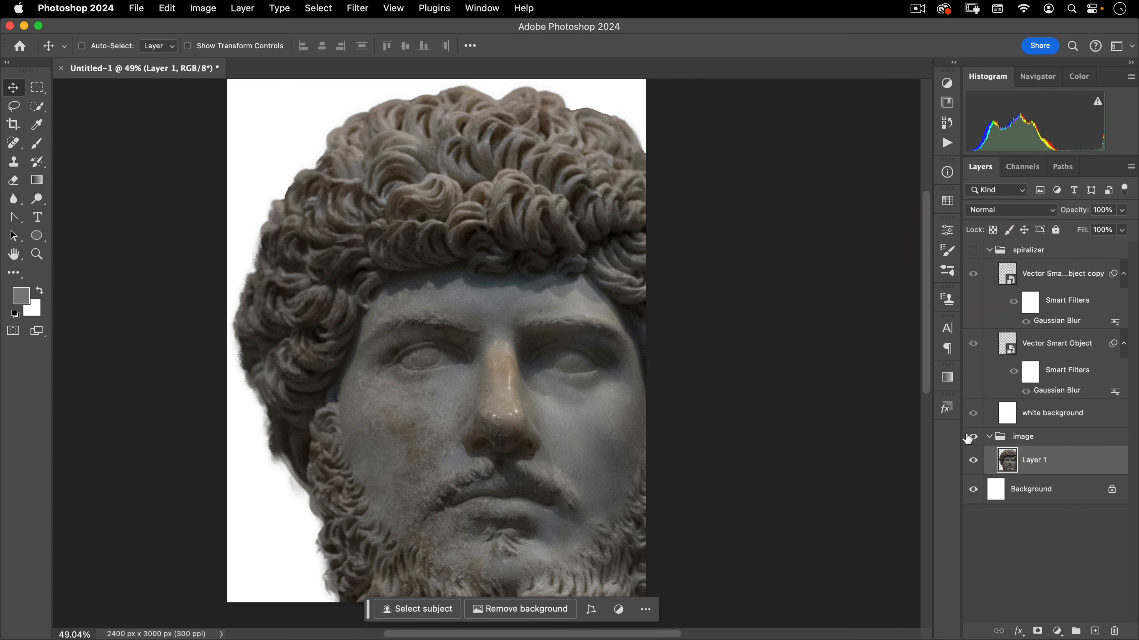
double_click(1027, 460)
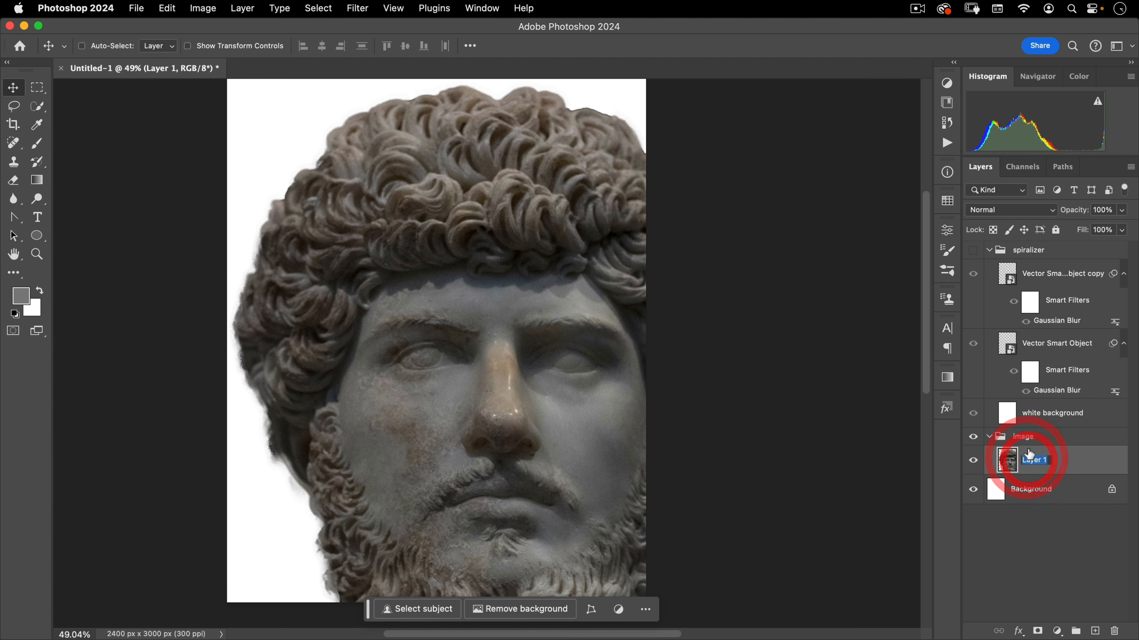
text(head)
key(Return)
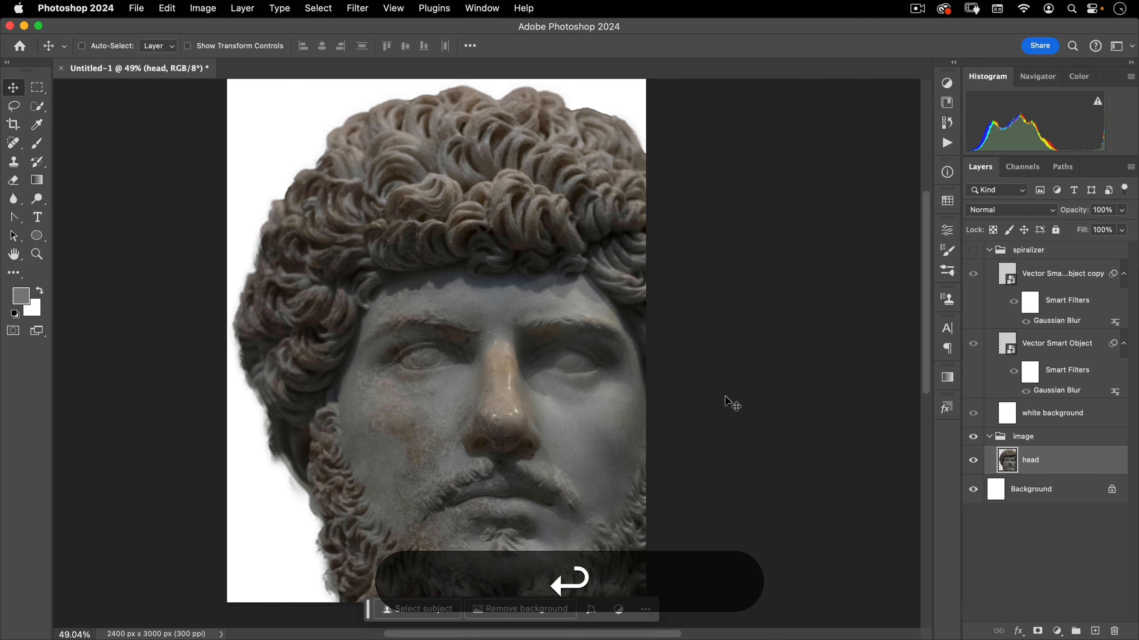
Scale the head layer to about 60% and center it on the canvas
key(super+t)
drag(743, 419, 537, 452)
drag(426, 489, 438, 407)
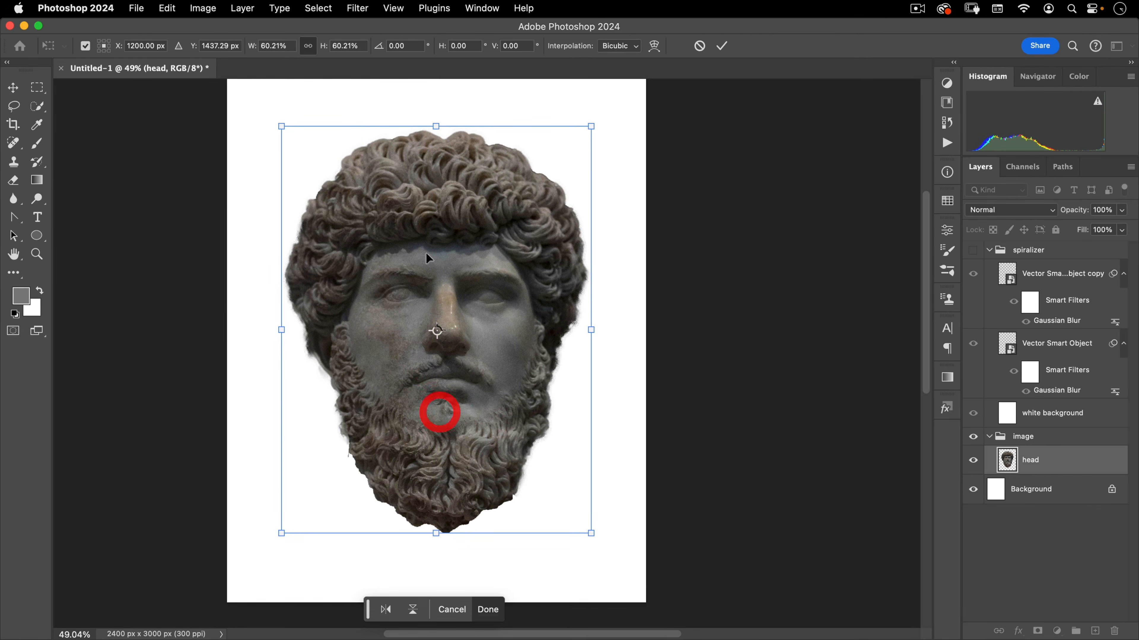
double_click(420, 287)
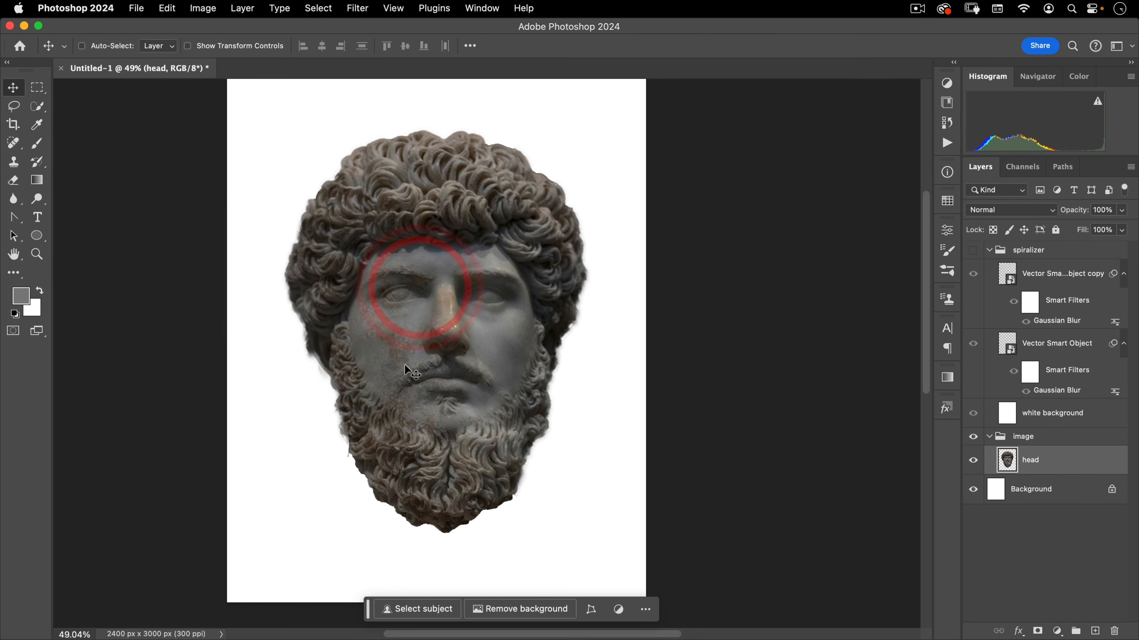
Nudge the head and add a guide layout of 2 columns and 2 rows with no gutters
drag(421, 360, 455, 350)
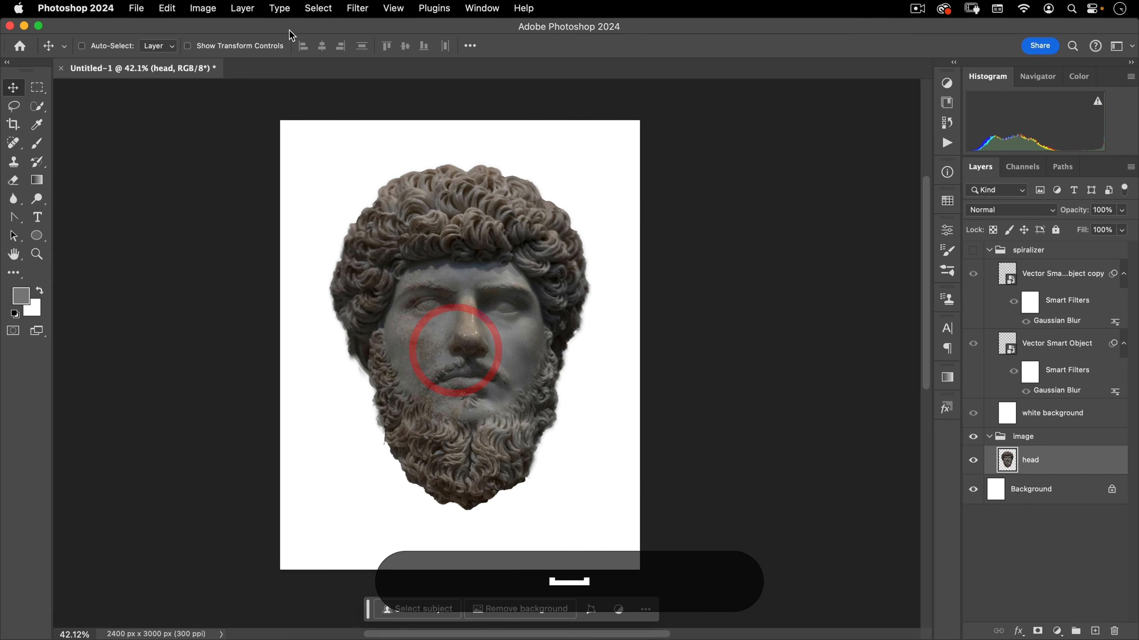
click(394, 10)
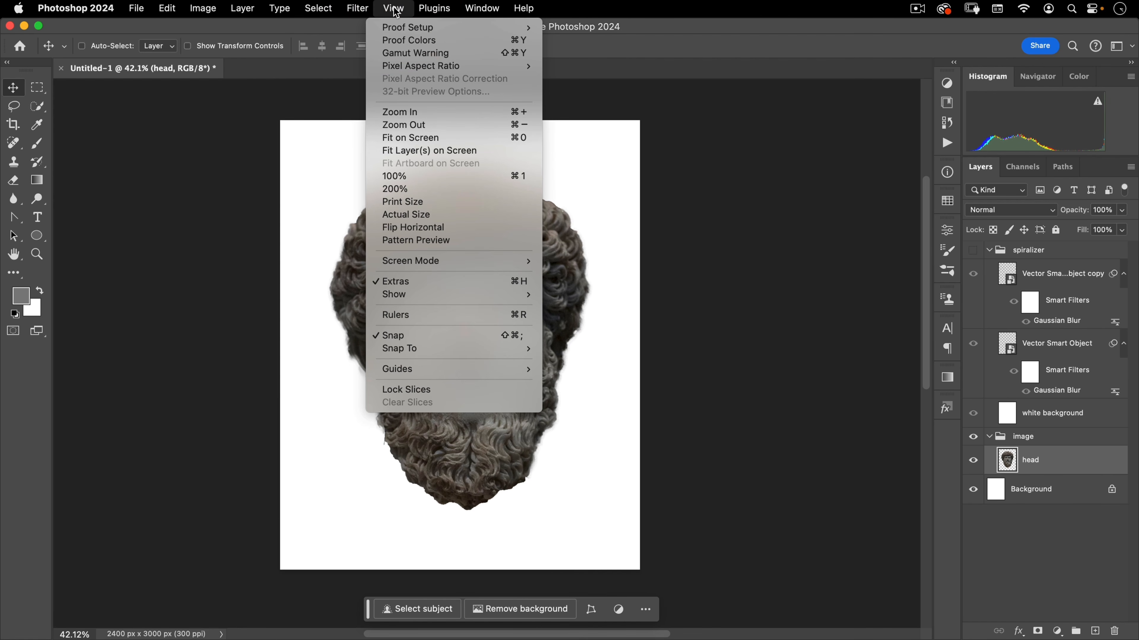
mouse_move(427, 14)
mouse_move(393, 9)
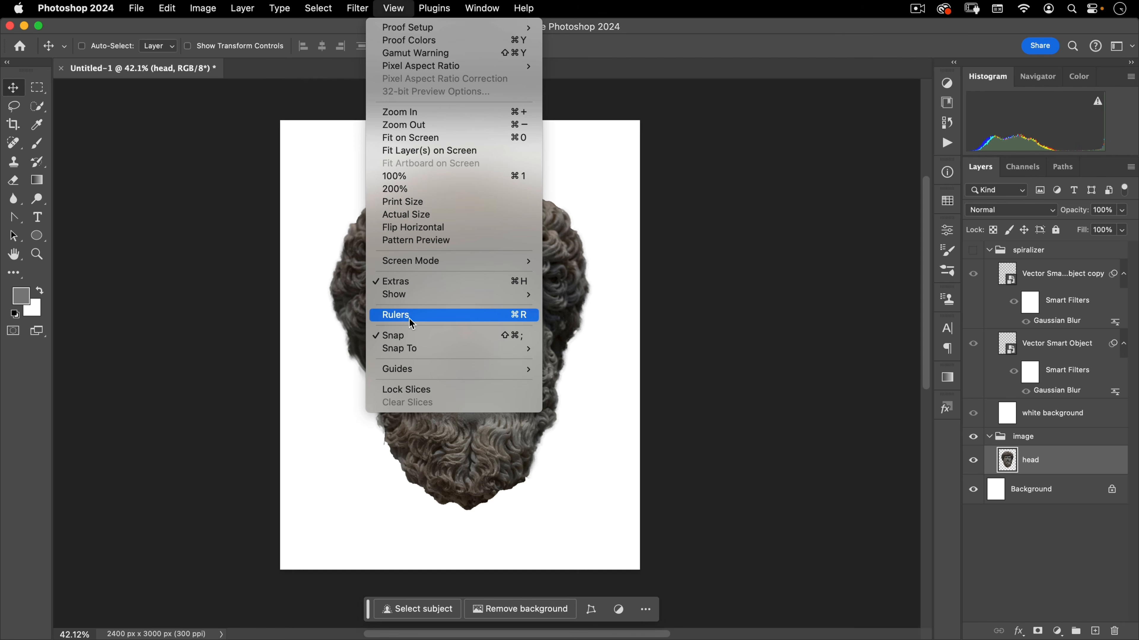
mouse_move(418, 368)
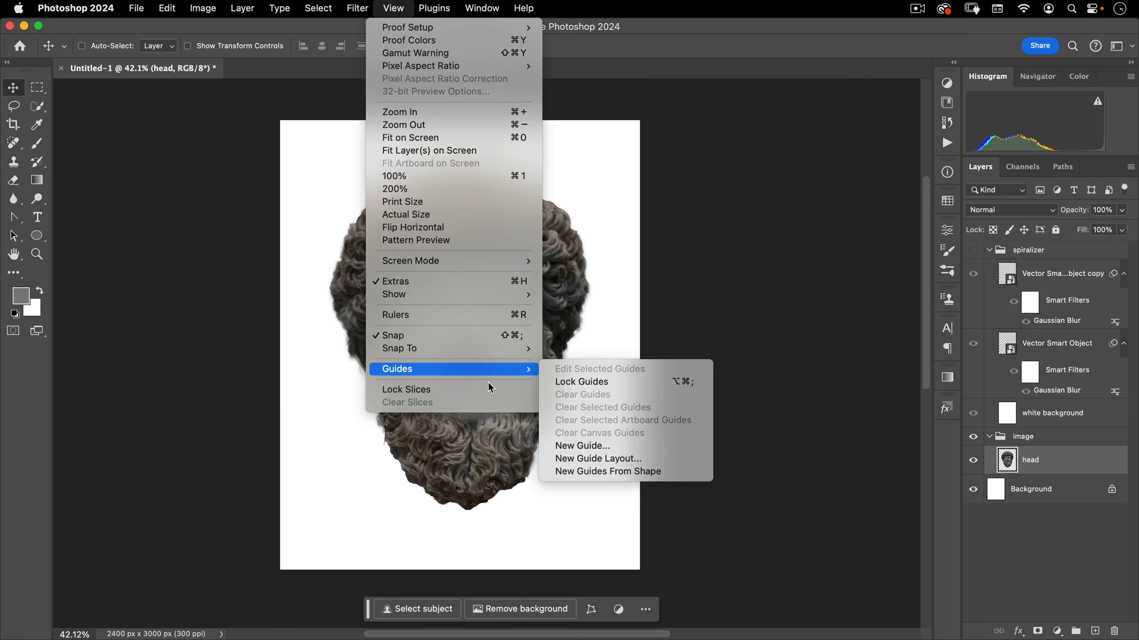
click(611, 459)
drag(759, 125, 659, 129)
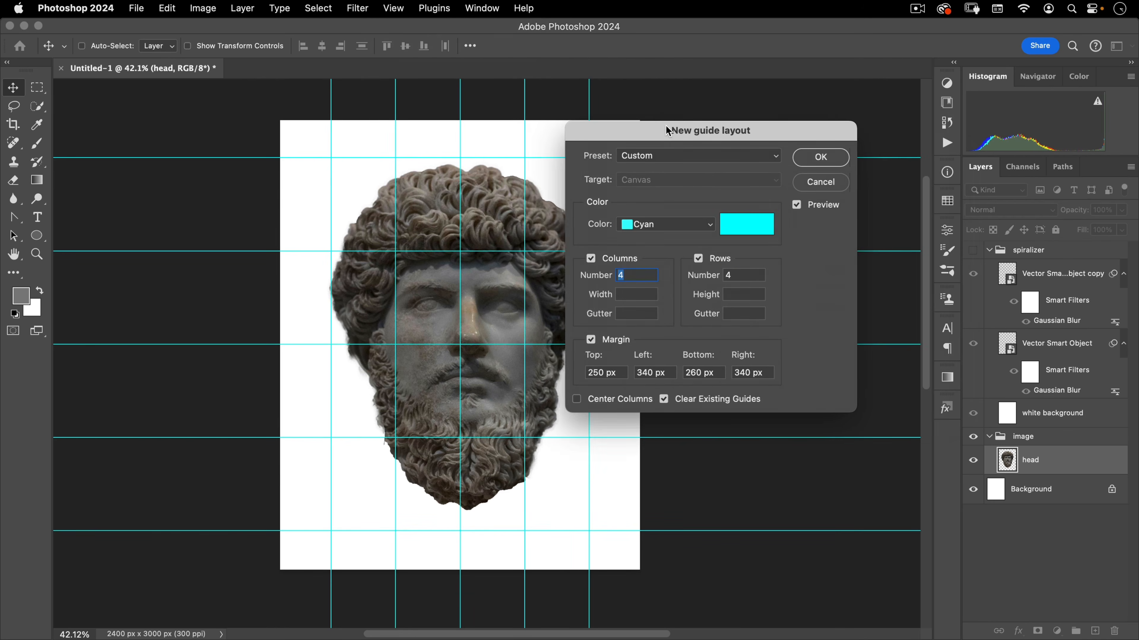
click(668, 155)
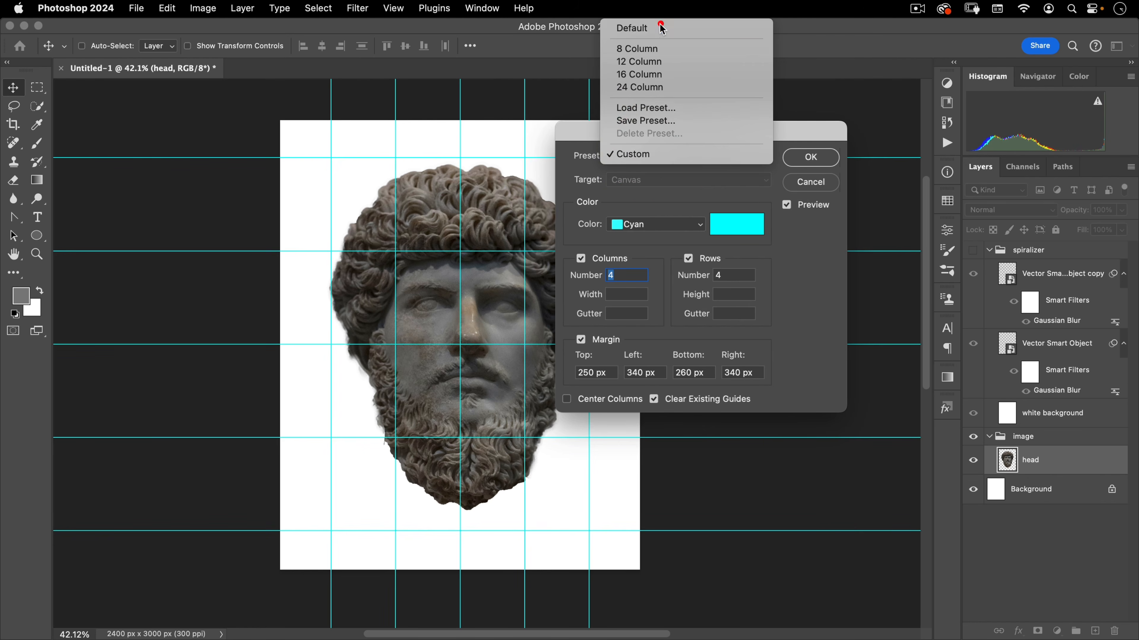
click(760, 26)
double_click(644, 314)
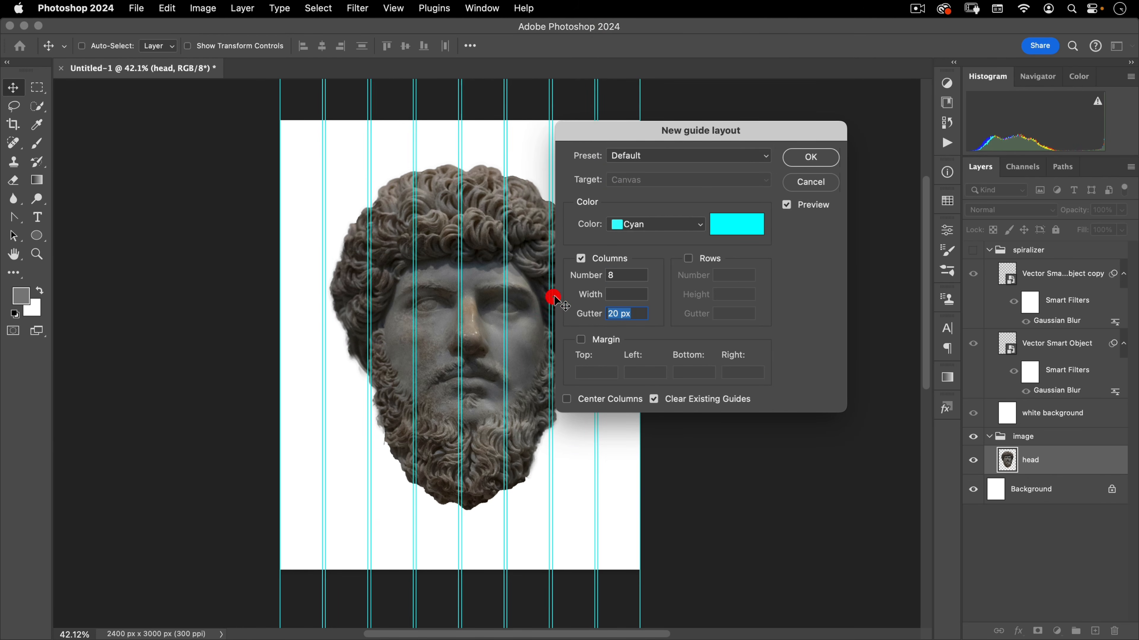
key(BackSpace)
double_click(612, 275)
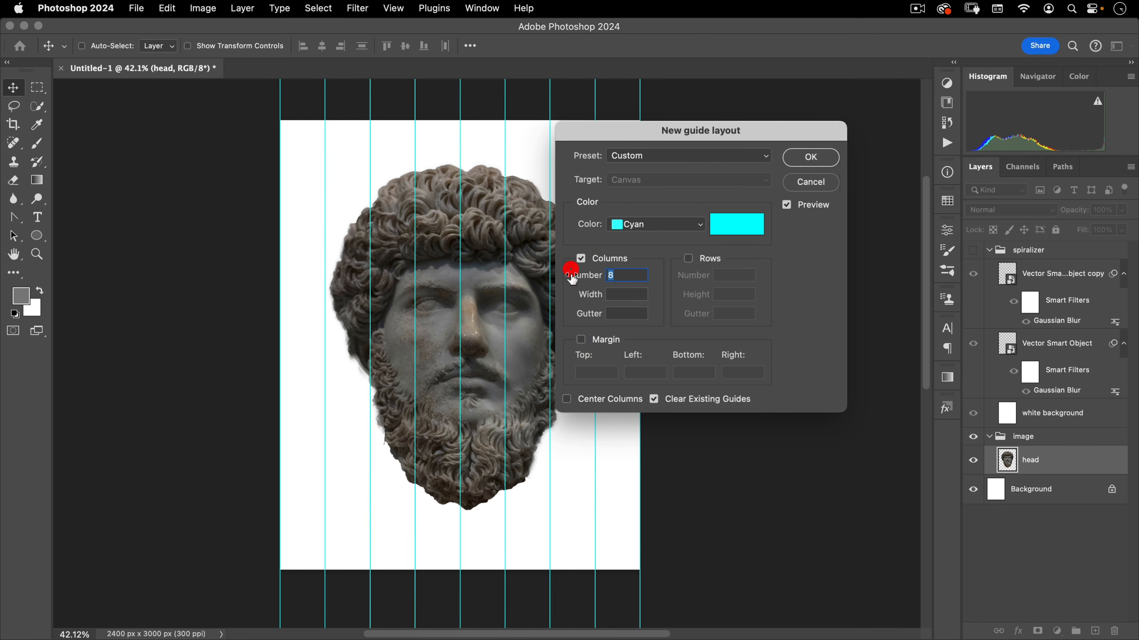
text(2)
click(689, 258)
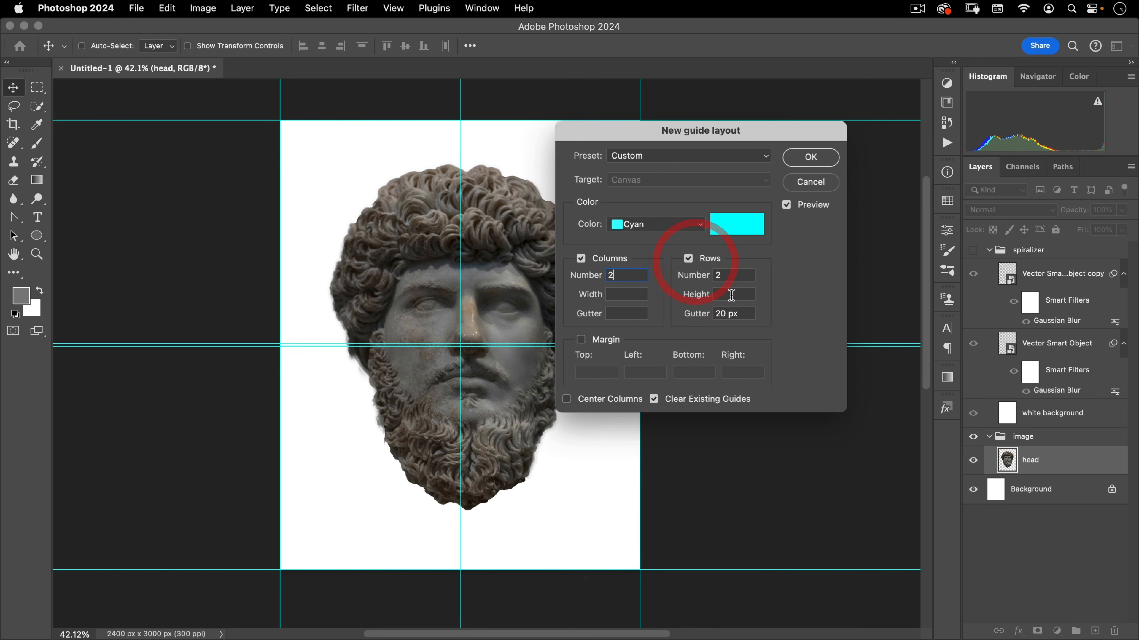
double_click(726, 313)
key(BackSpace)
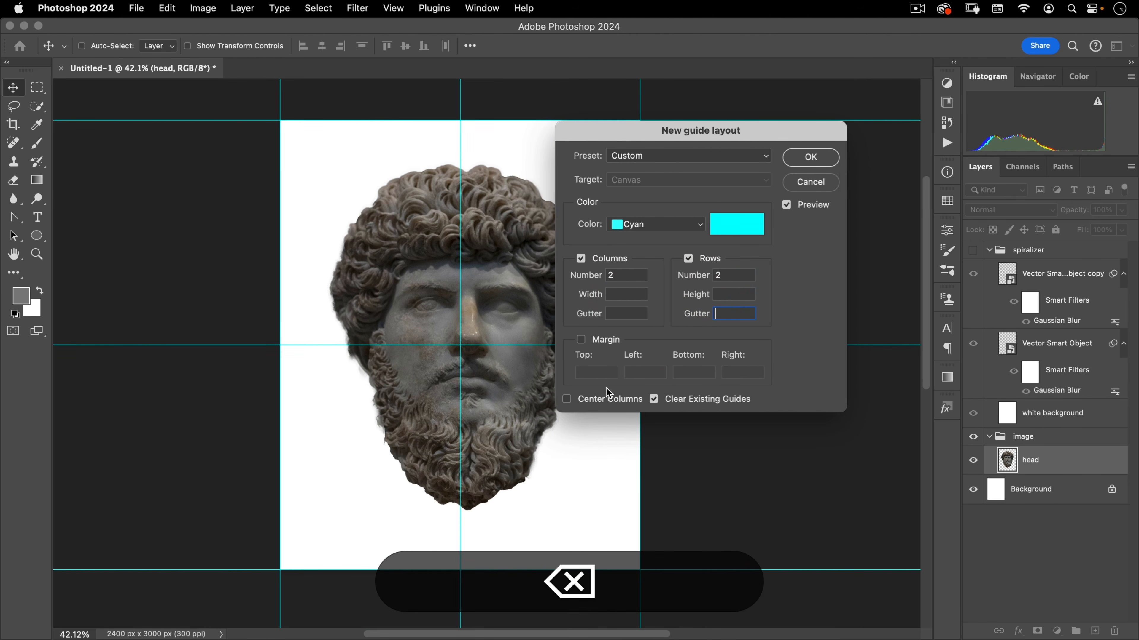
click(809, 157)
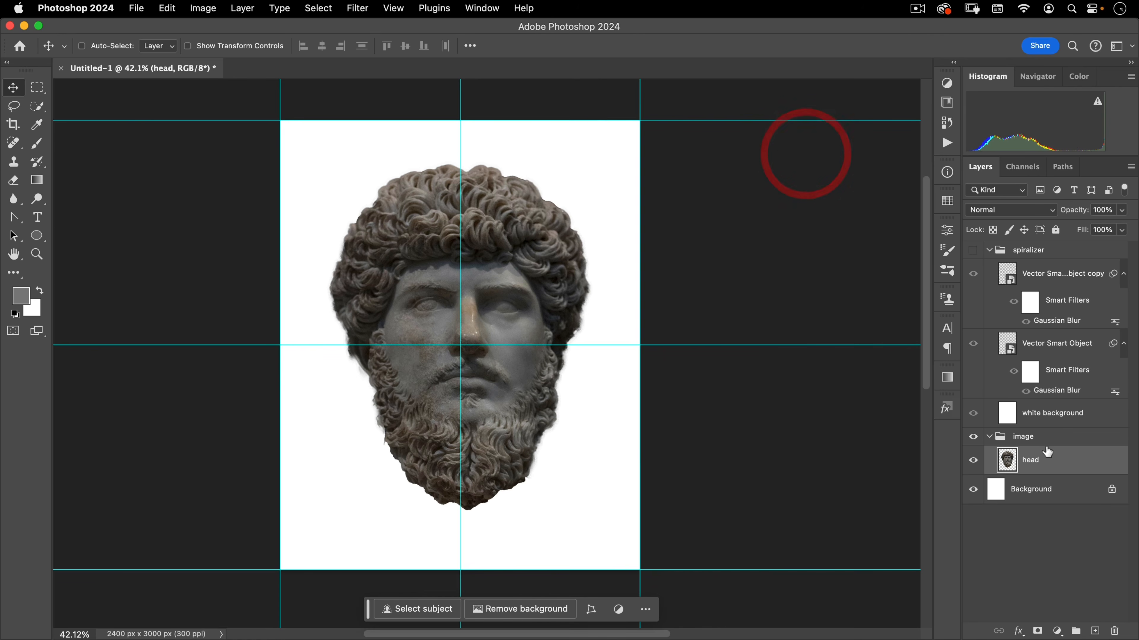
Reposition the head layer so it sits centered on the middle guides
drag(557, 415, 499, 403)
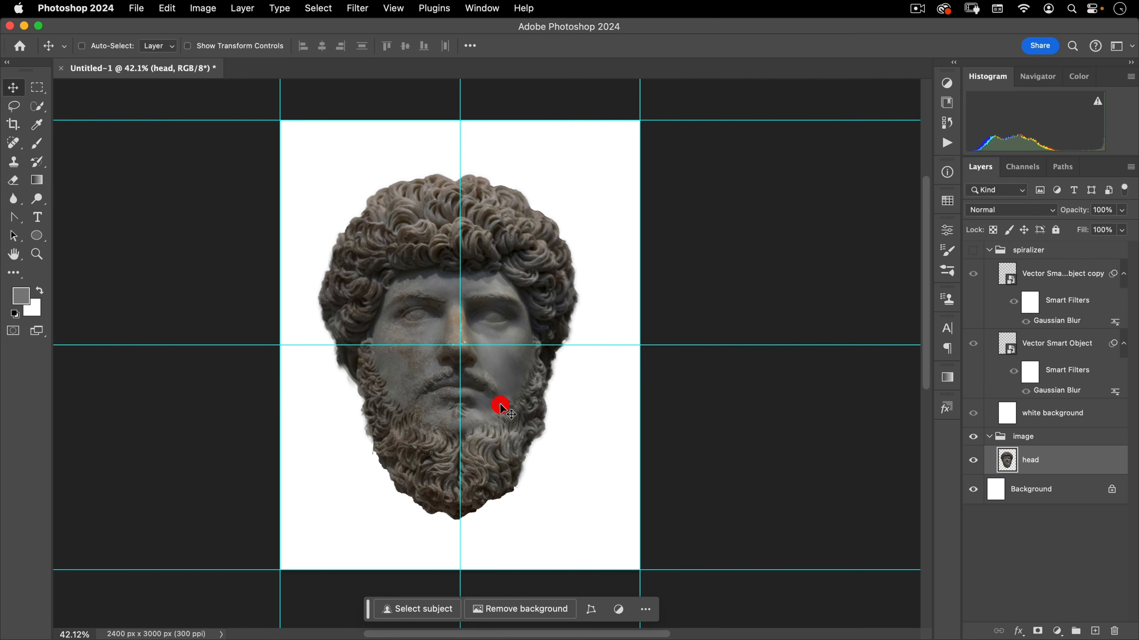
key(Right)
key(shift+Right)
key(shift+Right)
key(shift+Right)
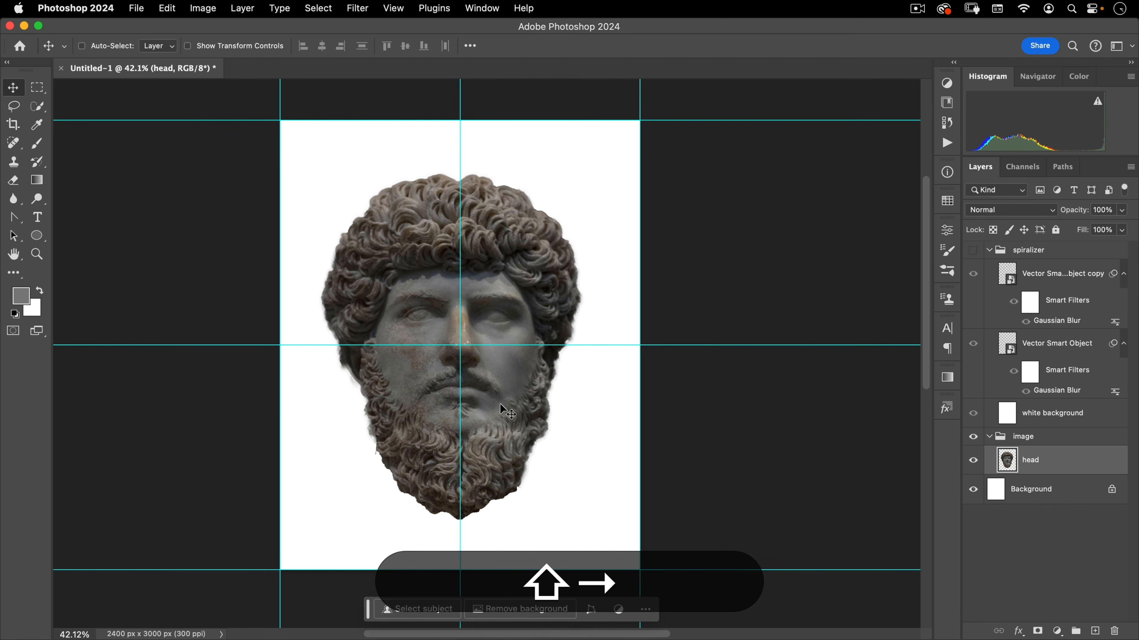
key(shift+Left)
key(Up)
key(Down)
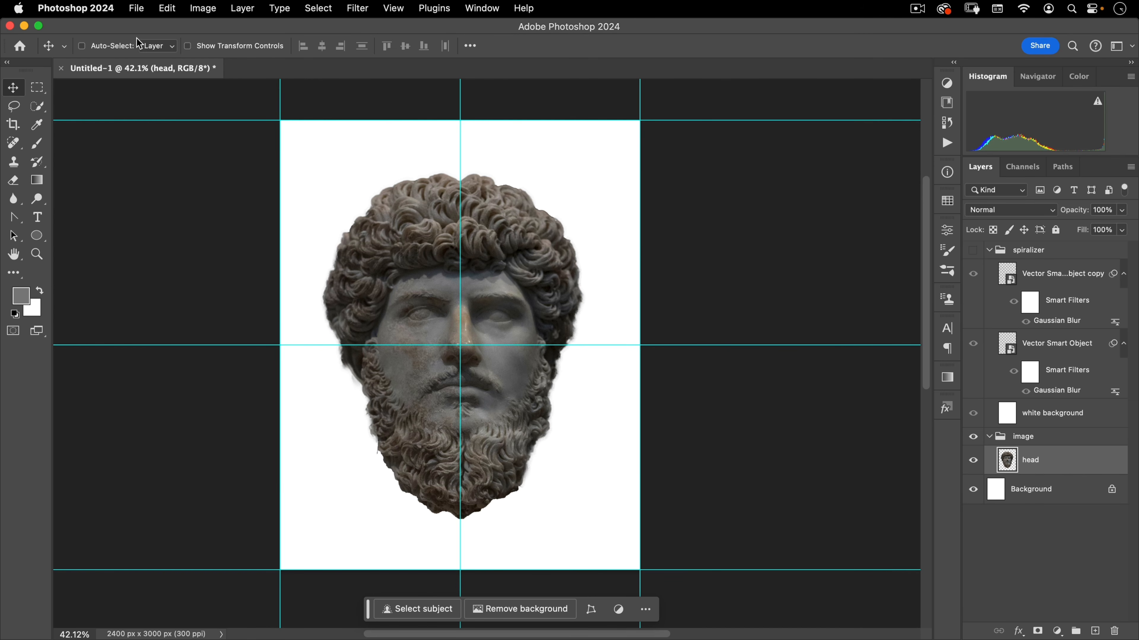
Open the image thai-ch-hamelin-chokdidesign-cyOgYywC_KQ-unsplash.jpg
click(137, 8)
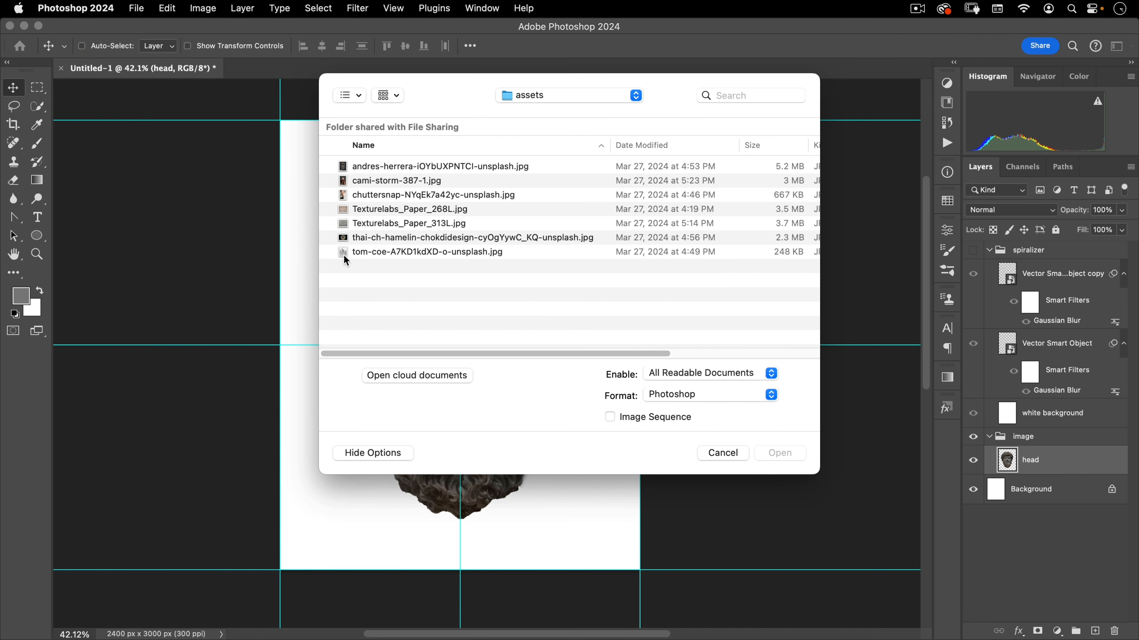
click(380, 237)
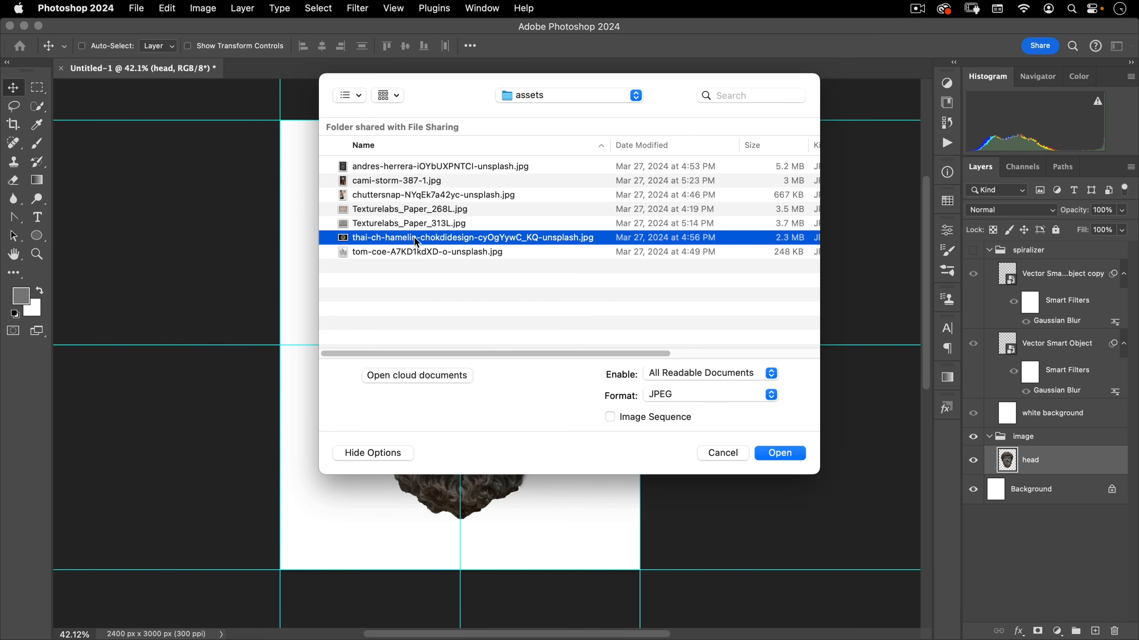
click(779, 453)
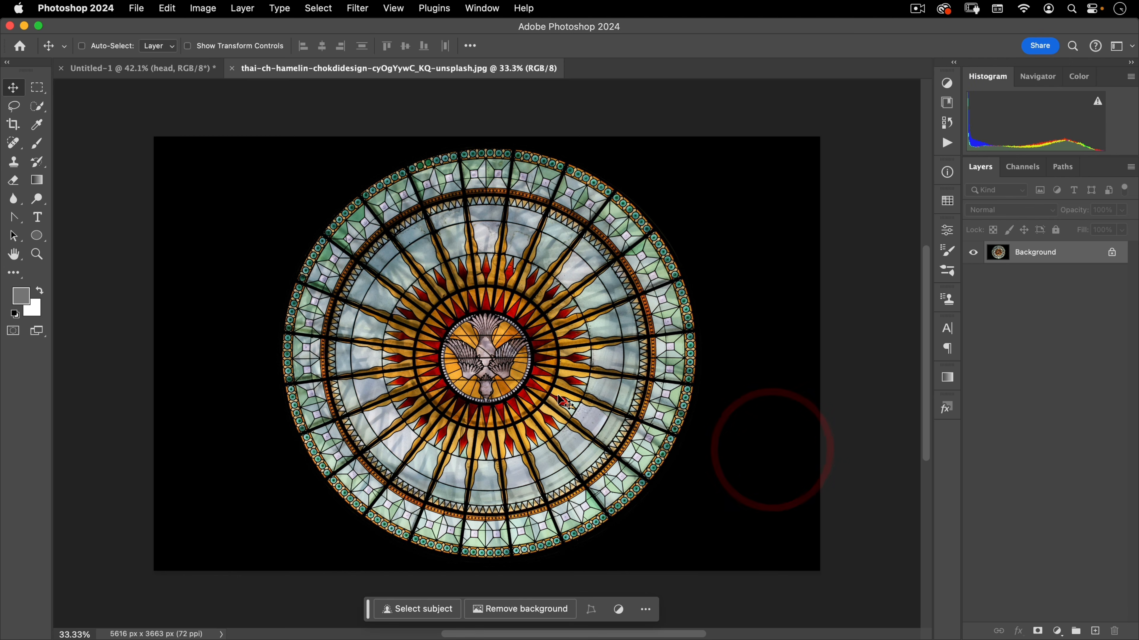
Copy the round stained-glass window with an elliptical selection, then close that image without saving
click(37, 87)
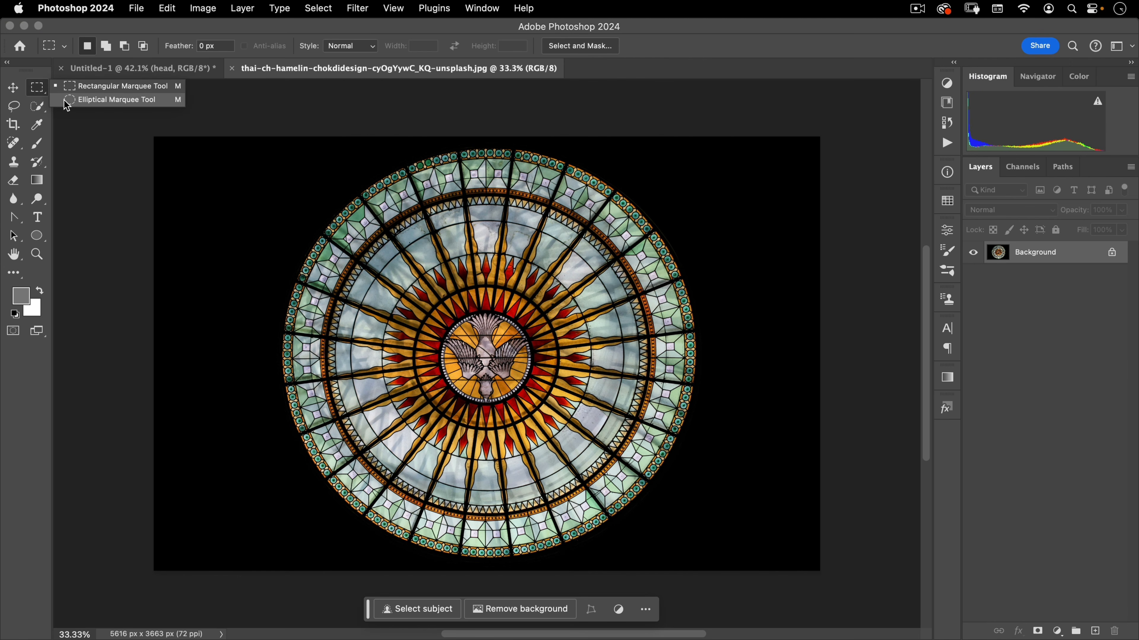
click(68, 101)
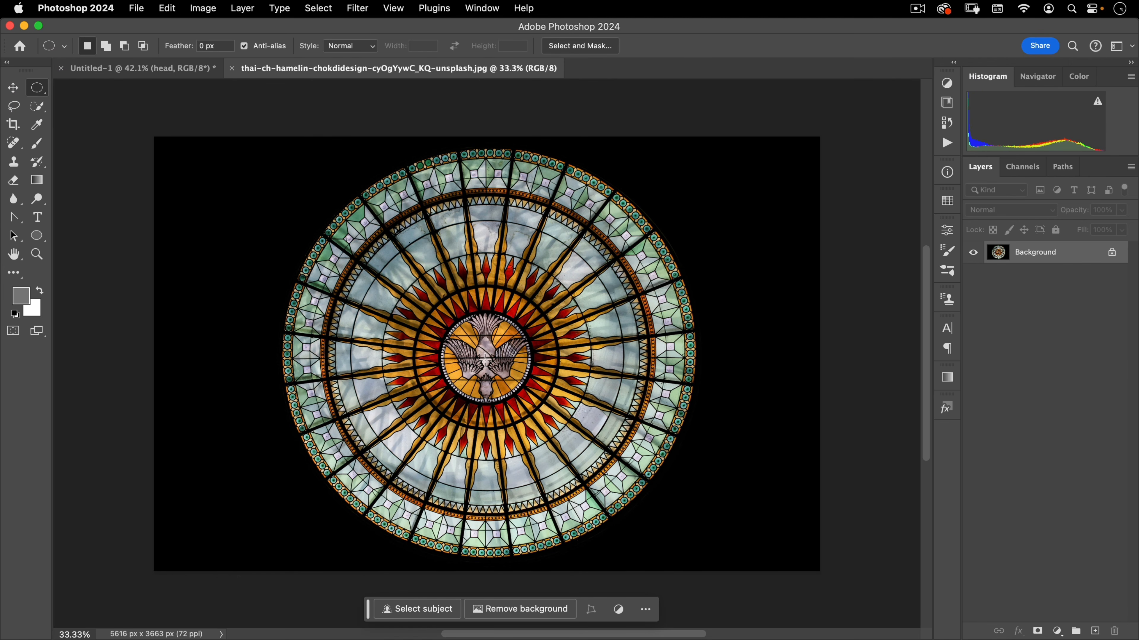
drag(486, 359, 715, 147)
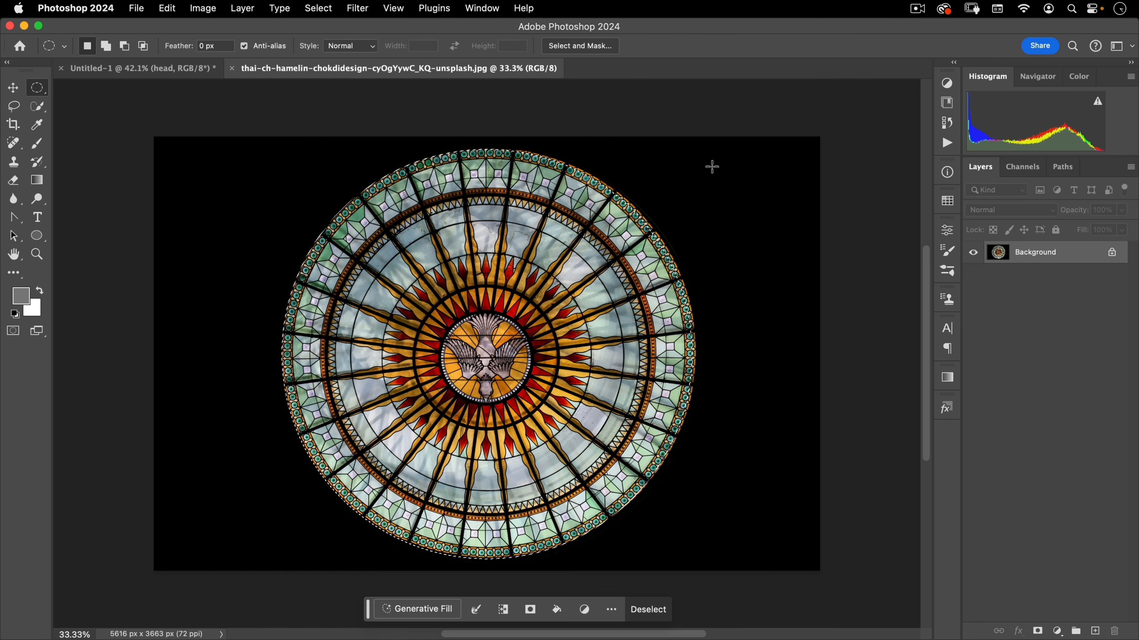
key(shift+Right)
key(shift+Up)
key(shift+Right)
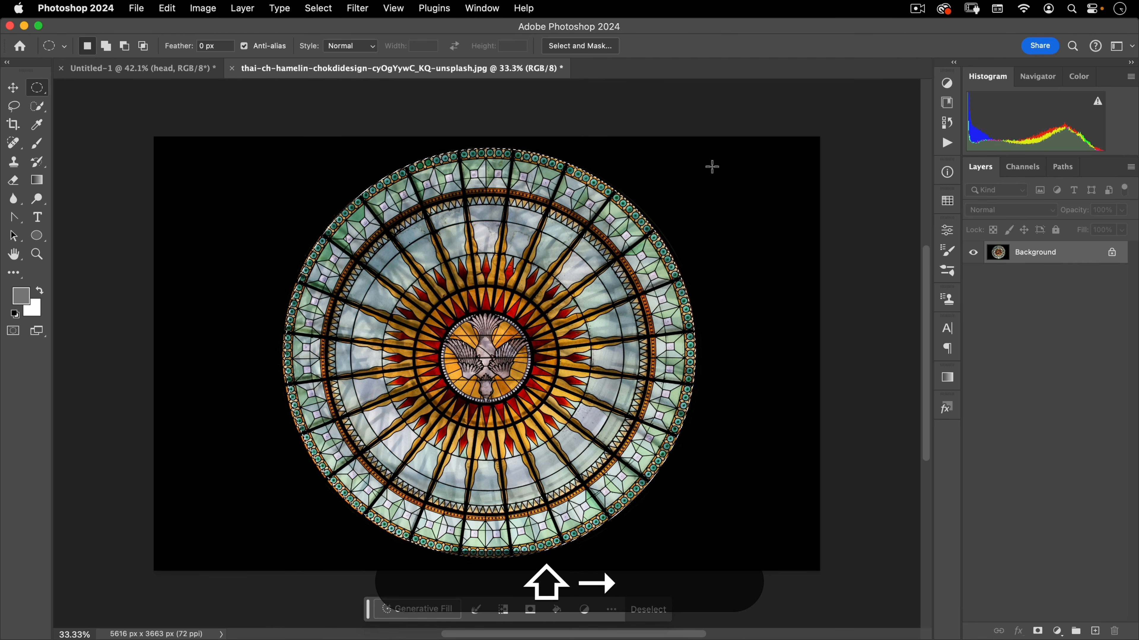
key(shift+Down)
key(Down)
key(super+c)
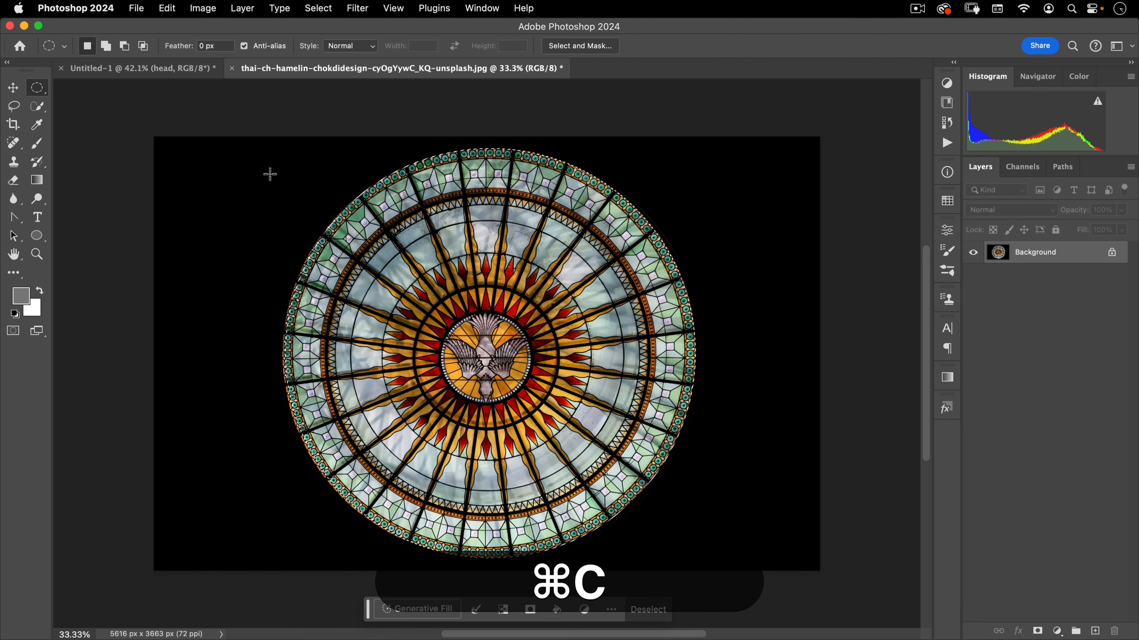
click(232, 69)
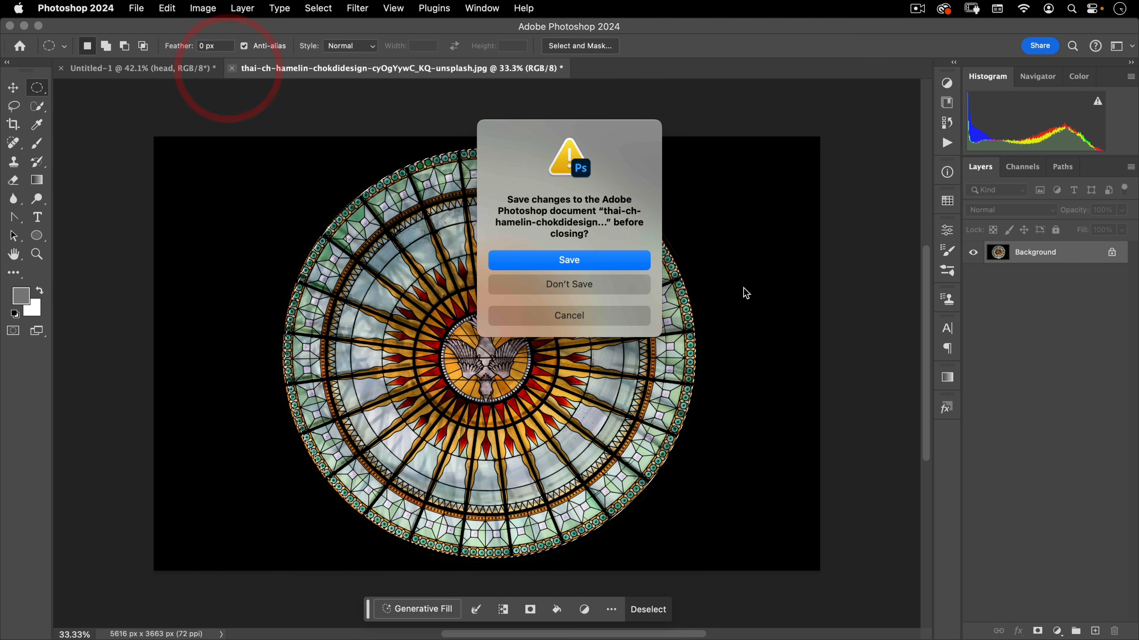
click(607, 284)
Paste the window into the image group and move its layer below the head layer
click(1025, 487)
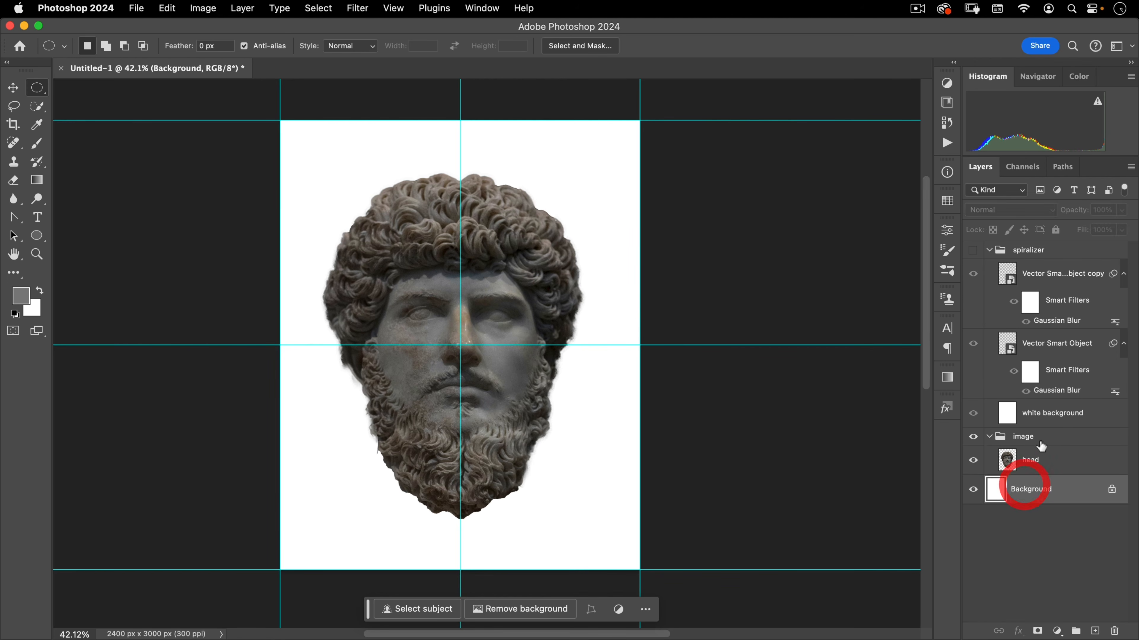
click(1041, 443)
key(super+v)
click(691, 377)
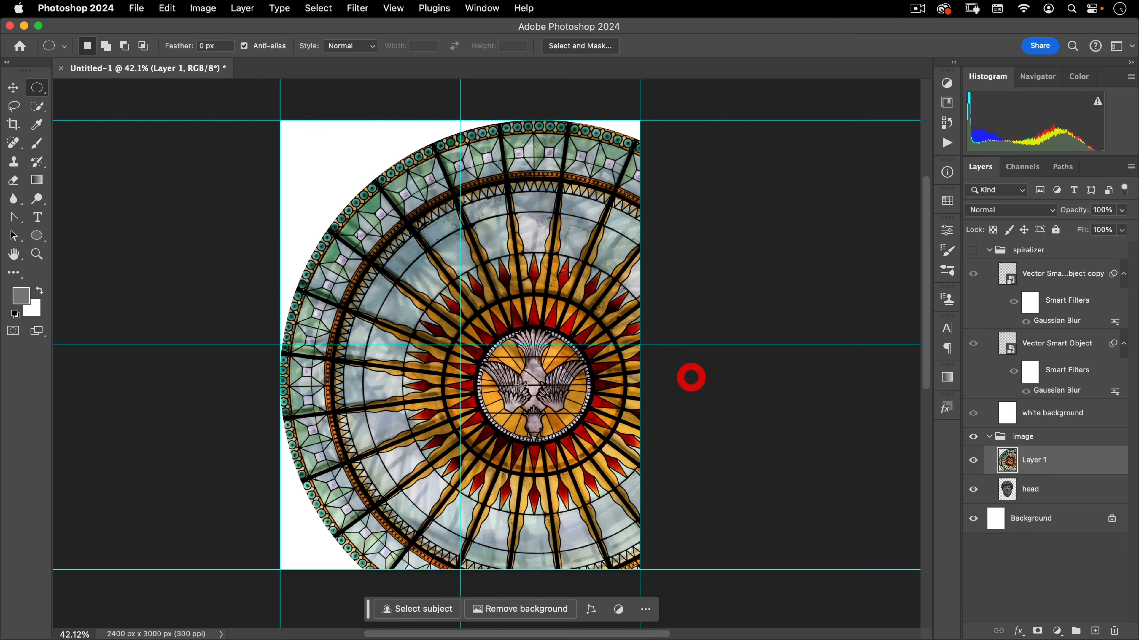
key(v)
drag(1054, 467, 1054, 497)
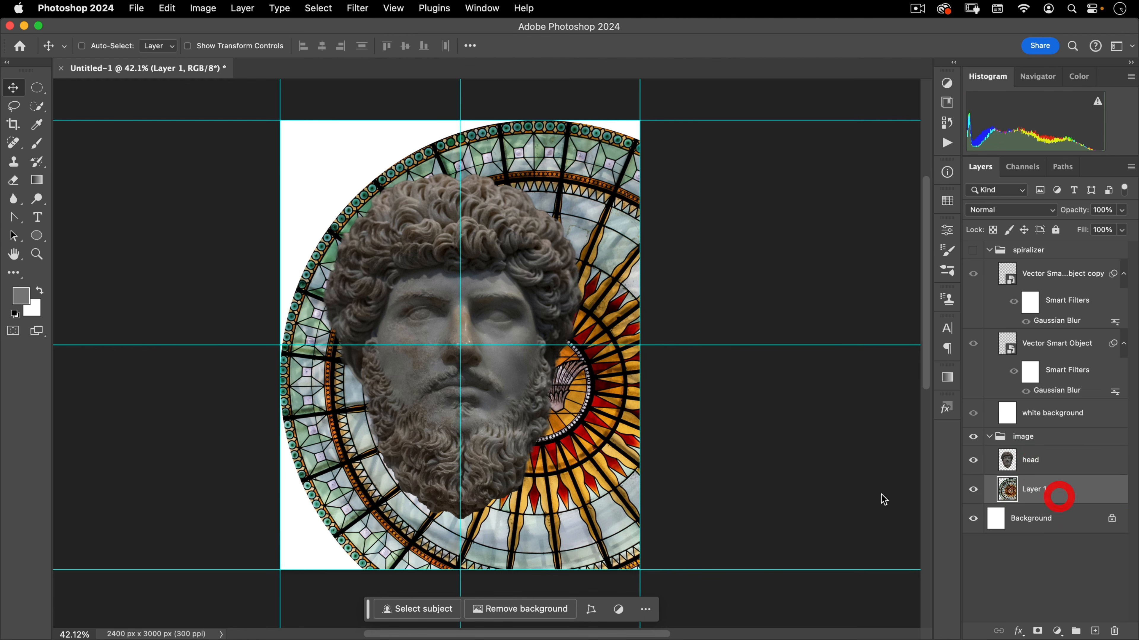
Center the window layer, scale it to about 86% and lower its opacity to 40%
drag(587, 427, 498, 381)
key(super+t)
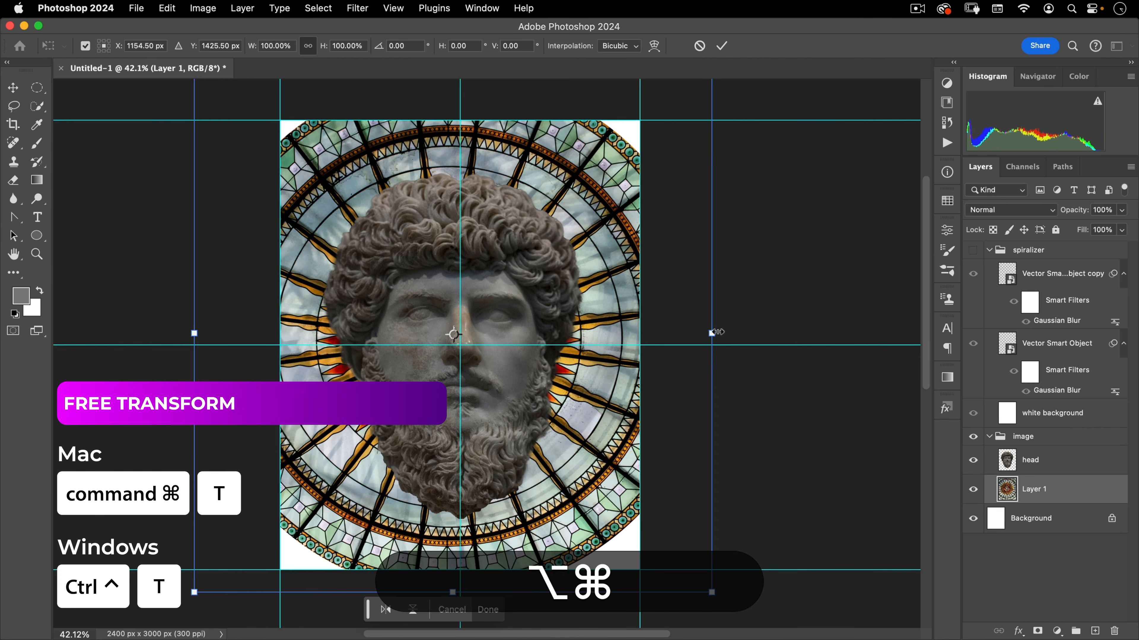
drag(711, 333, 678, 343)
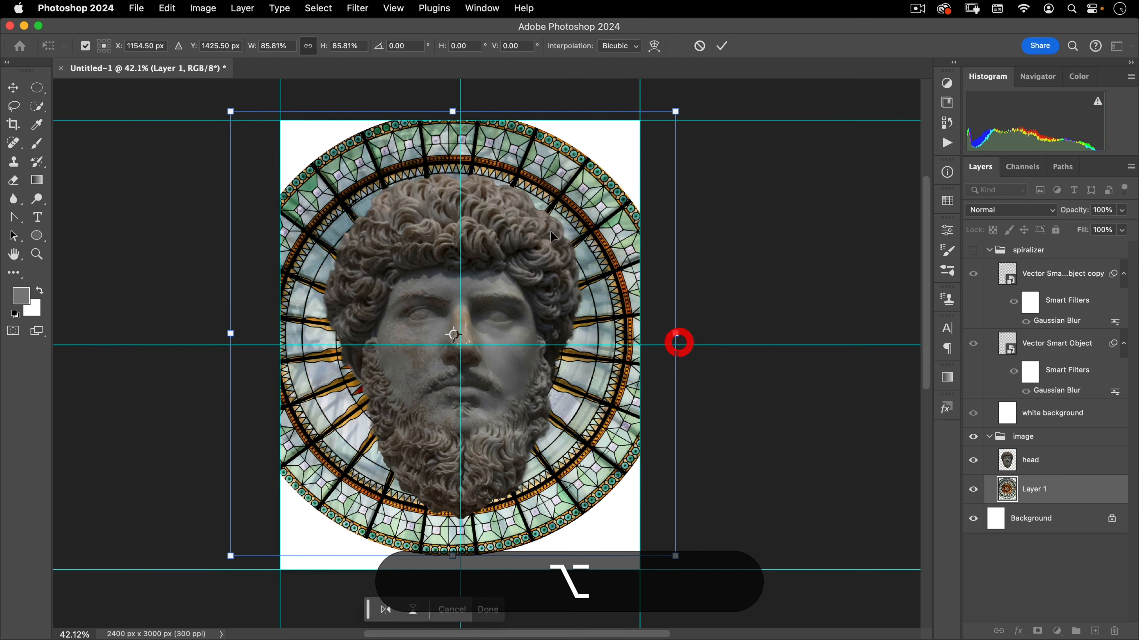
mouse_move(556, 221)
mouse_down()
mouse_move(564, 216)
mouse_move(564, 236)
mouse_up()
double_click(561, 214)
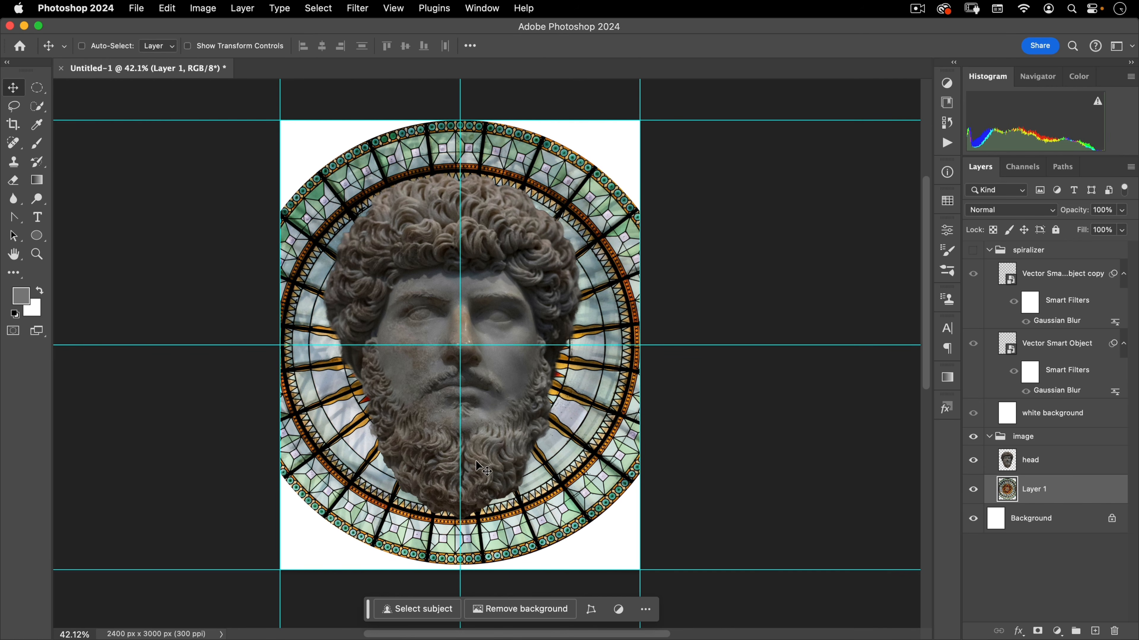
drag(1088, 213, 1039, 222)
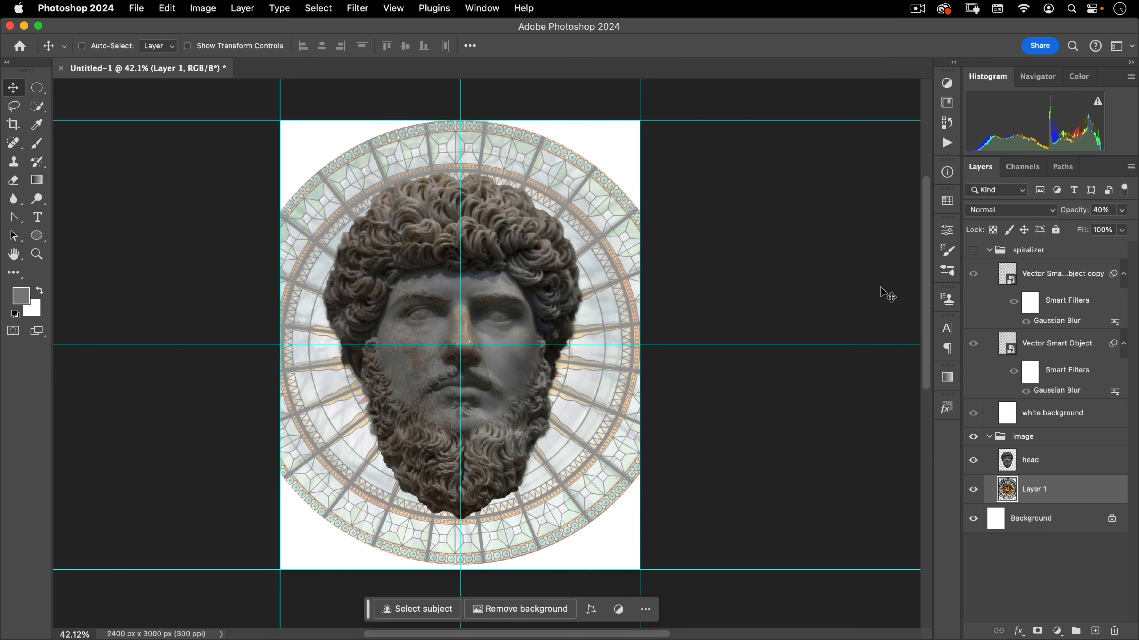
Show the spiralizer group and set its blend mode to Hard Mix
click(1020, 254)
click(972, 250)
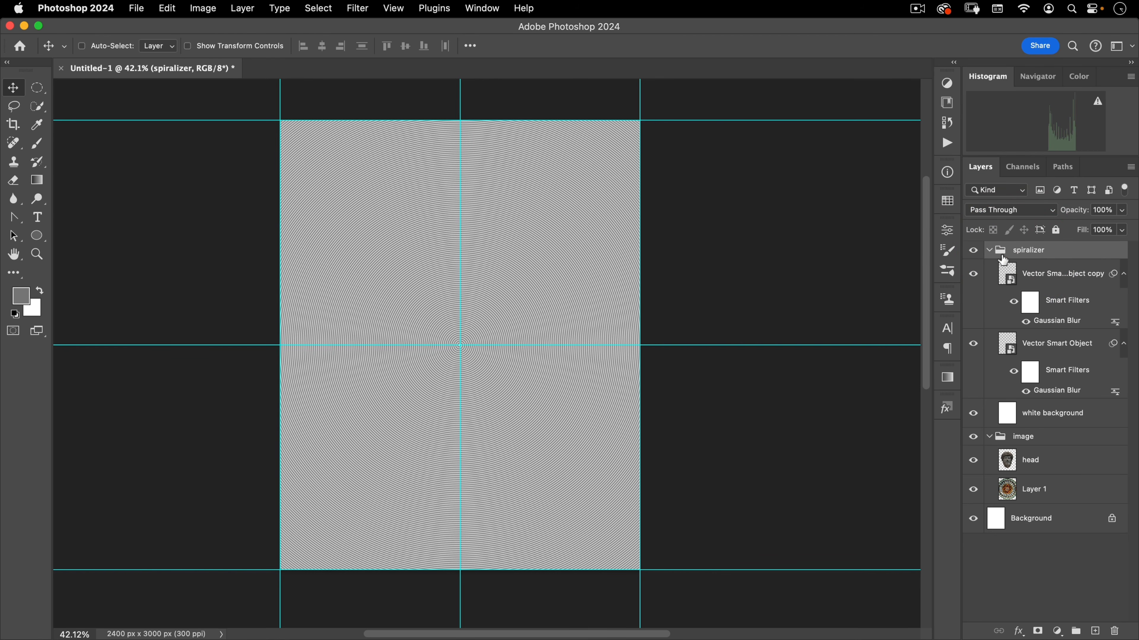
click(1000, 210)
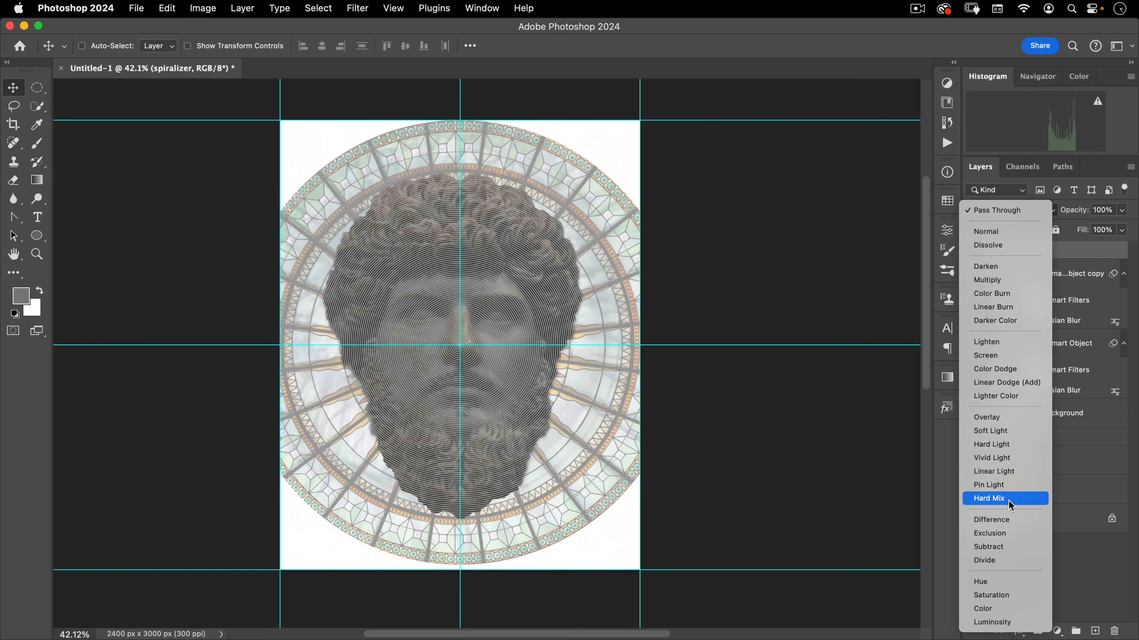
click(1009, 498)
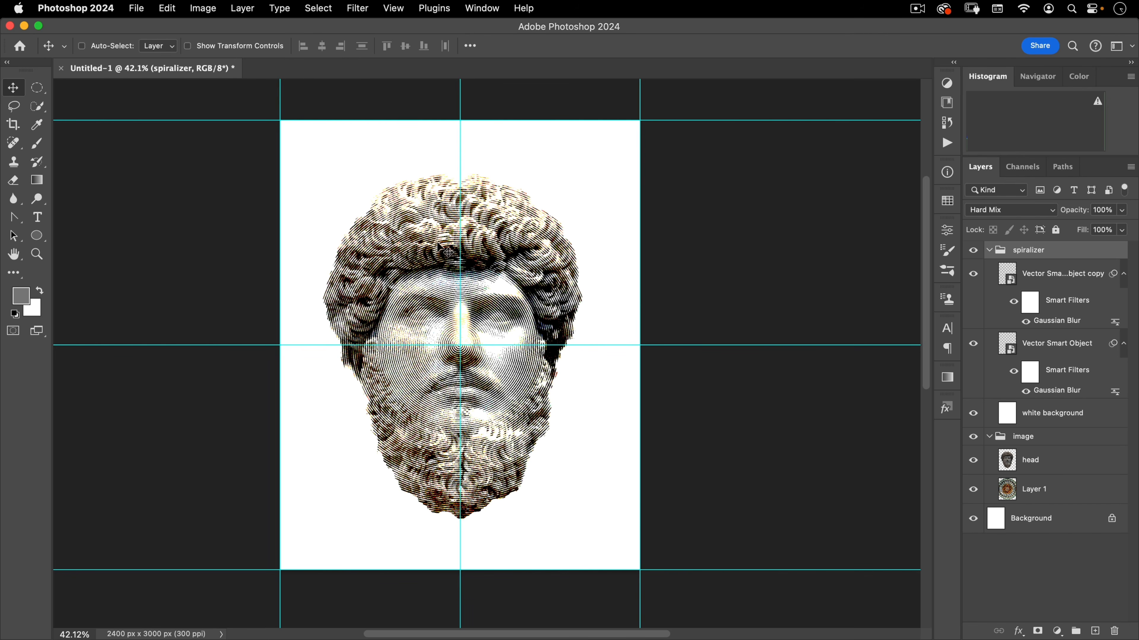
Add a Black & White adjustment layer above the head layer in the image group
click(1043, 458)
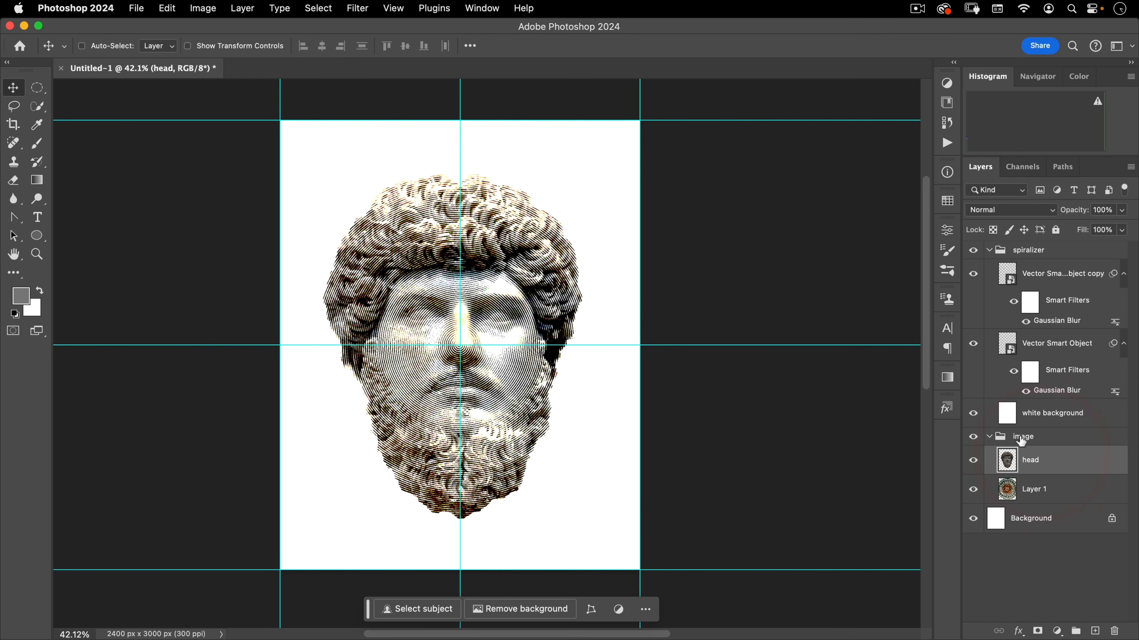
click(1056, 631)
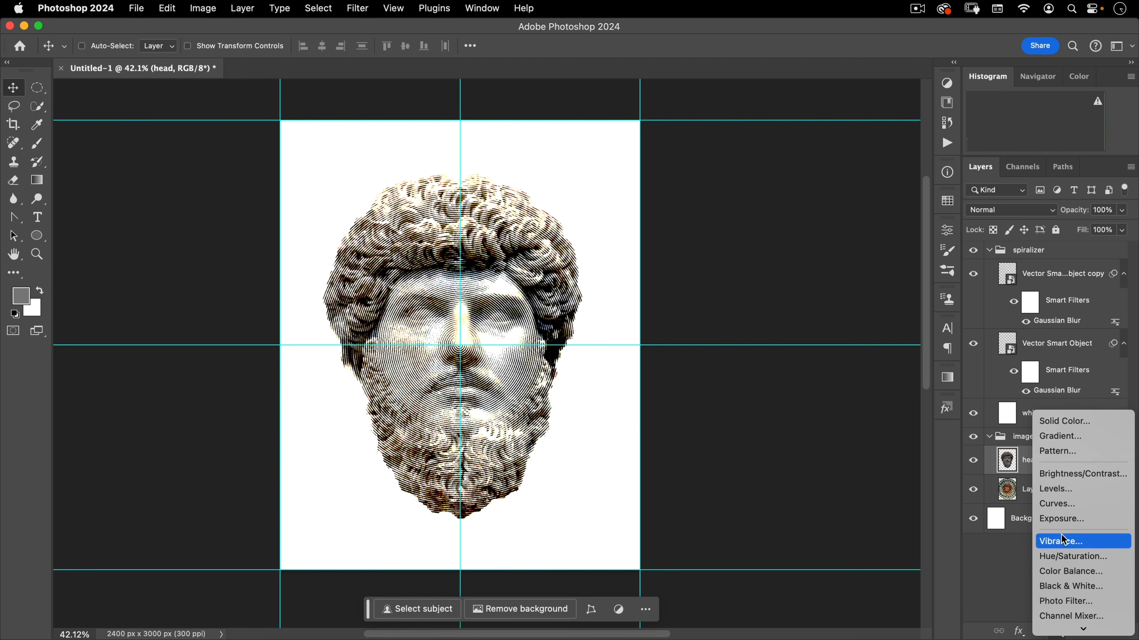
click(1074, 587)
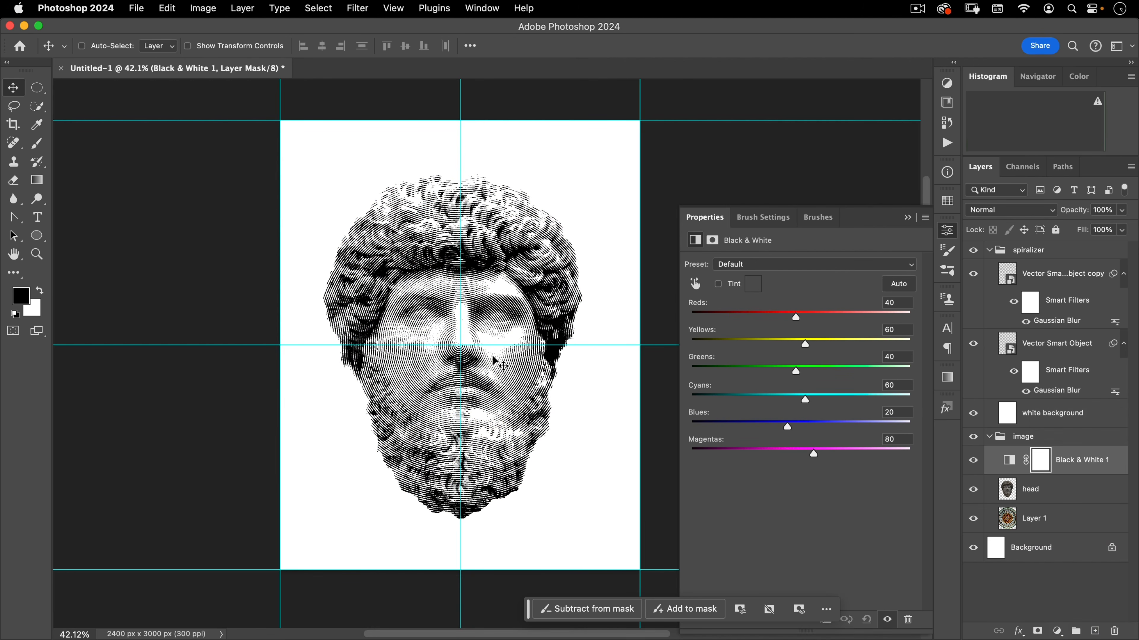
click(950, 233)
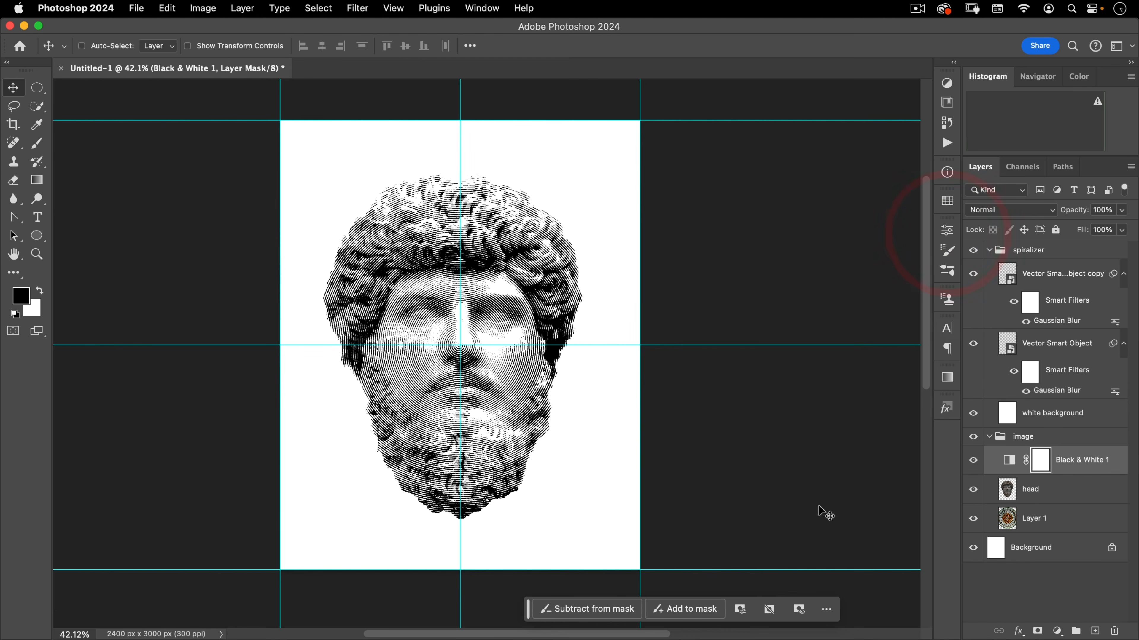
Raise the stained-glass window layer's opacity to 60%
click(1045, 518)
key(4)
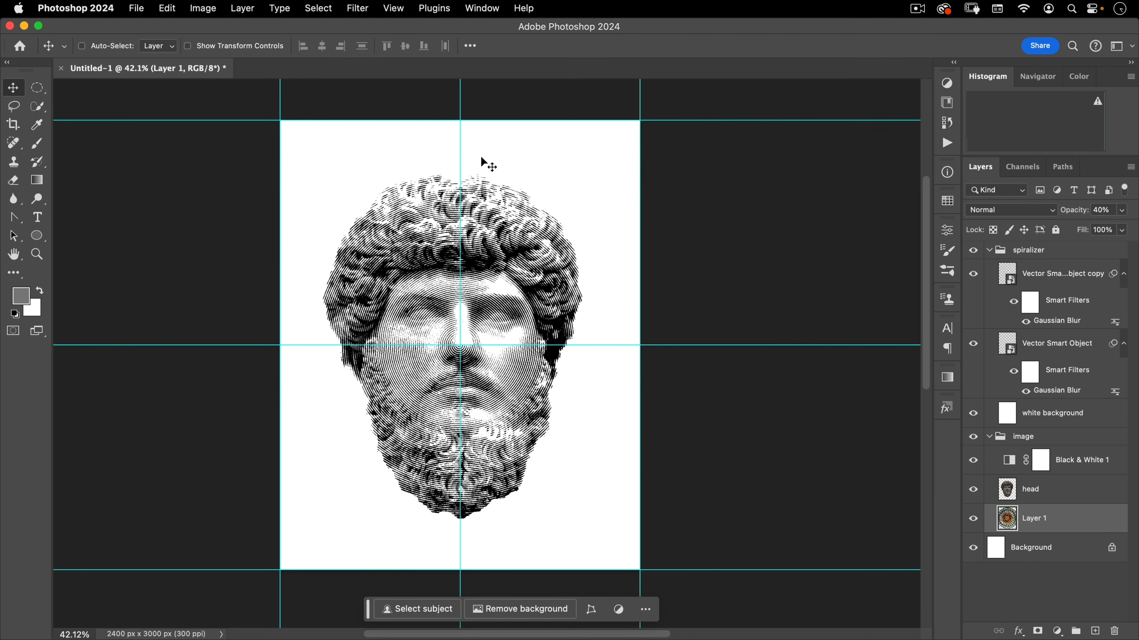
drag(1067, 217, 1081, 216)
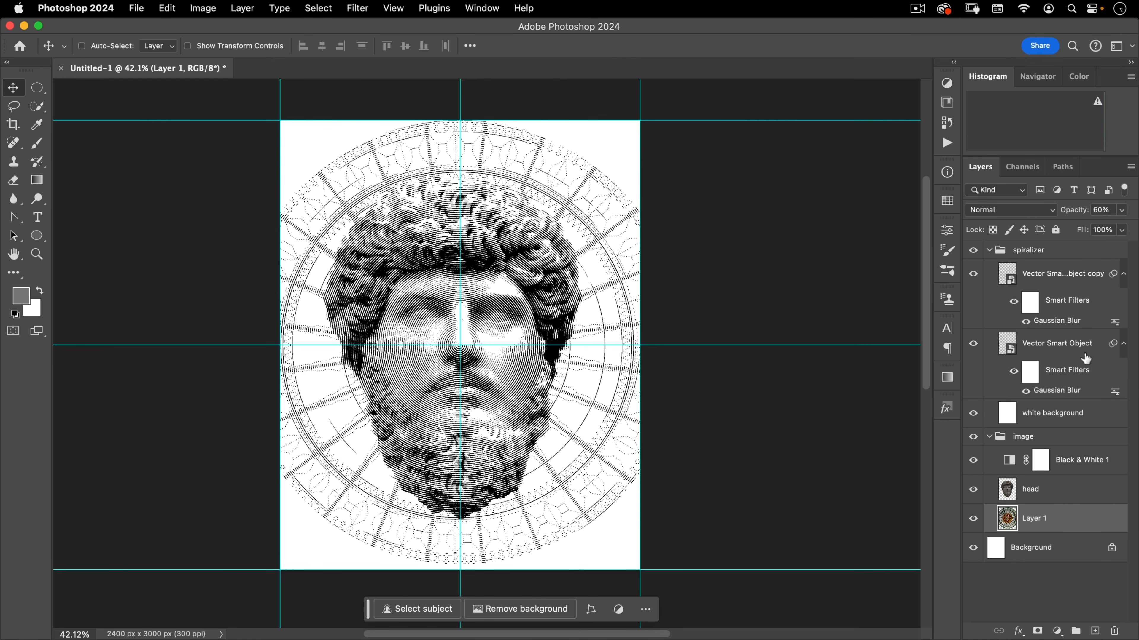
Compare the spiral smart object layers by selecting them and toggling the top copy's visibility off and on
click(1035, 414)
click(1044, 268)
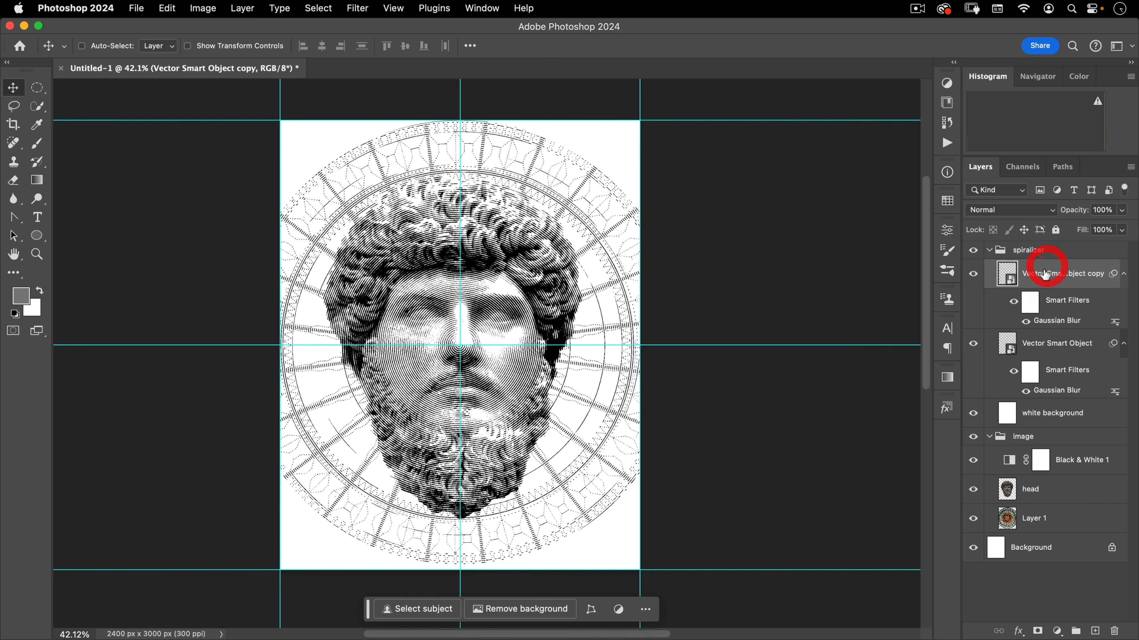
click(1036, 411)
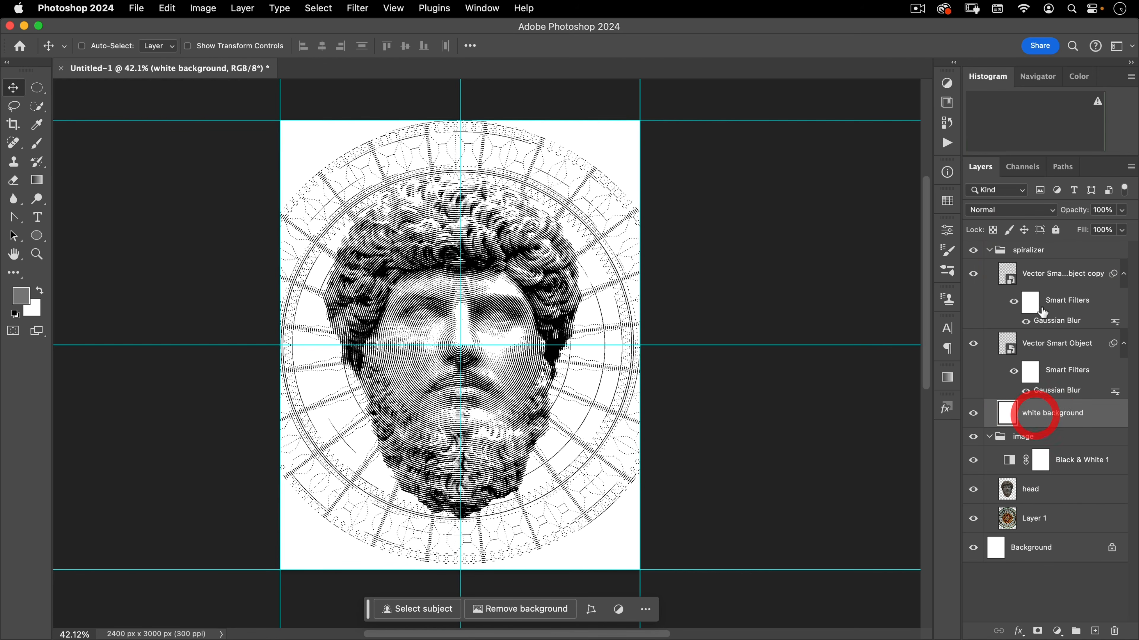
click(1015, 342)
click(1021, 268)
click(973, 273)
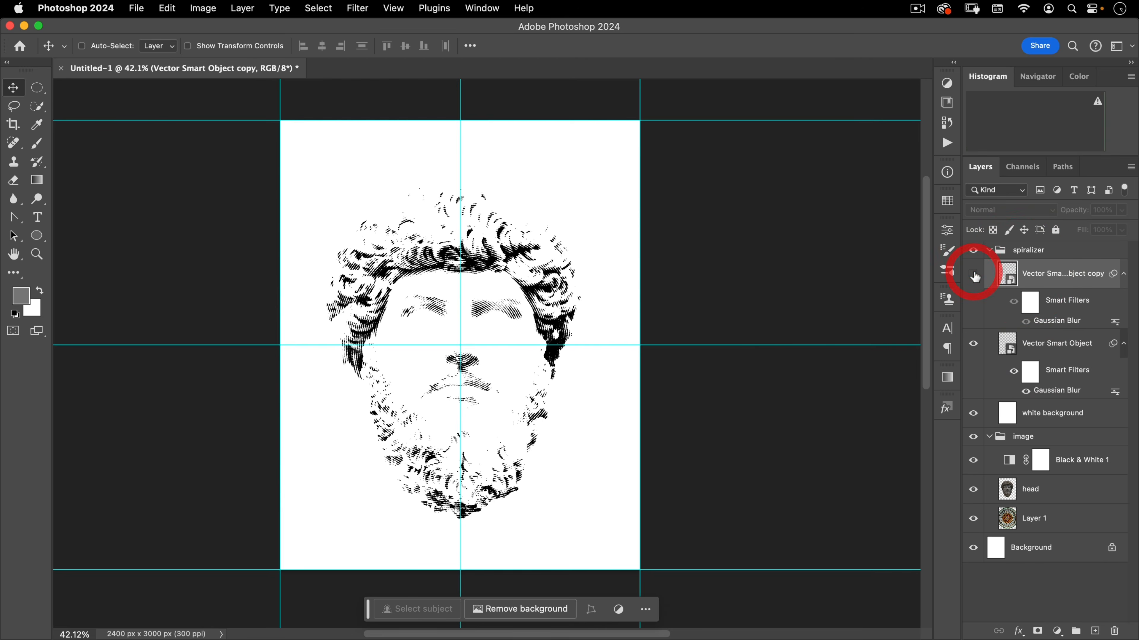
click(973, 274)
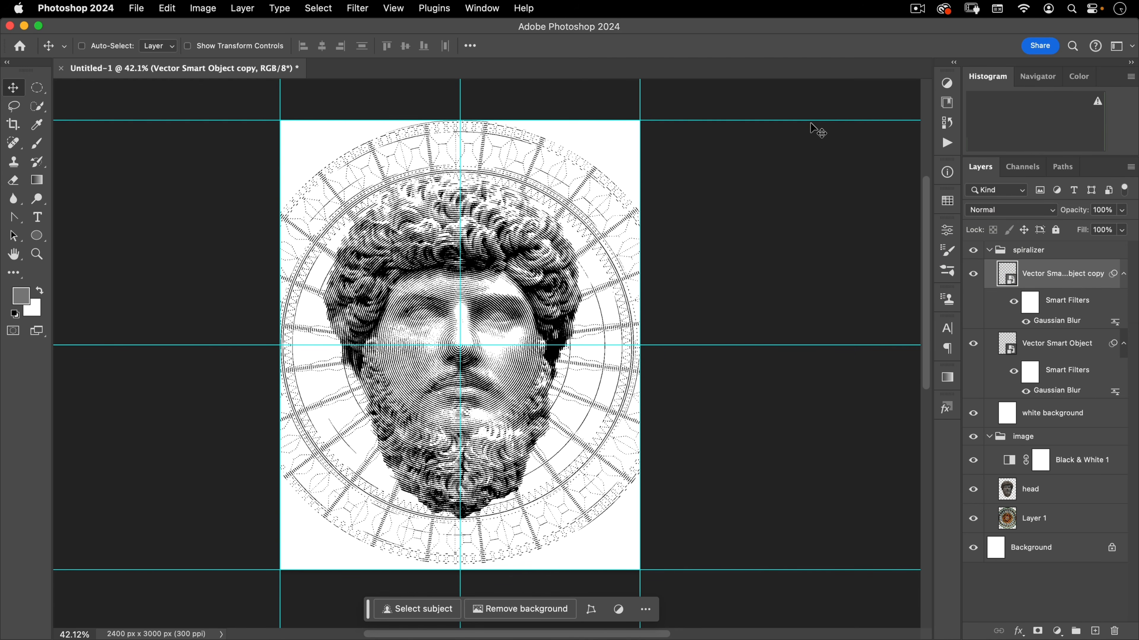
Set the spiralizer group's fill to 90% while inspecting the spiral lines up close
drag(461, 346, 482, 340)
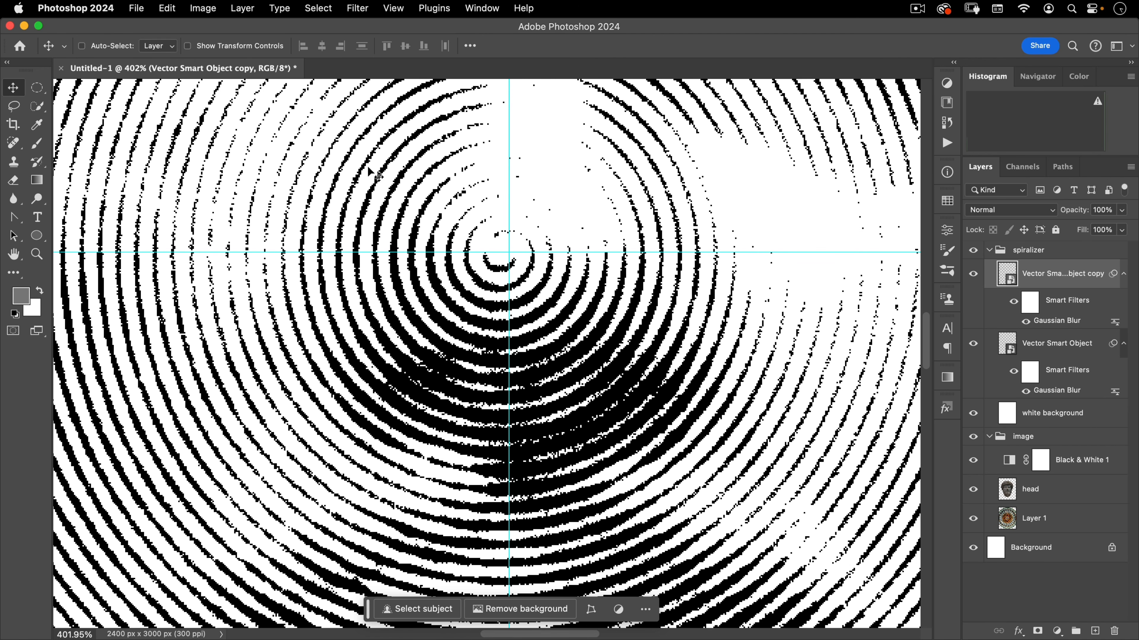
key(space)
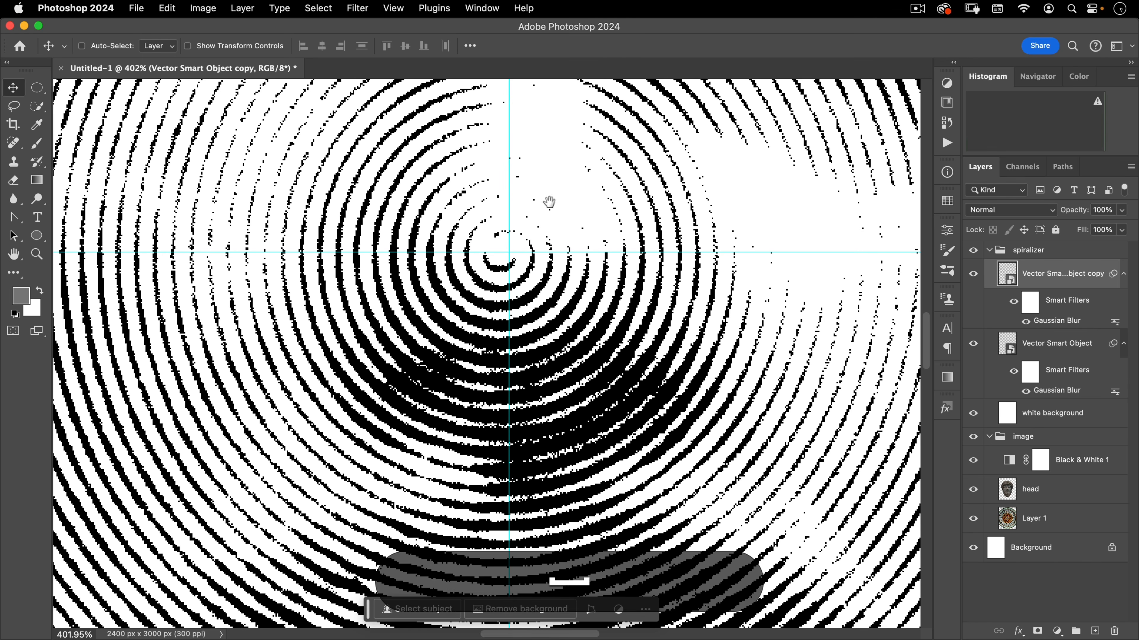
drag(443, 205, 546, 145)
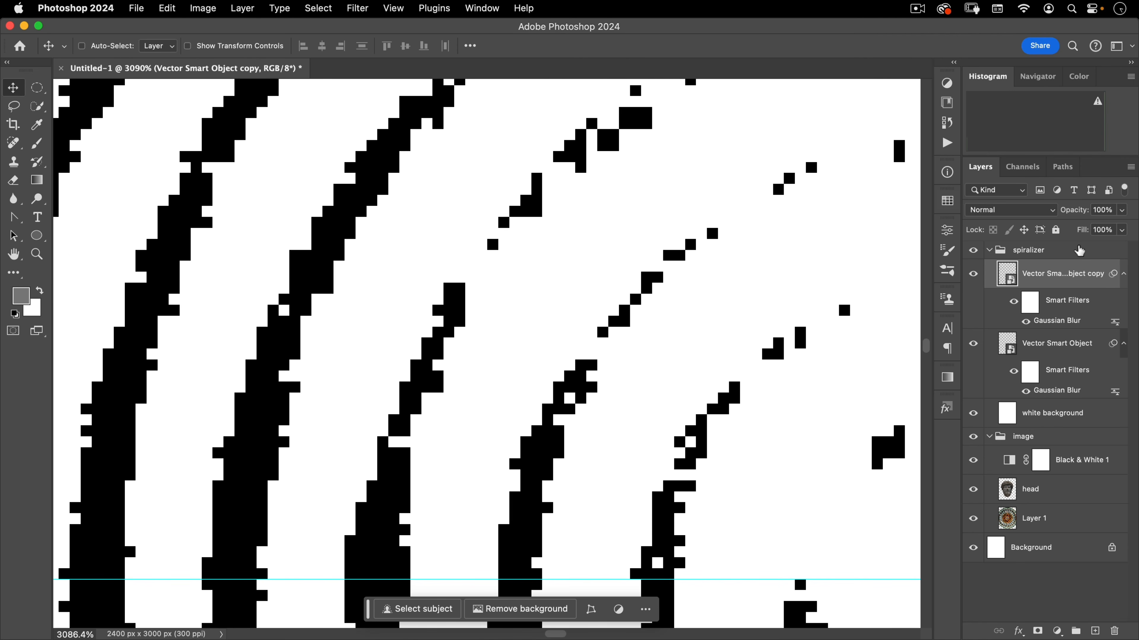
click(1033, 249)
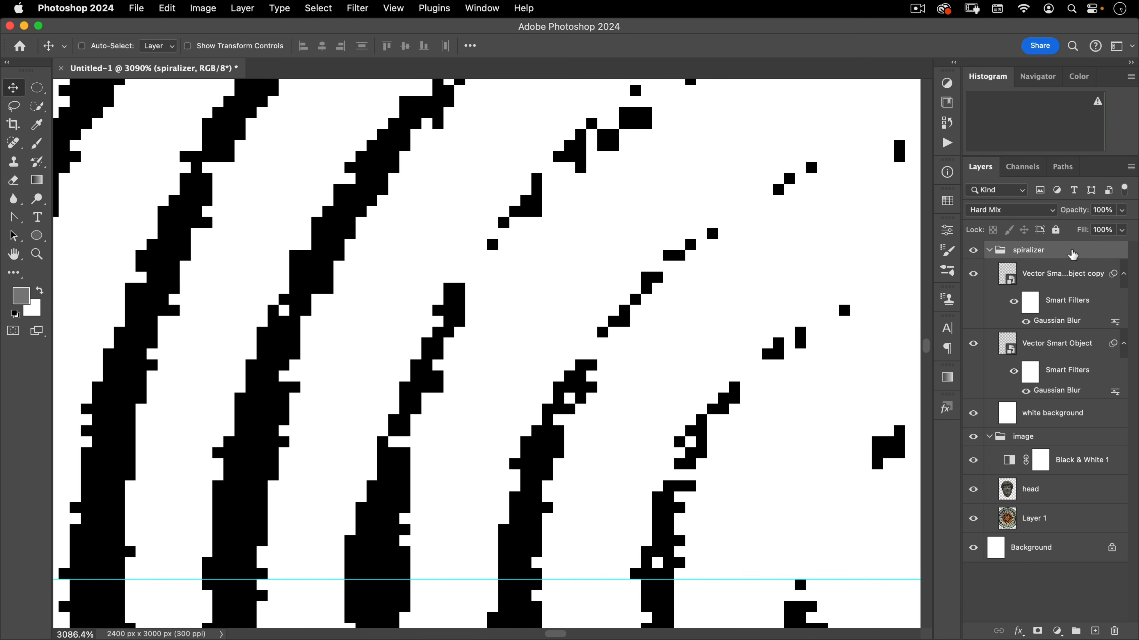
drag(1082, 238, 1074, 236)
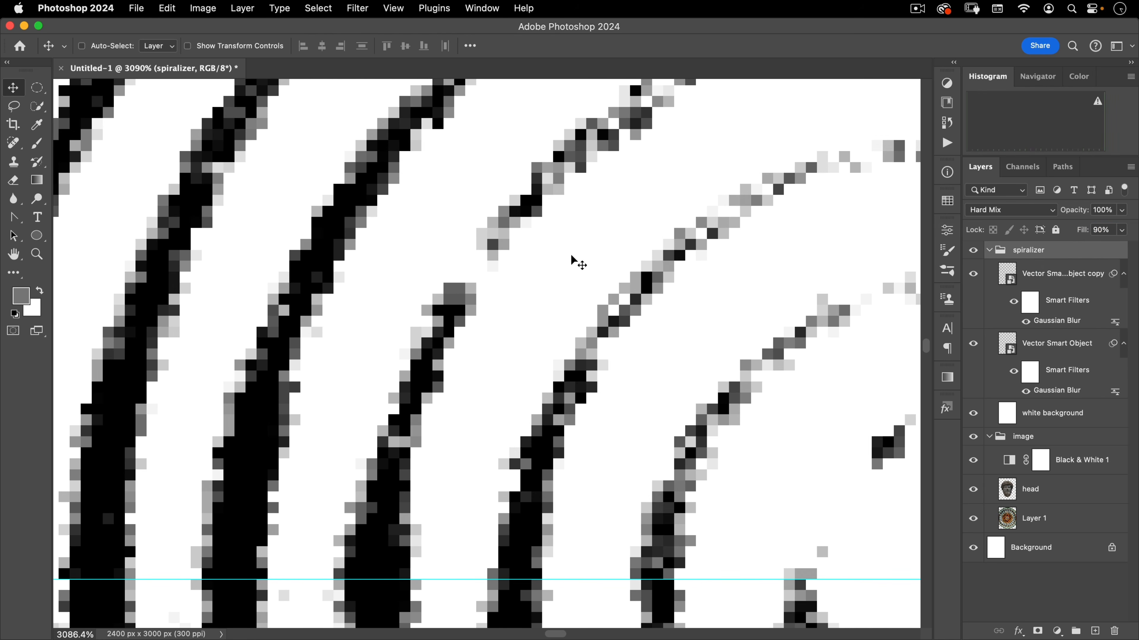
Try different opacity and fill values on the spiralizer group, returning to 100% opacity and 90% fill
drag(523, 330, 487, 371)
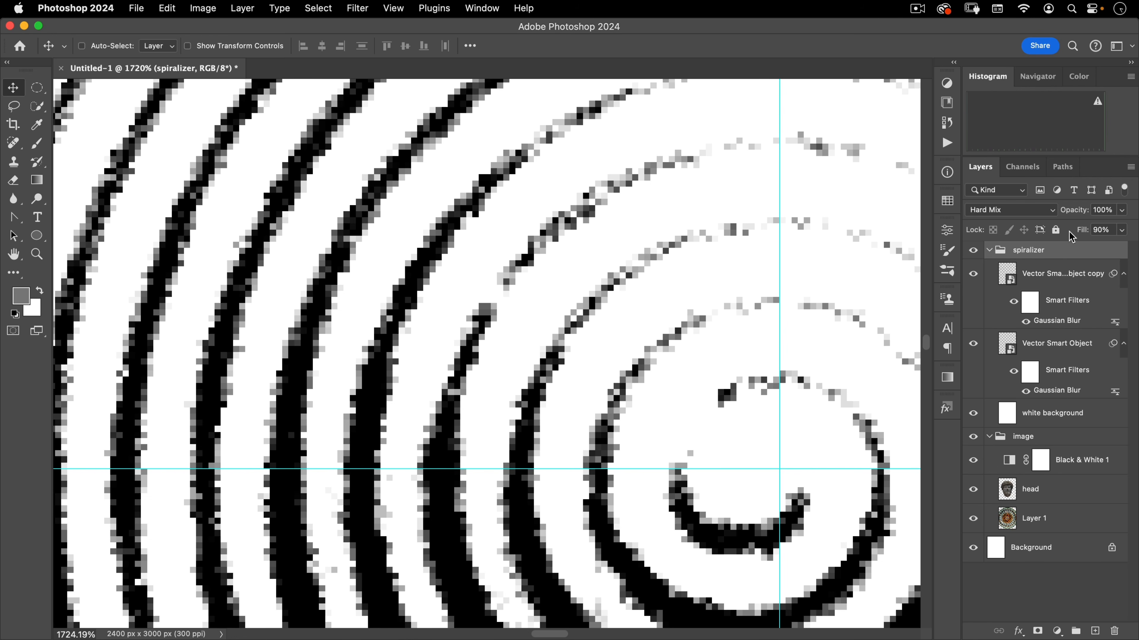
mouse_move(1081, 231)
mouse_down()
mouse_move(1103, 230)
mouse_move(1070, 213)
mouse_up()
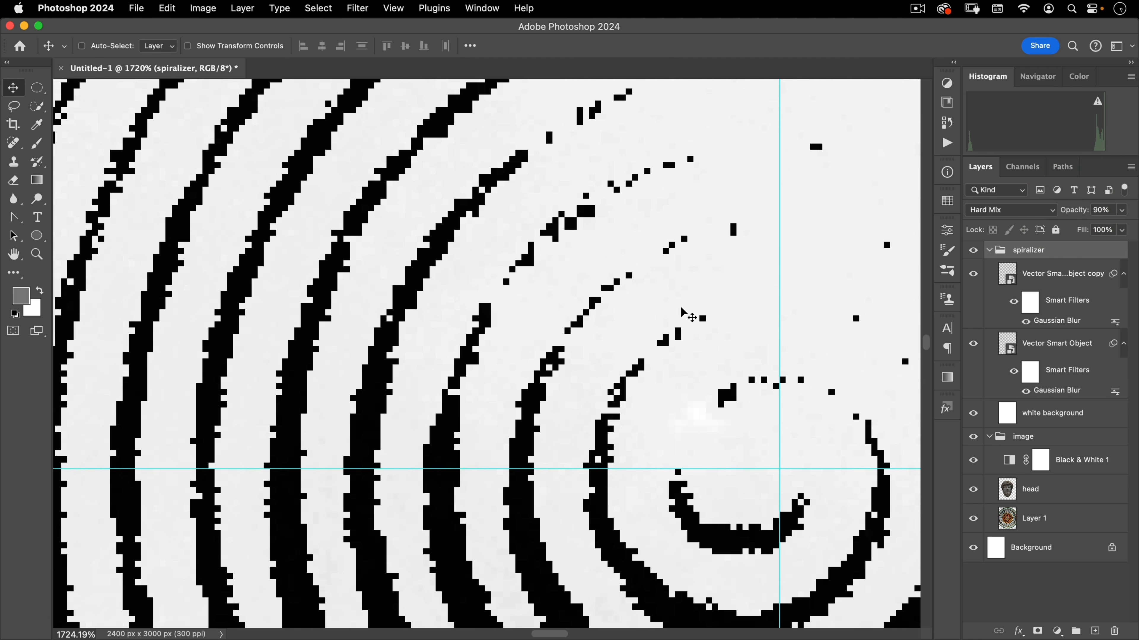
drag(1084, 214, 1063, 209)
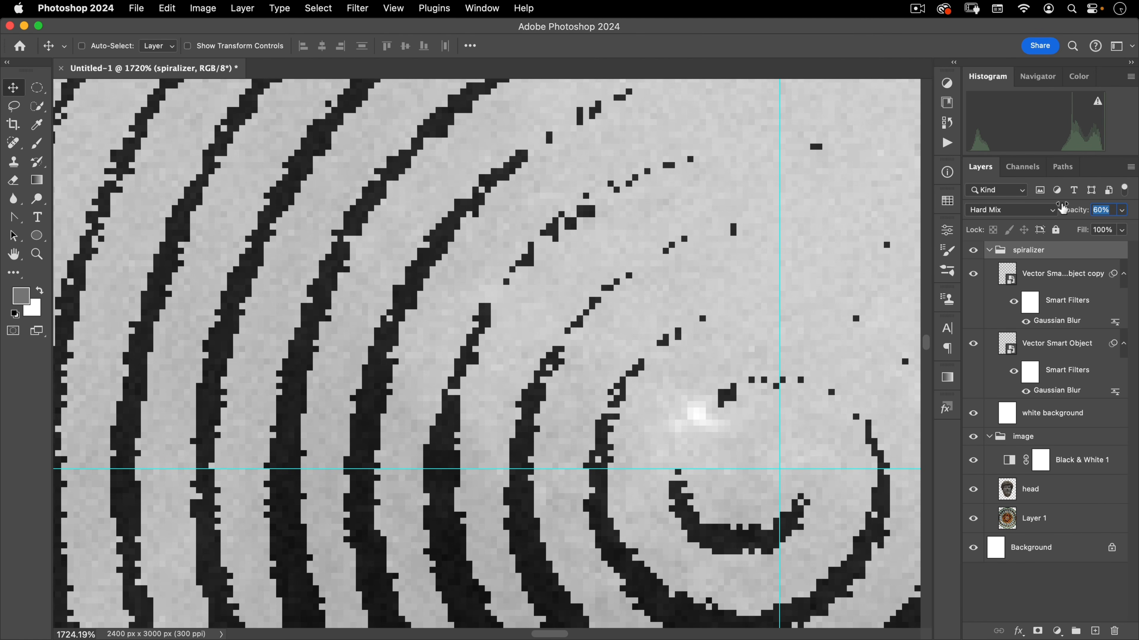
drag(1063, 208, 1063, 211)
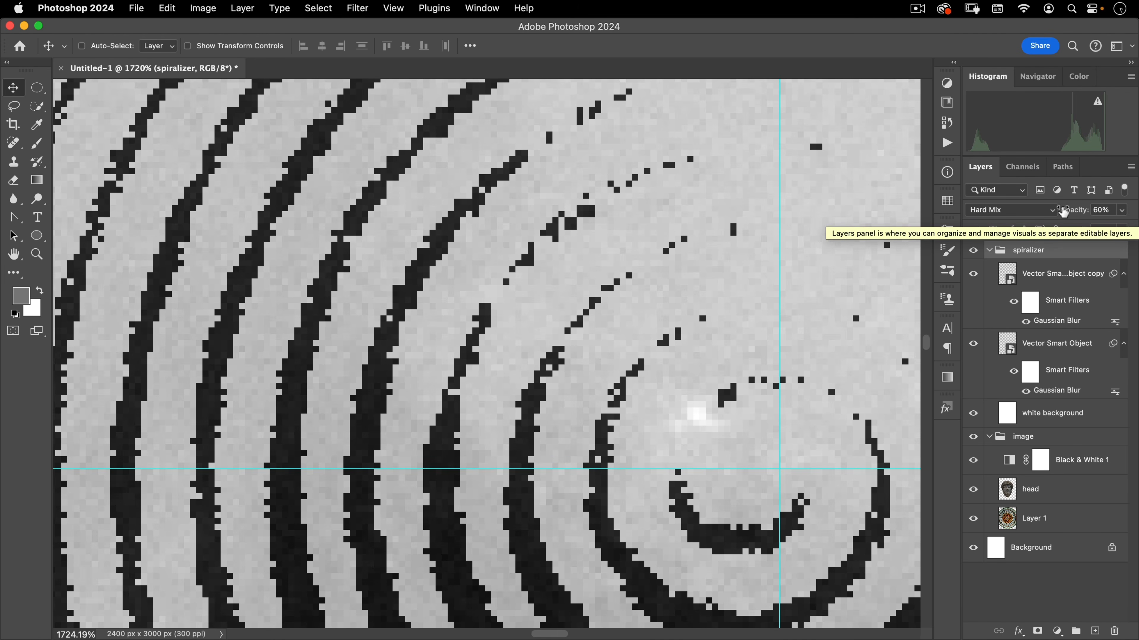
drag(1073, 210, 1114, 215)
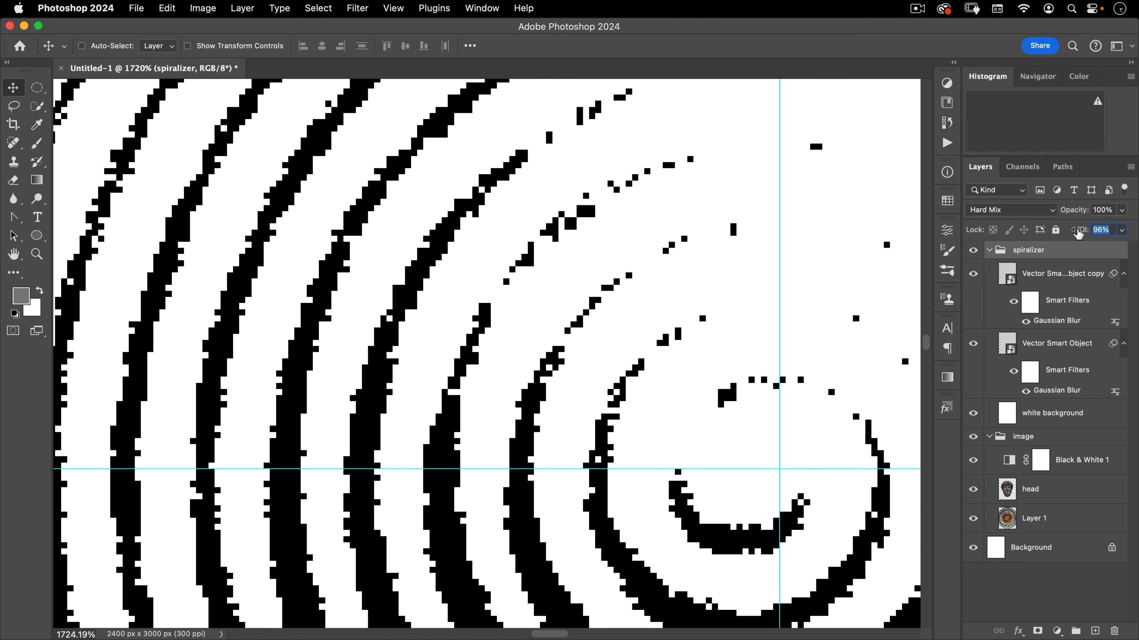
drag(1080, 230, 1074, 233)
Open the recent spec engraving reference image, examine its spiral nose detail, and return to the working document
key(super+space)
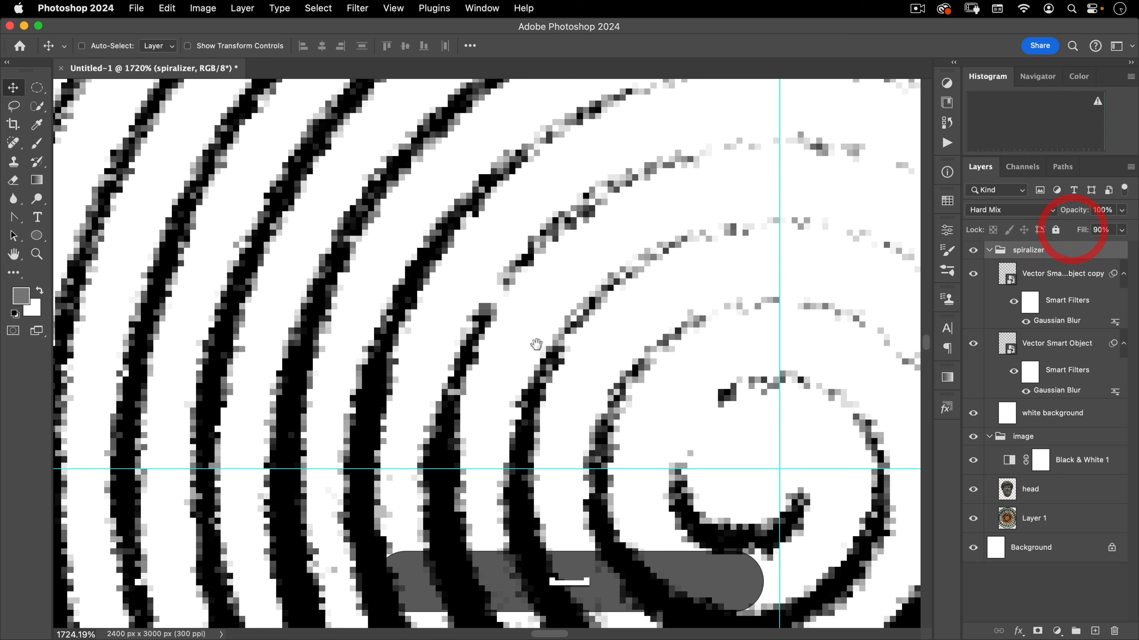
drag(541, 341, 341, 516)
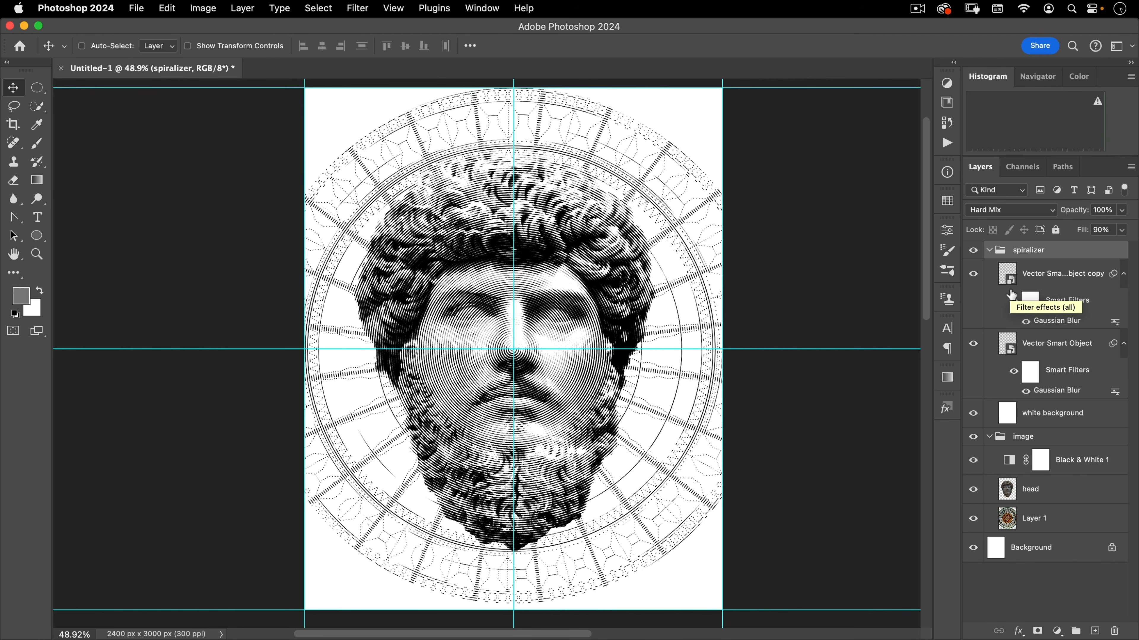
click(137, 8)
mouse_move(269, 84)
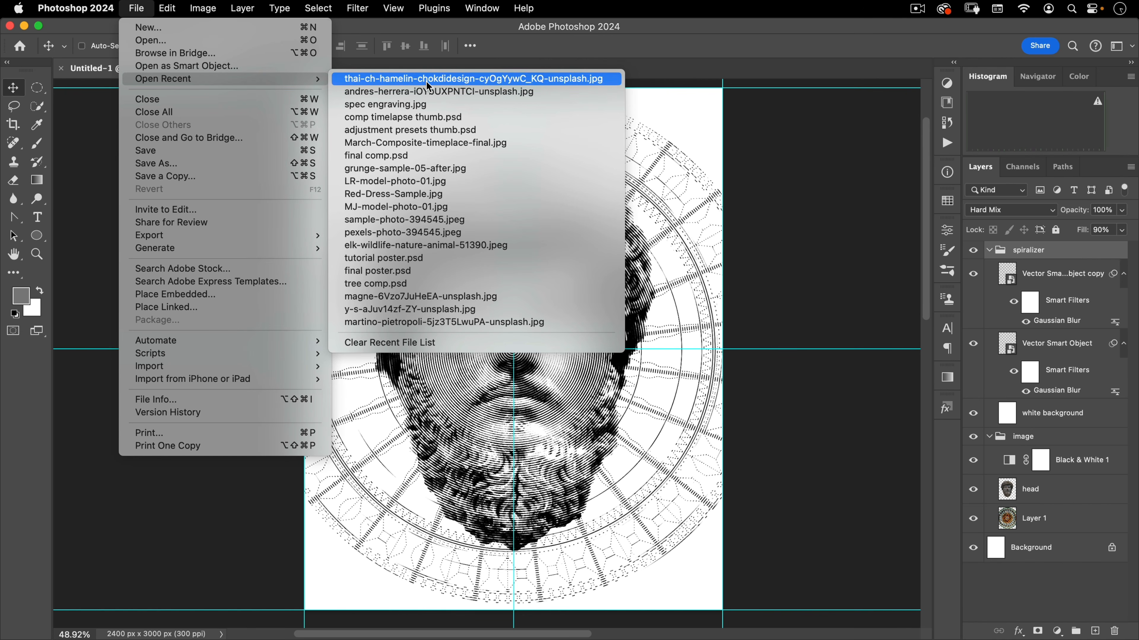
click(426, 106)
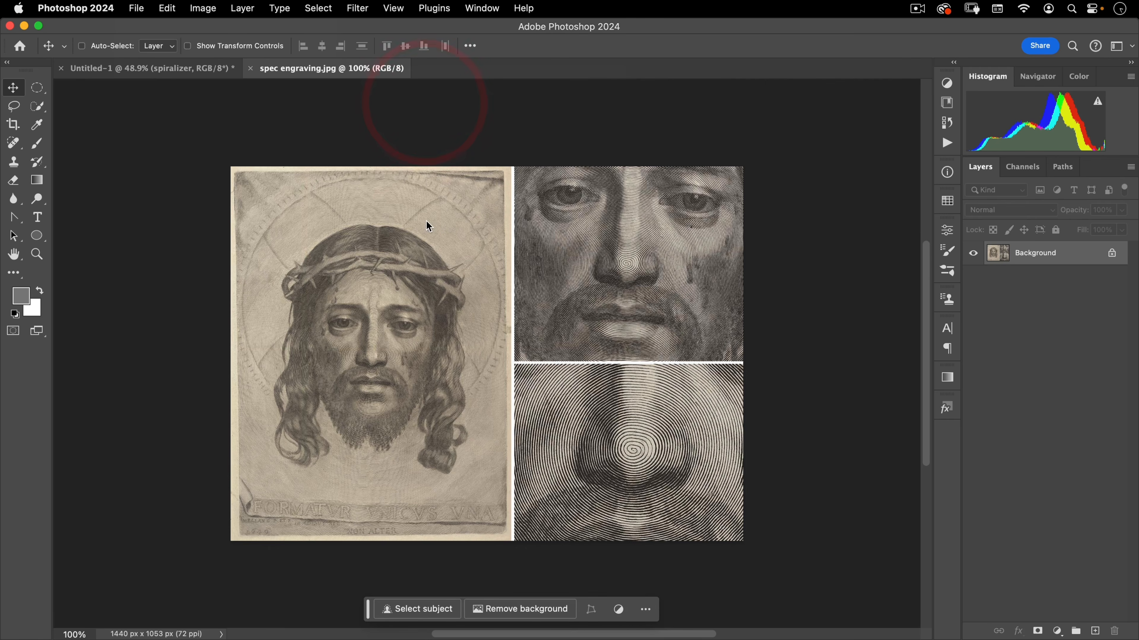
drag(708, 261, 798, 213)
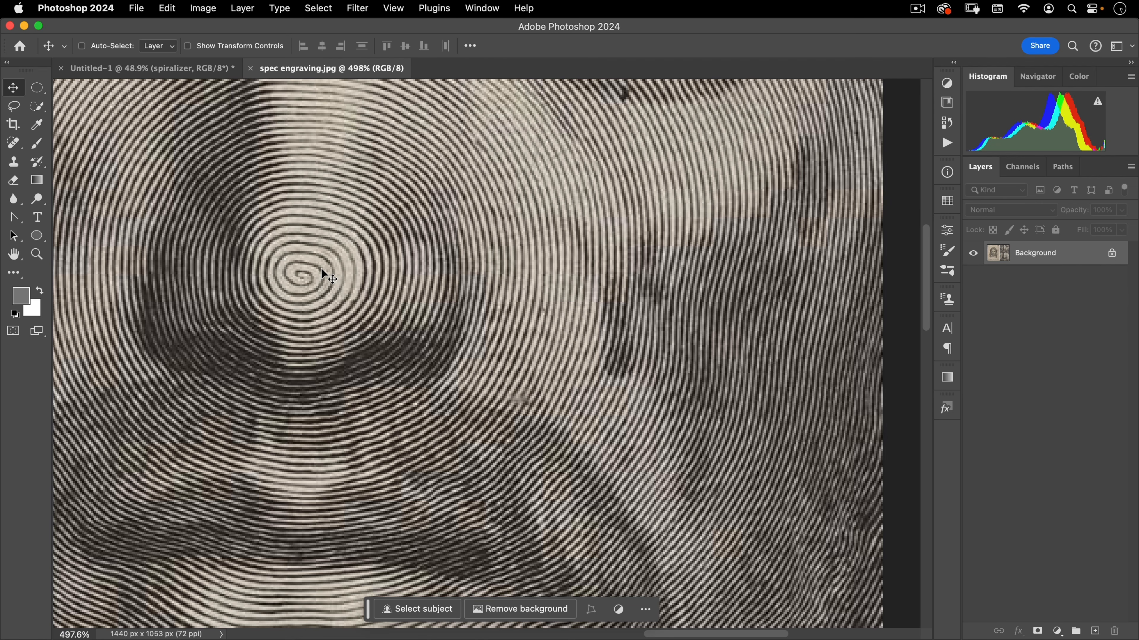
click(160, 67)
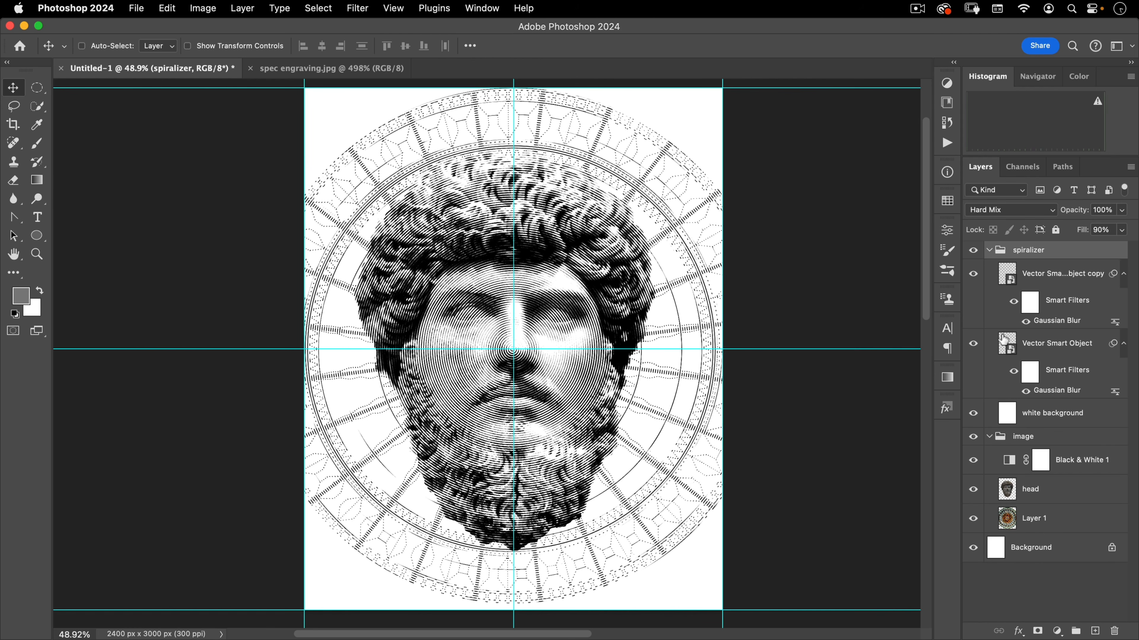
Add a new layer at the top of the layer stack and name it "displace pattern"
click(1095, 632)
drag(1040, 274, 1047, 244)
double_click(1026, 256)
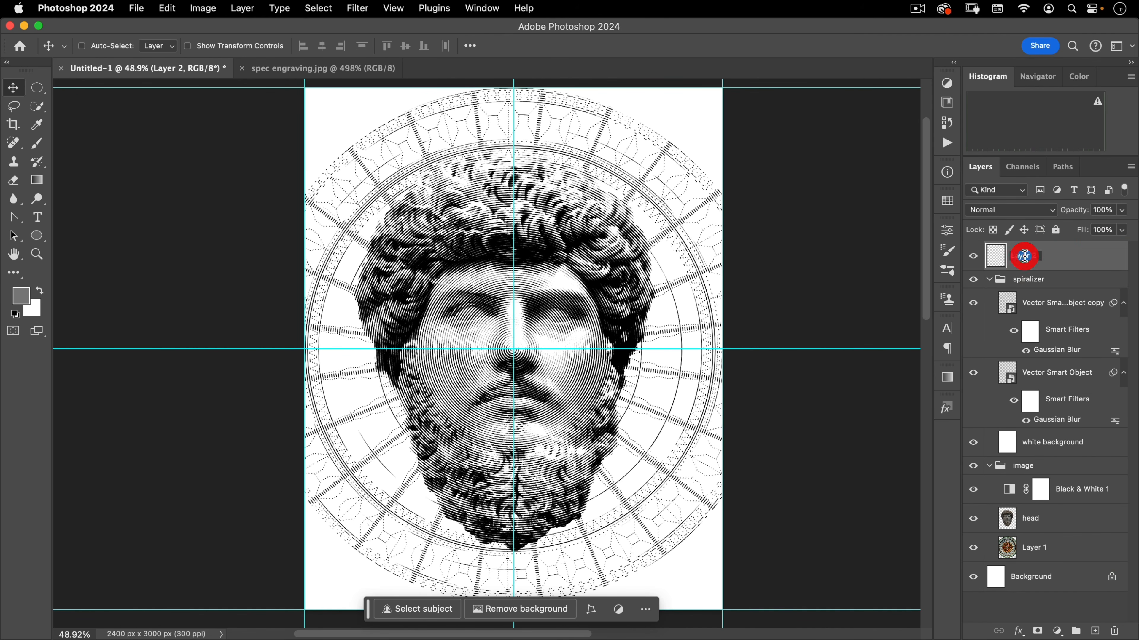
text(displace)
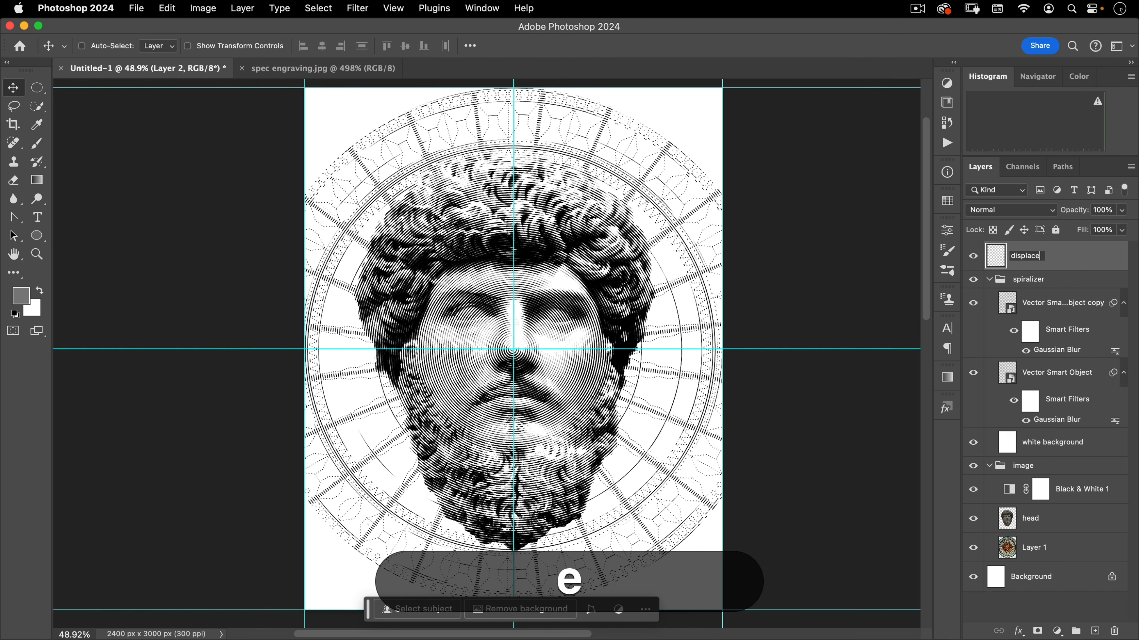
text( pattern)
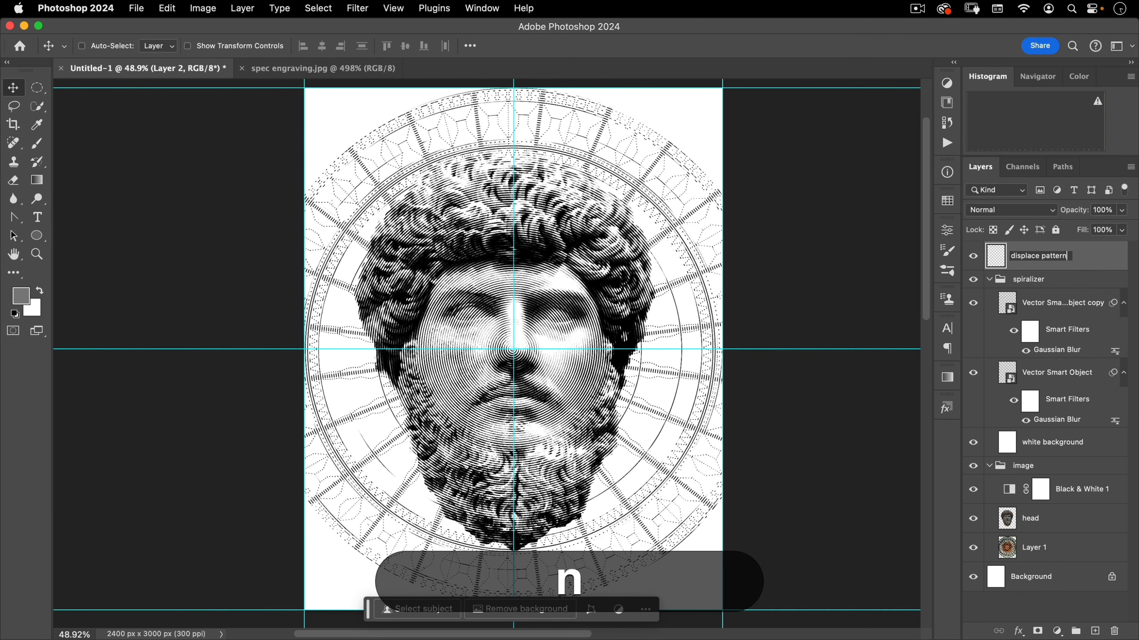
key(Return)
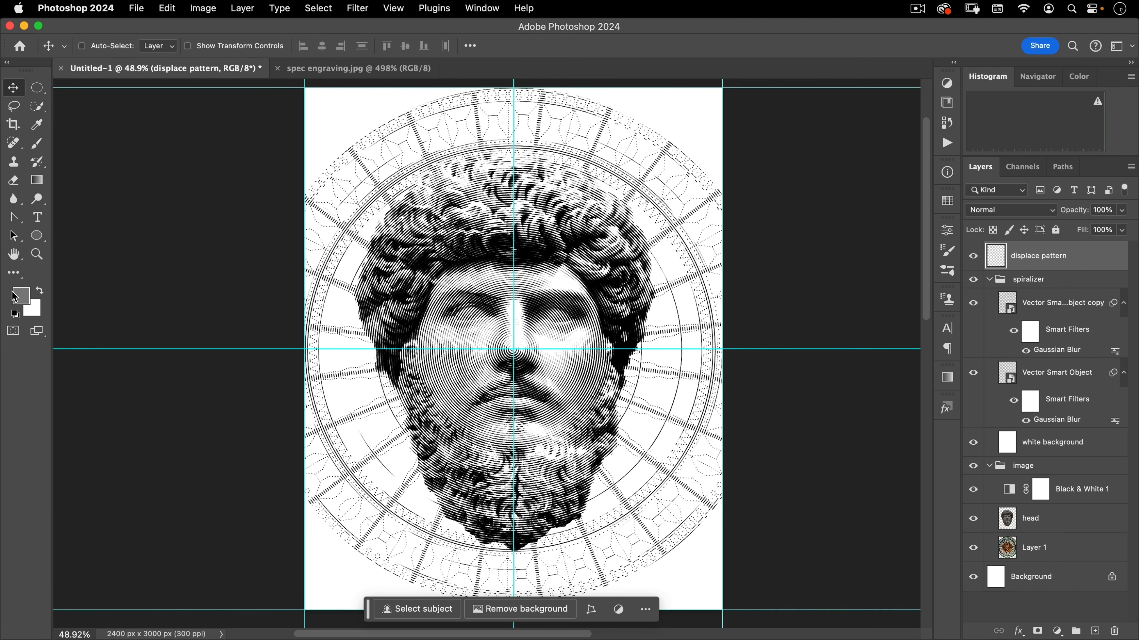
Reset colors to default black and white and render Clouds onto the displace pattern layer
key(d)
click(357, 8)
mouse_move(366, 252)
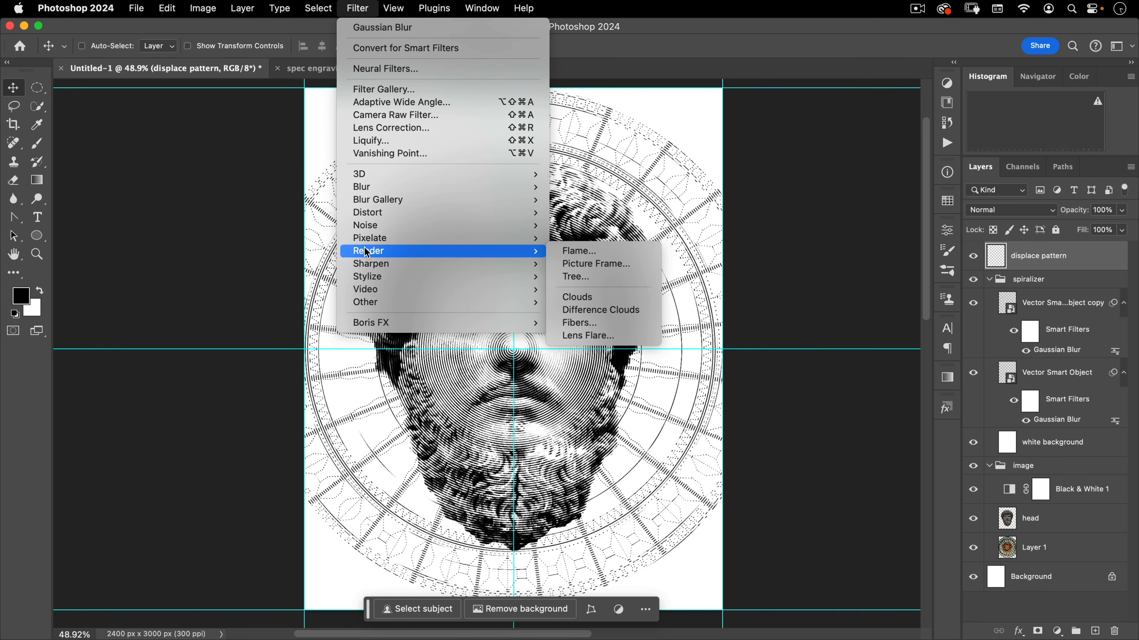
click(595, 298)
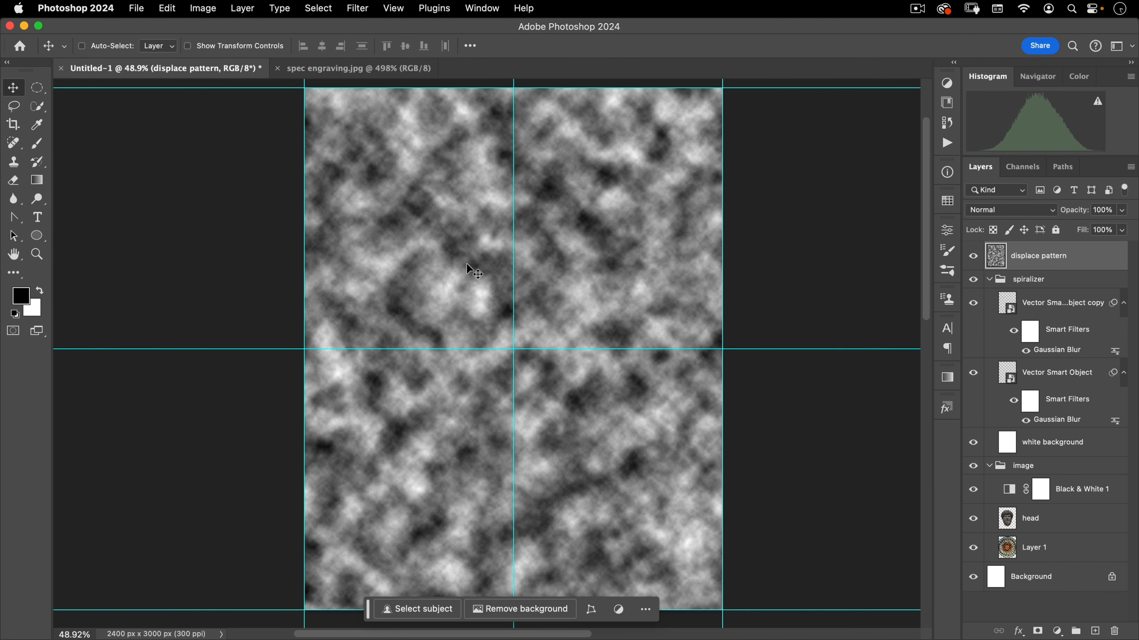
Duplicate the image as a new document named "displacement map"
mouse_move(443, 278)
mouse_down()
mouse_move(564, 211)
mouse_move(465, 327)
mouse_move(456, 295)
mouse_up()
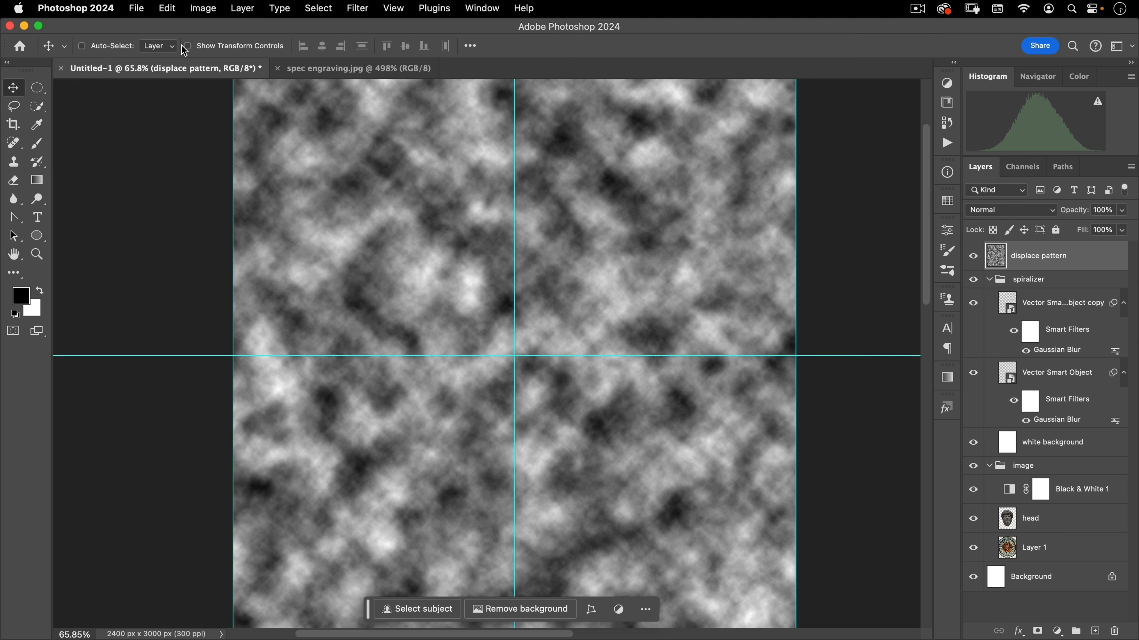
click(197, 8)
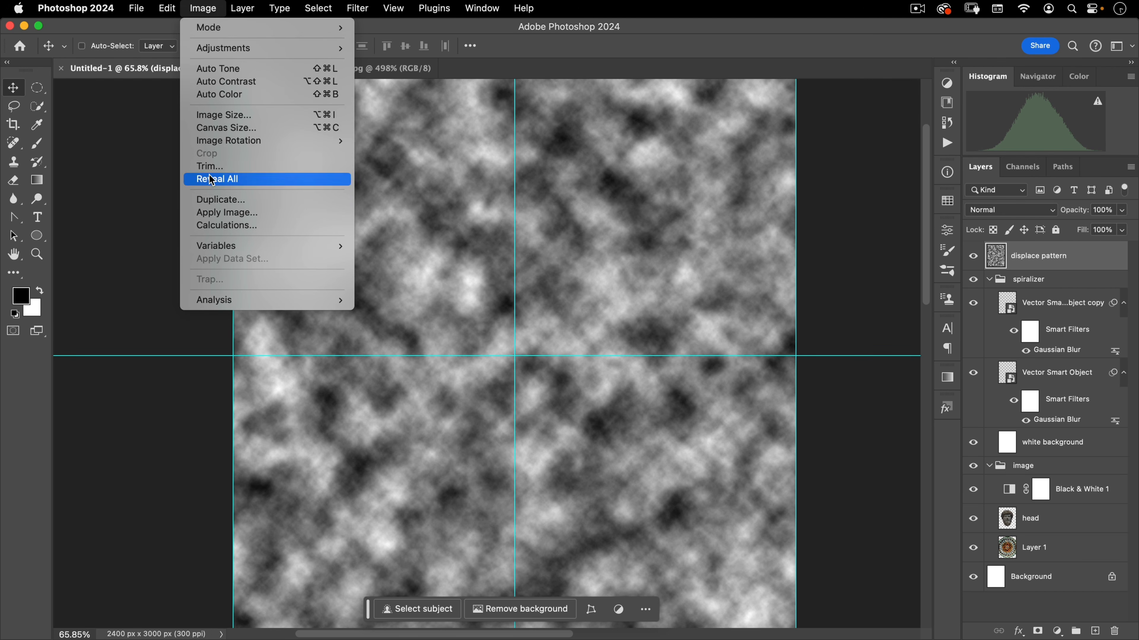
click(209, 199)
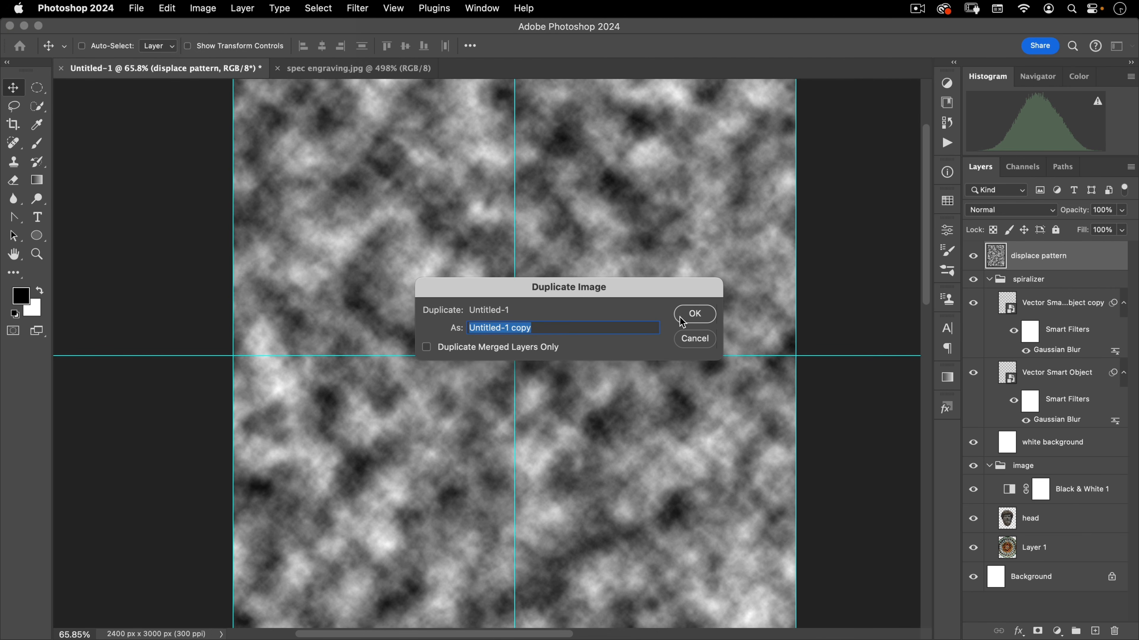
text(displ)
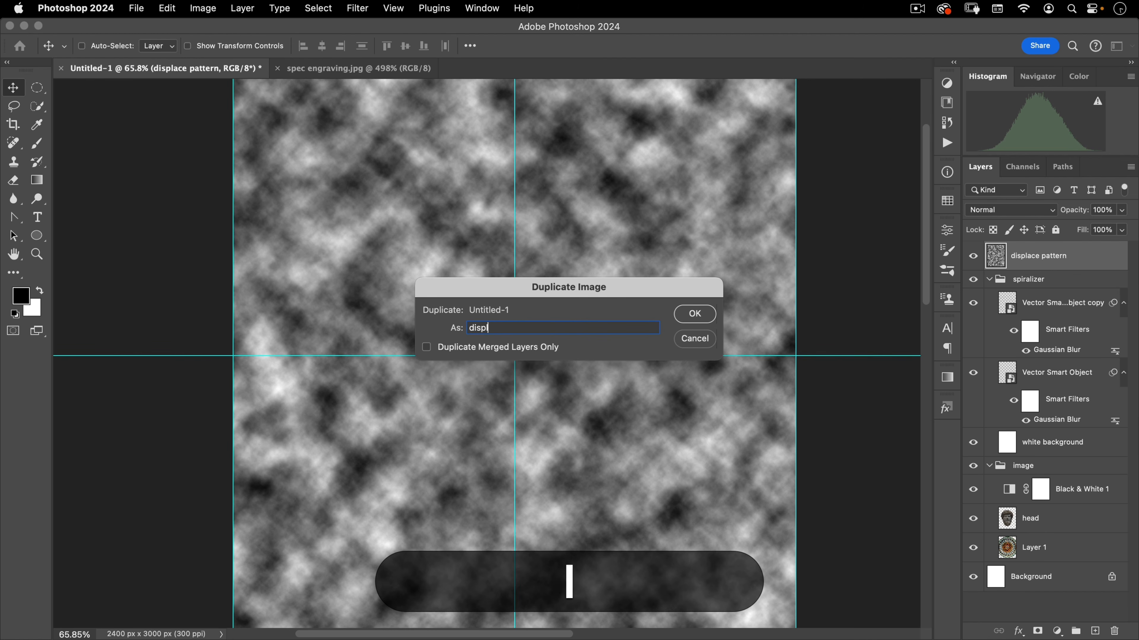
text(acement map)
key(Return)
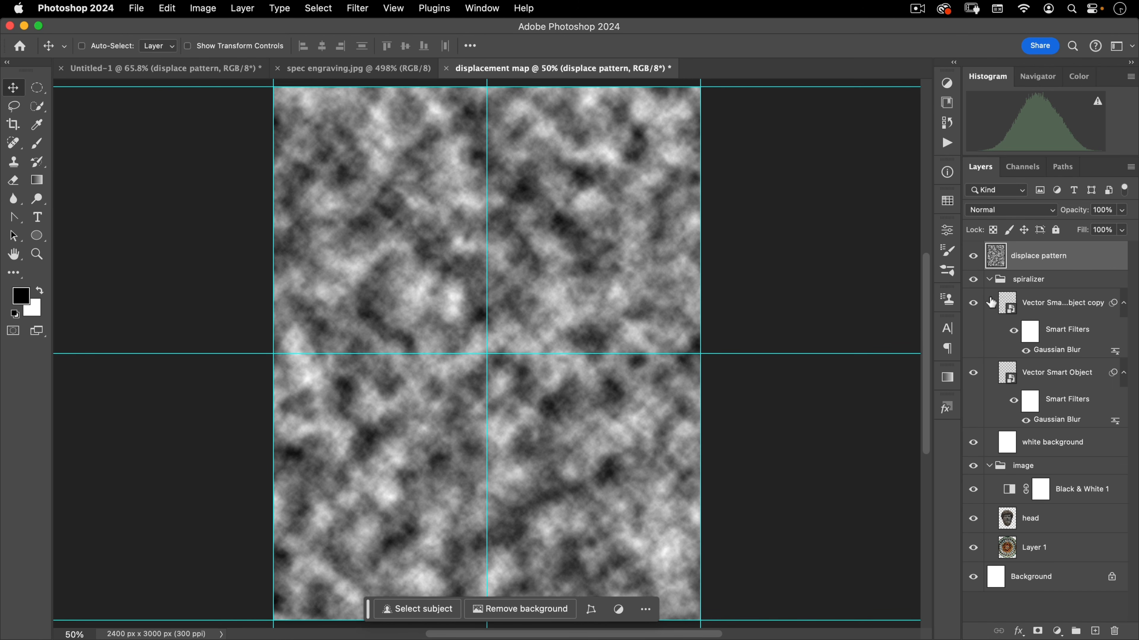
In the displacement map document, delete every layer except displace pattern and Background
click(1048, 269)
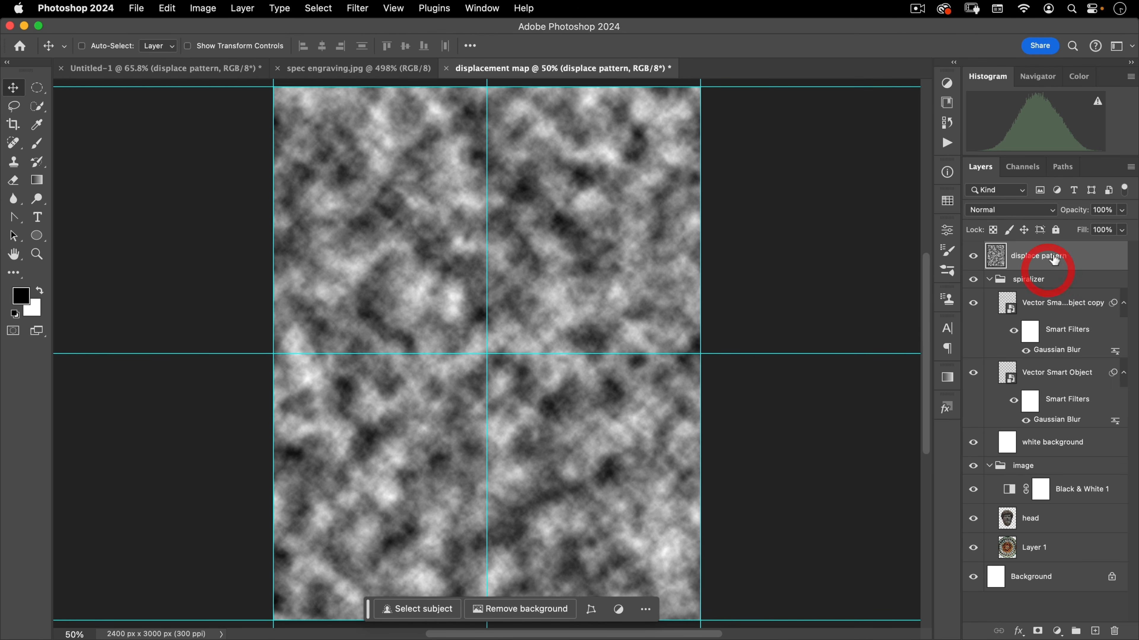
click(1039, 283)
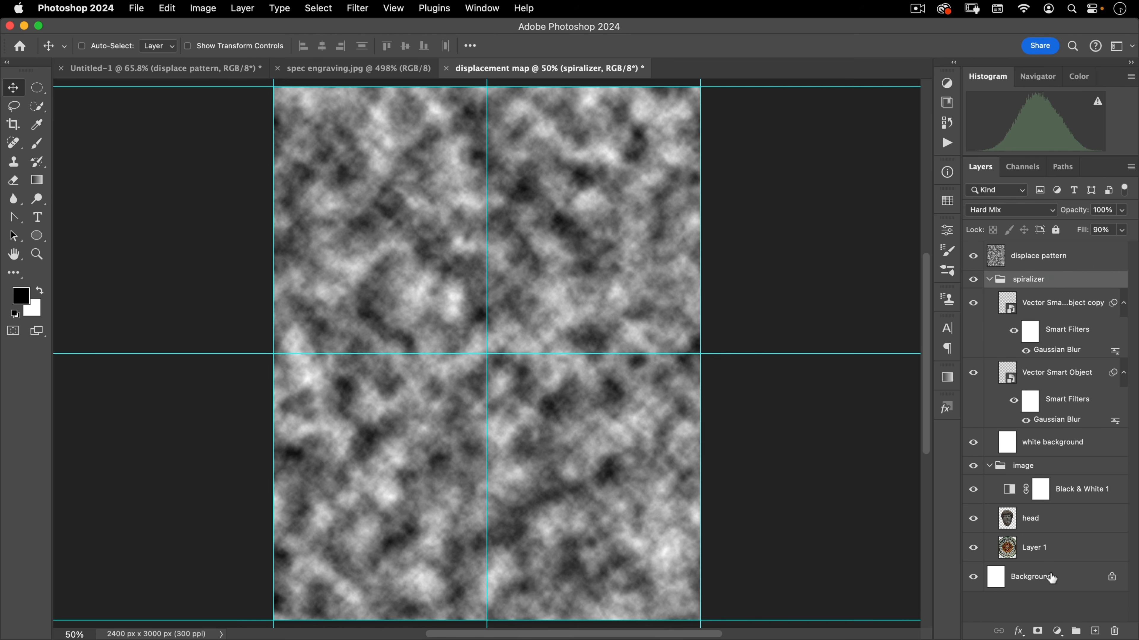
shift+click(1056, 549)
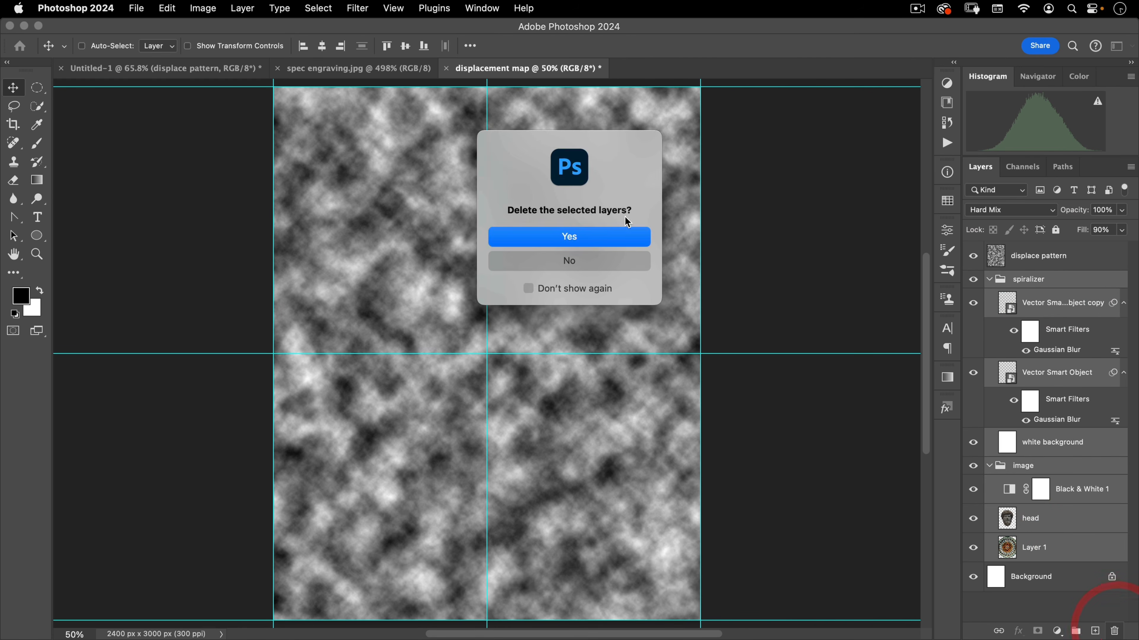
click(605, 231)
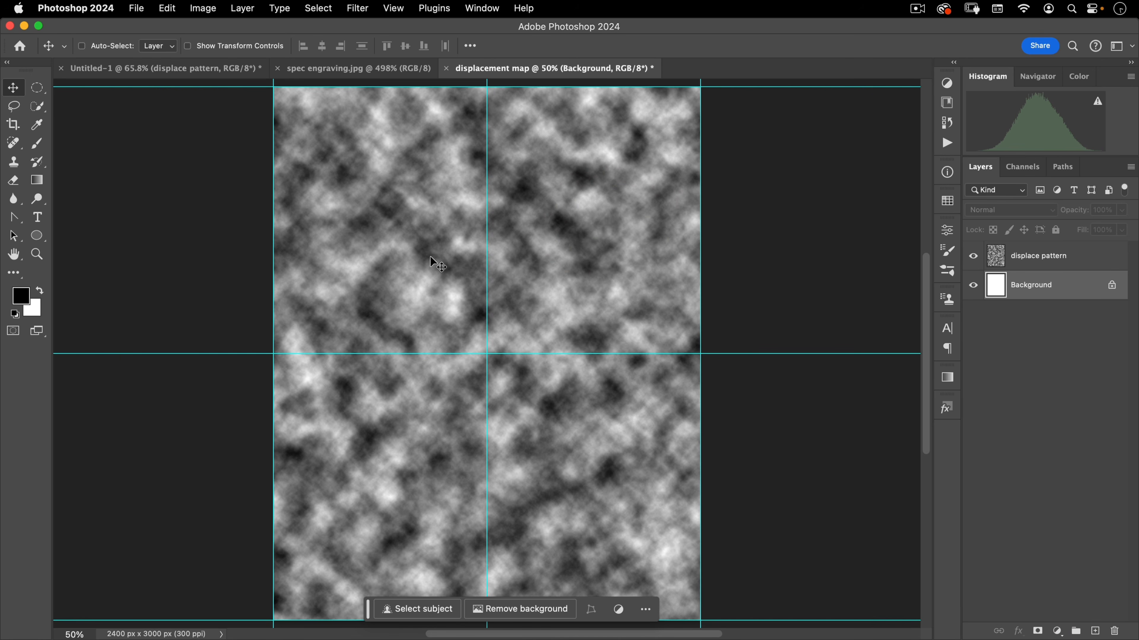
Save the document as displacement map.psd in the assets folder with Maximize Compatibility on
key(shift+super)
key(shift+super+s)
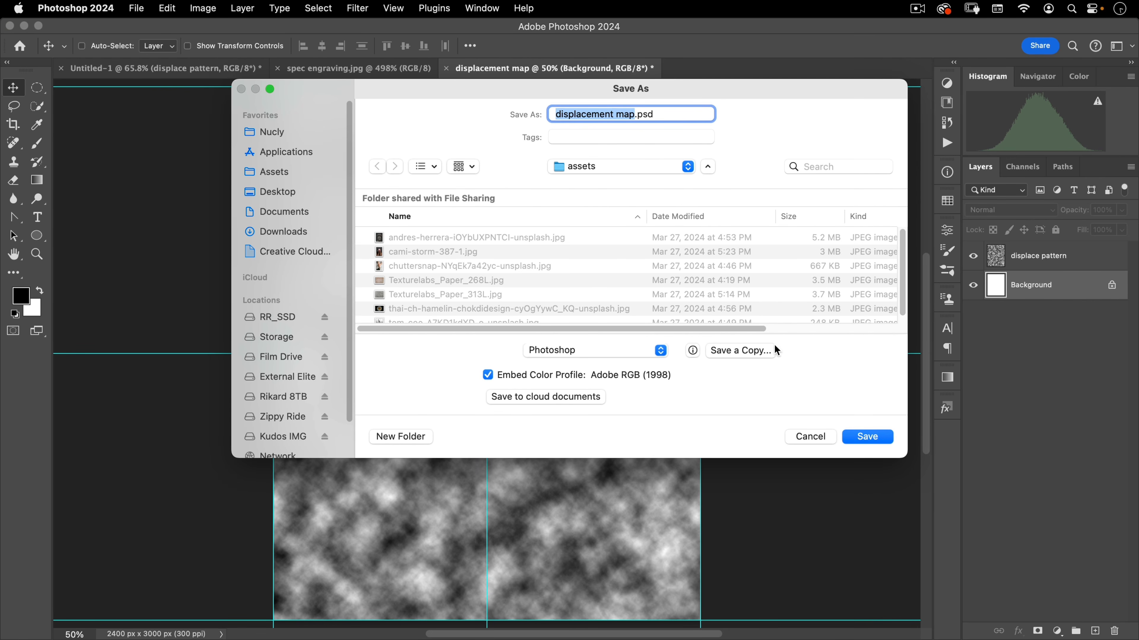
click(864, 435)
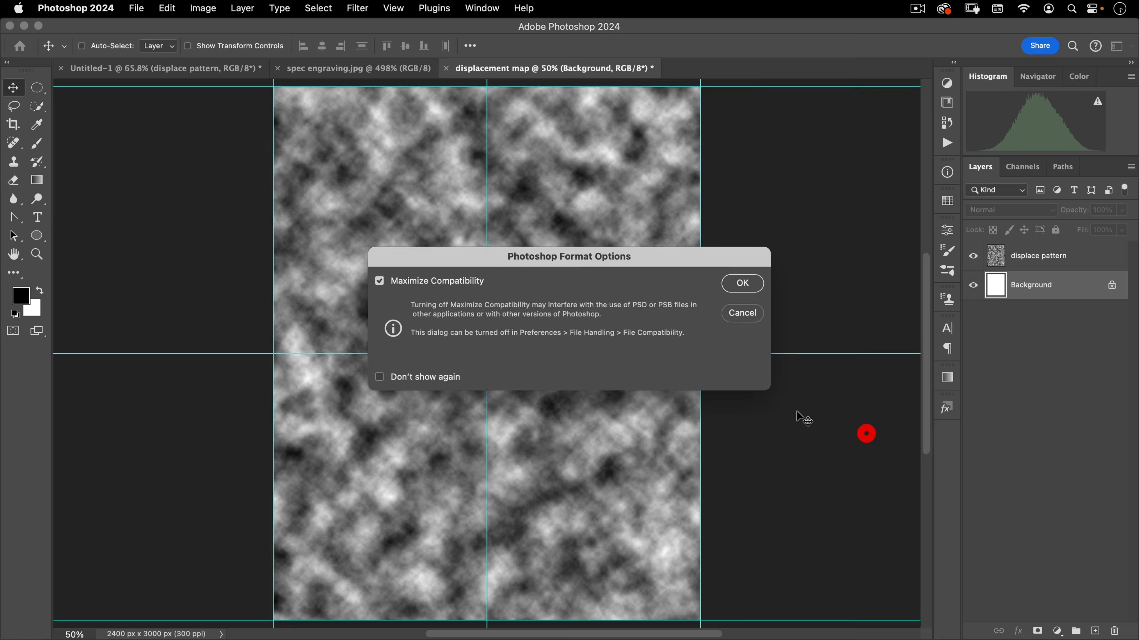
click(756, 282)
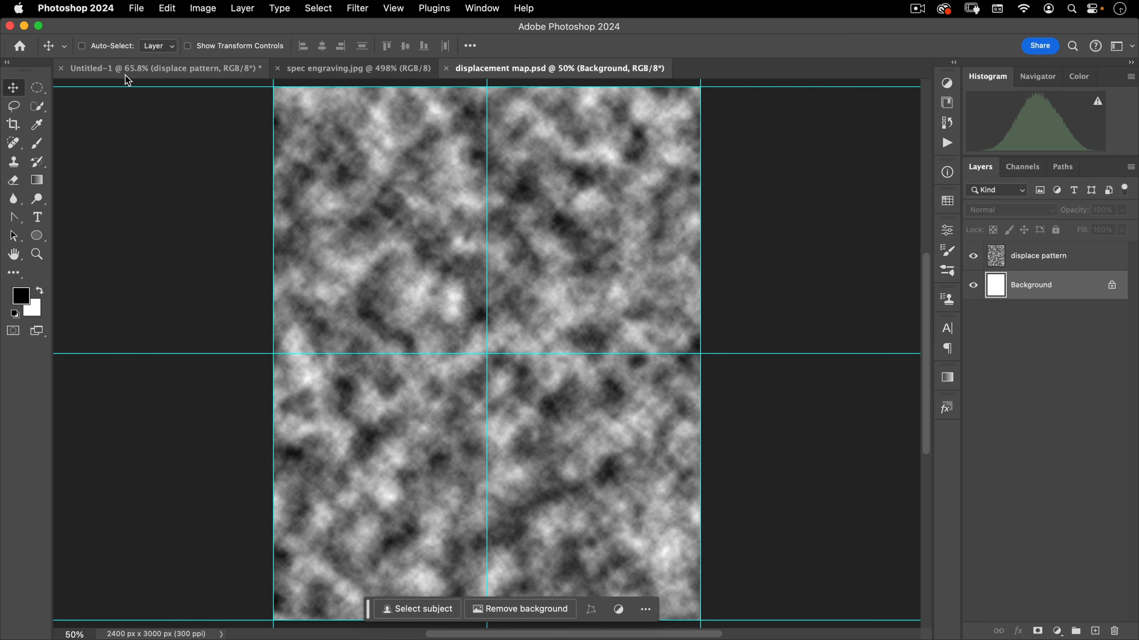
Switch back to the main document and delete its displace pattern layer
click(171, 72)
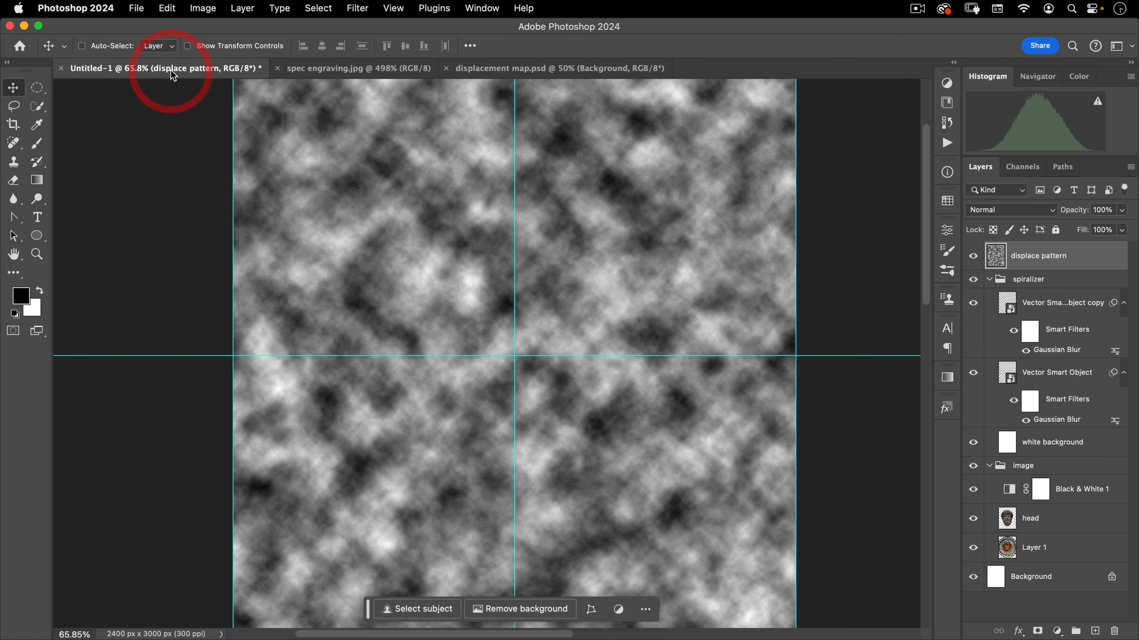
drag(1037, 264, 1114, 630)
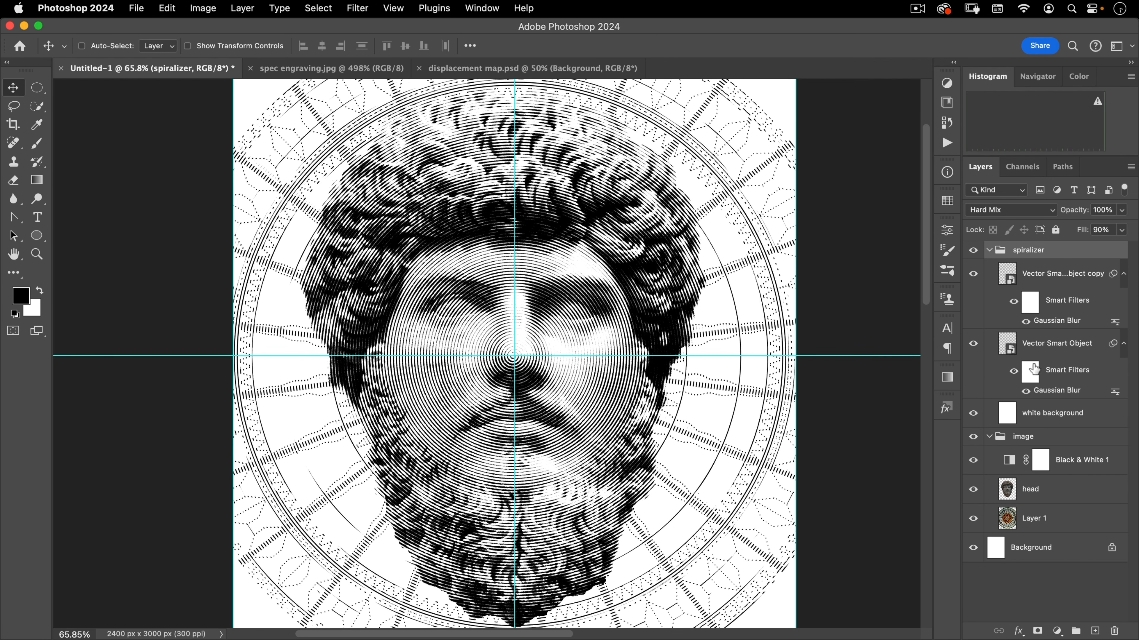
Compare the two Vector Smart Object layers in the spiralizer group by selecting them alternately
click(1030, 278)
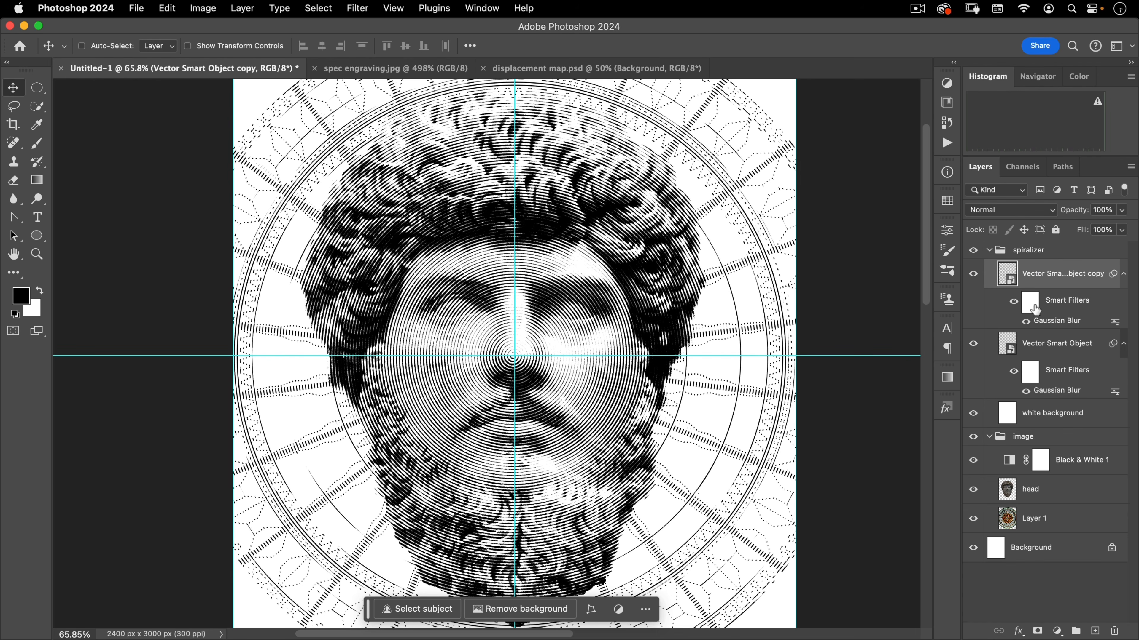
click(1035, 344)
click(1048, 274)
click(1049, 345)
click(1051, 274)
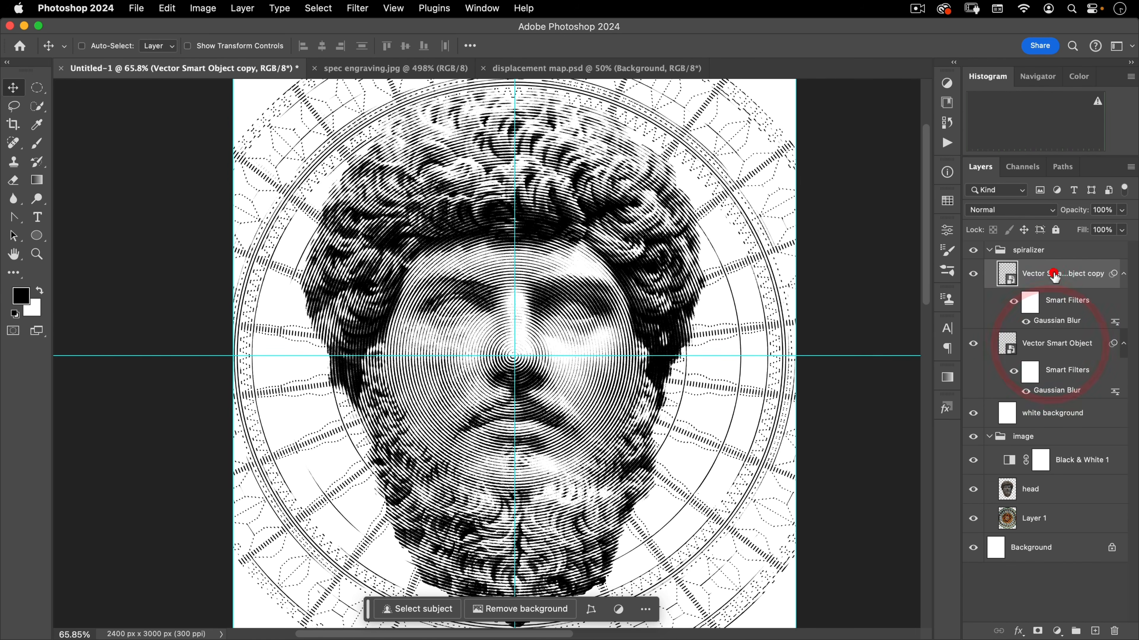
shift+click(1038, 345)
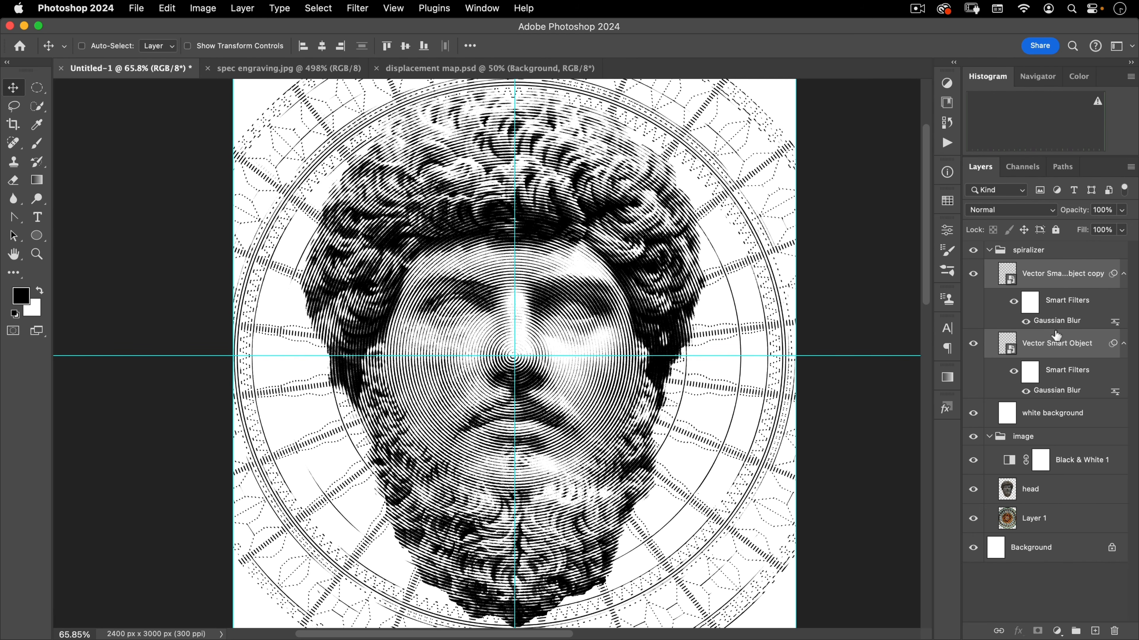
double_click(1039, 391)
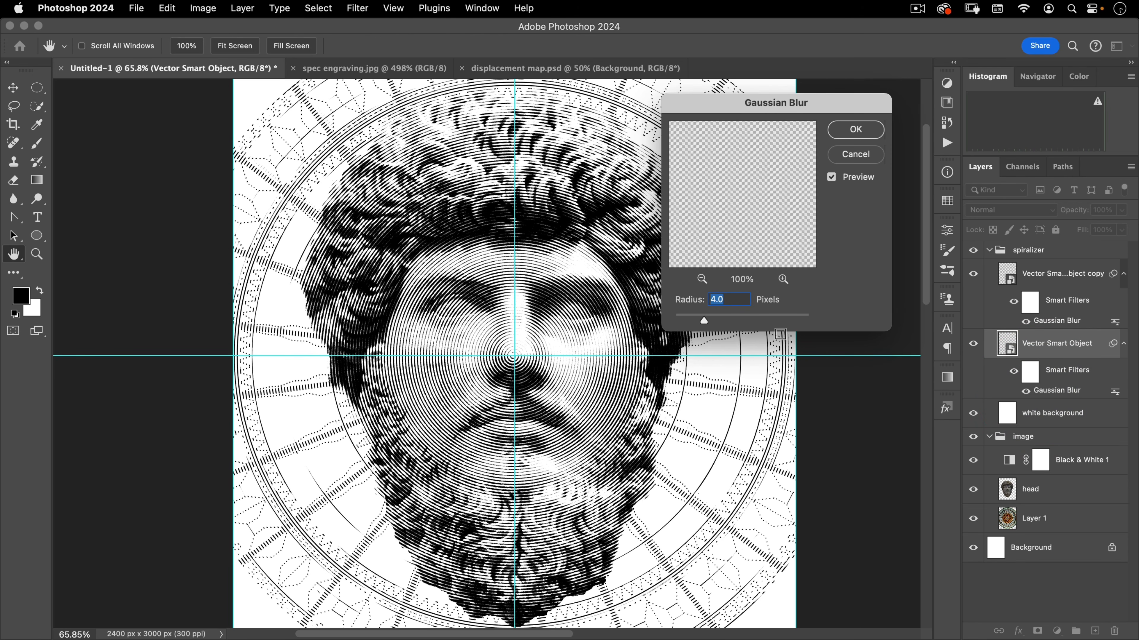
text(9)
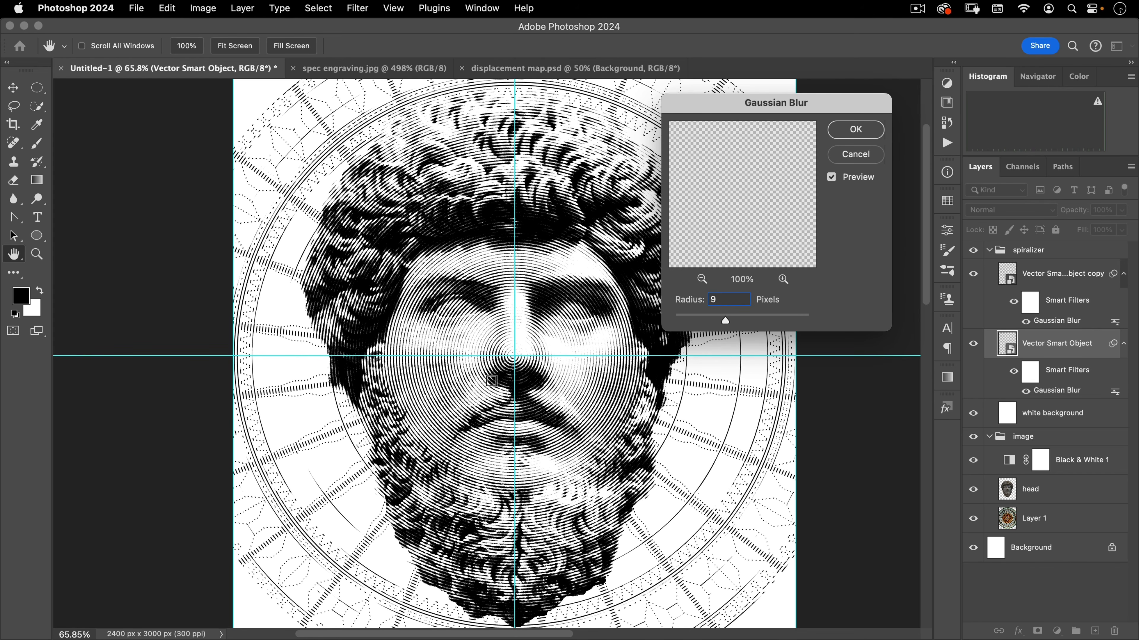
click(837, 158)
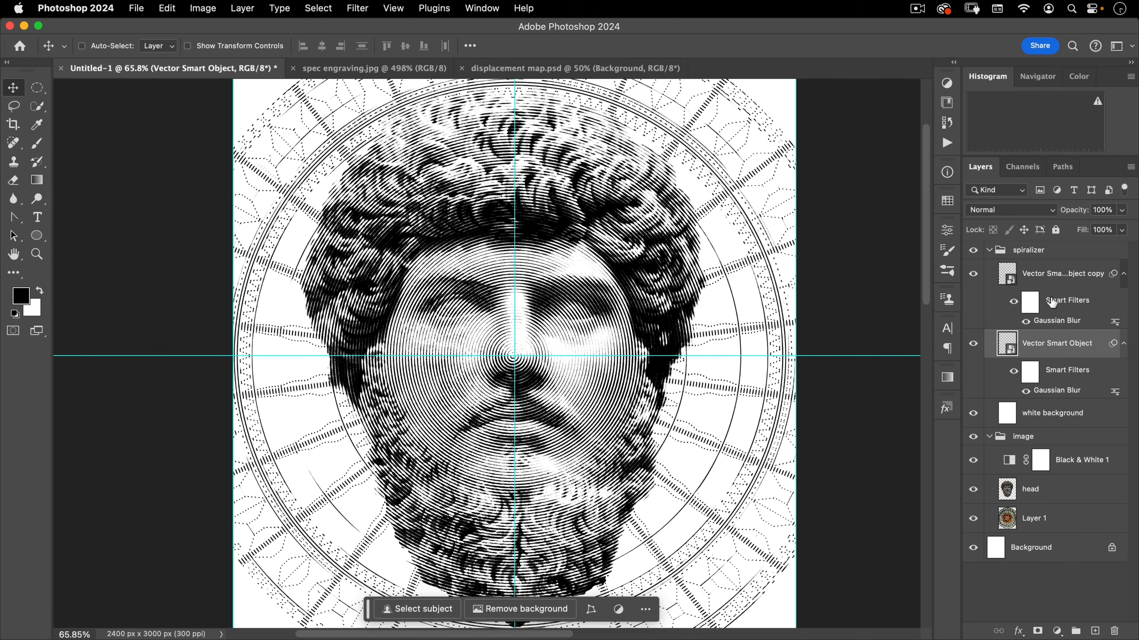
Apply a Displace filter with horizontal and vertical scale 5 to the lower Vector Smart Object, using displacement map.psd
click(1031, 273)
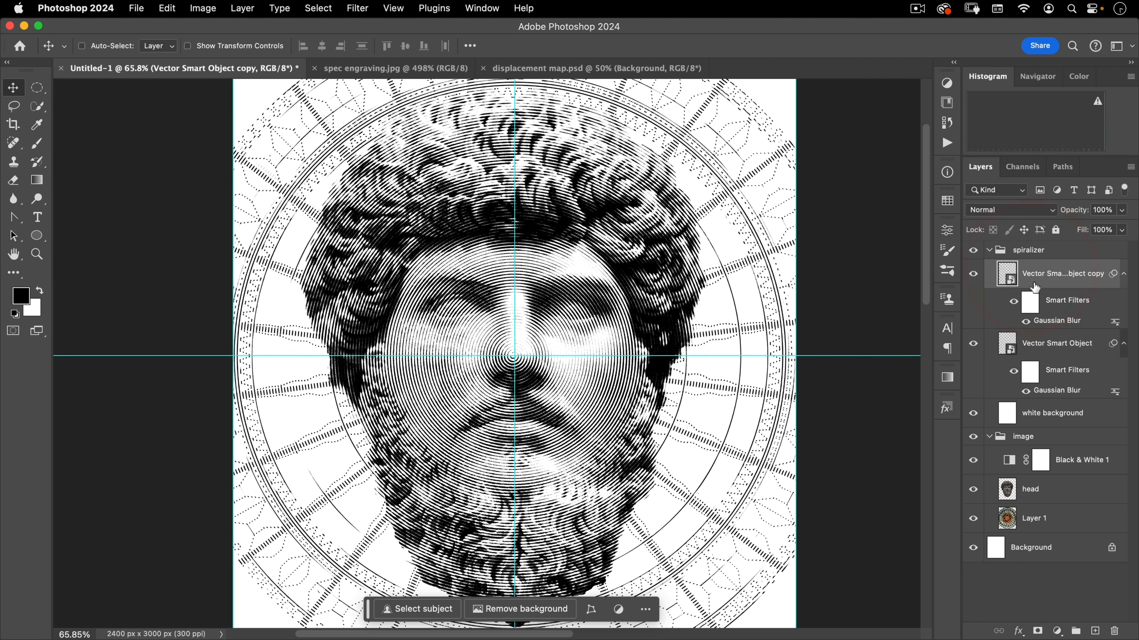
click(1038, 276)
click(1036, 350)
click(1036, 276)
click(1036, 354)
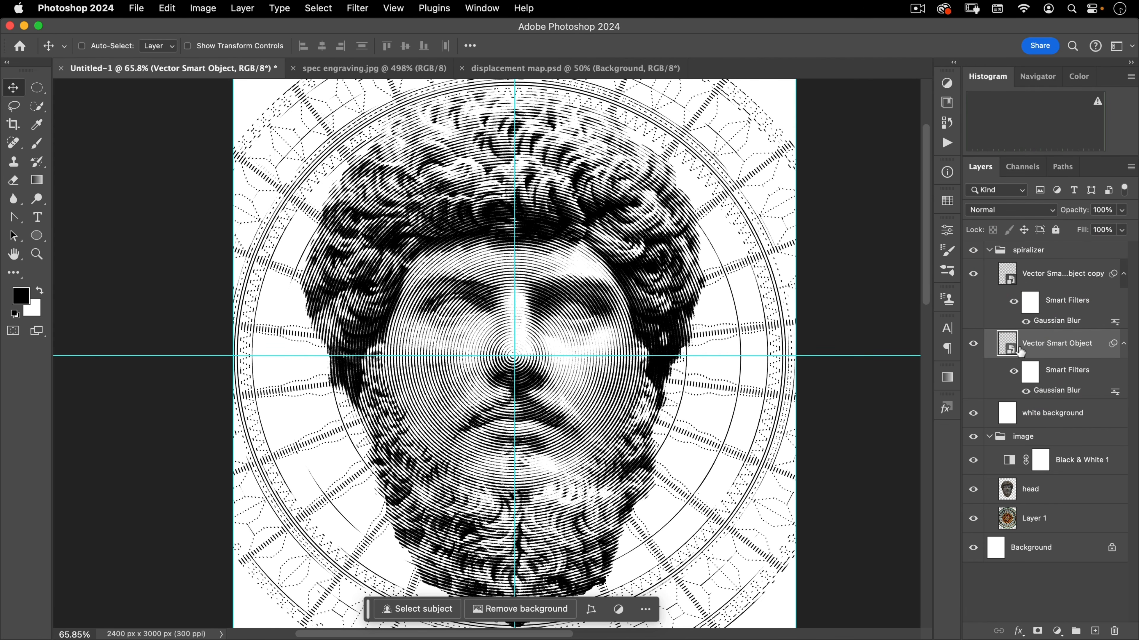
click(358, 8)
mouse_move(368, 231)
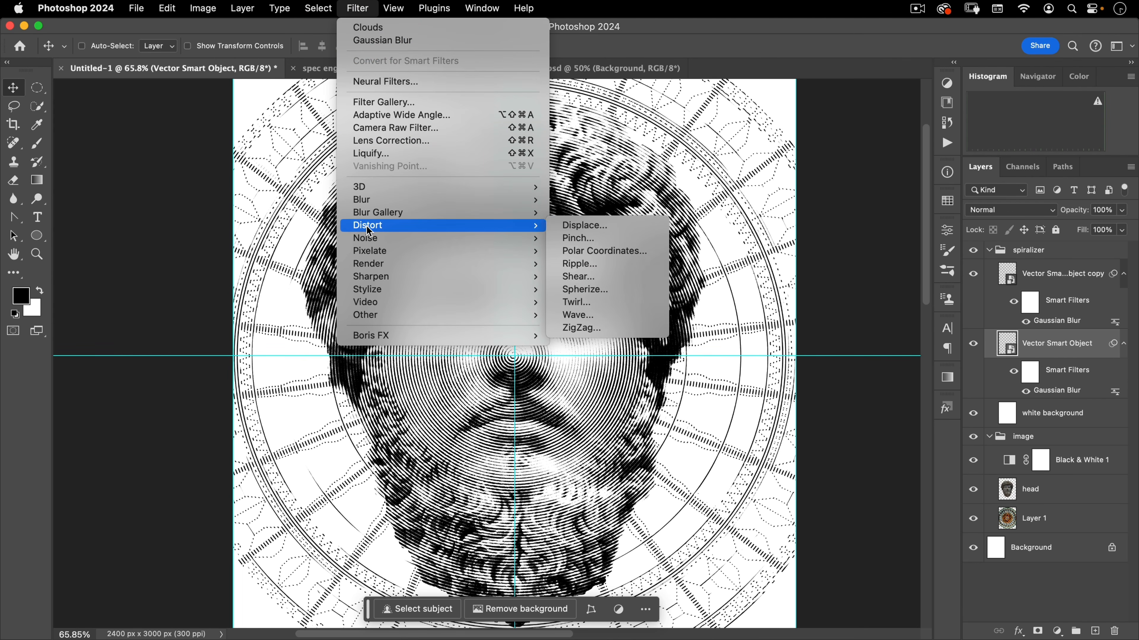
click(607, 226)
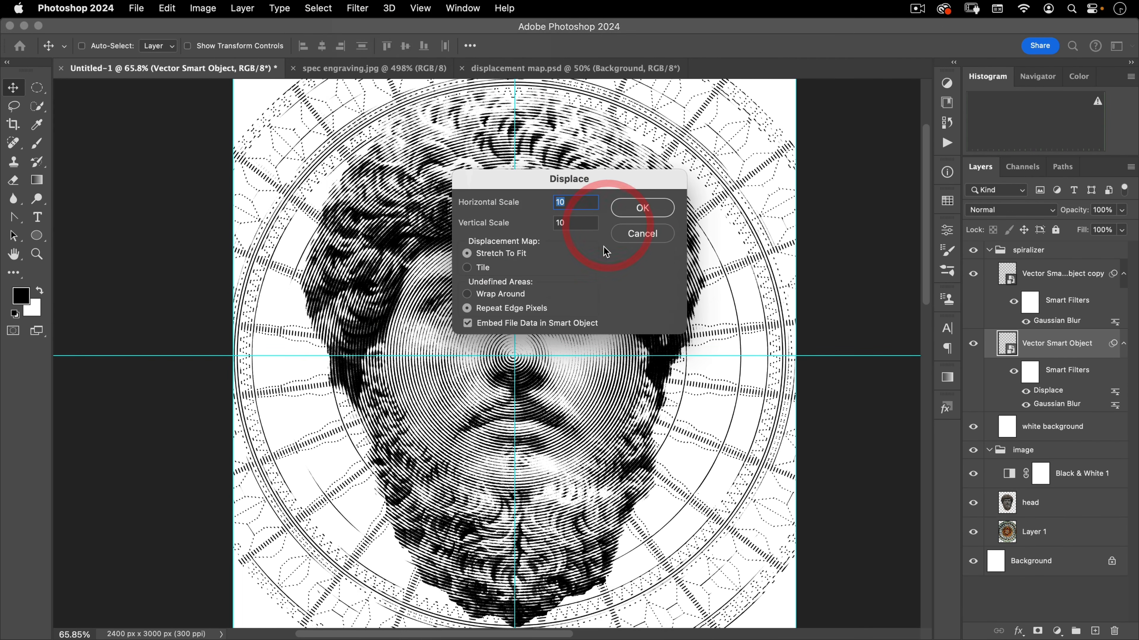
drag(574, 178, 719, 188)
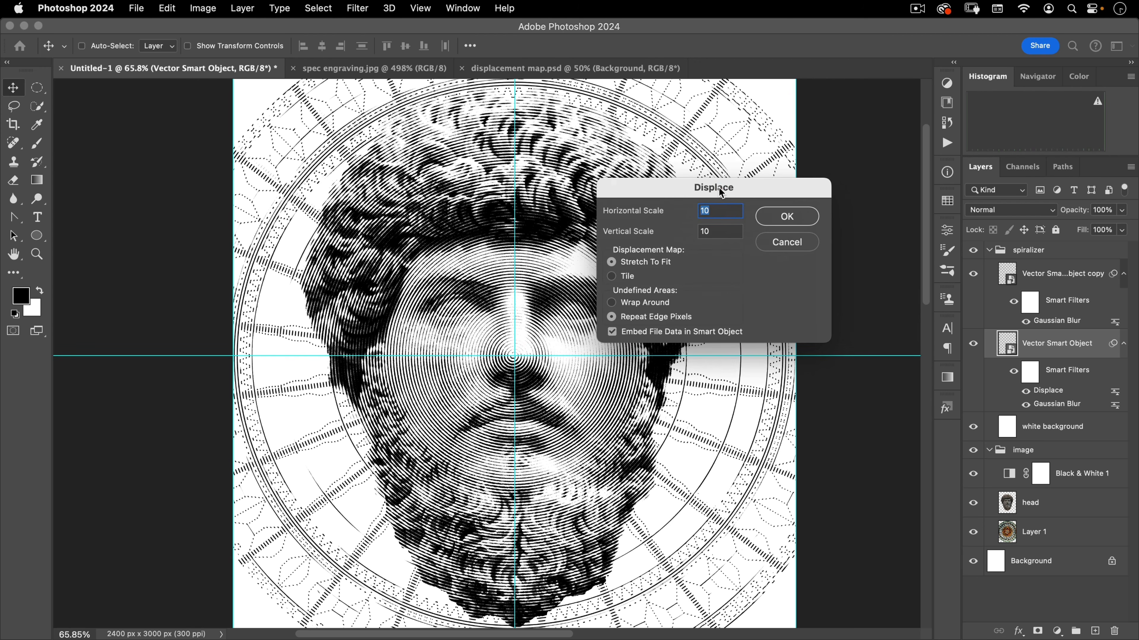
text(5)
key(Tab)
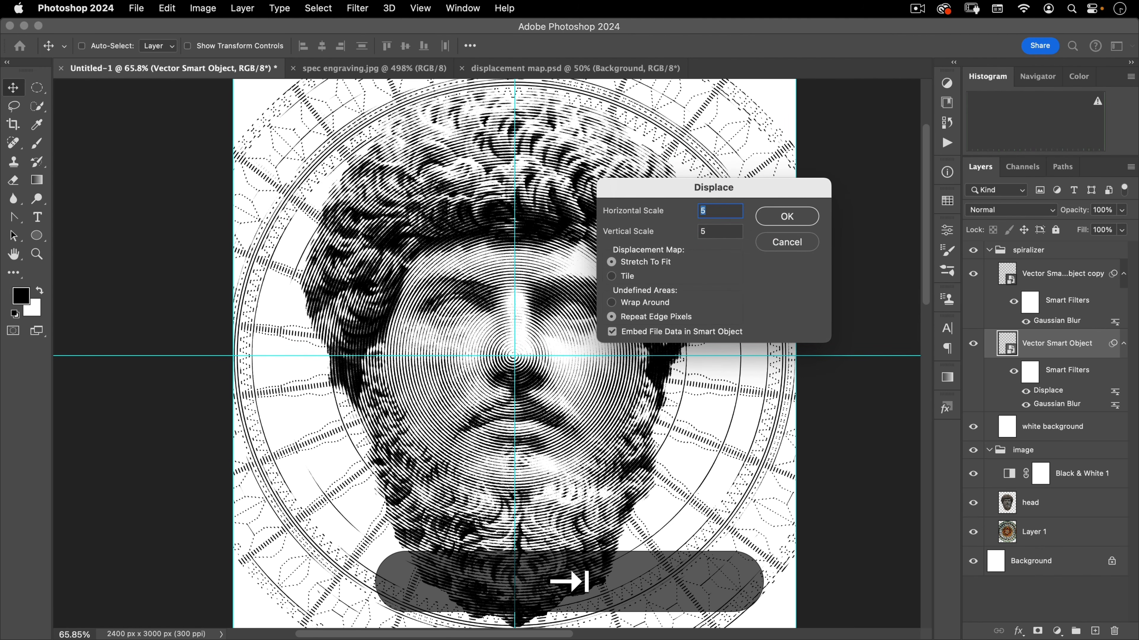
click(788, 216)
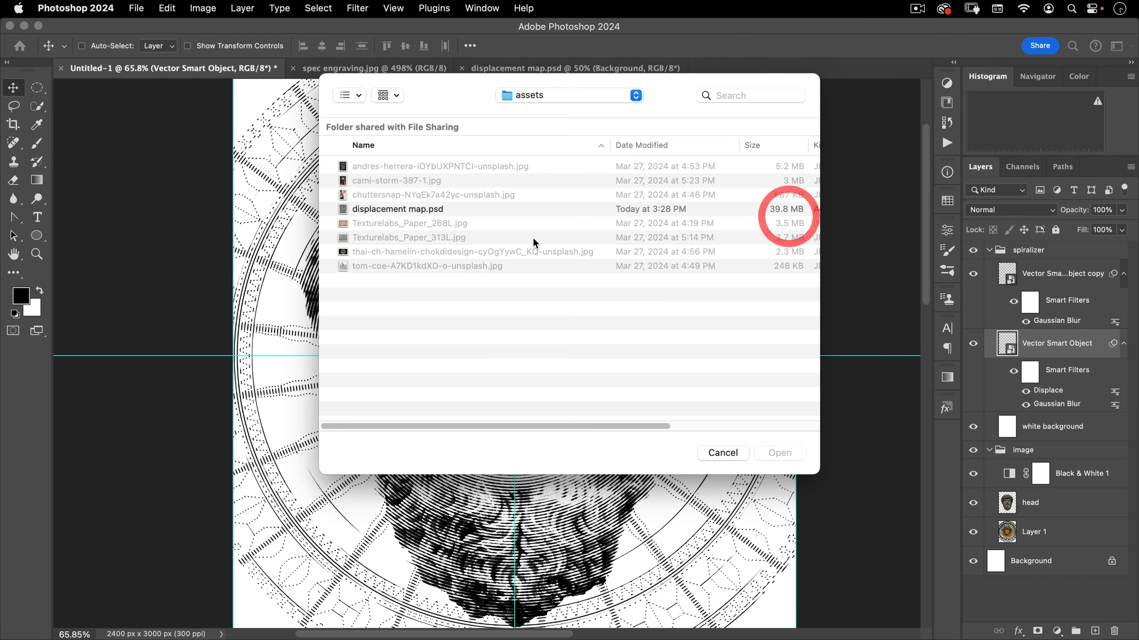
click(414, 210)
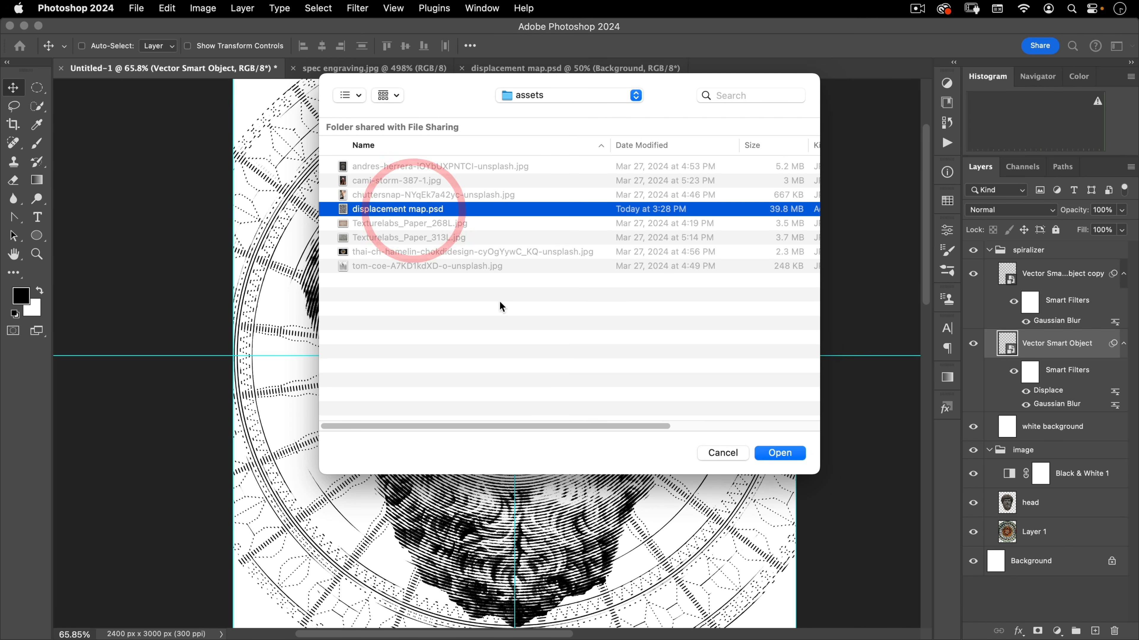
click(757, 456)
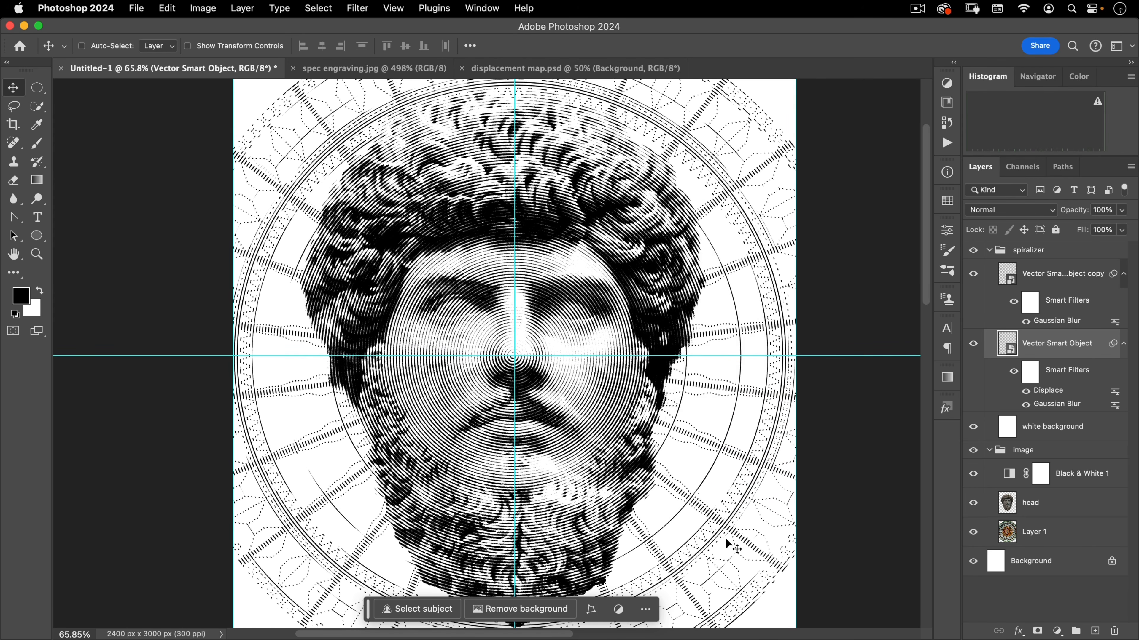
key(alt+super)
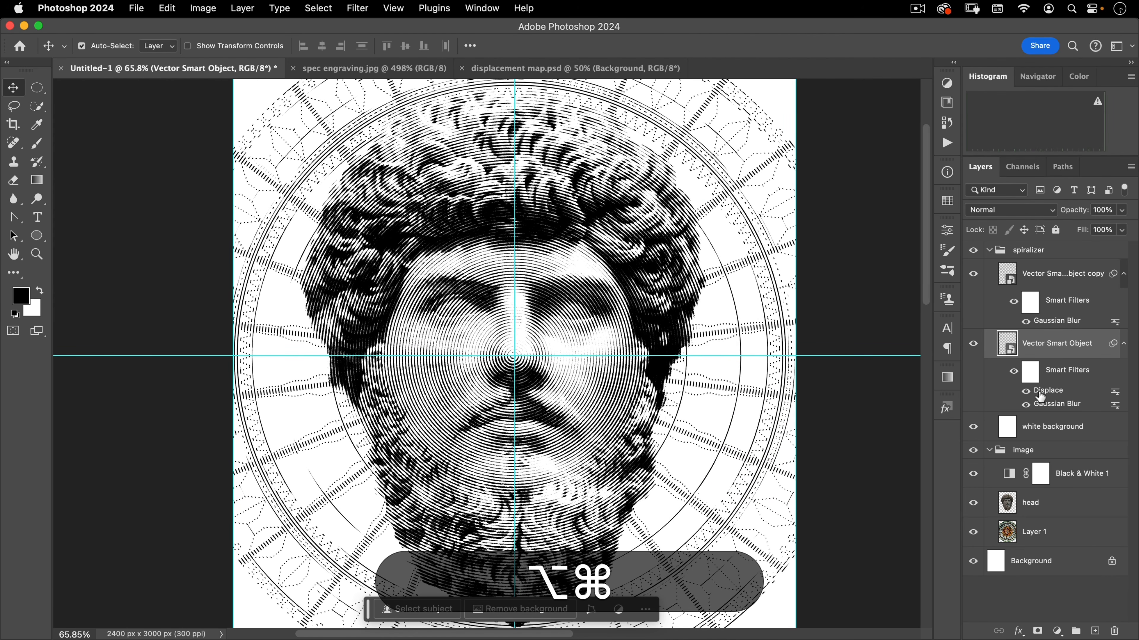
Copy the Displace filter onto the Vector Smart Object copy and order it above that layer's Gaussian Blur
drag(1053, 389, 1056, 305)
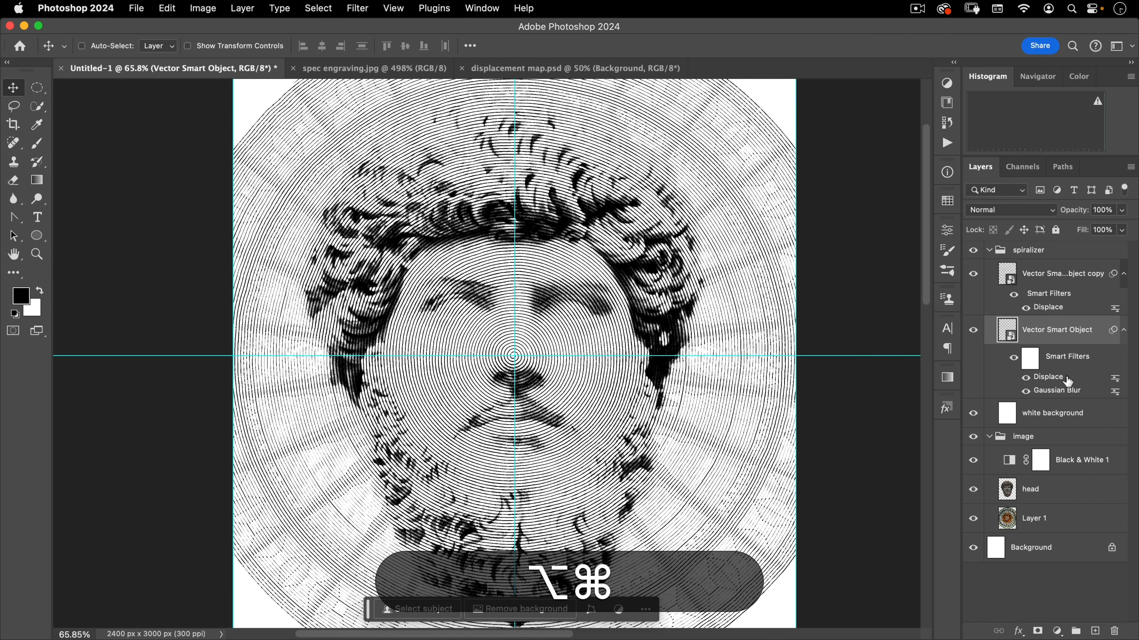
key(super+z)
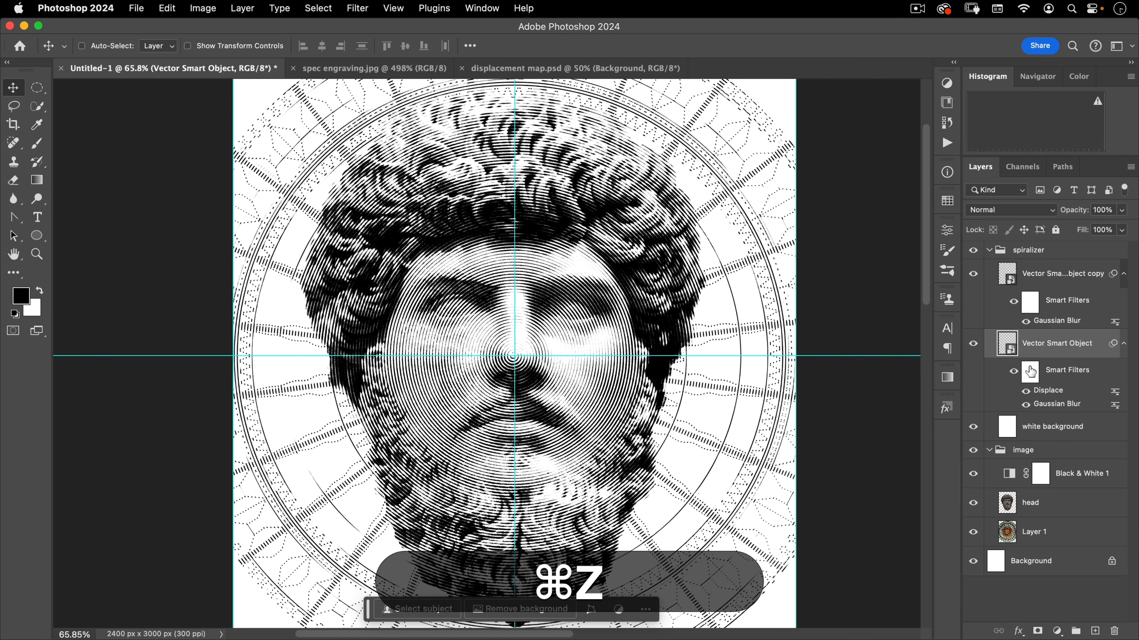
drag(1050, 392, 1053, 319)
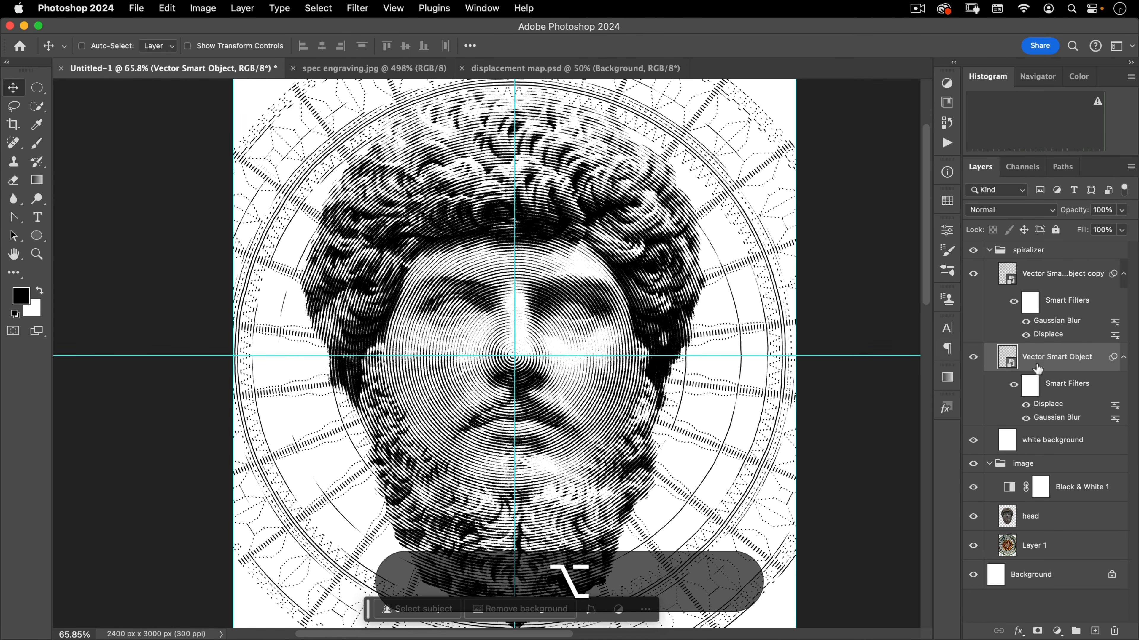
key(alt)
drag(1063, 335, 1050, 296)
key(space)
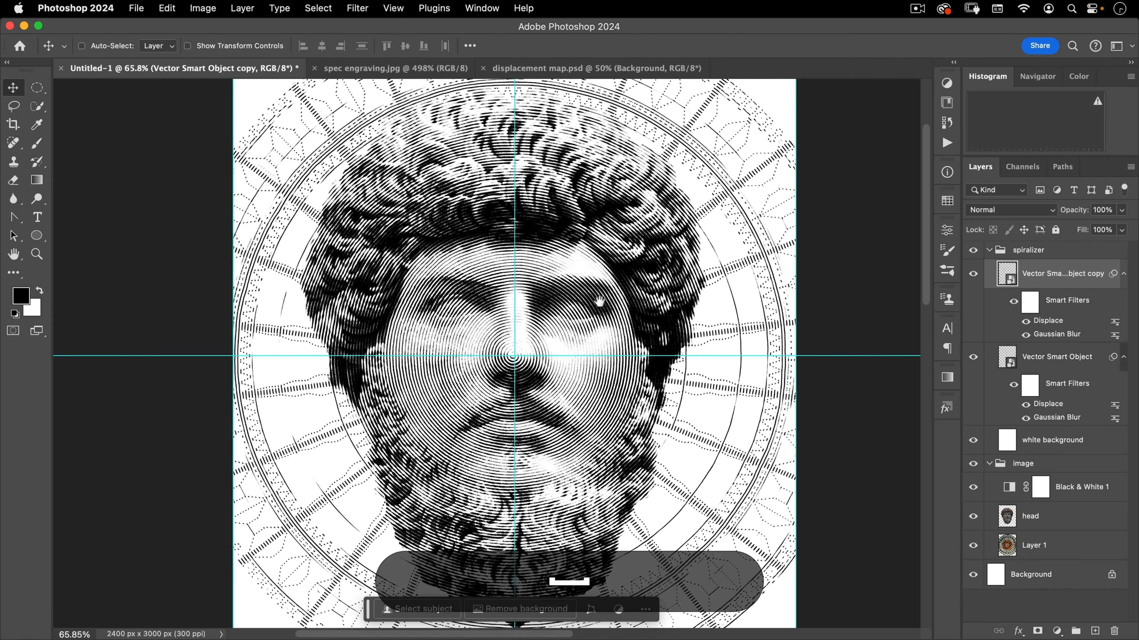
Hide the guides and toggle the lower smart object's Displace filter off and on to compare
drag(598, 301, 562, 283)
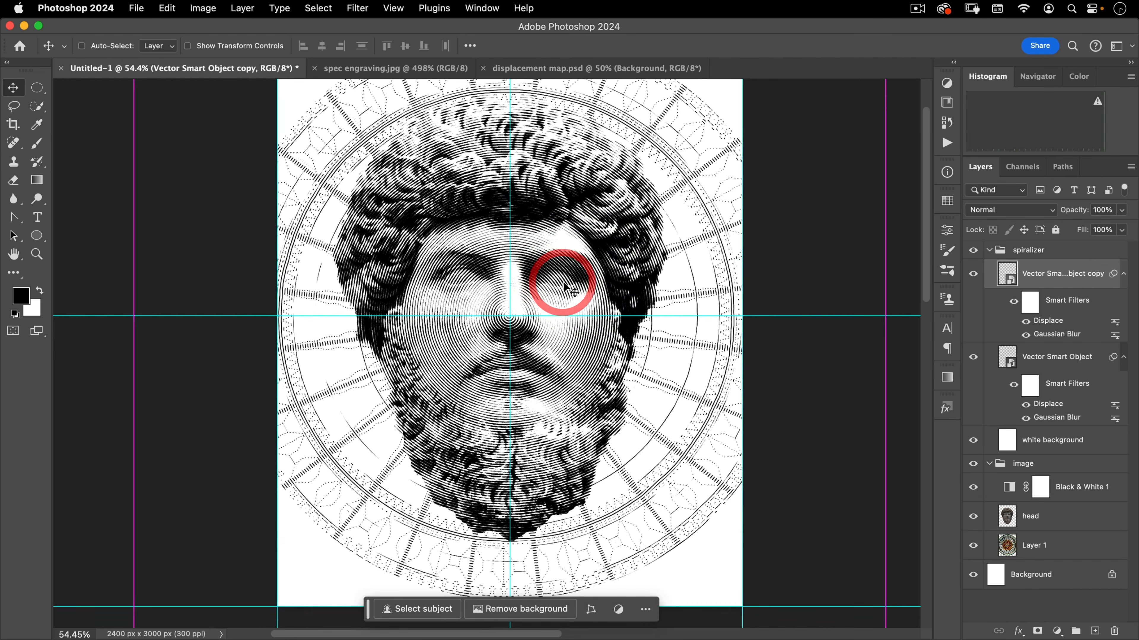
key(super+semicolon)
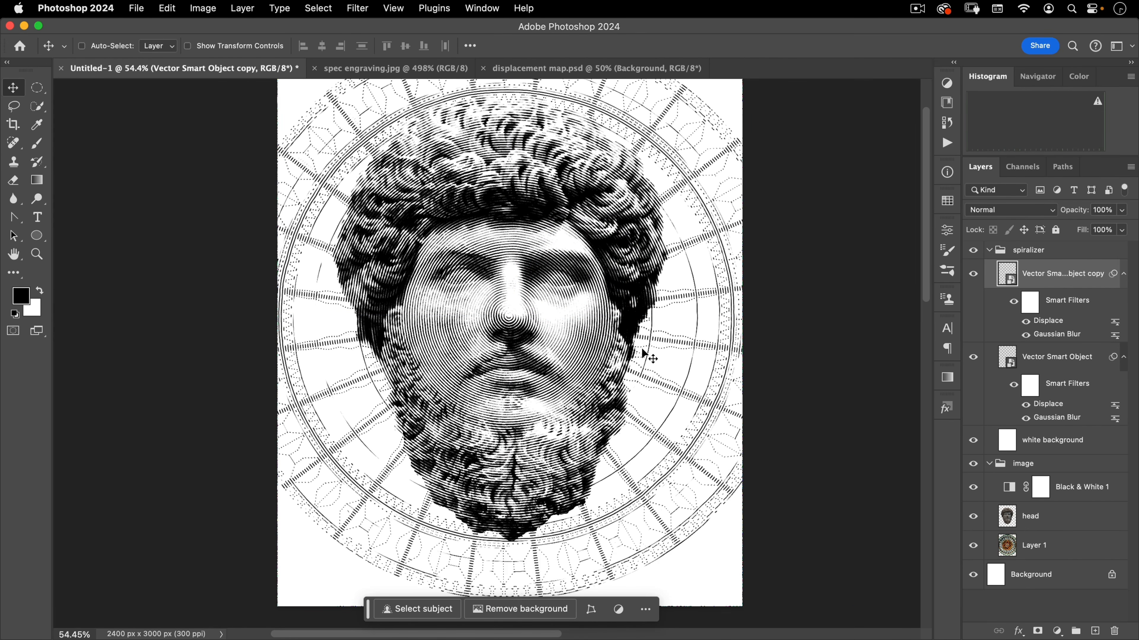
key(space)
drag(563, 338, 566, 364)
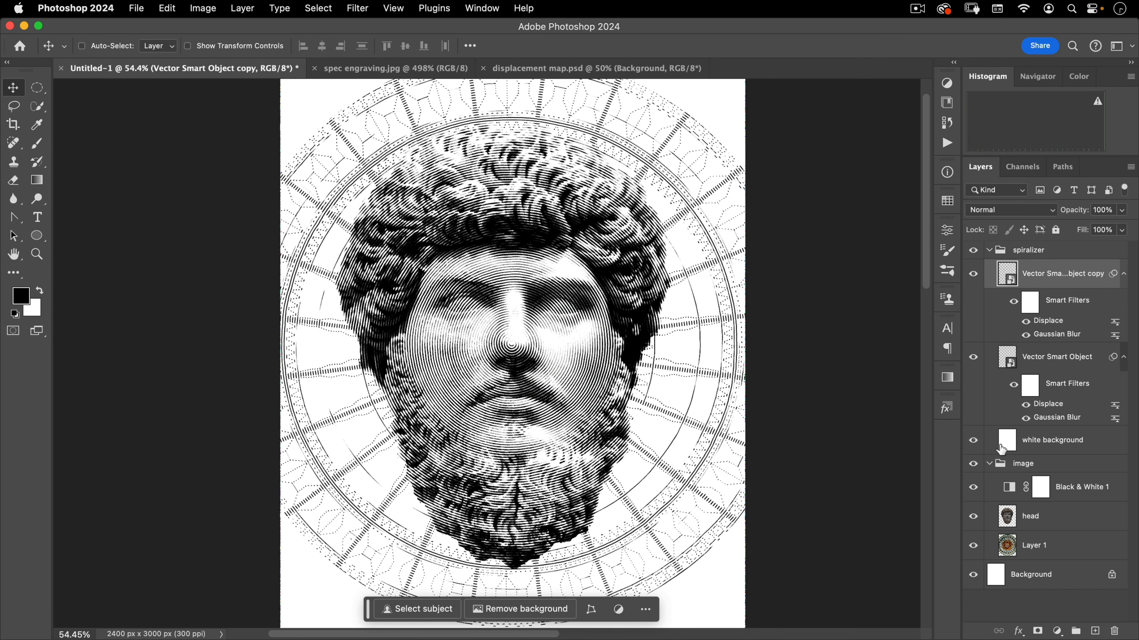
click(1026, 405)
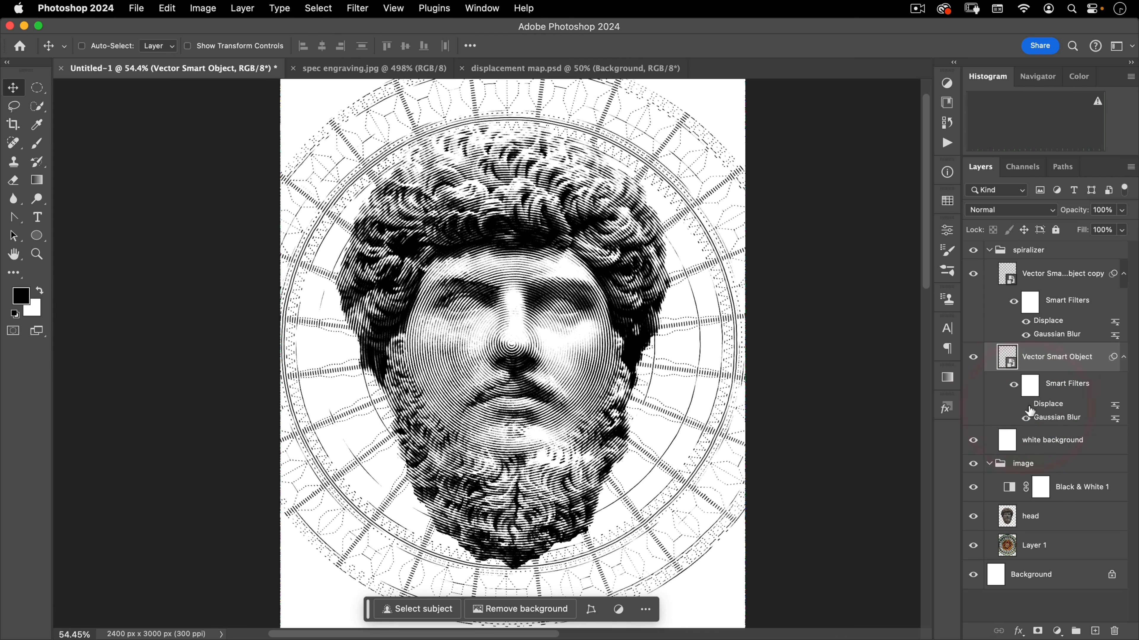
click(1025, 406)
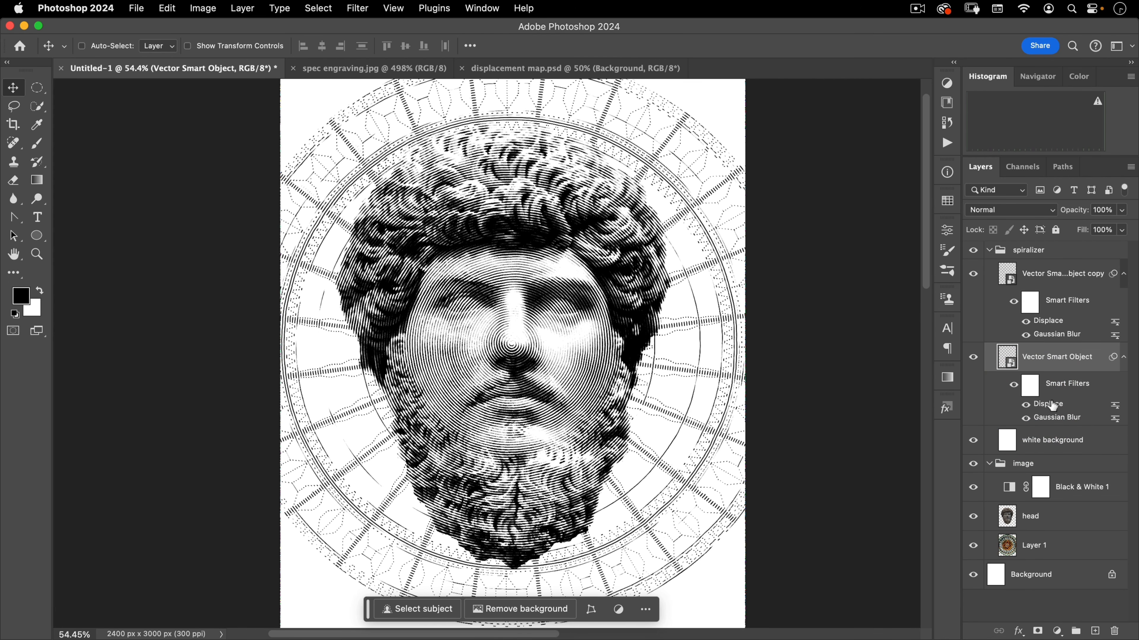
Set the lower Vector Smart Object's Displace to horizontal and vertical scale 20, using displacement map.psd
double_click(1046, 405)
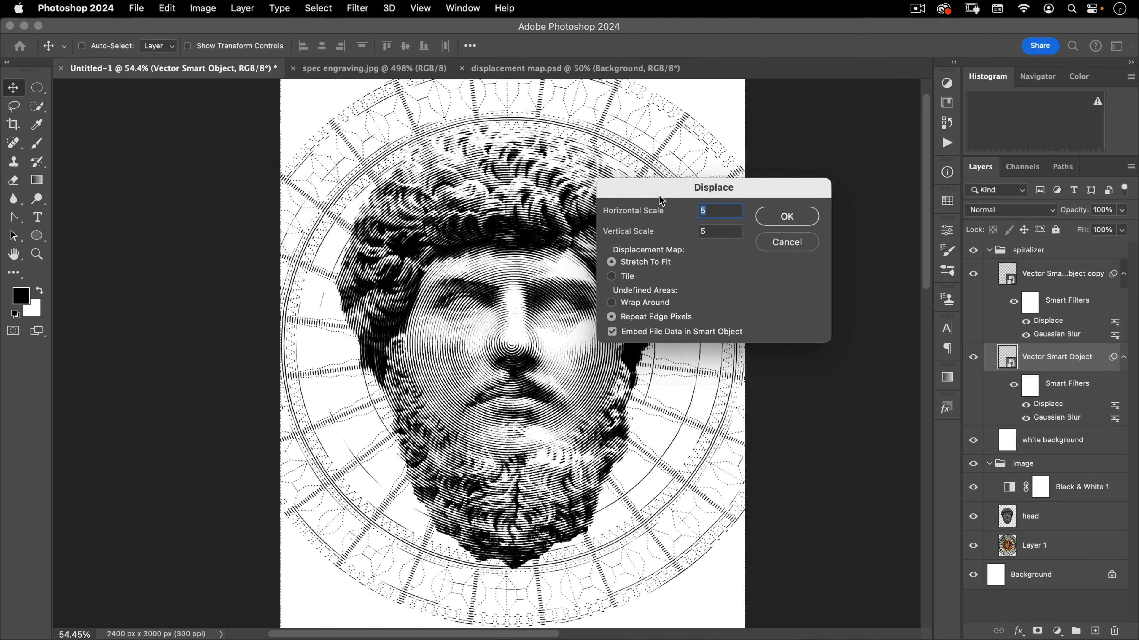
text(20)
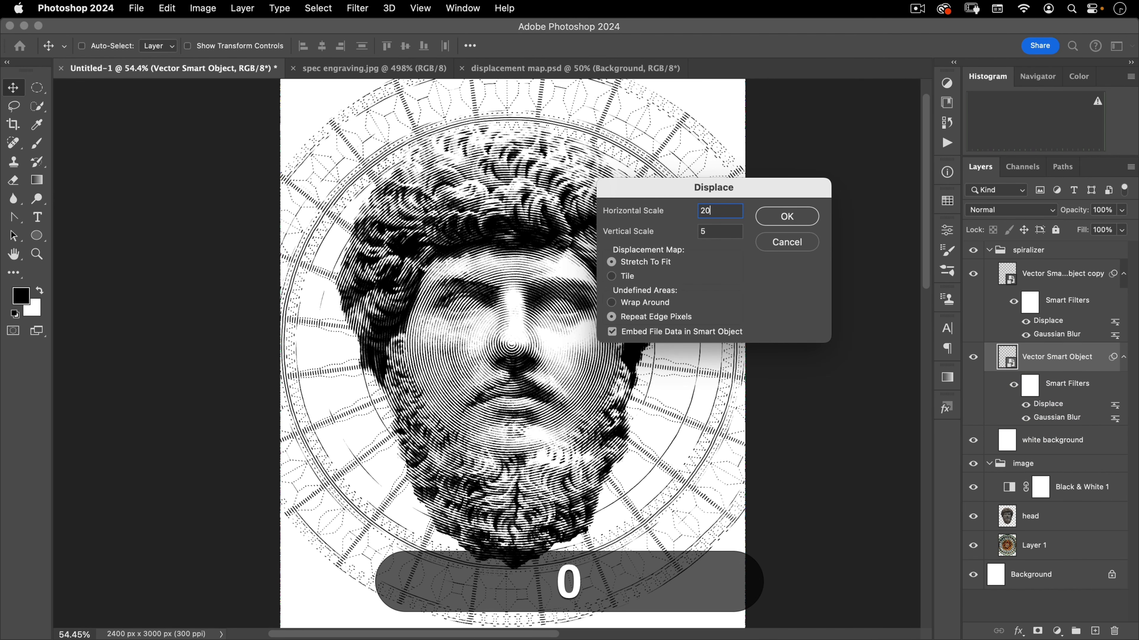
key(super+a)
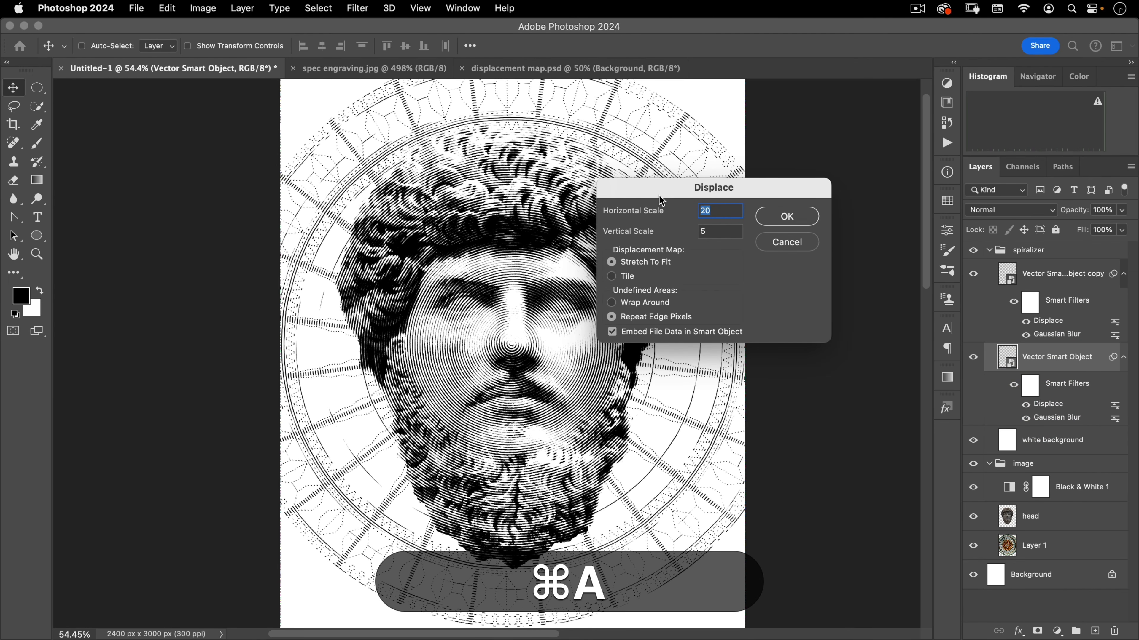
key(Tab)
text(20)
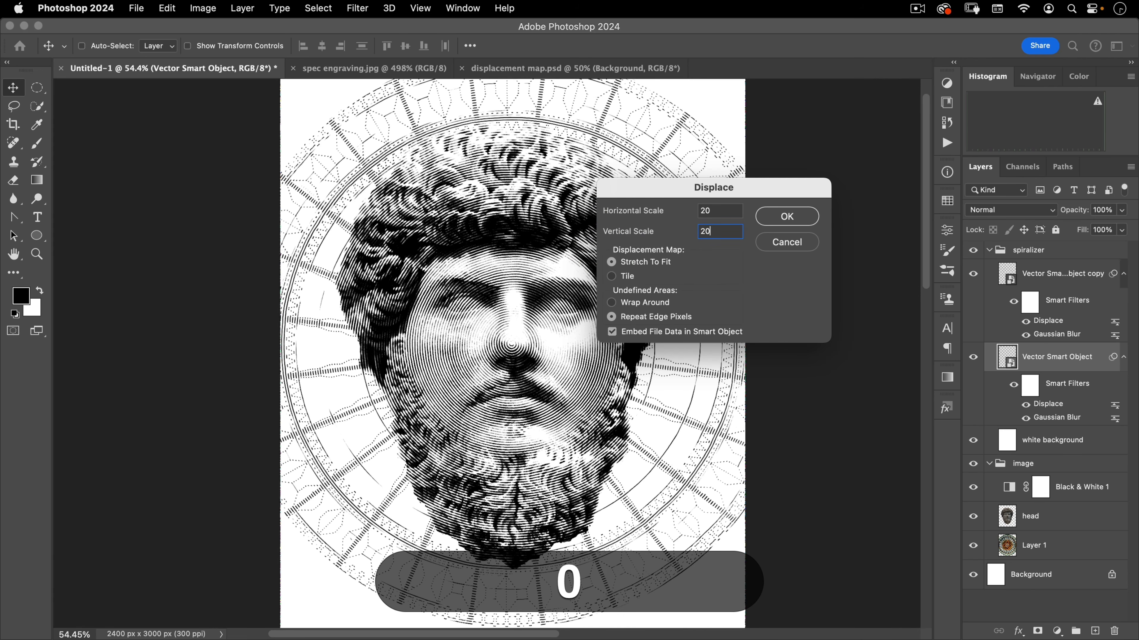
click(787, 216)
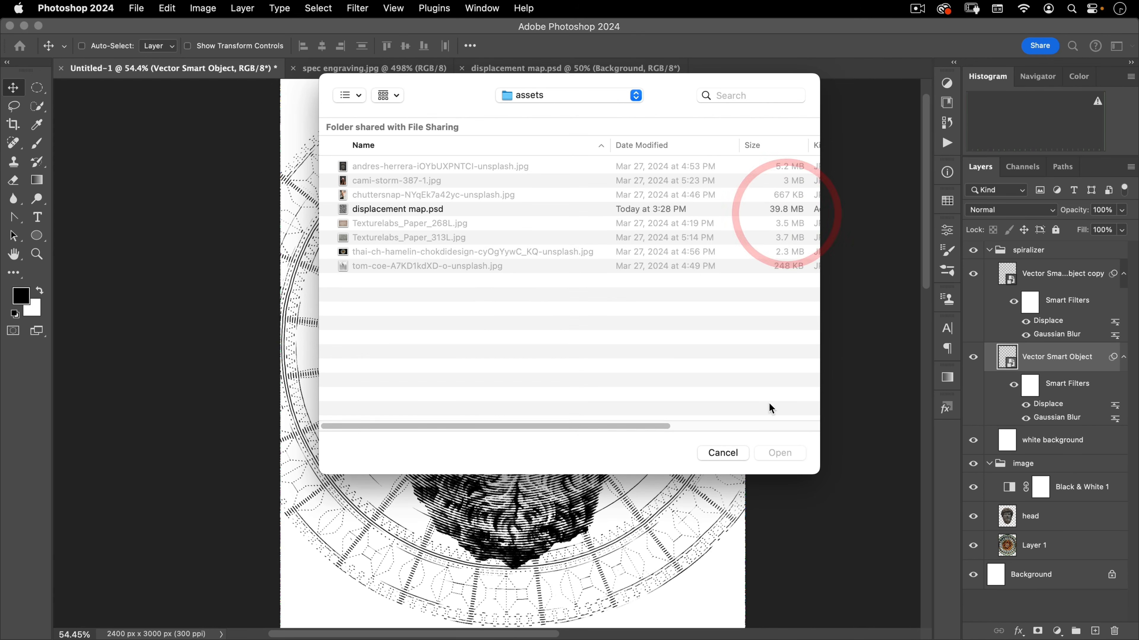
double_click(407, 203)
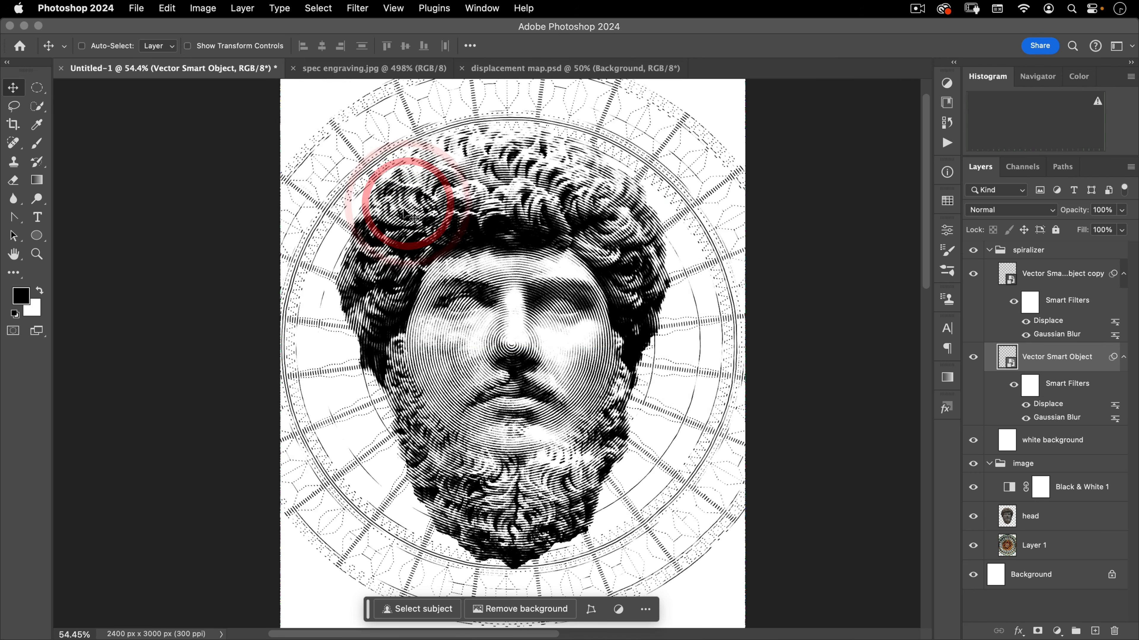
Set the Vector Smart Object copy's Displace to horizontal and vertical scale 20, using displacement map.psd
double_click(1048, 322)
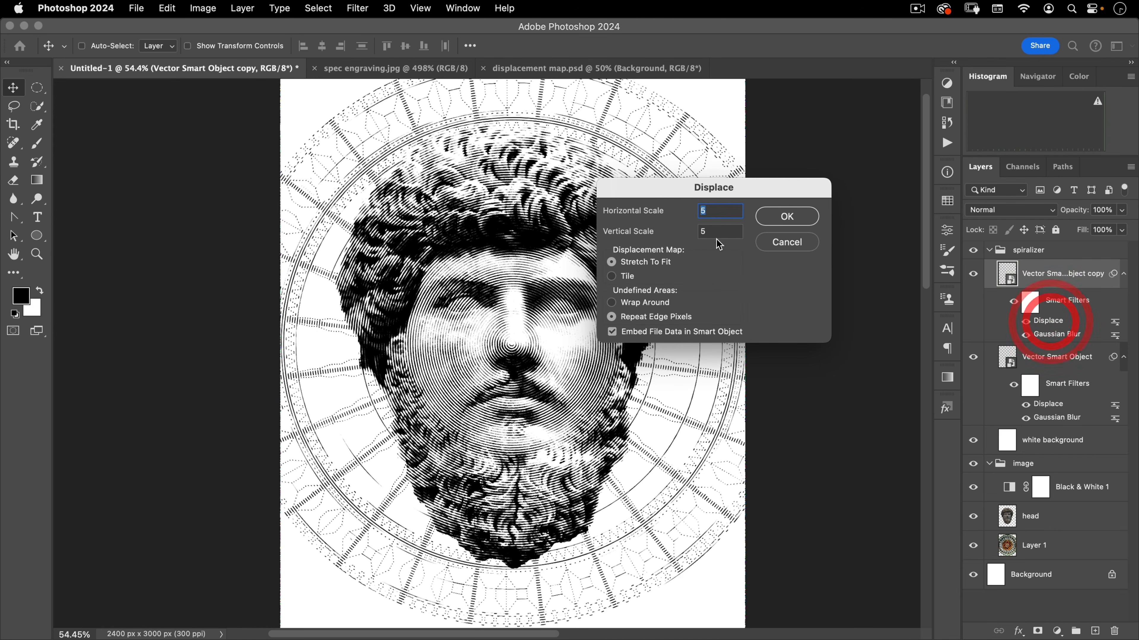
key(Tab)
text(20)
key(Tab)
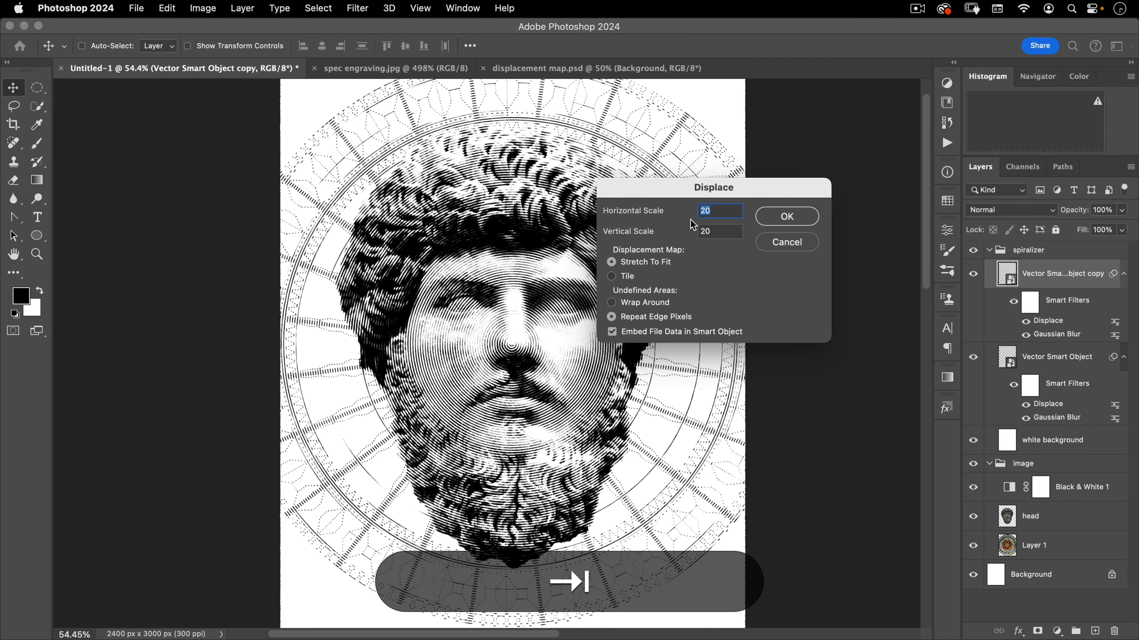
click(788, 216)
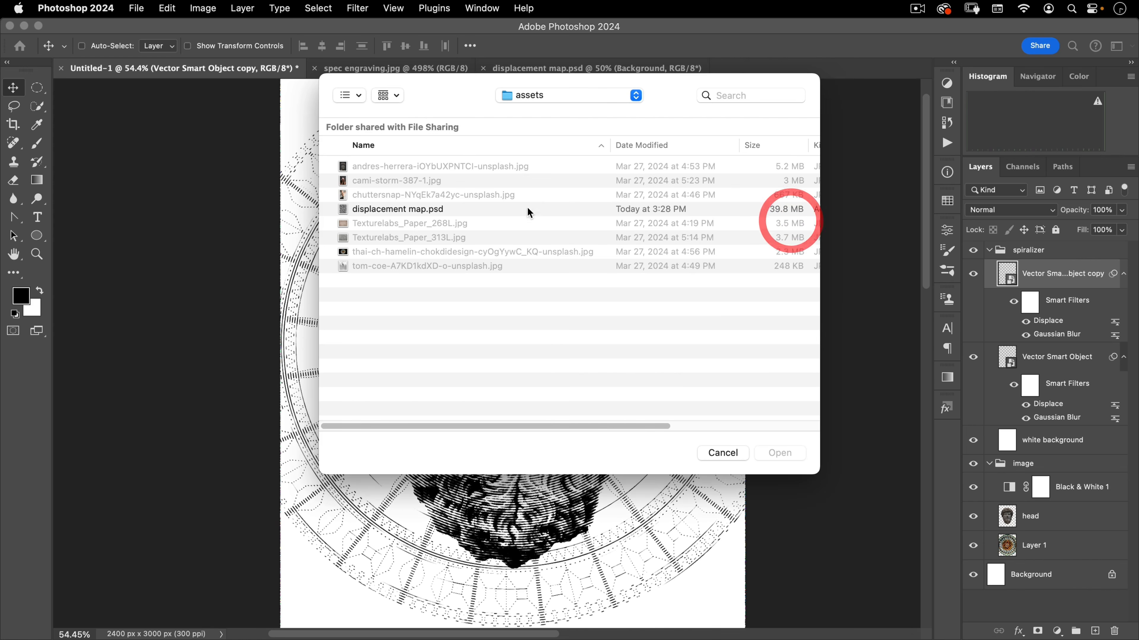
double_click(400, 209)
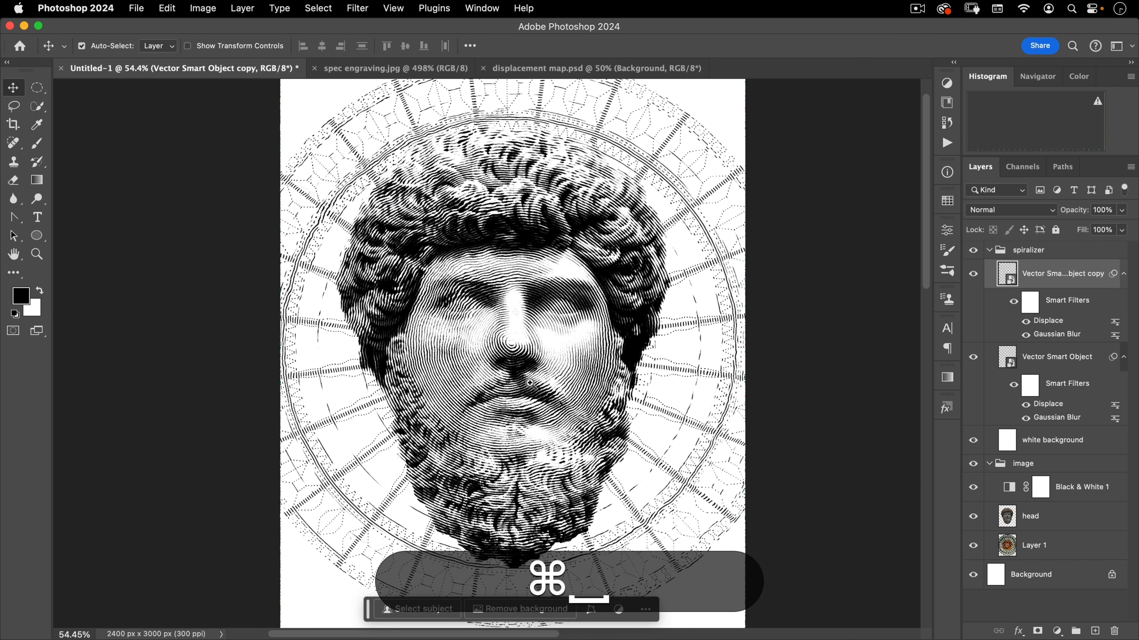
Zoom in to inspect the displaced spiral lines on the face
drag(529, 384, 589, 305)
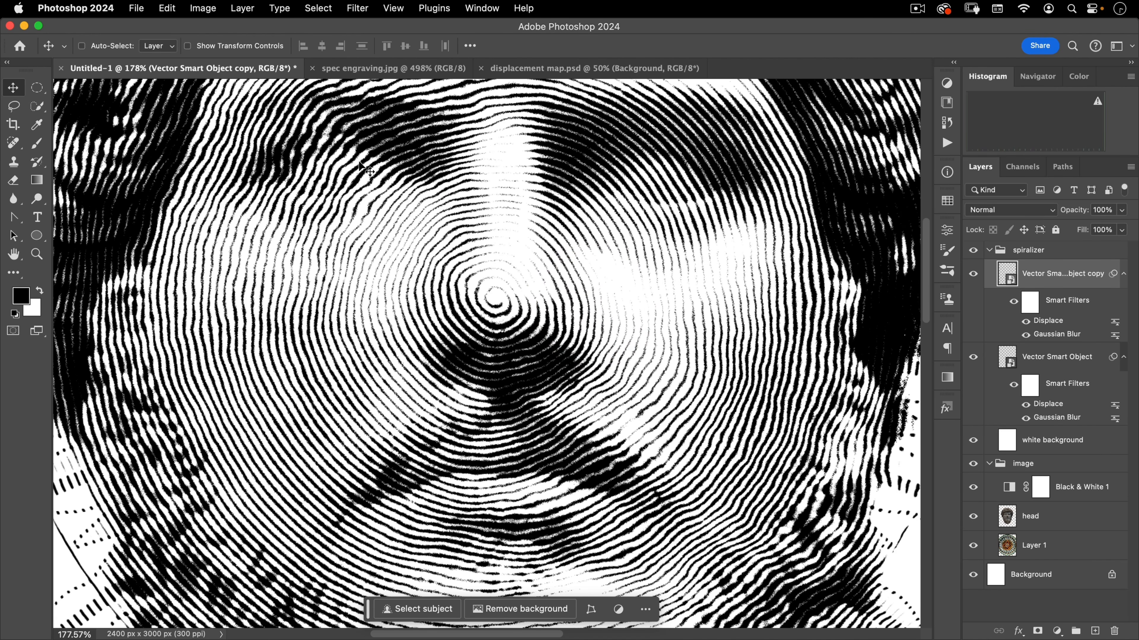
drag(332, 276, 290, 325)
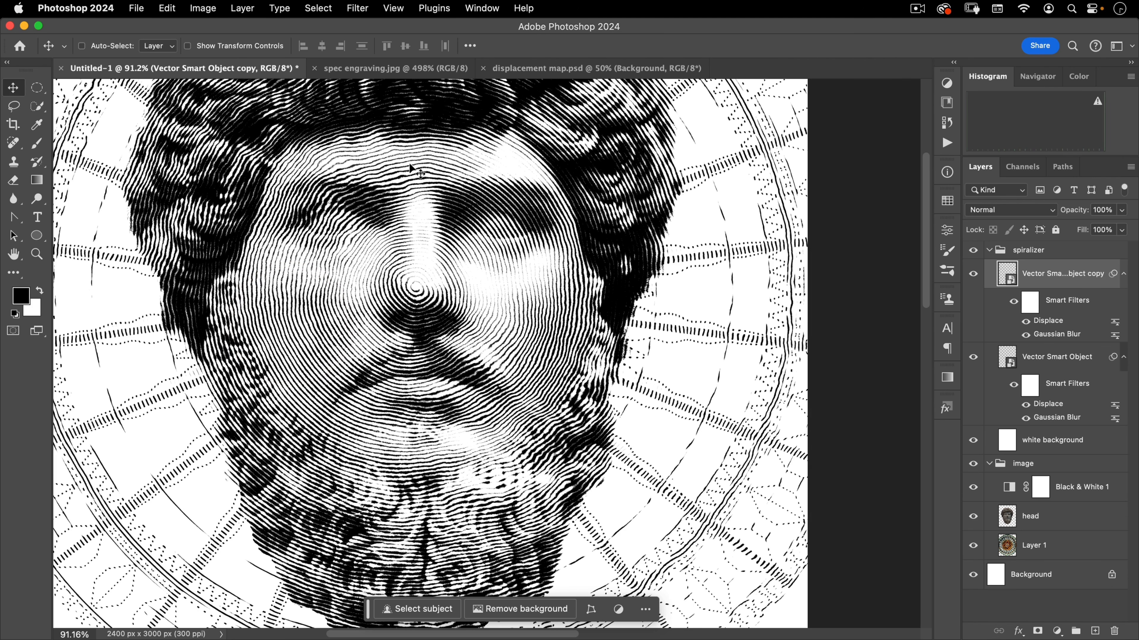
key(super+space)
drag(473, 300, 484, 368)
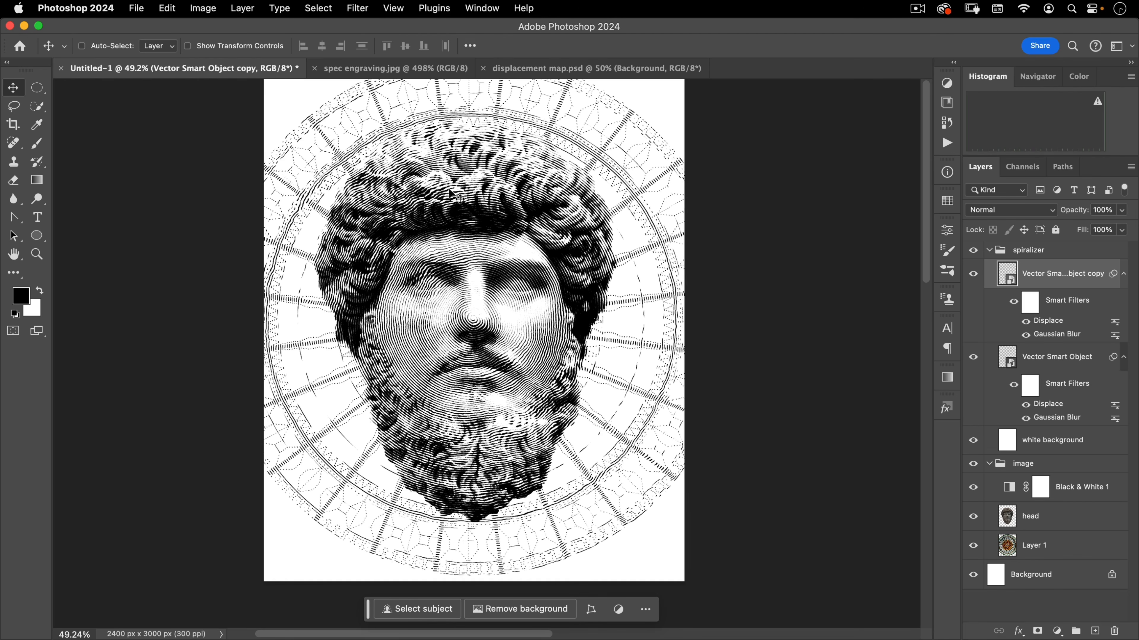
In displacement map.psd, select the displace pattern layer and lock its transparent pixels
click(533, 68)
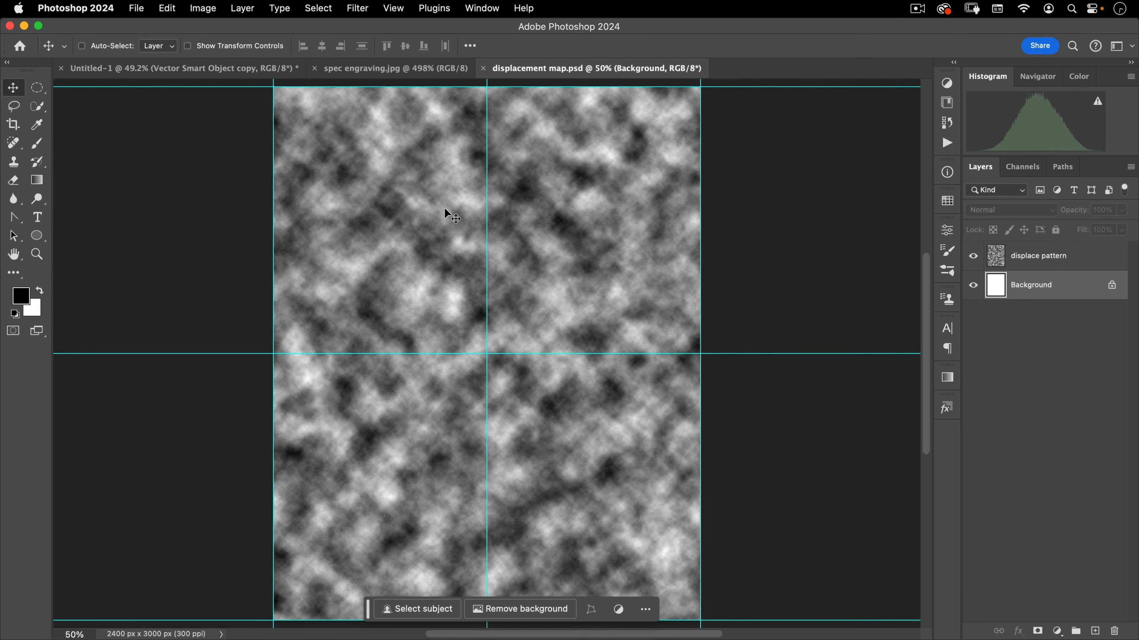
click(1025, 258)
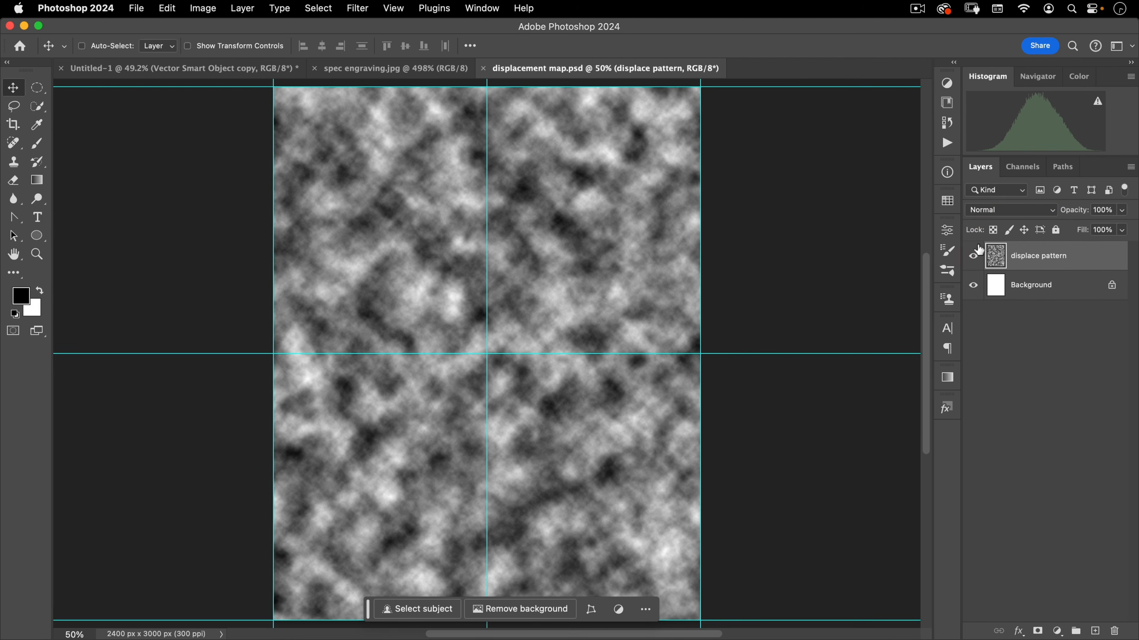
click(994, 231)
Apply a Gaussian Blur of radius 8 pixels to the displace pattern layer and save the file
click(357, 8)
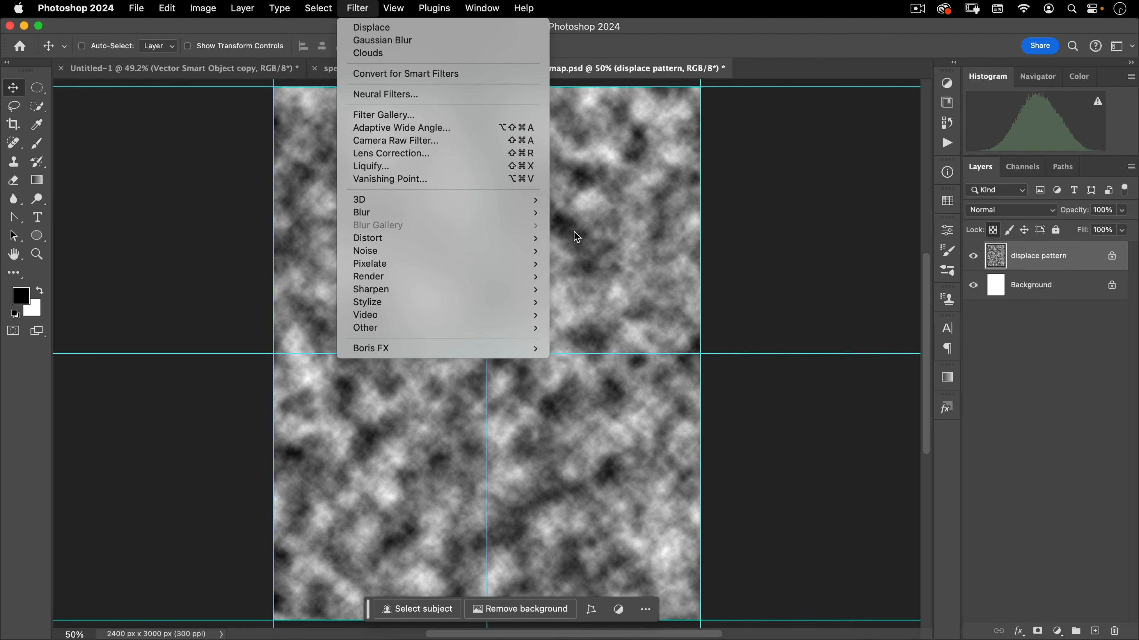
mouse_move(529, 213)
click(578, 259)
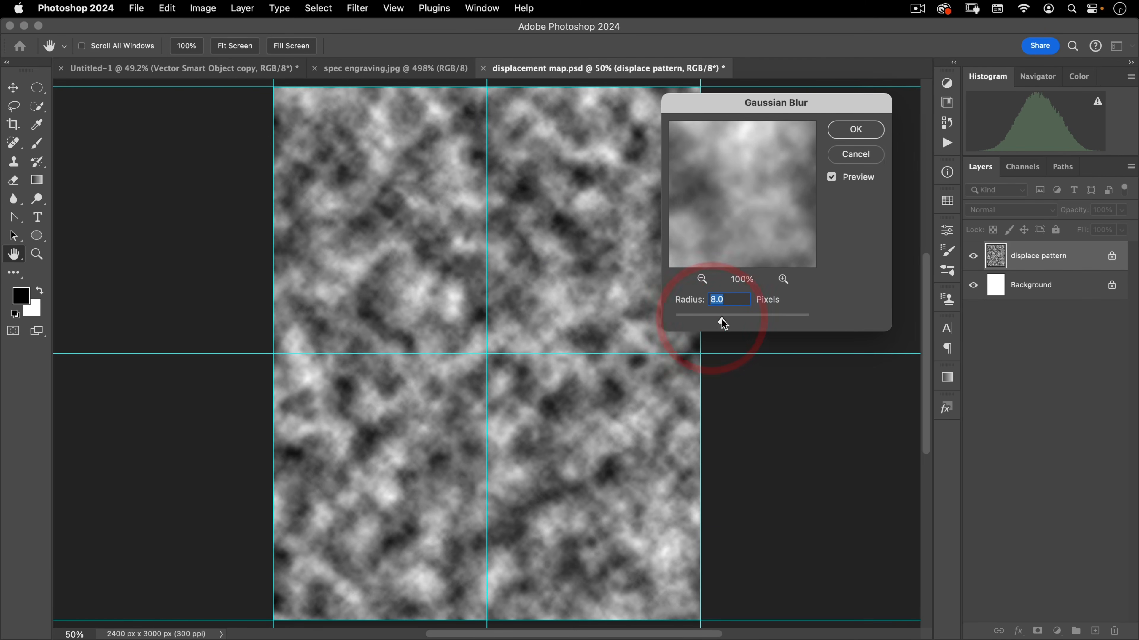
click(848, 128)
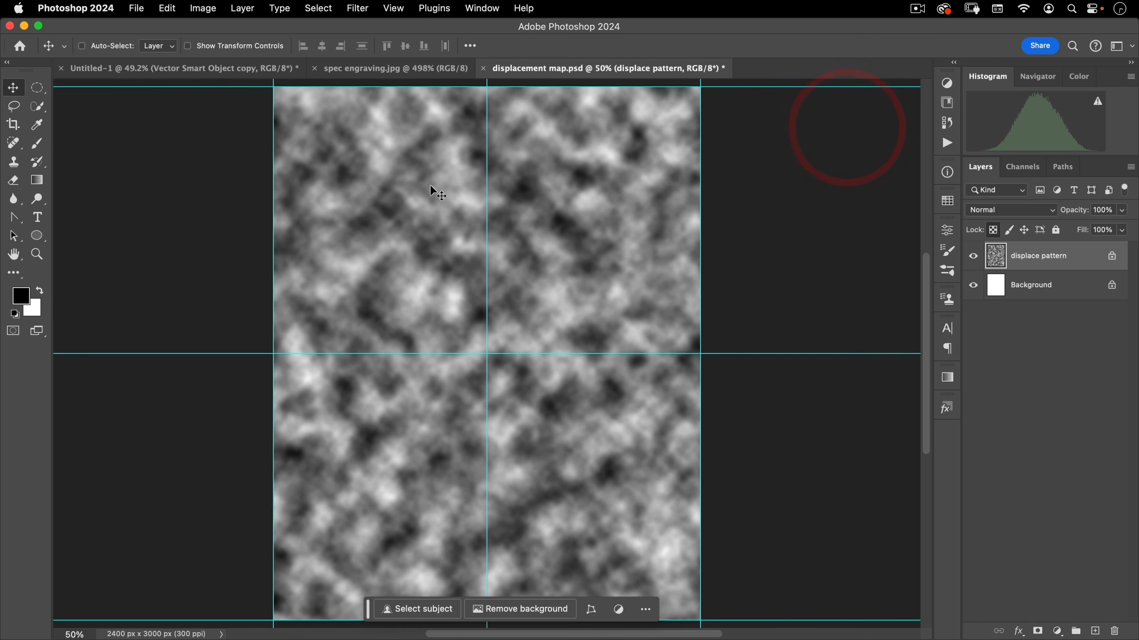
key(super+s)
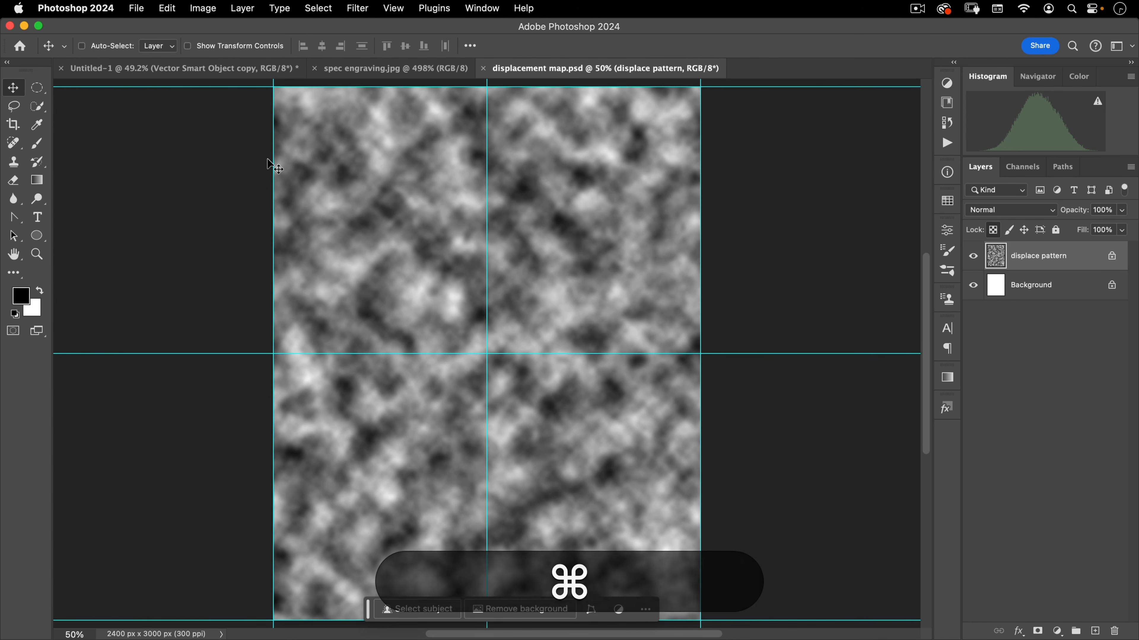
Reapply the Displace filter on both Vector Smart Objects using the updated displacement map.psd
click(171, 69)
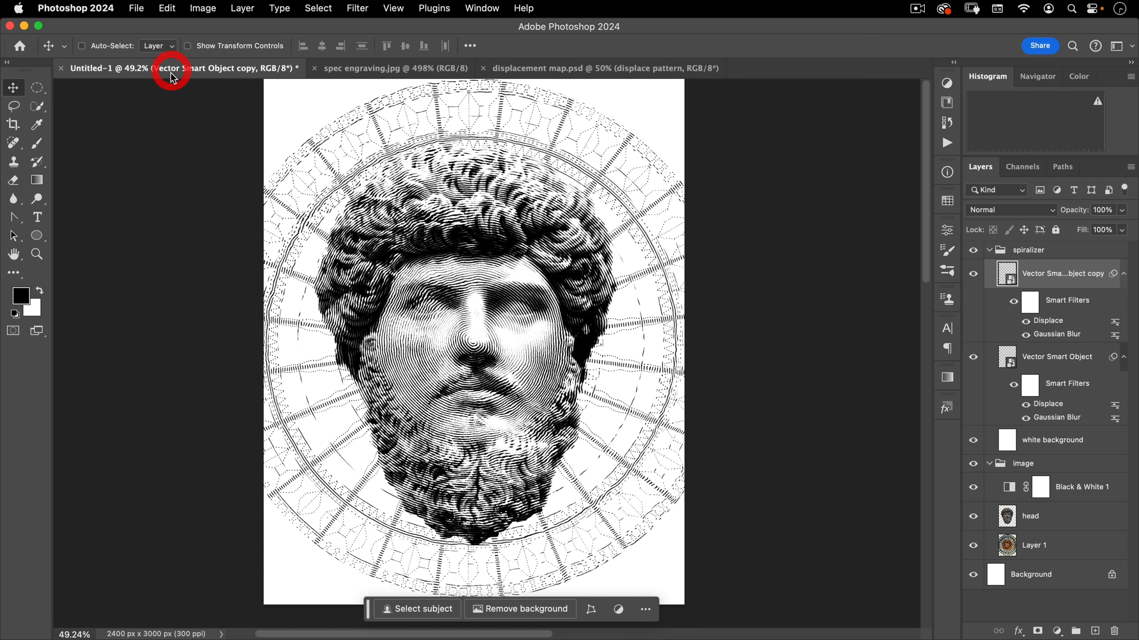
double_click(1050, 322)
click(782, 215)
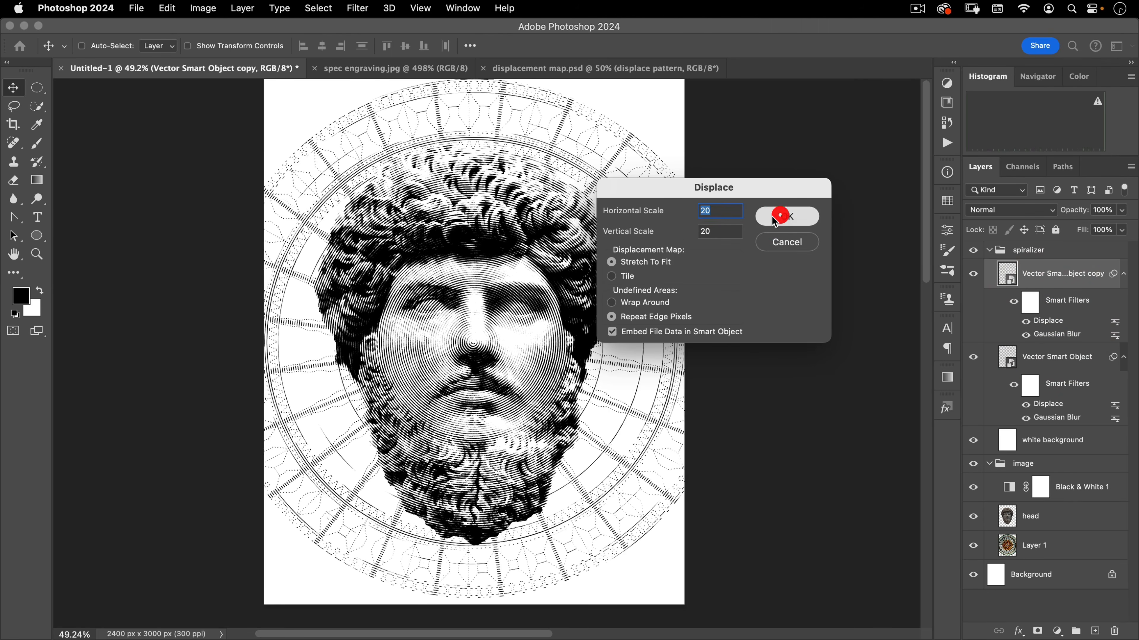
double_click(400, 207)
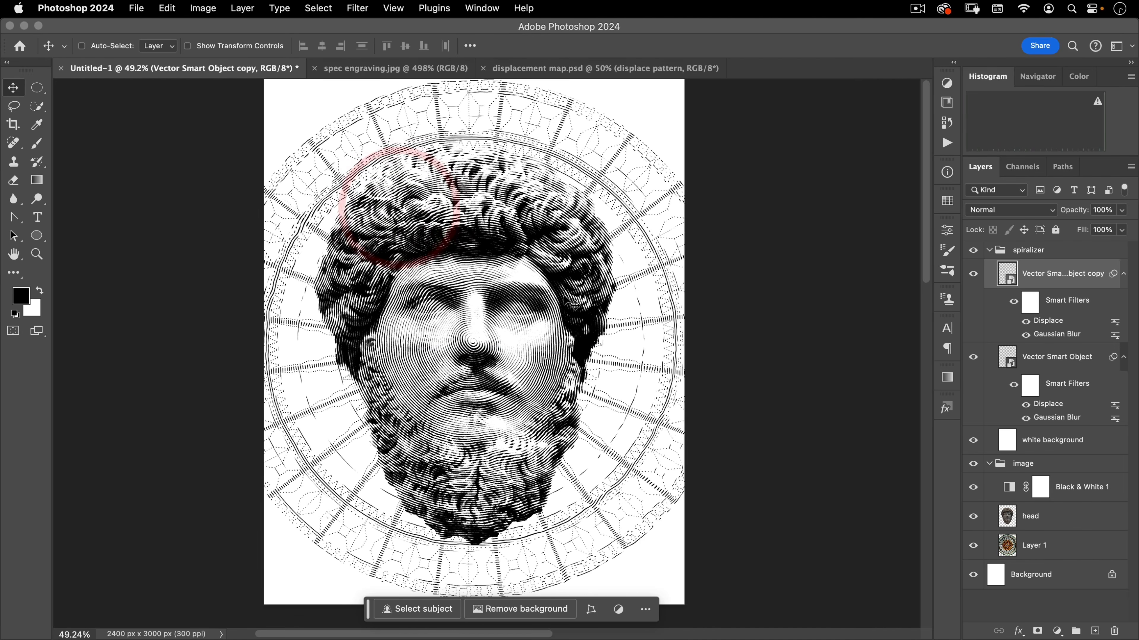
double_click(1047, 404)
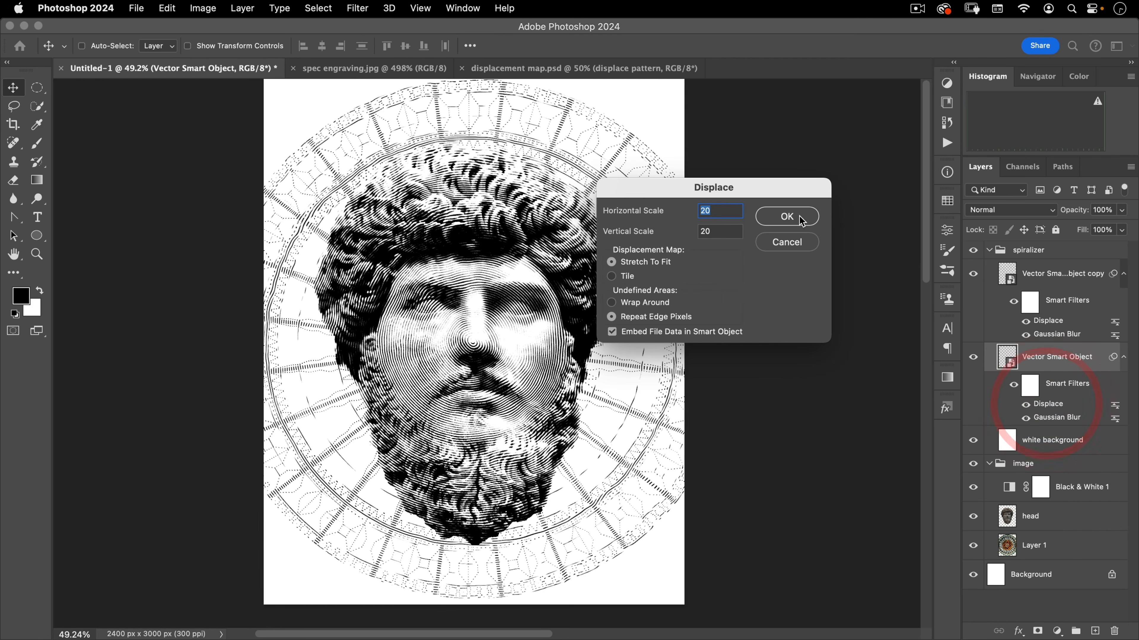
click(784, 214)
double_click(413, 209)
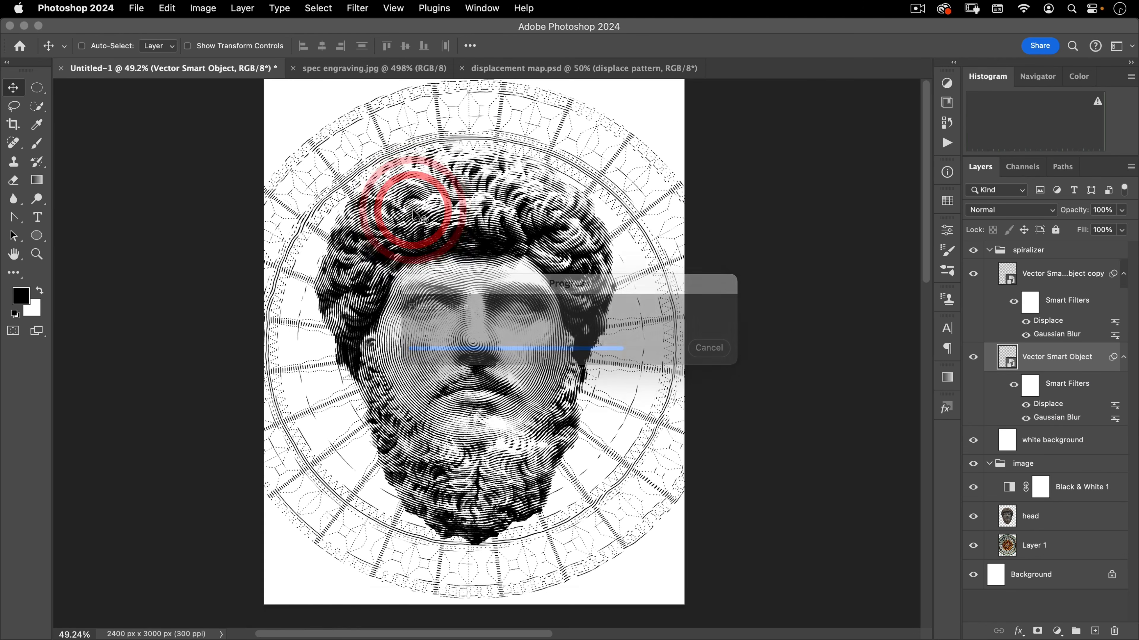
Zoom in to inspect the updated displacement on the face
drag(473, 300, 497, 285)
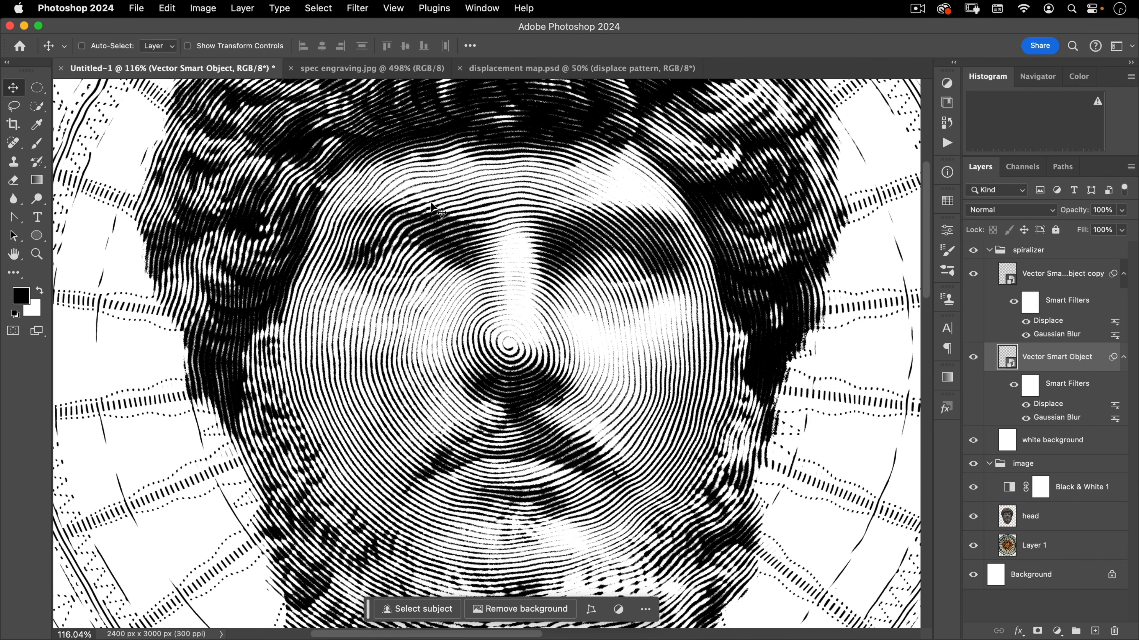
drag(396, 326, 345, 382)
drag(472, 381, 537, 373)
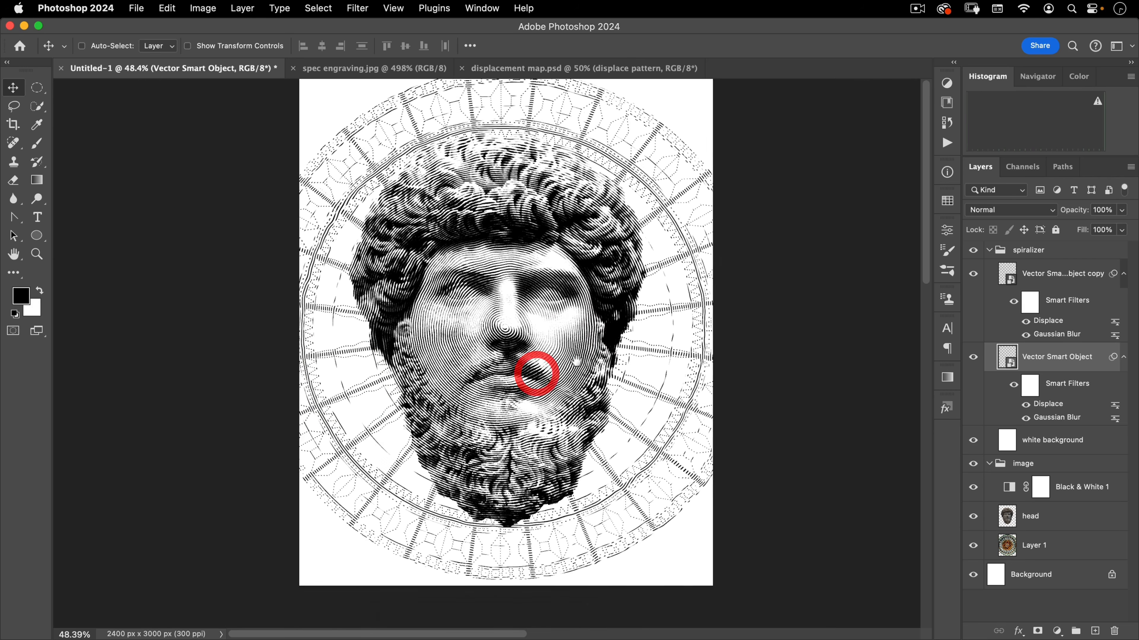
Add a new layer above the head layer inside the image group and name it edges
drag(577, 334, 564, 363)
click(572, 366)
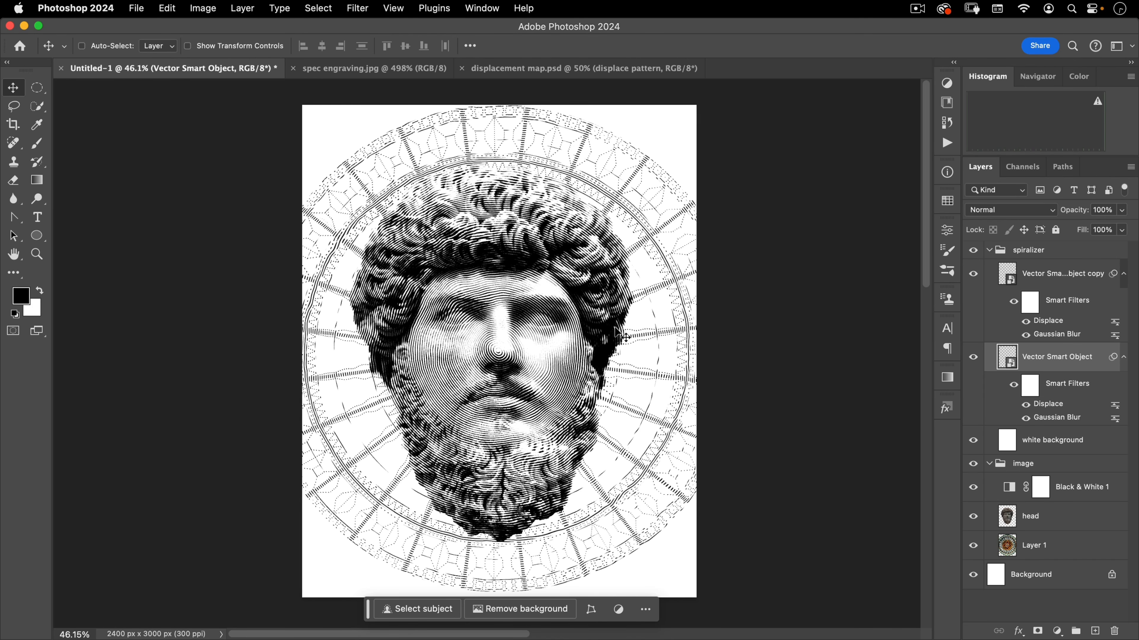
click(1010, 466)
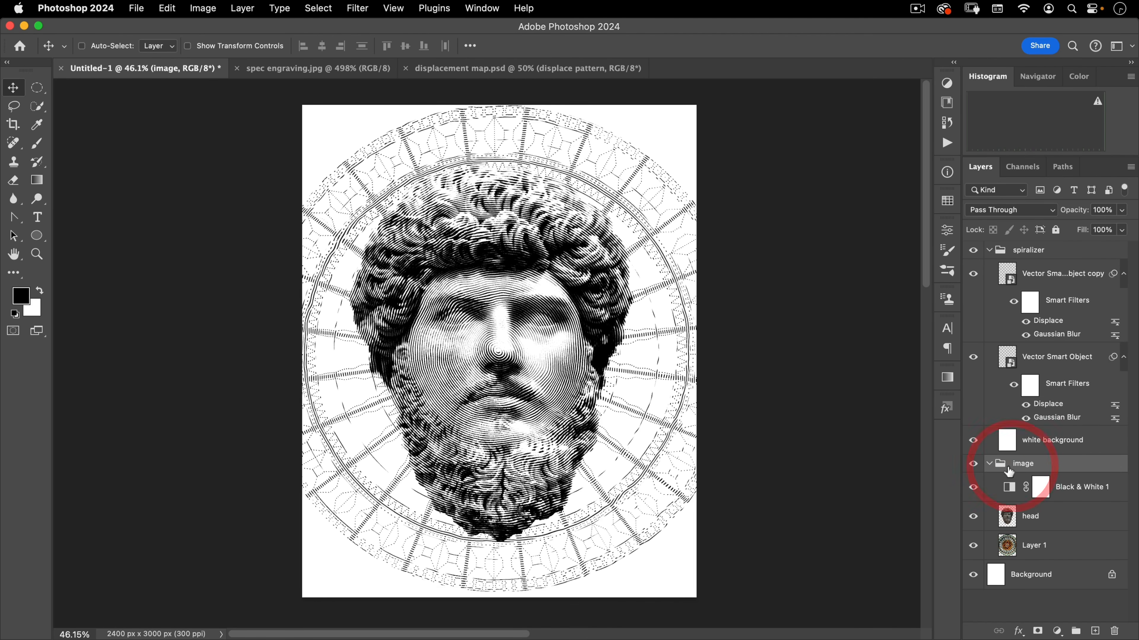
click(1073, 550)
click(1095, 631)
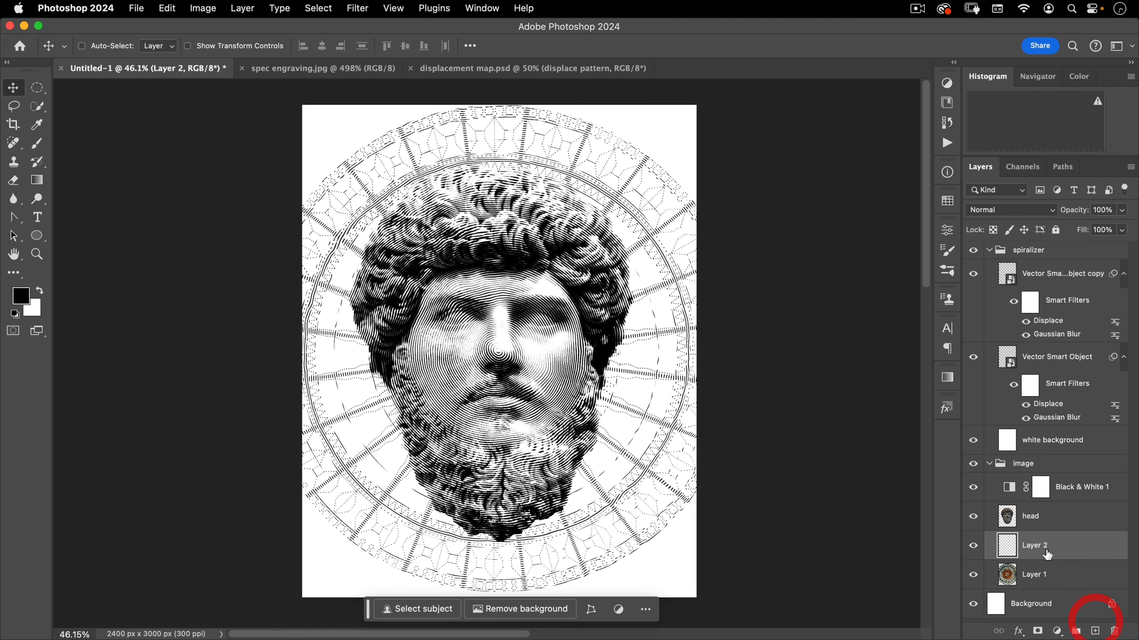
drag(1046, 555, 1066, 499)
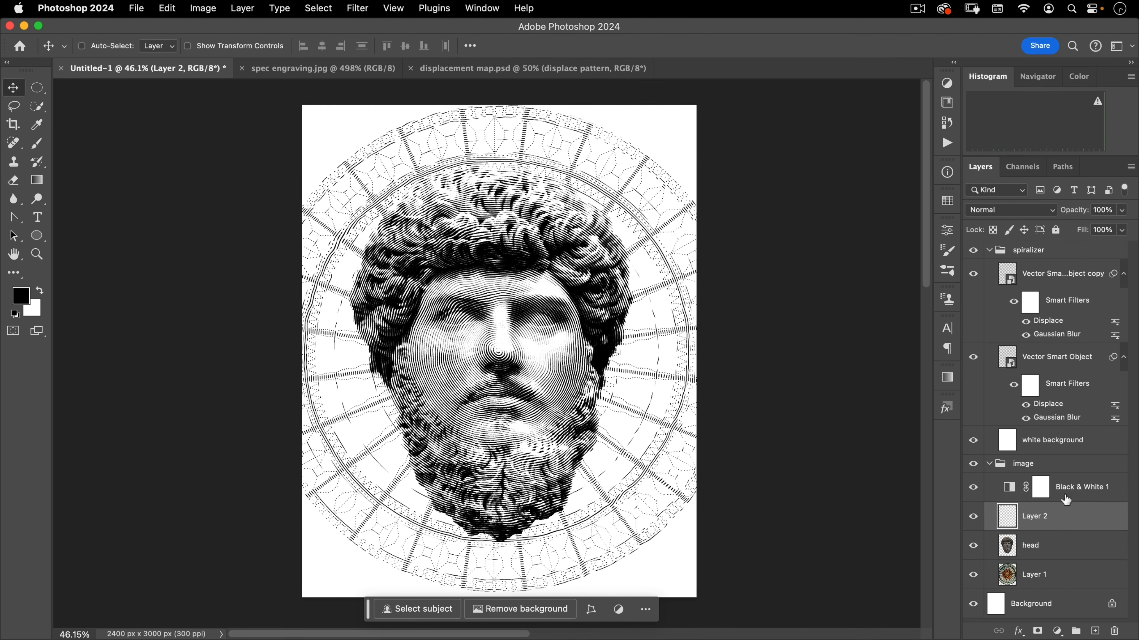
double_click(1036, 518)
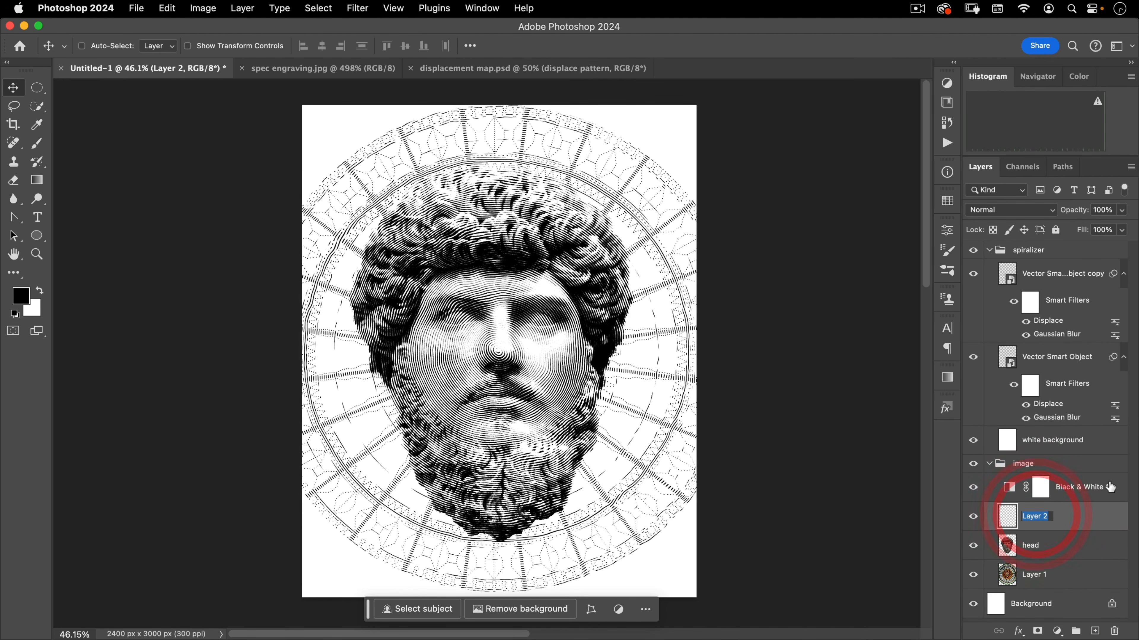
text(edges)
key(Return)
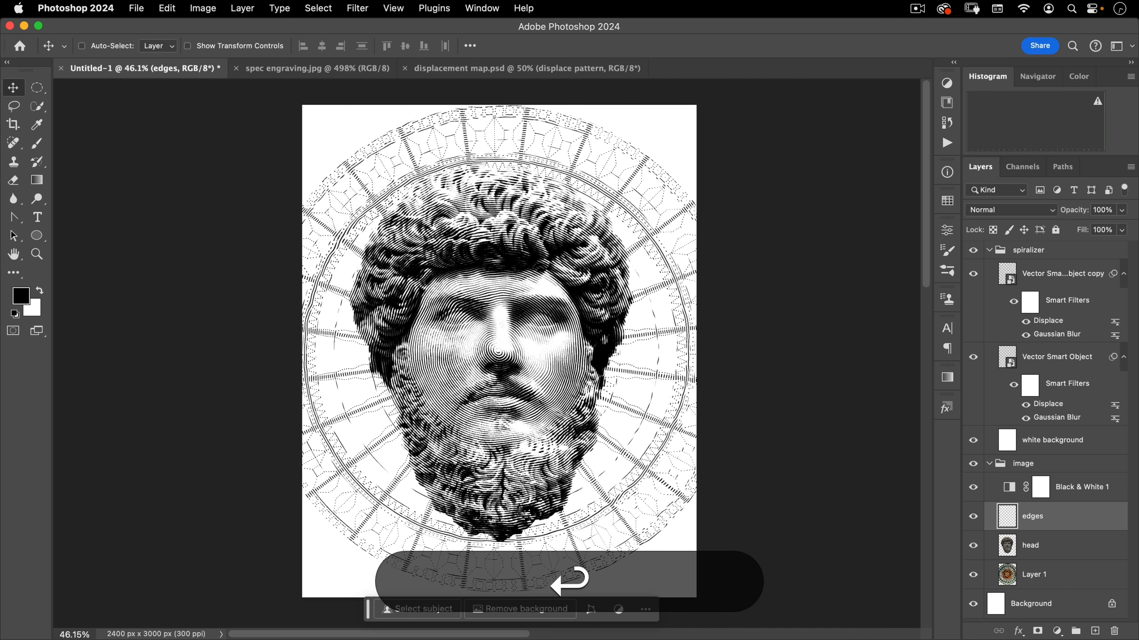
On the edges layer, draw Classic foreground-to-transparent gradients inward from each corner of the canvas
click(36, 183)
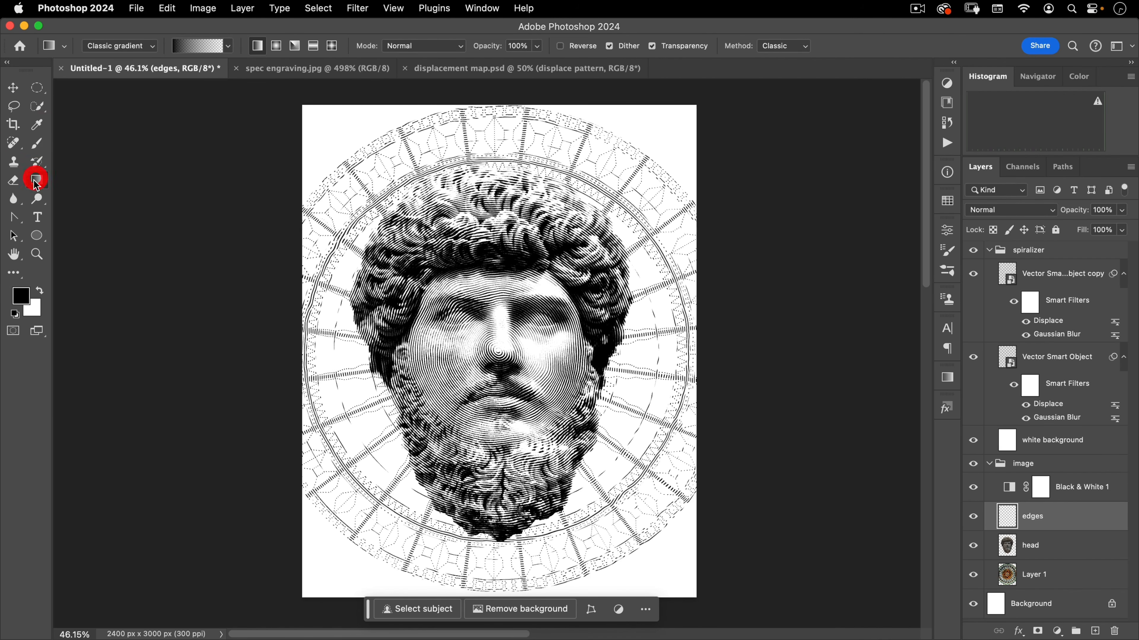
click(140, 47)
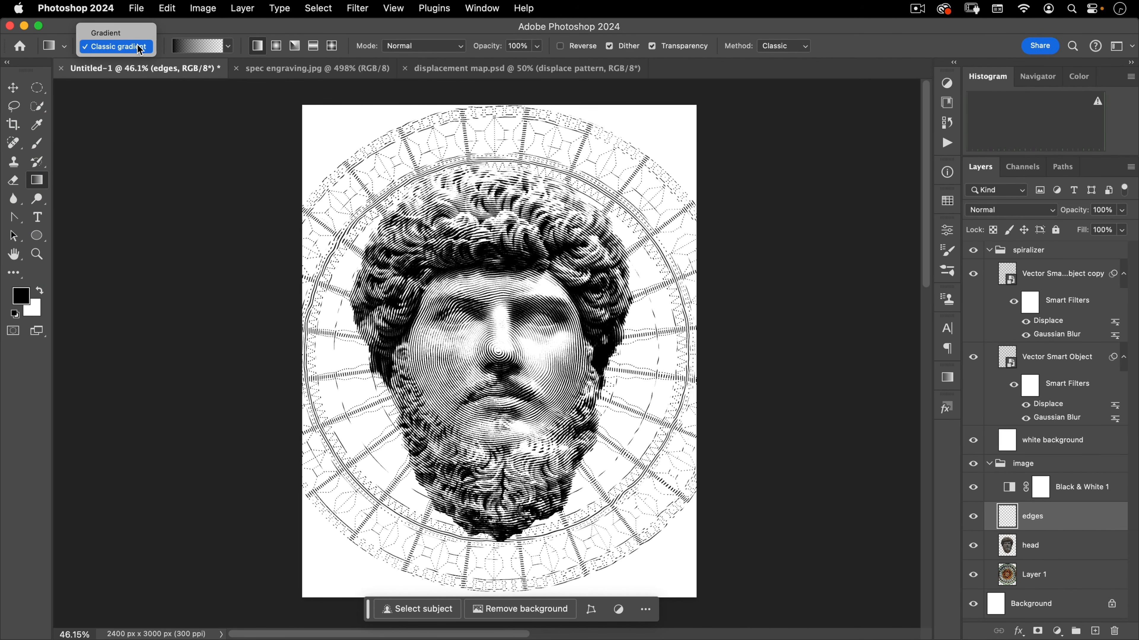
click(135, 47)
click(225, 46)
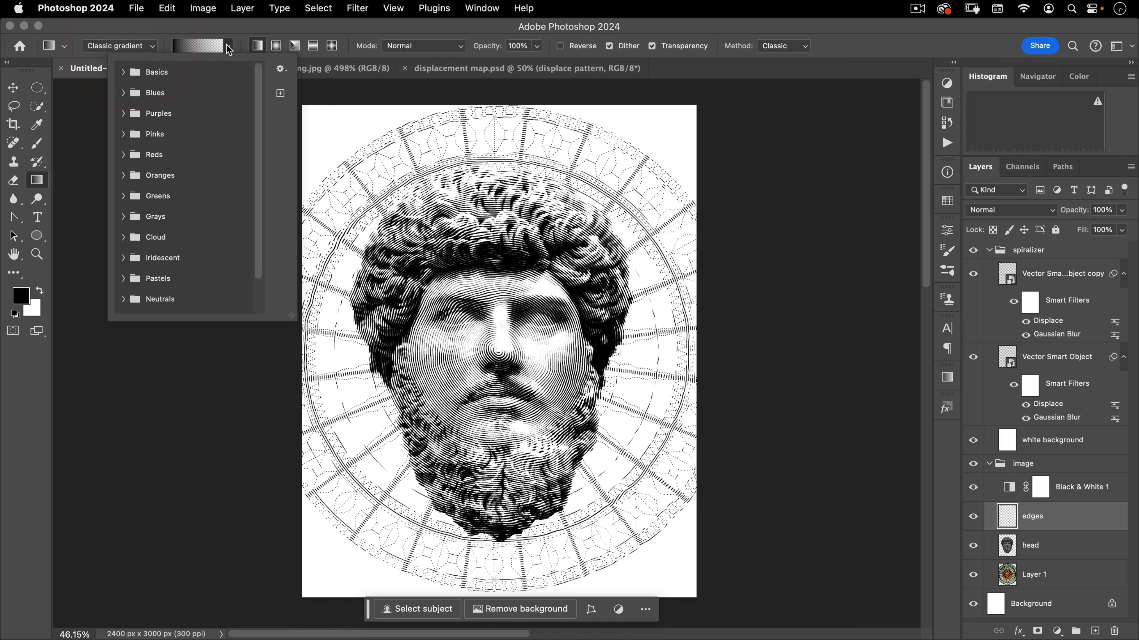
click(123, 73)
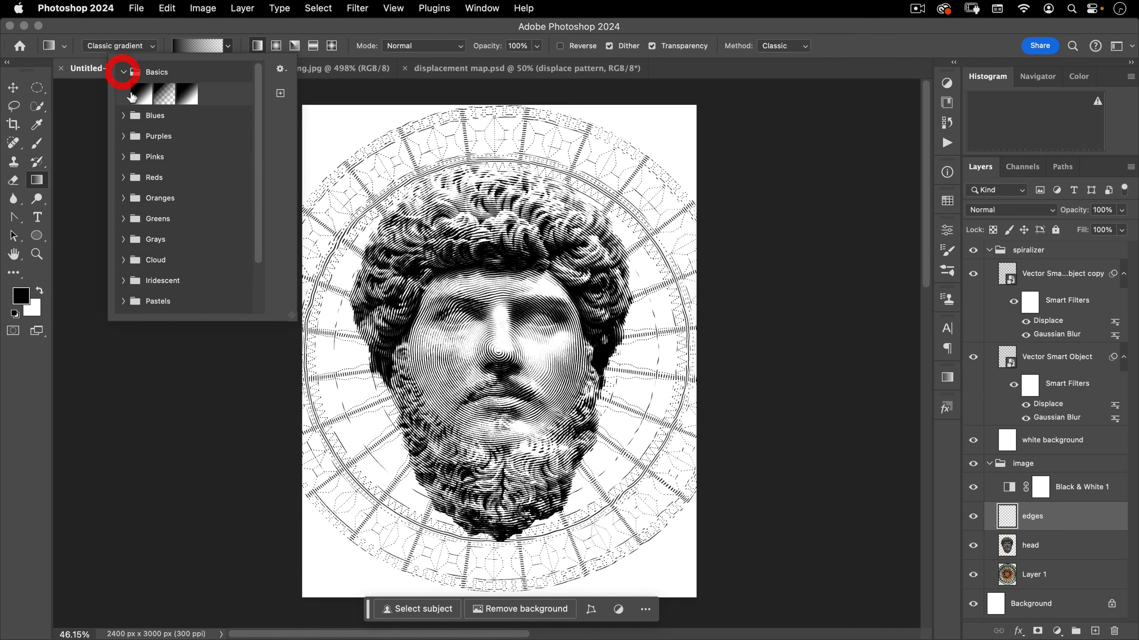
click(166, 95)
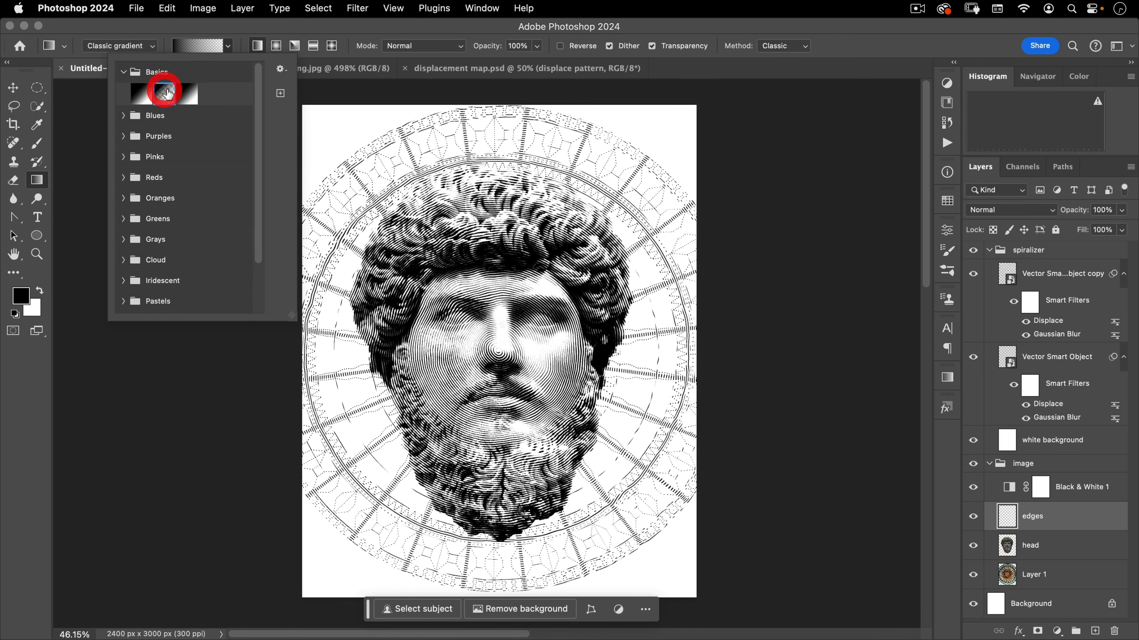
click(195, 30)
drag(262, 93, 381, 280)
drag(789, 110, 554, 321)
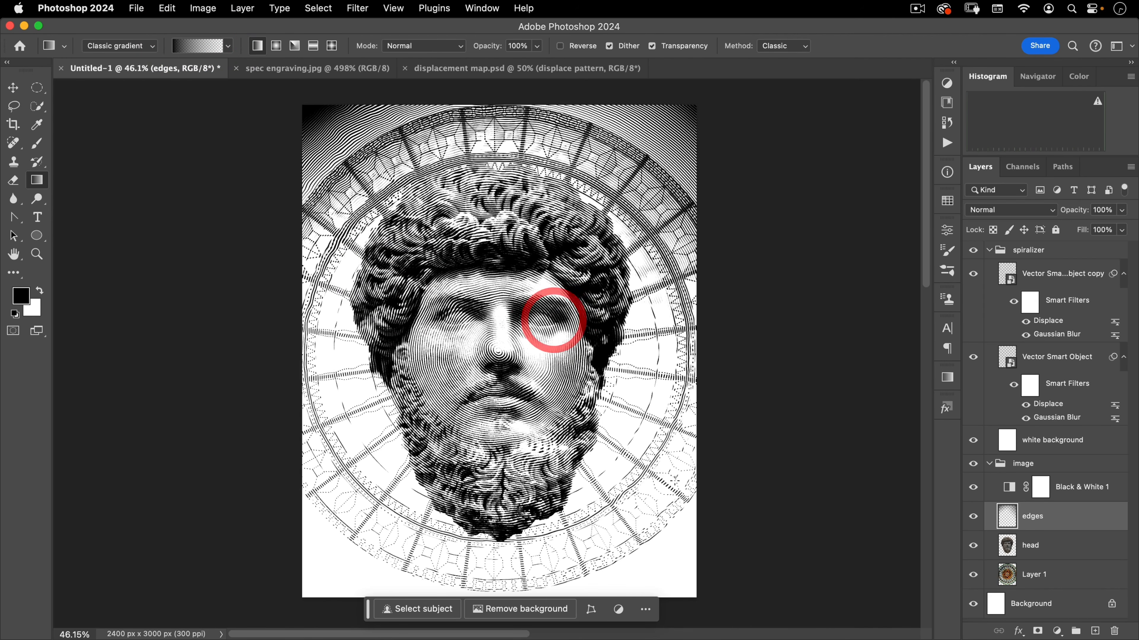
key(space)
drag(673, 488, 540, 321)
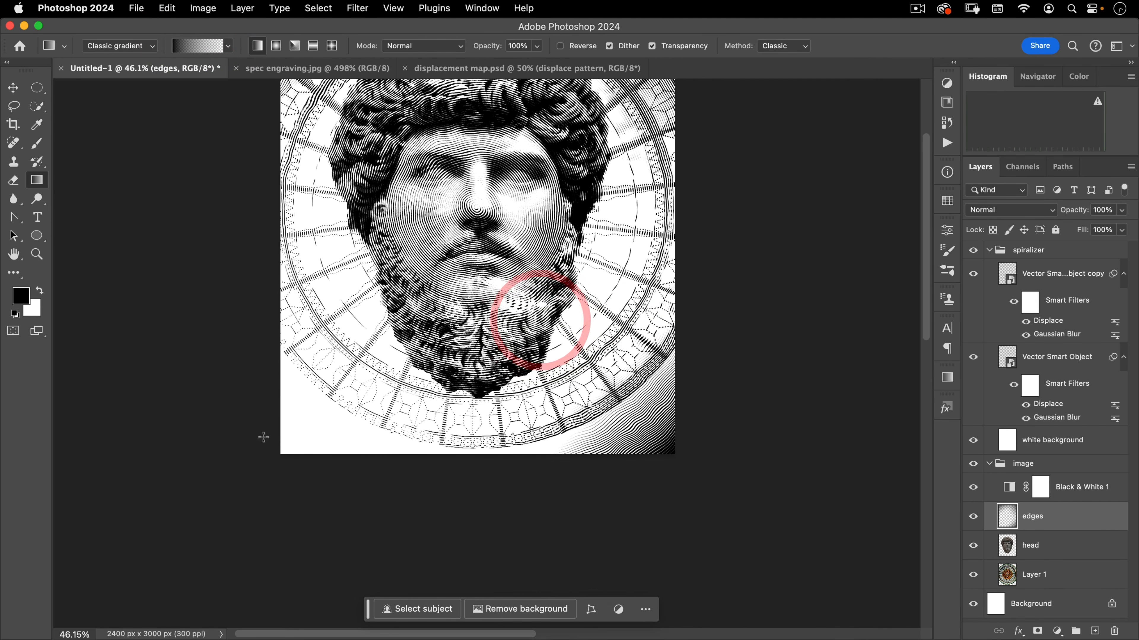
drag(201, 509, 463, 259)
key(super+space)
drag(380, 411, 360, 431)
drag(443, 369, 450, 446)
drag(594, 456, 577, 492)
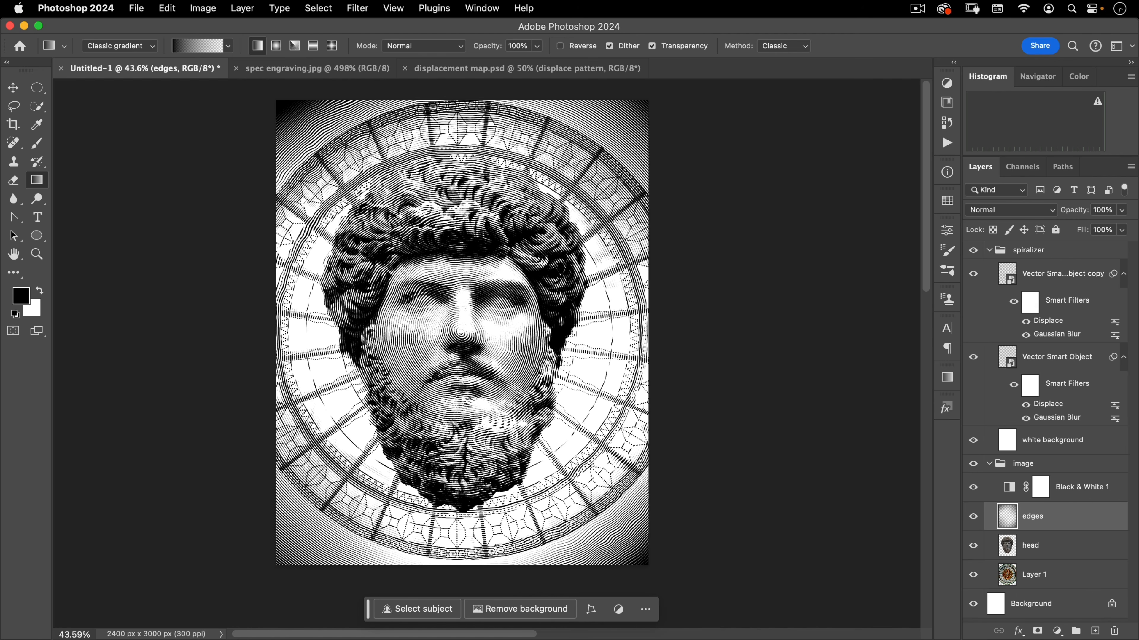
Lower the edges layer's opacity to 77%
mouse_move(1080, 213)
mouse_down()
mouse_move(1049, 216)
mouse_move(1063, 214)
mouse_up()
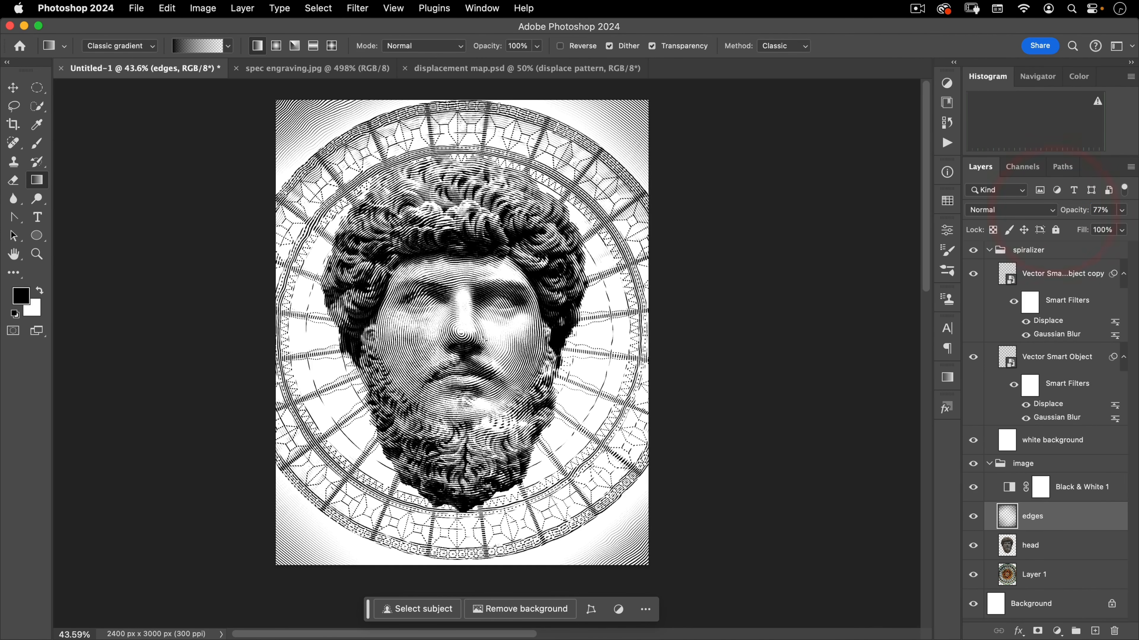
key(v)
scroll(510, 342, left, 2)
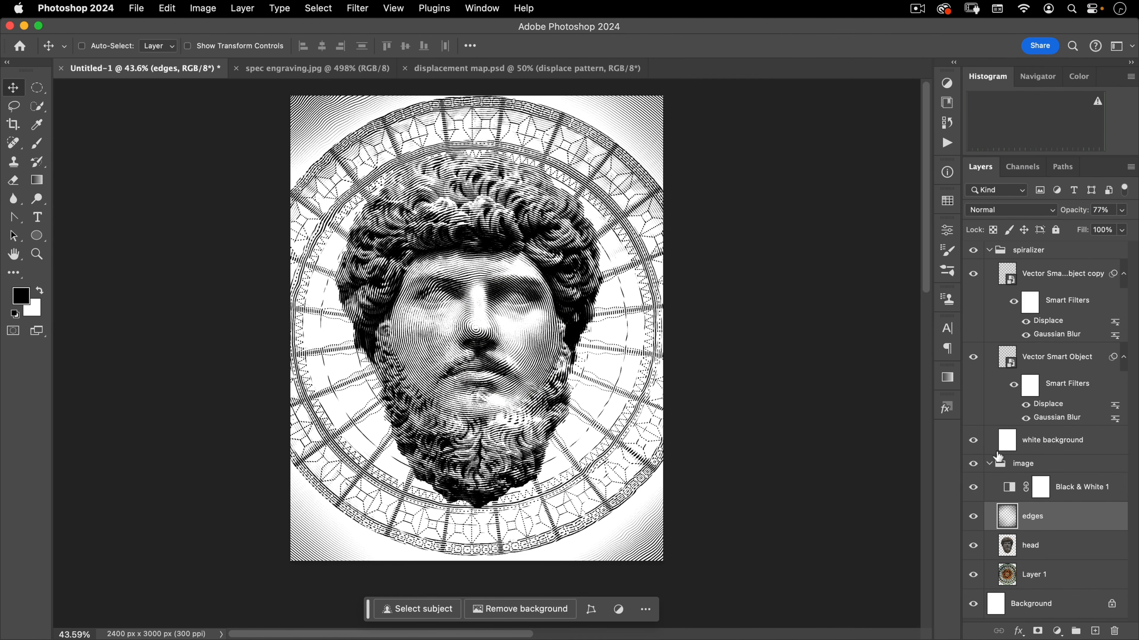
With the image group selected, make a rectangular selection of the whole canvas and shrink it inward slightly using Transform Selection
click(1022, 467)
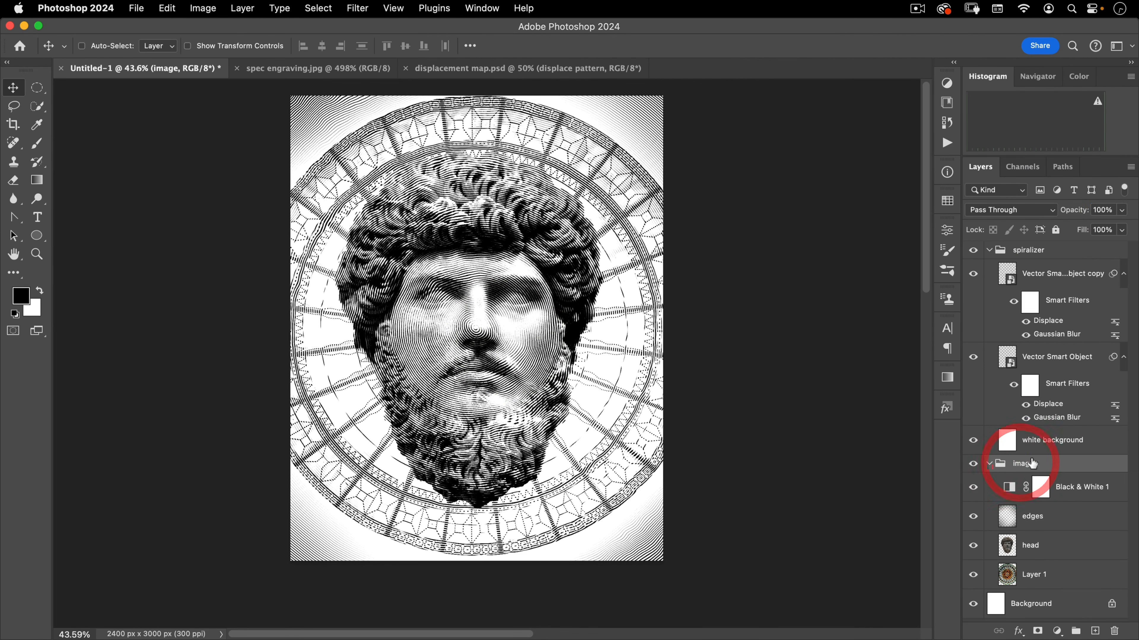
click(38, 88)
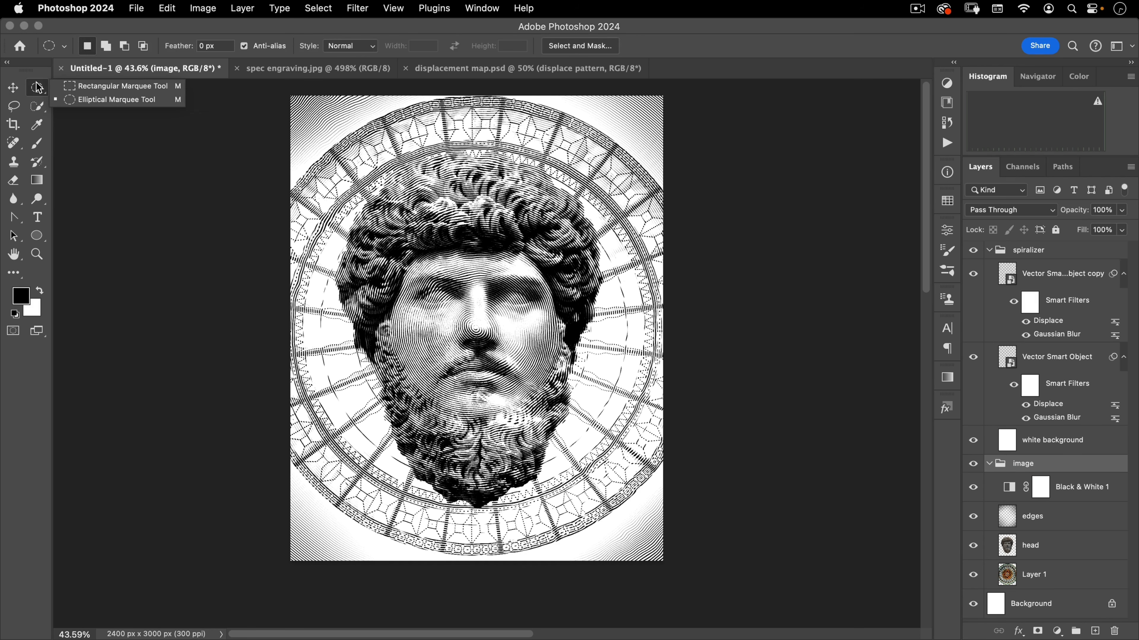
click(80, 93)
drag(287, 90, 786, 608)
key(space)
drag(702, 421, 708, 445)
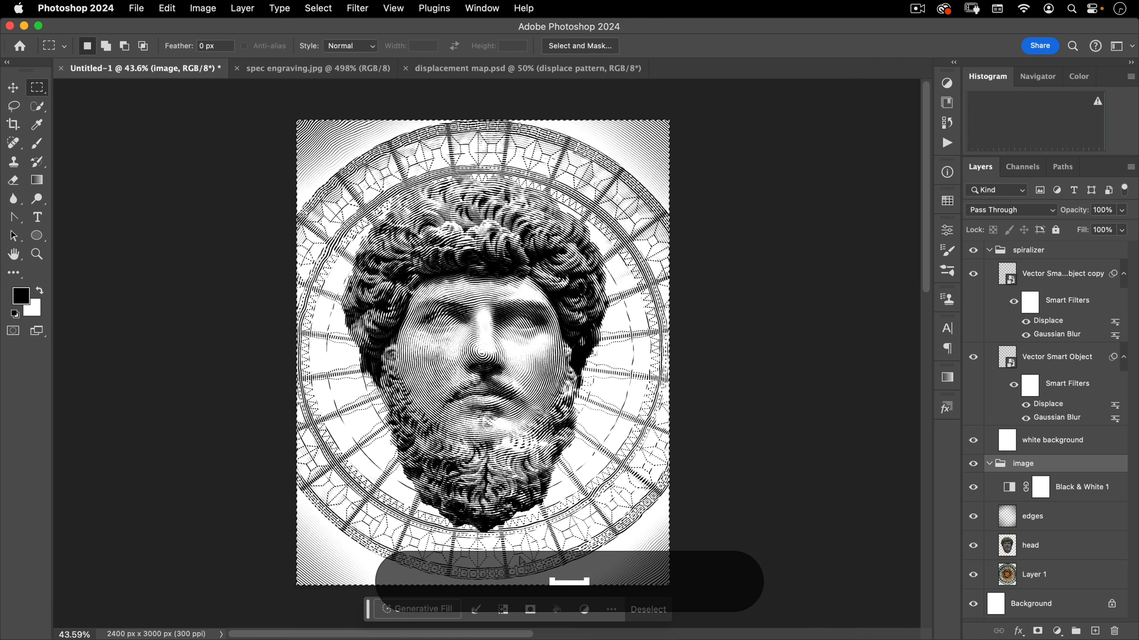
right_click(481, 249)
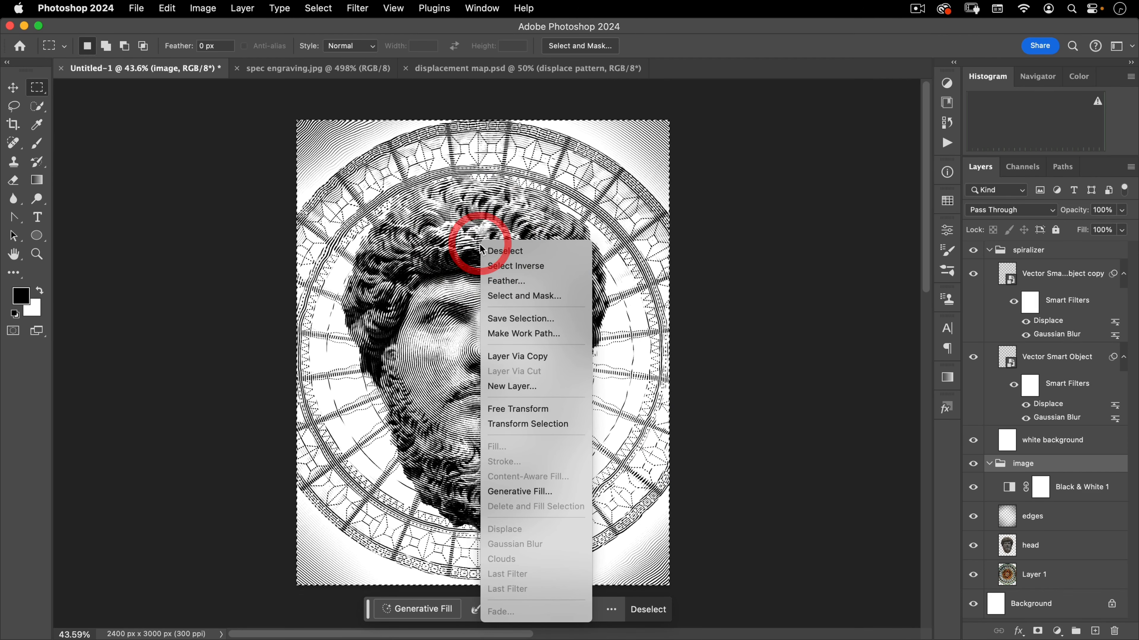
click(507, 426)
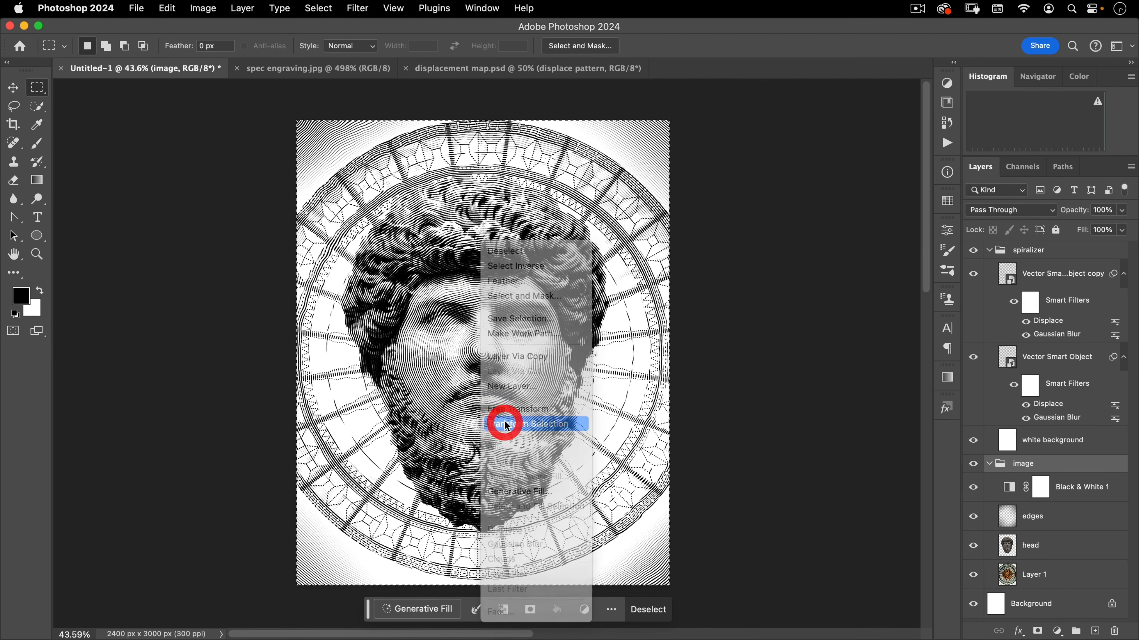
mouse_move(666, 120)
mouse_down()
mouse_move(636, 146)
mouse_move(677, 87)
mouse_move(697, 190)
mouse_move(572, 101)
mouse_move(670, 117)
mouse_move(630, 139)
mouse_move(654, 133)
mouse_up()
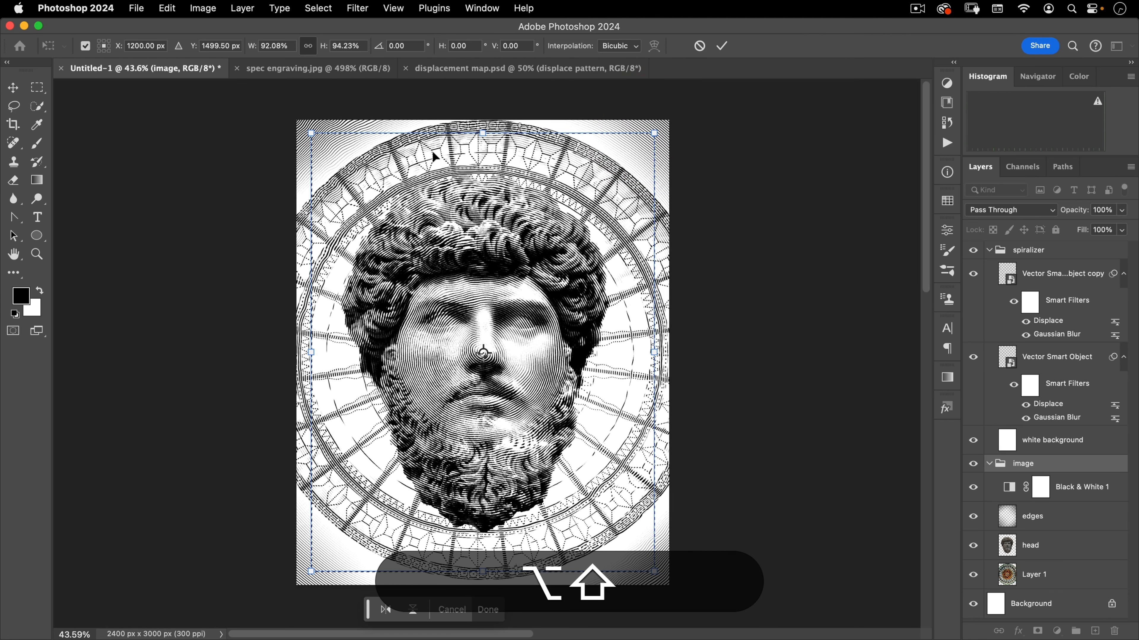
click(720, 45)
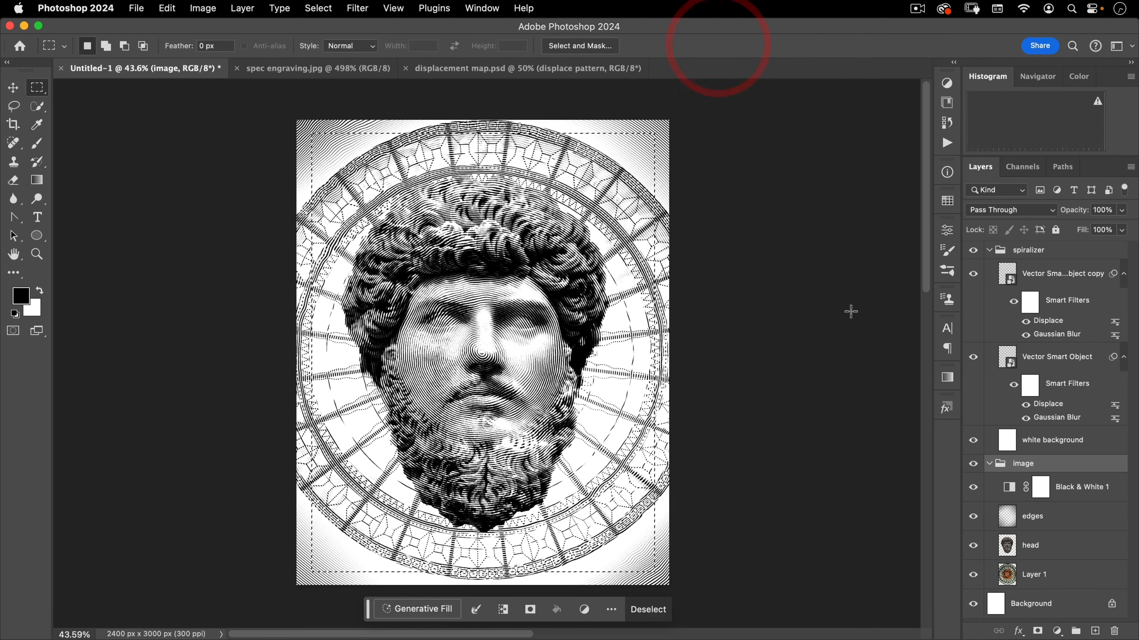
Add a layer mask to the image group from the selection and feather the mask 6.7 px
click(1037, 632)
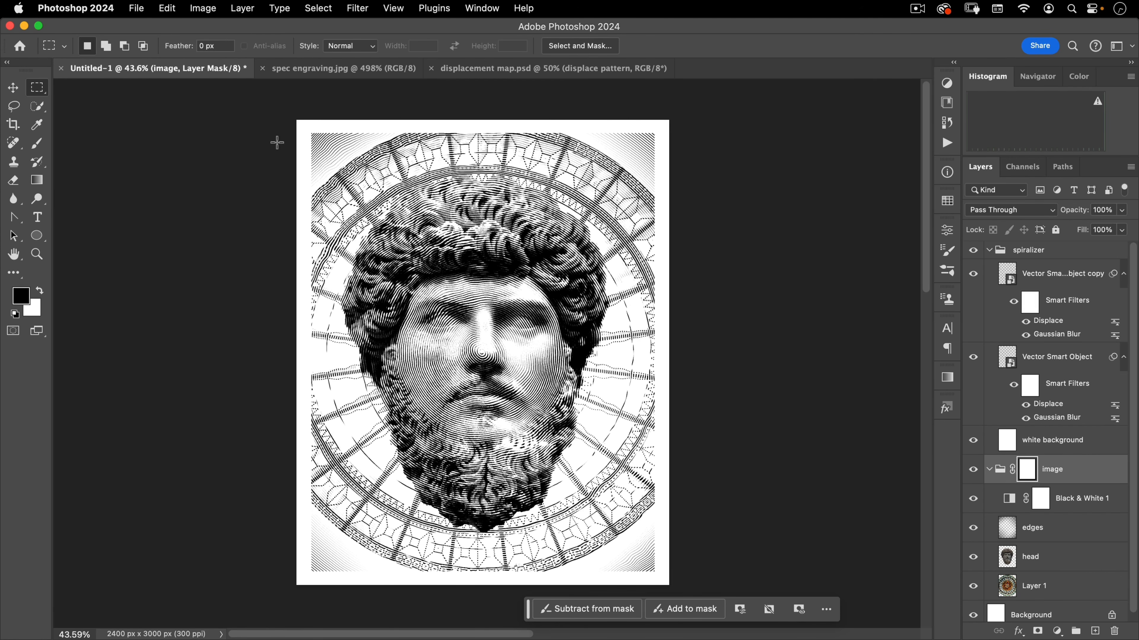
drag(311, 130, 445, 107)
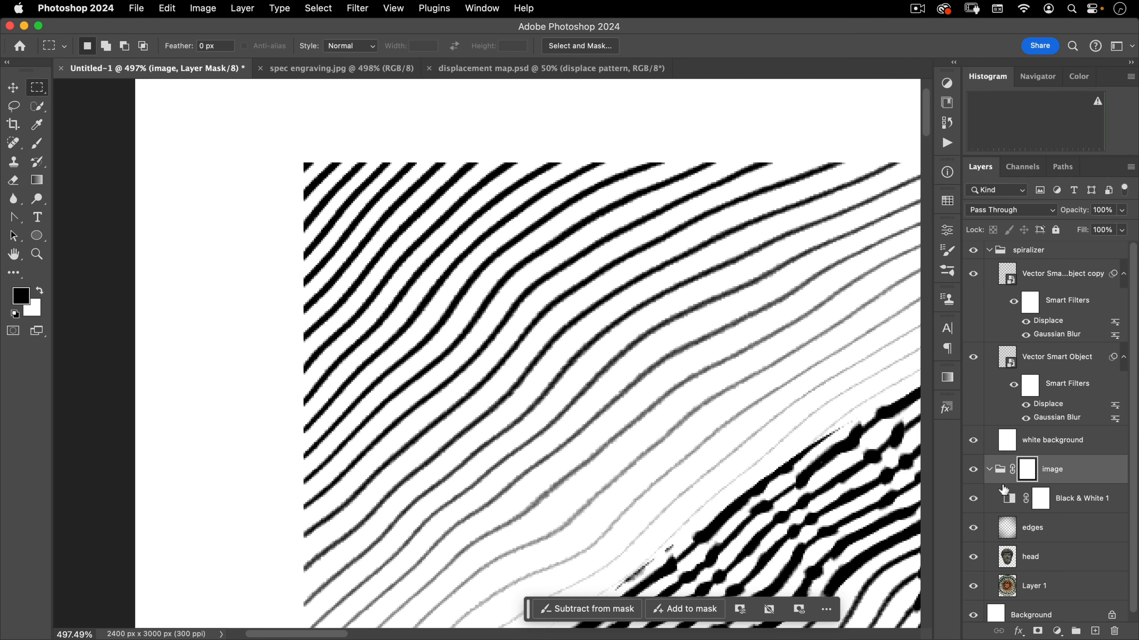
double_click(1029, 471)
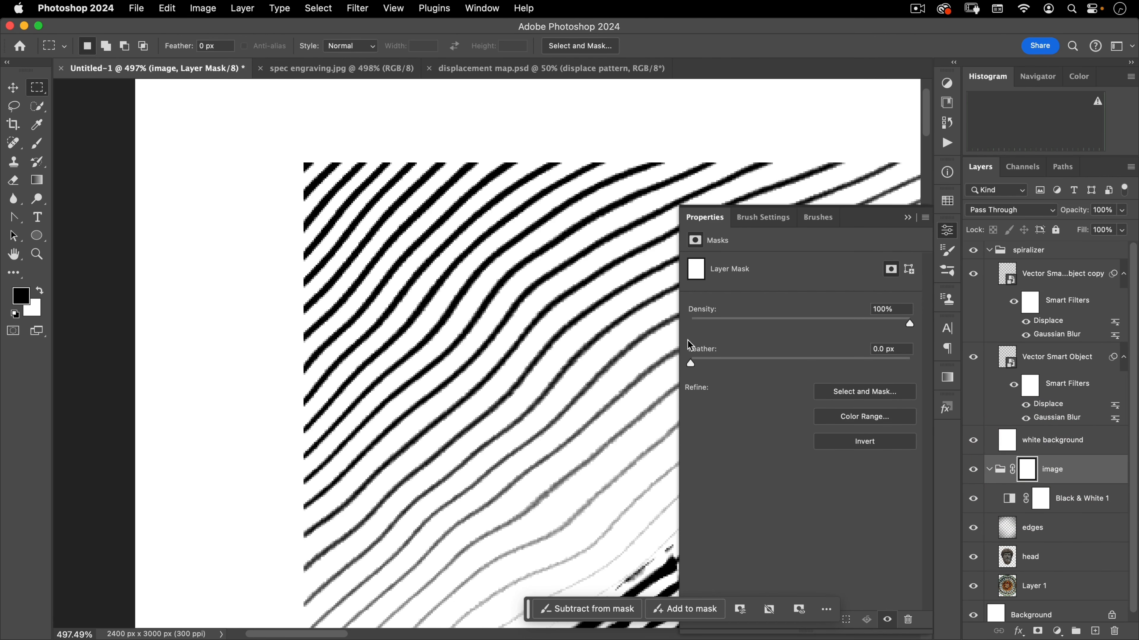
click(737, 361)
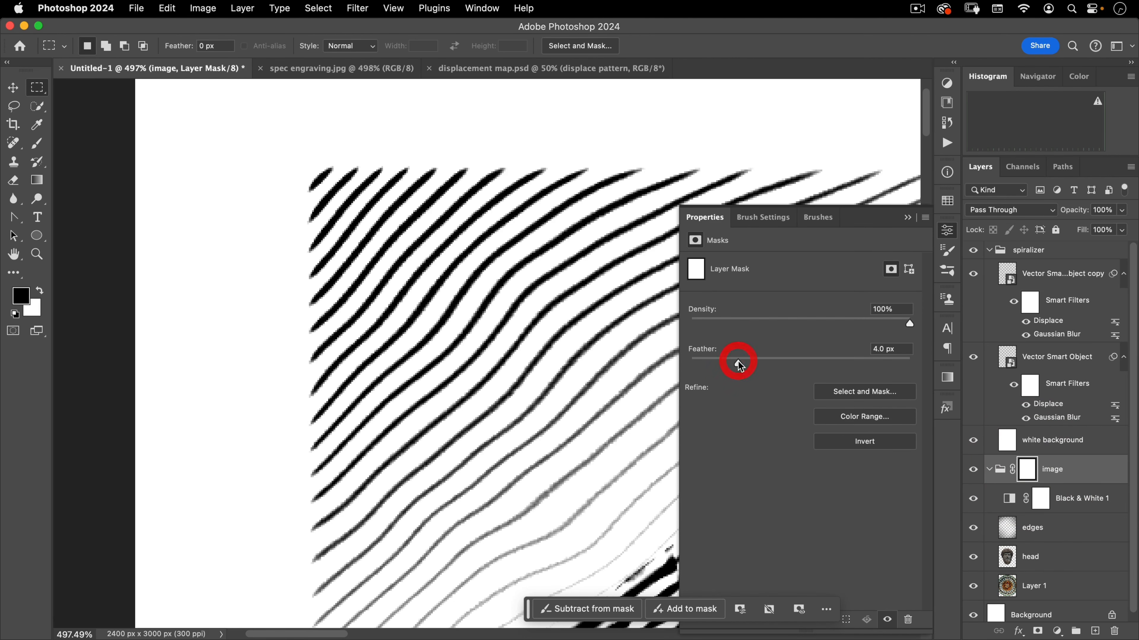
click(758, 361)
Zoom and pan around the canvas edges to examine the feathered mask border
drag(426, 343, 331, 409)
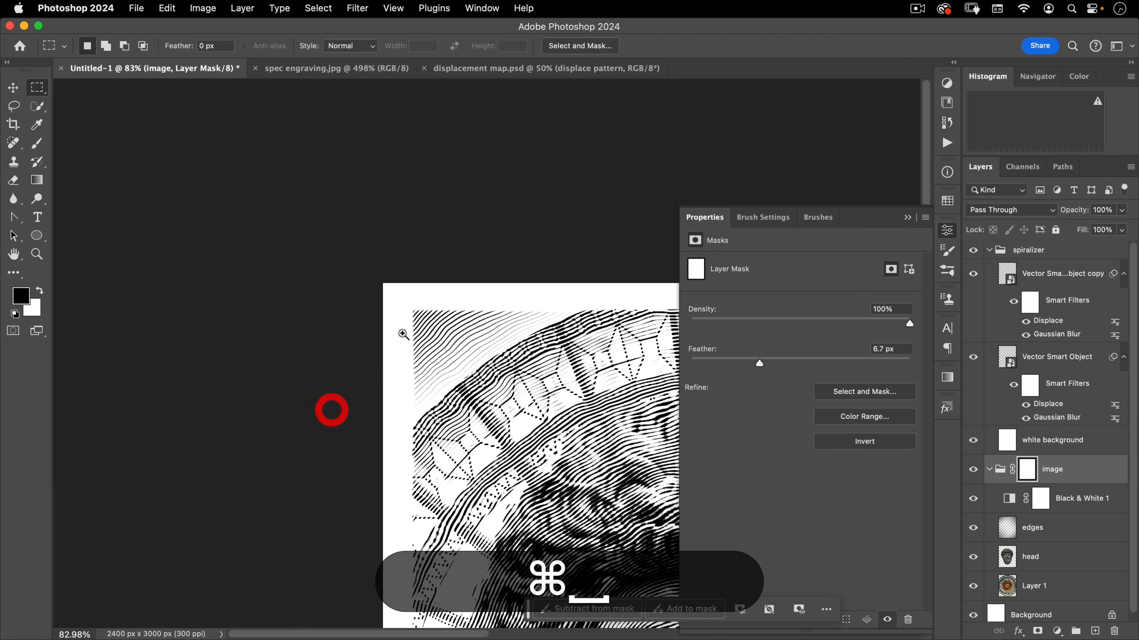
drag(416, 307, 545, 254)
click(546, 253)
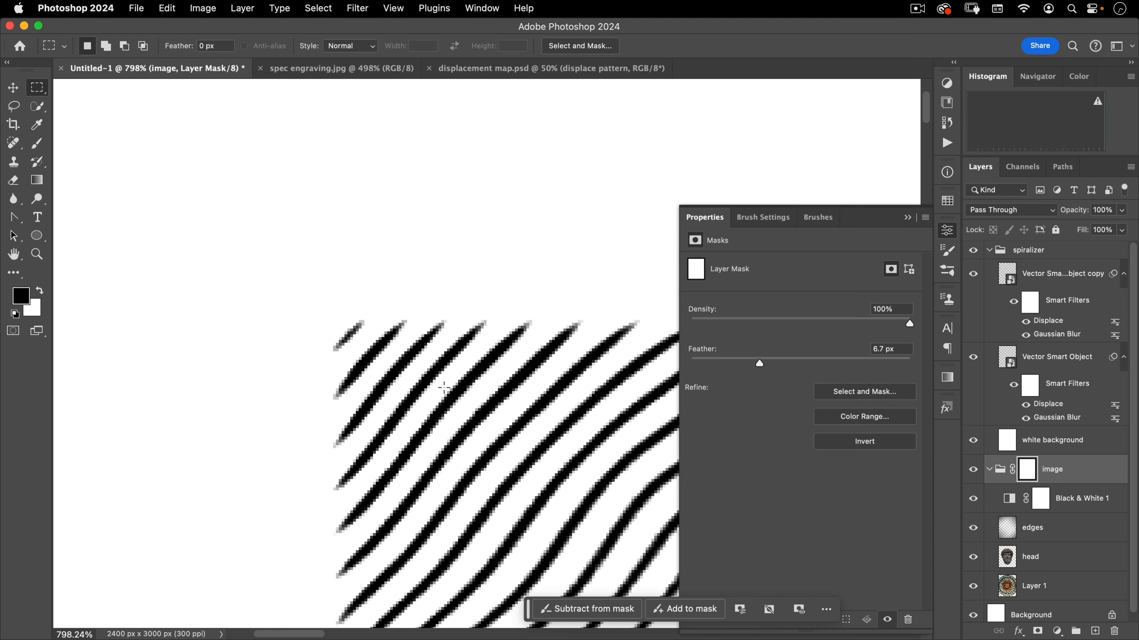
drag(429, 309, 292, 427)
drag(502, 462, 333, 335)
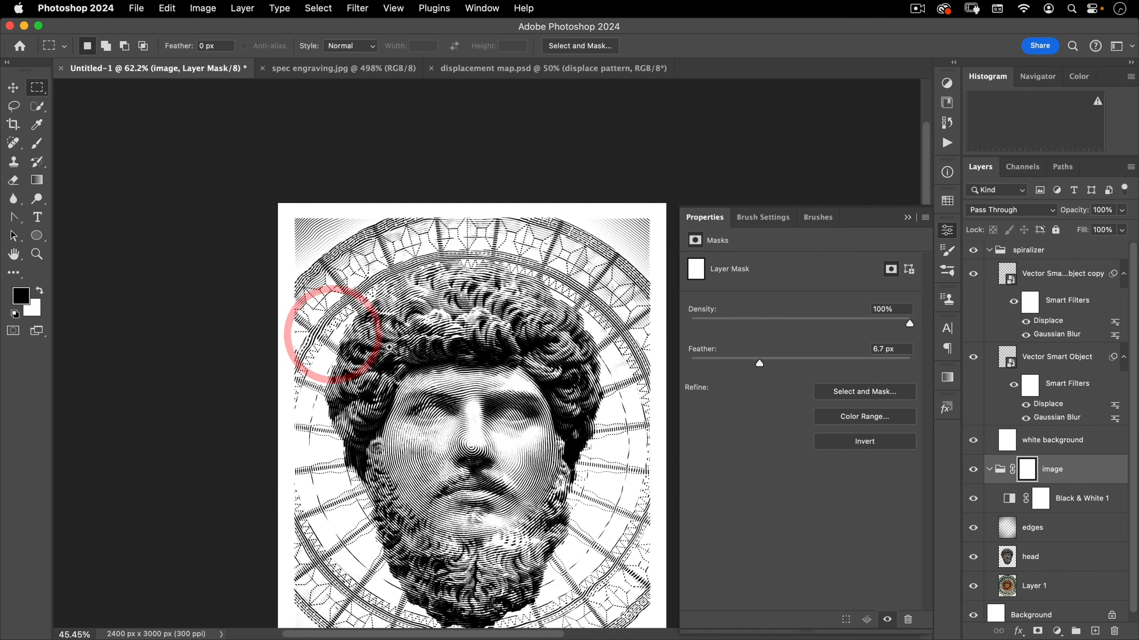
drag(405, 442, 389, 346)
drag(444, 284, 434, 299)
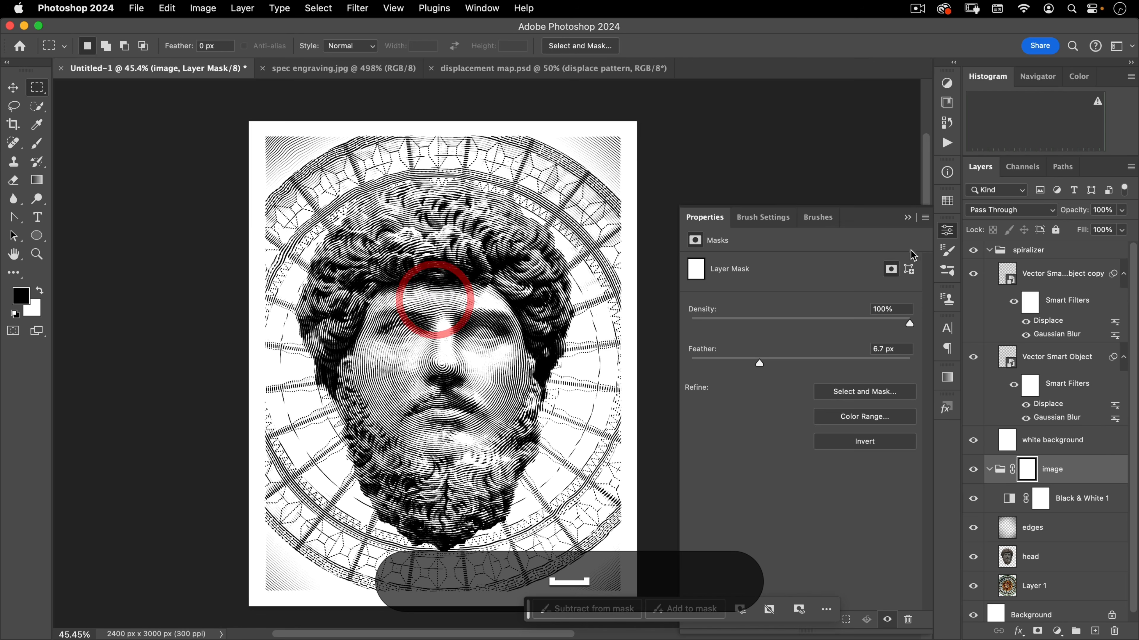
Select the spiralizer group and collapse both the spiralizer and image groups in the layer list
key(v)
click(947, 231)
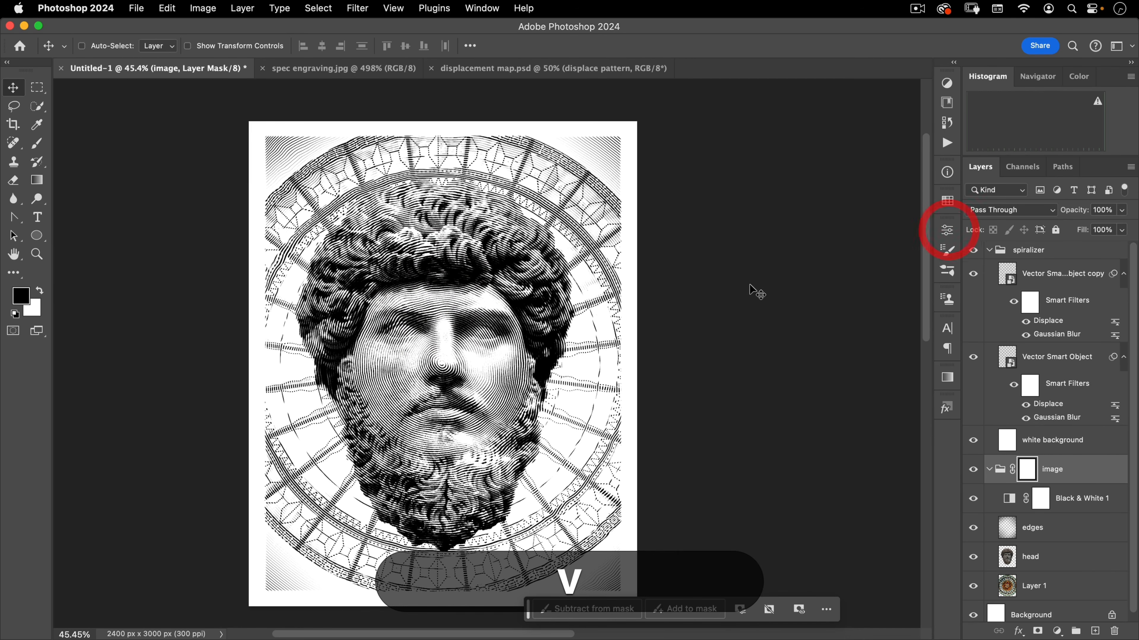
click(1032, 251)
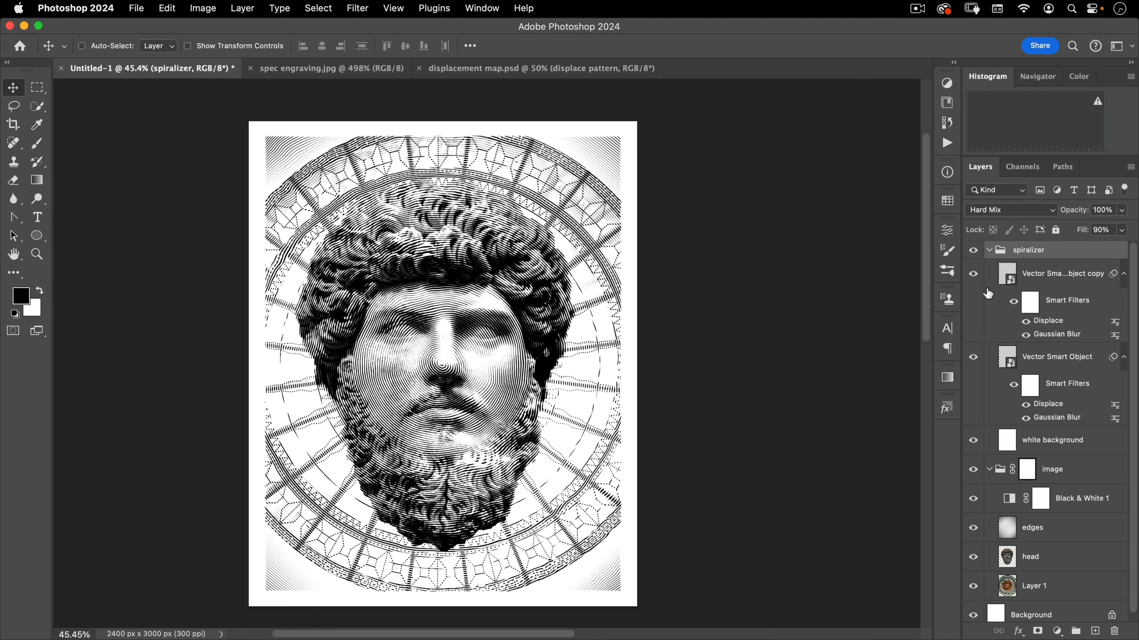
click(989, 250)
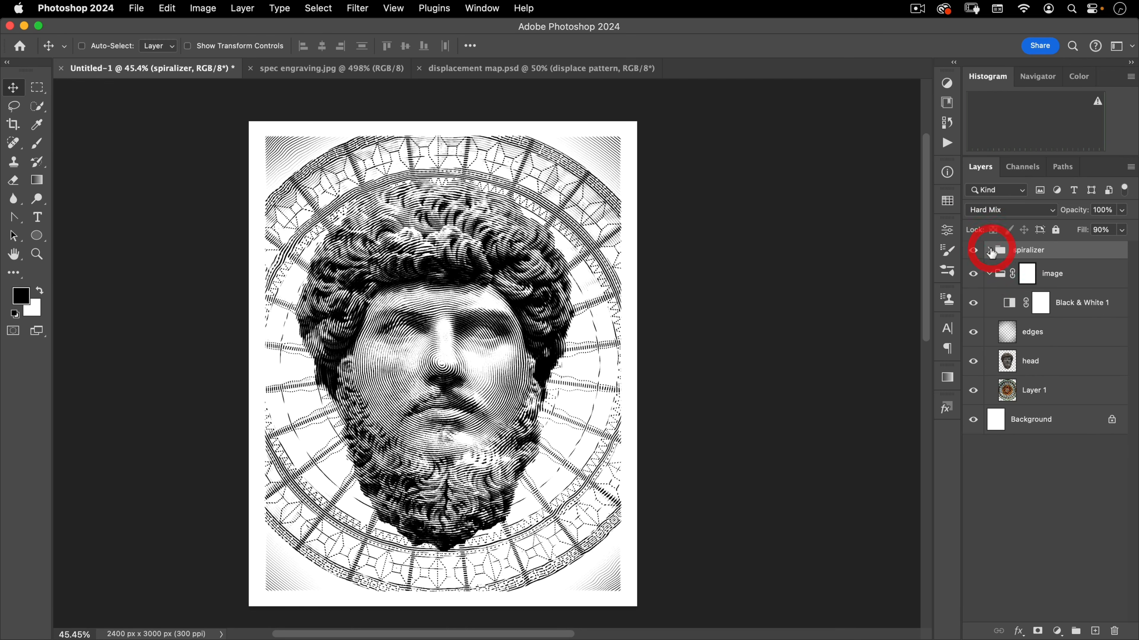
click(989, 274)
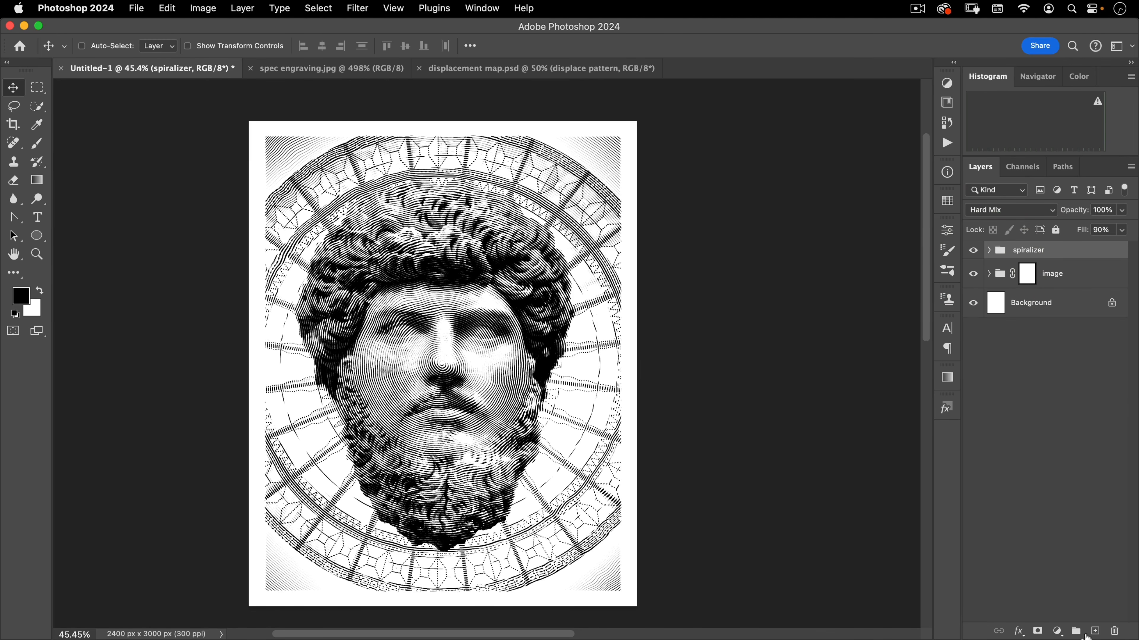
Add a Gradient Map adjustment layer above the spiralizer group and set its dark stop colour to #211800
click(1057, 631)
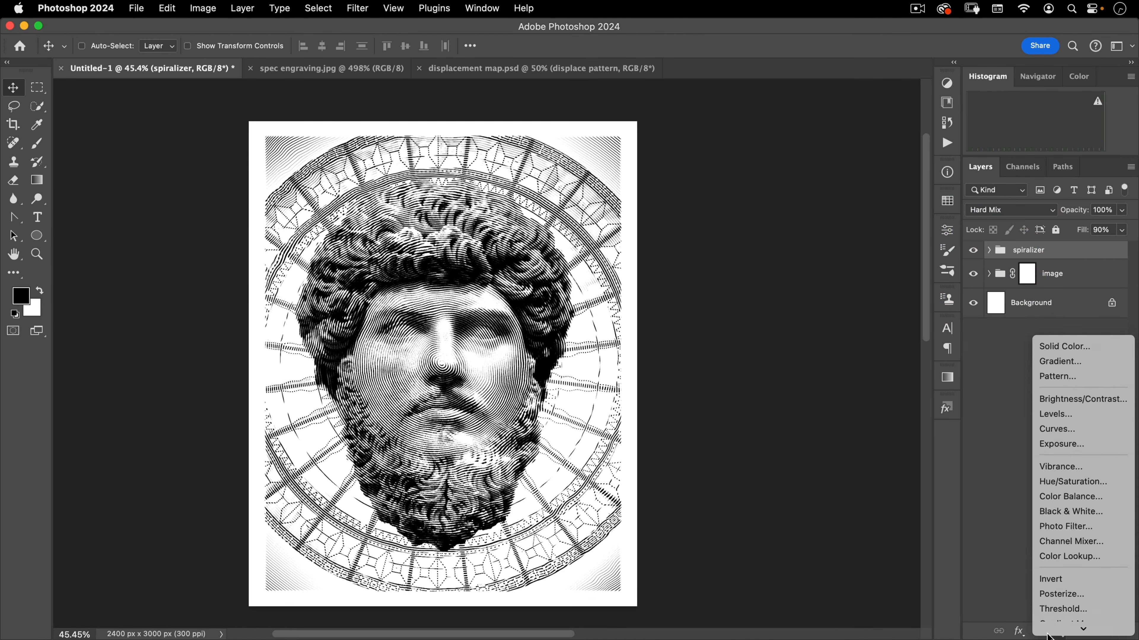
click(1055, 613)
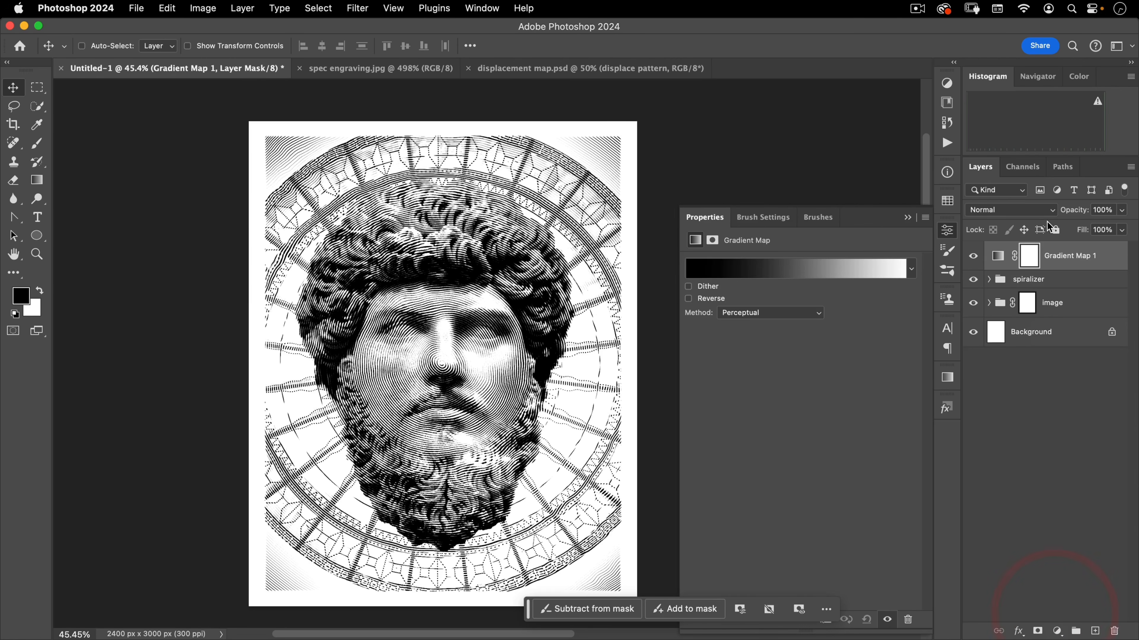
click(702, 274)
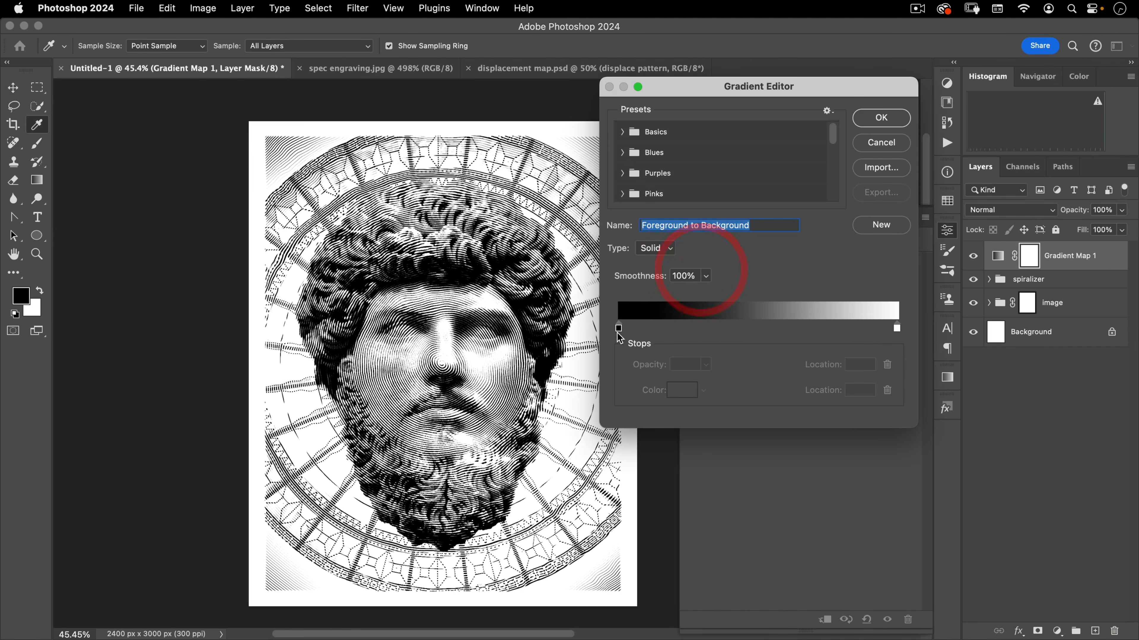
click(620, 329)
drag(628, 328, 620, 327)
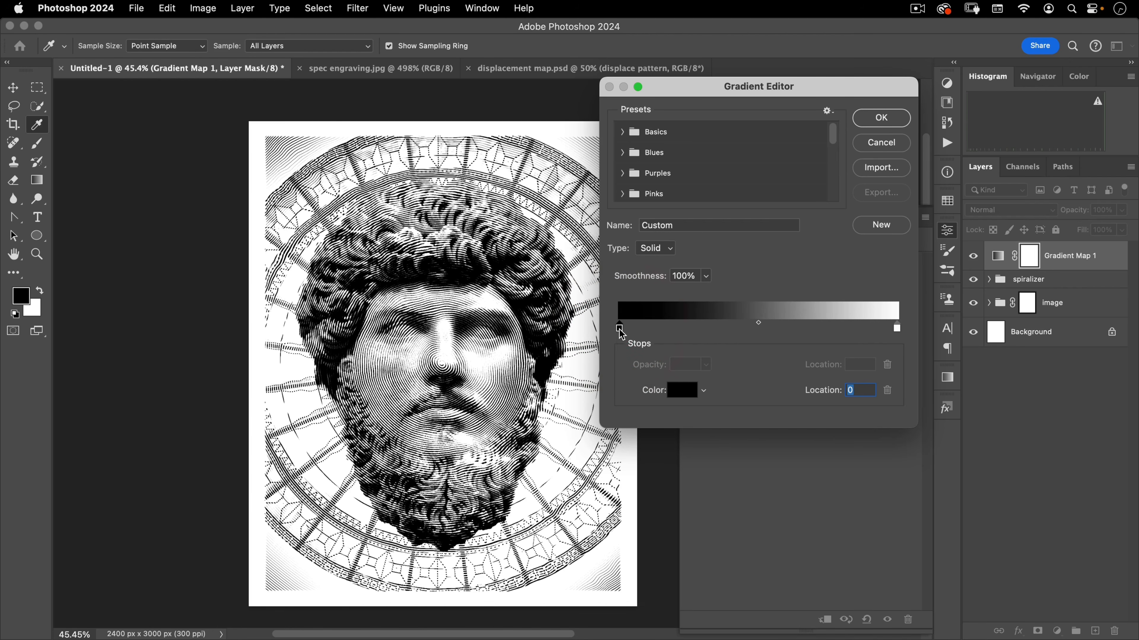
double_click(618, 329)
drag(851, 373, 851, 358)
click(828, 353)
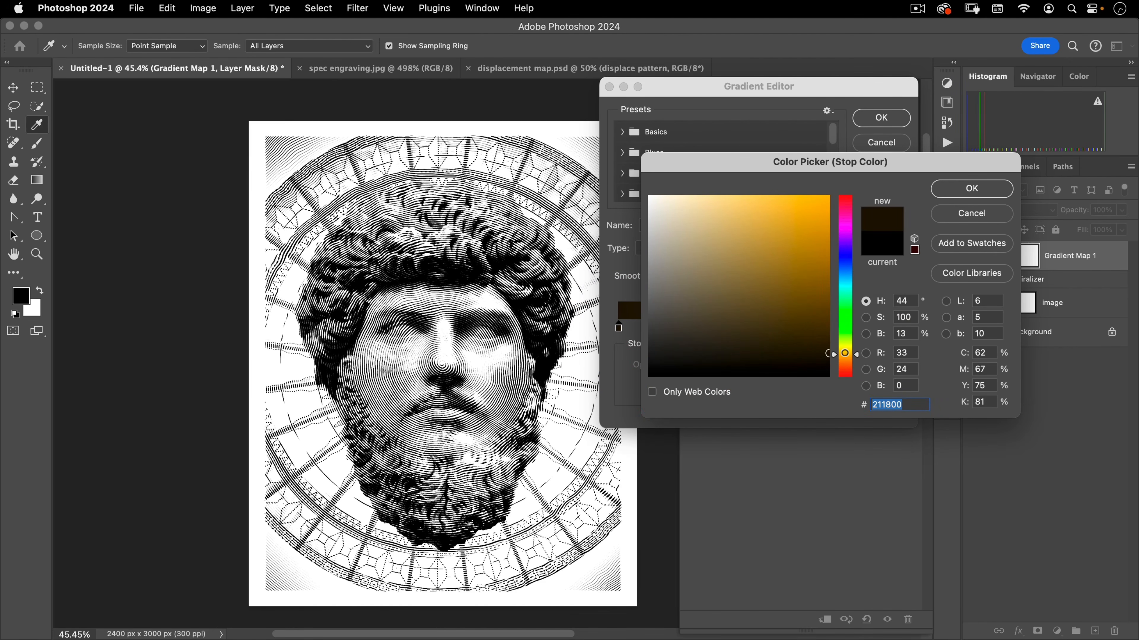
click(1000, 187)
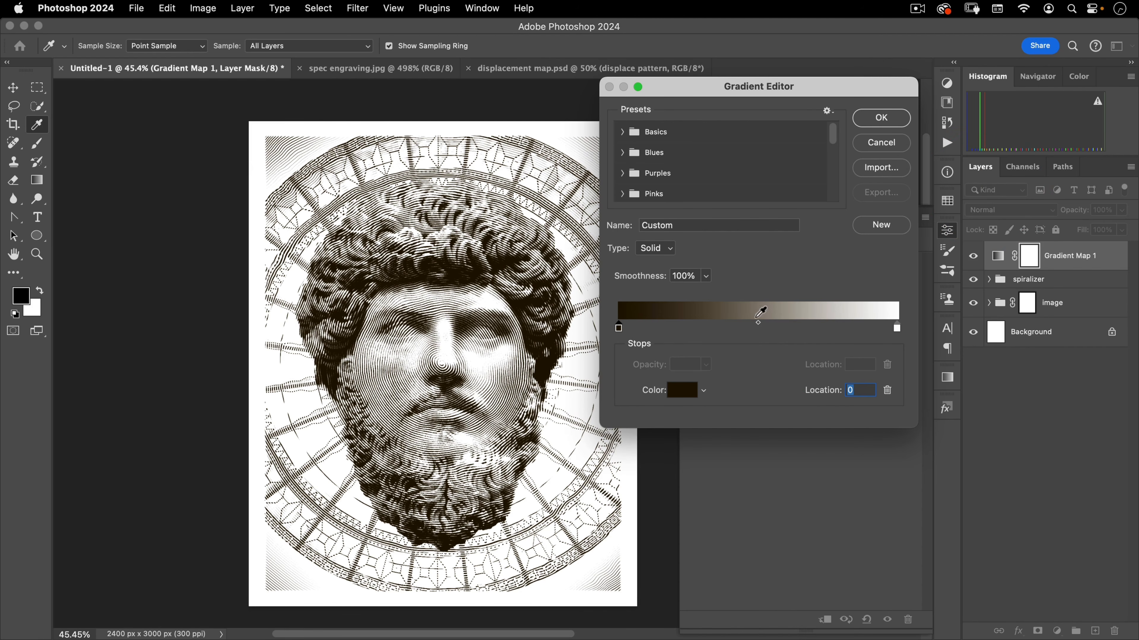
Add a gradient stop at location 50 with colour #a7864d and confirm the gradient
click(761, 328)
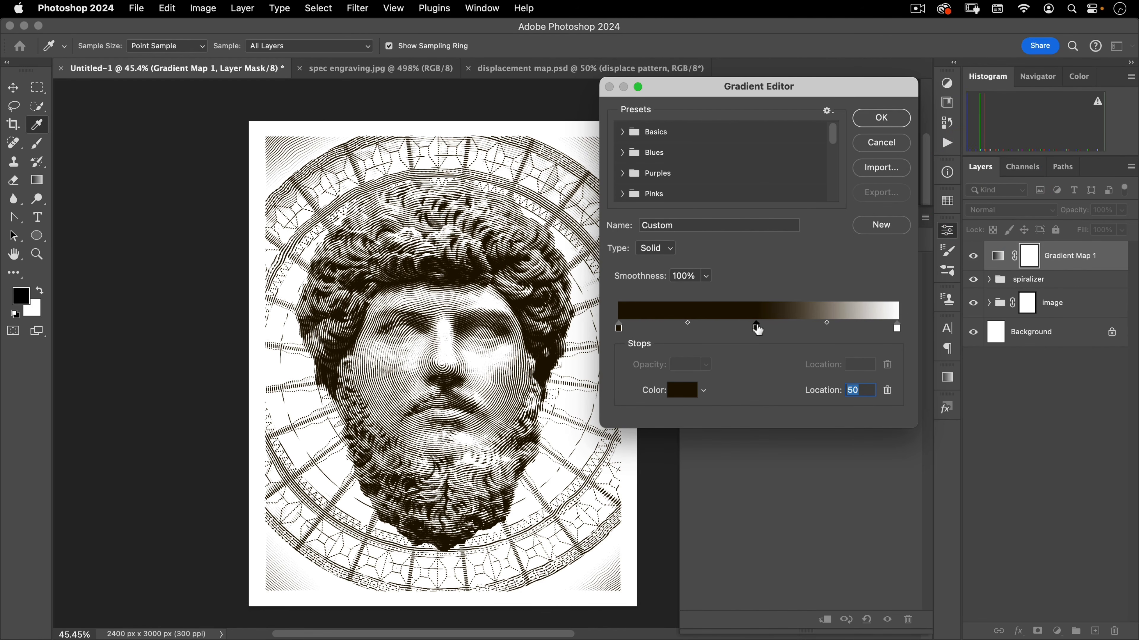
click(756, 326)
click(818, 311)
click(684, 389)
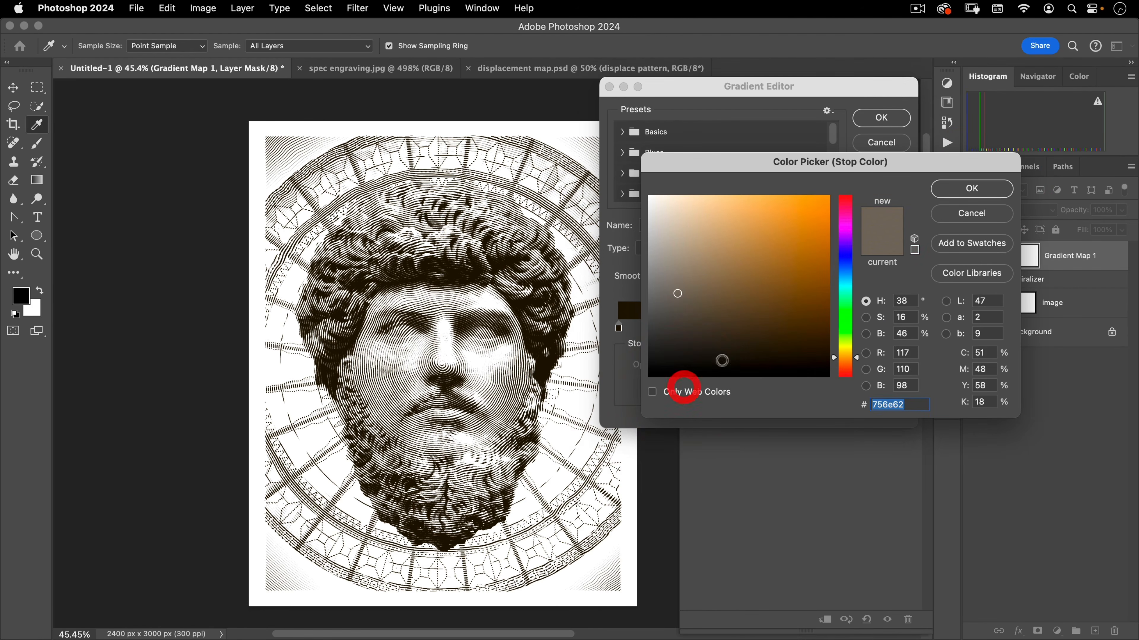
click(713, 273)
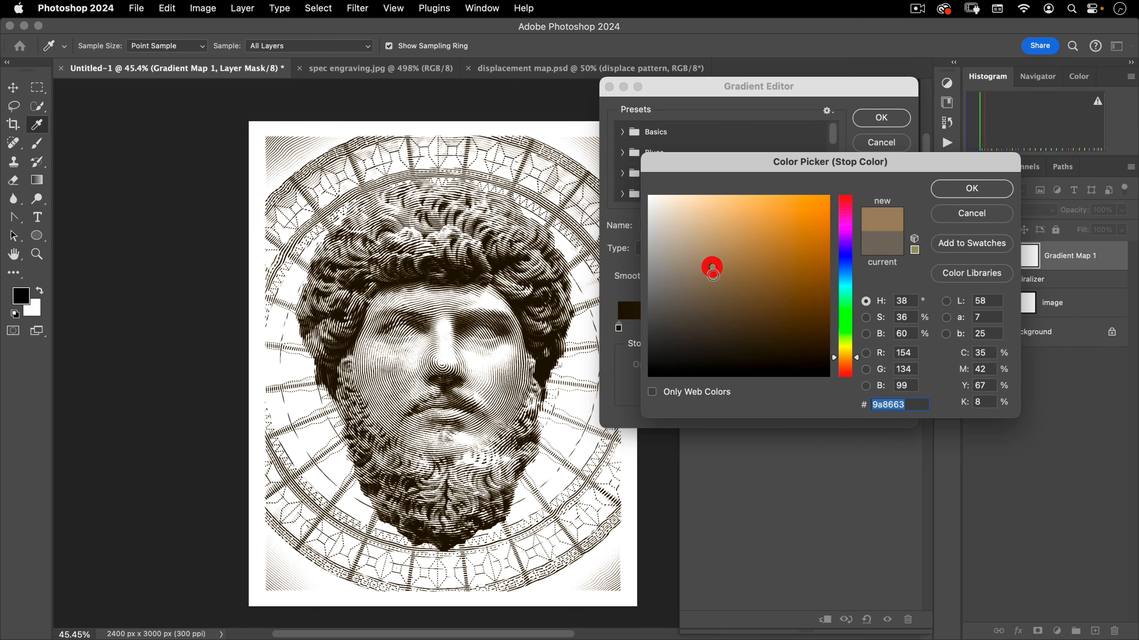
click(745, 258)
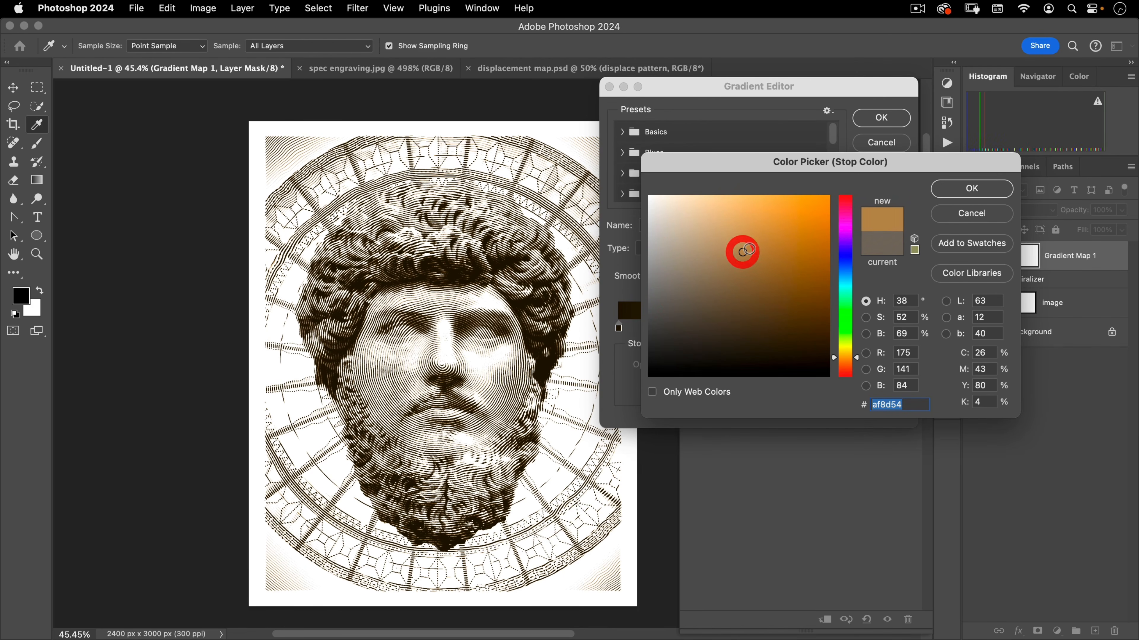
click(971, 188)
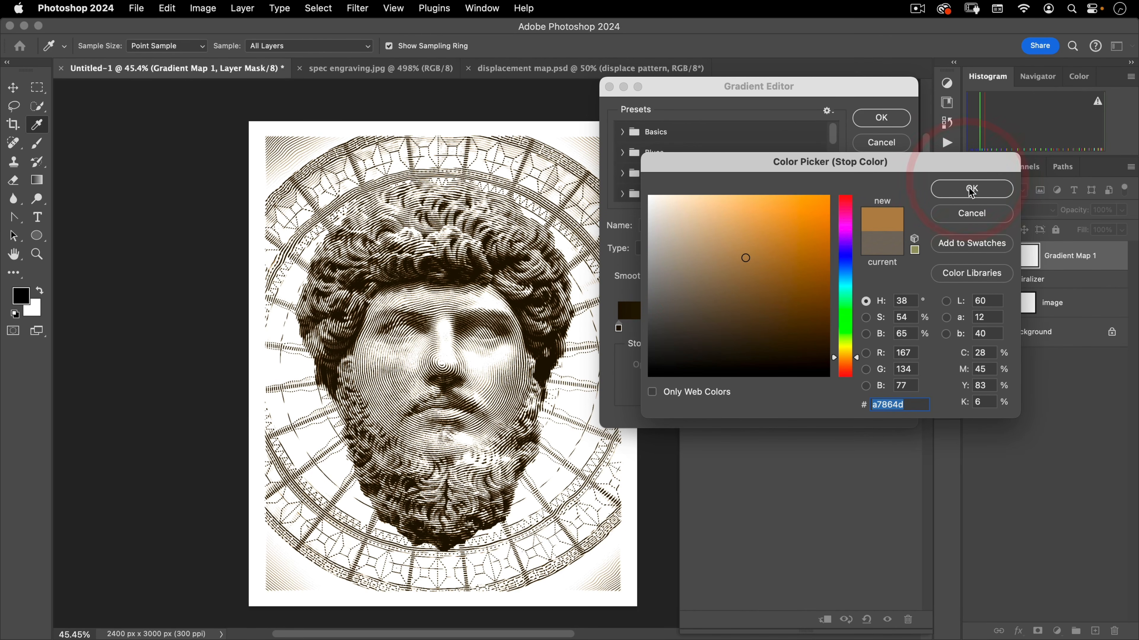
click(883, 117)
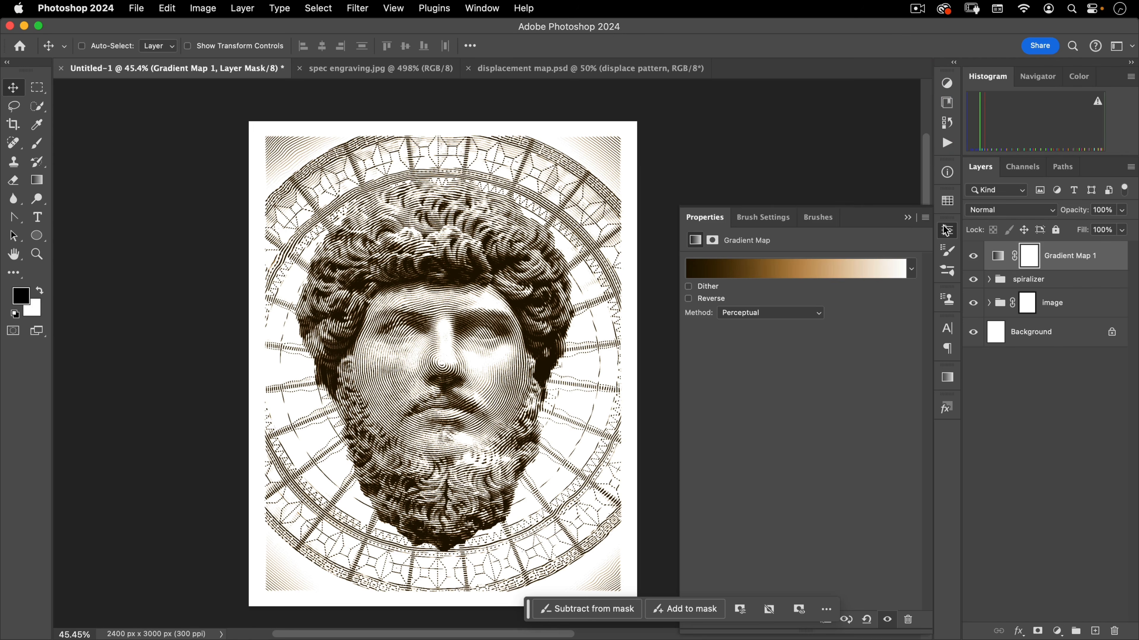
Place Texturelabs_Paper_268L.jpg as an embedded layer at the top of the stack
click(945, 230)
key(space)
drag(501, 268, 506, 248)
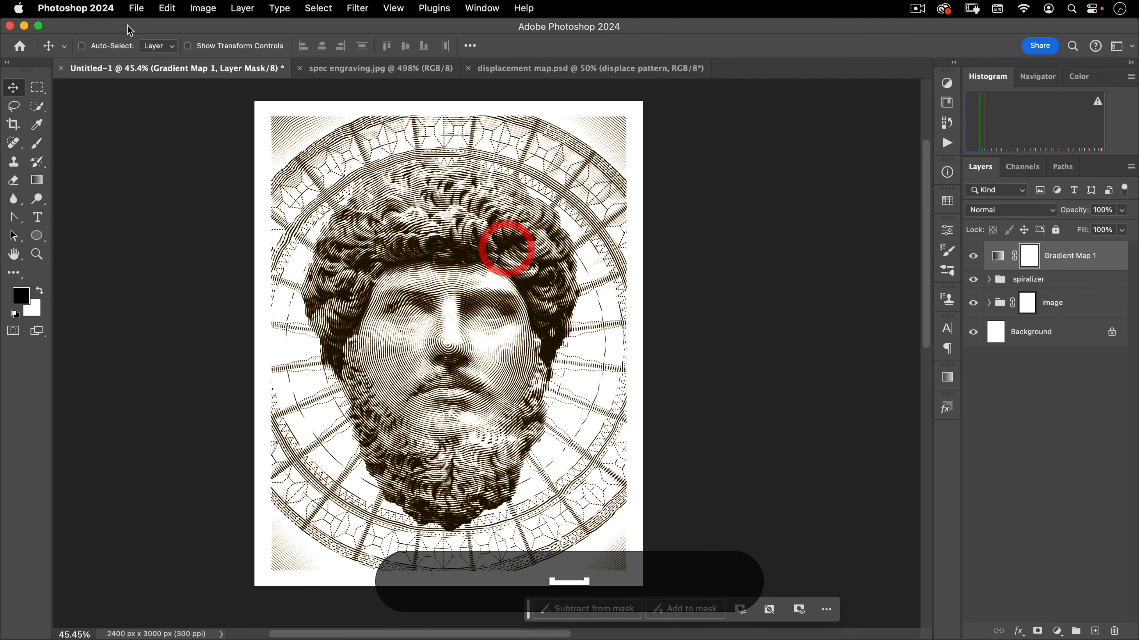
click(137, 8)
mouse_move(160, 242)
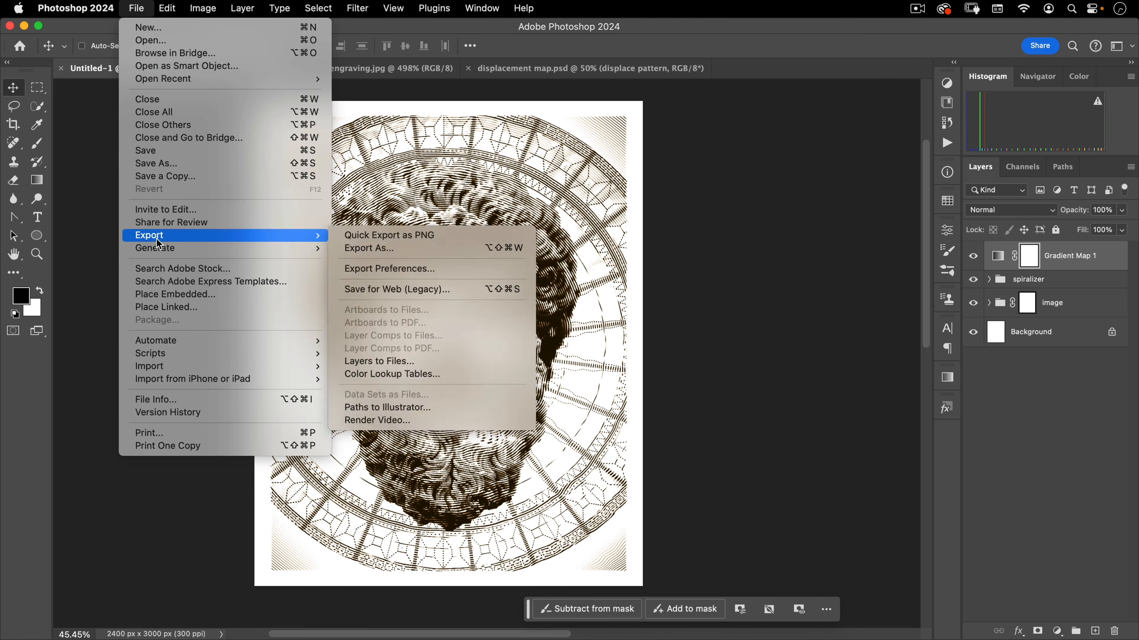
click(165, 294)
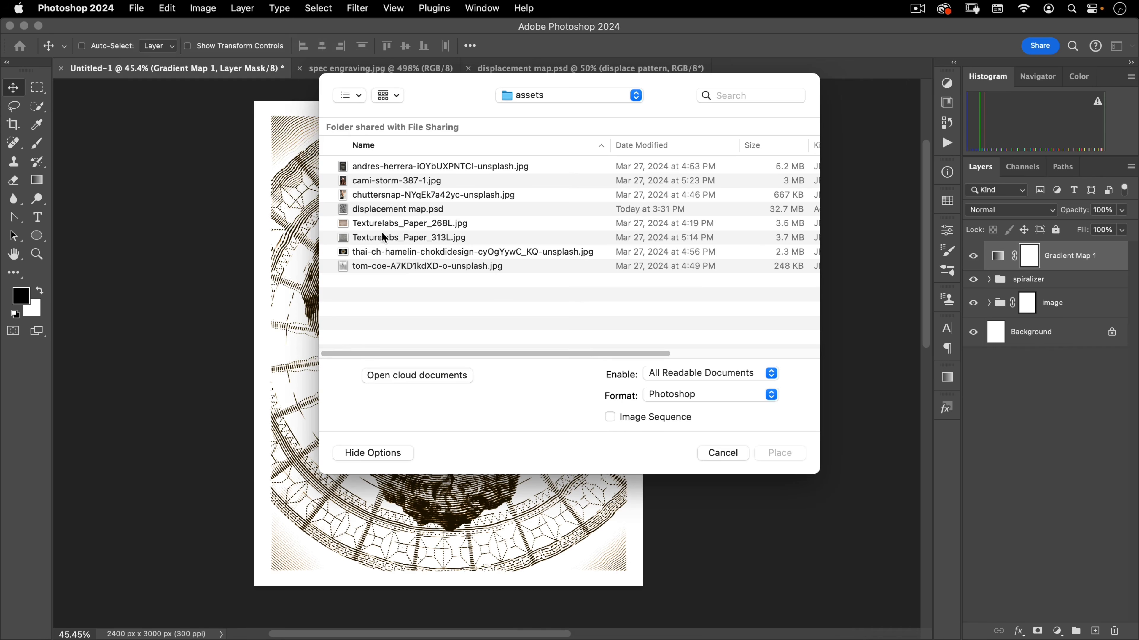
click(380, 222)
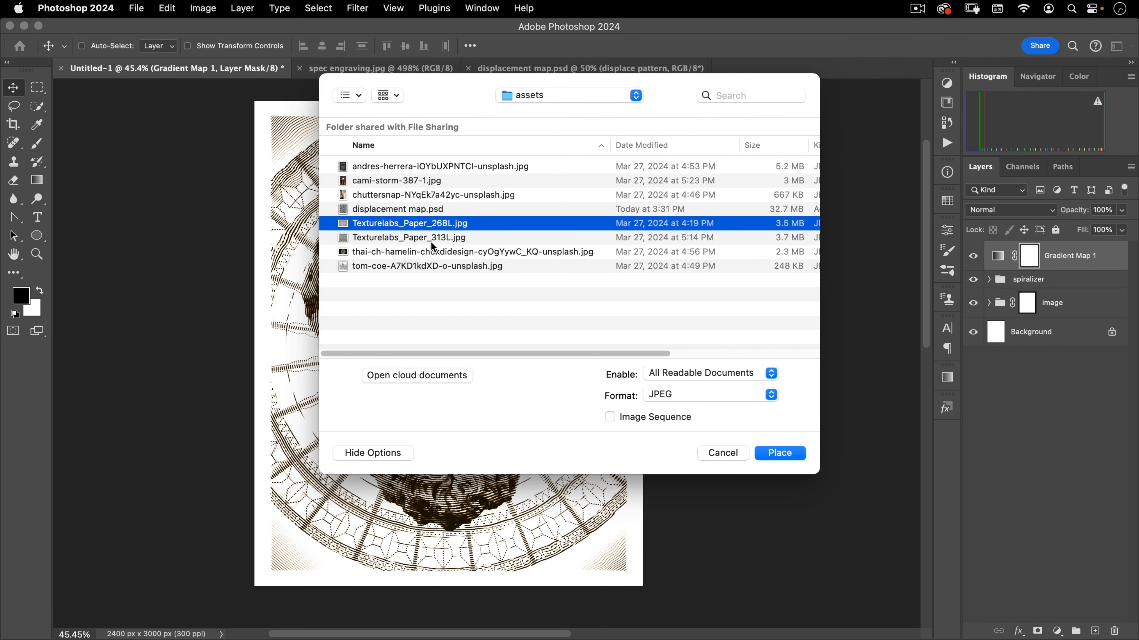
click(780, 453)
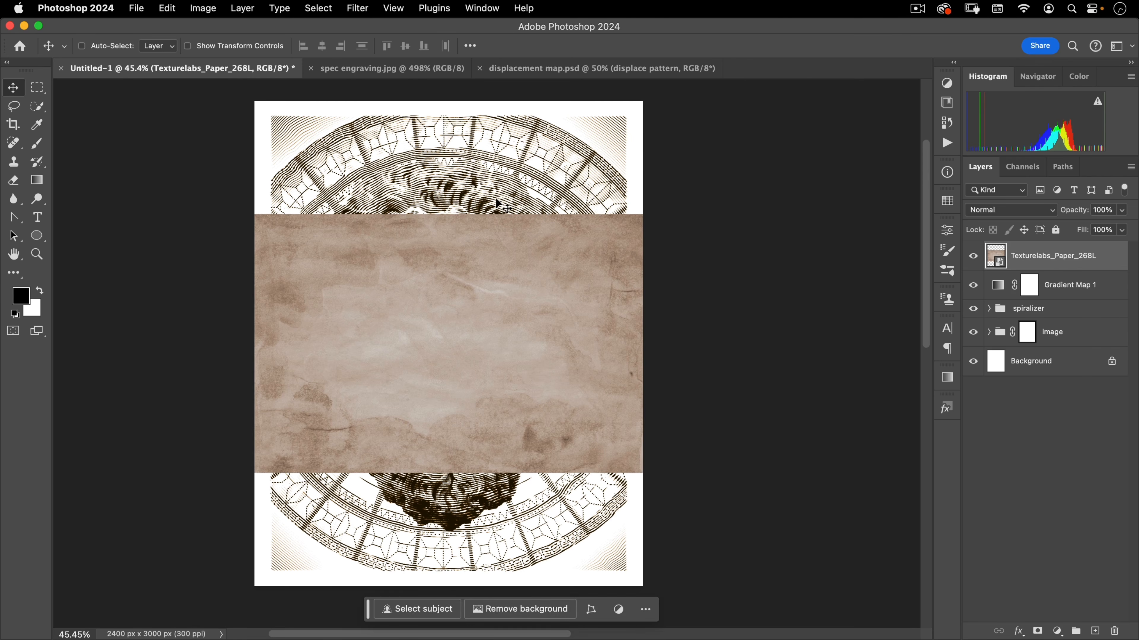
Scale the paper texture up to fill the whole canvas
key(super+t)
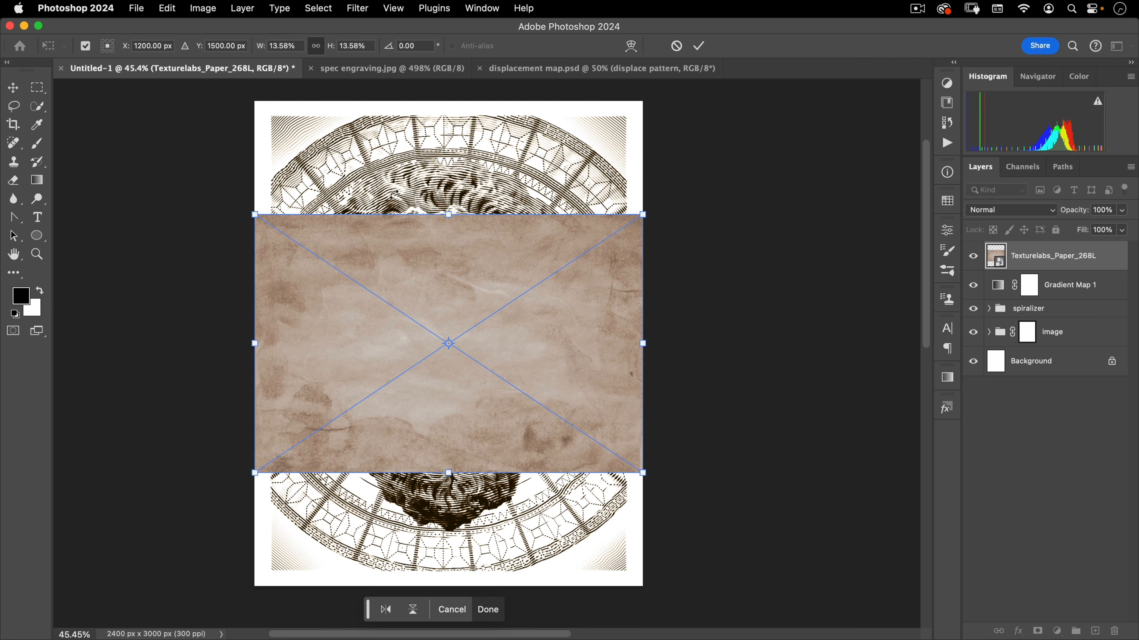
drag(395, 190, 644, 287)
double_click(537, 289)
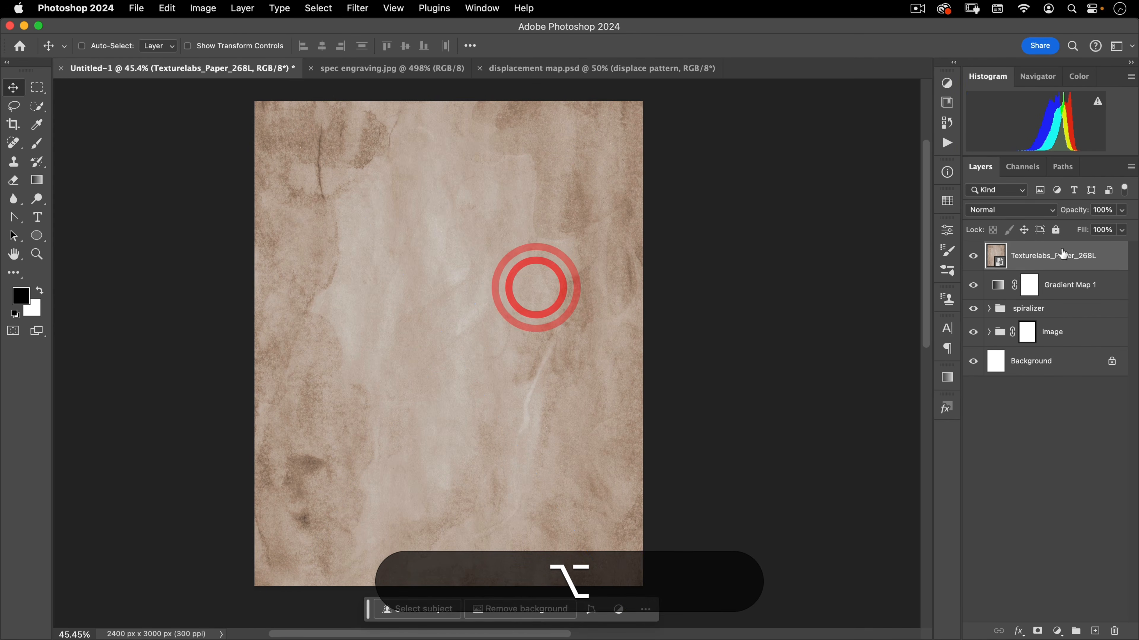
Set the paper texture layer's blend mode to Multiply and its opacity to 76%
click(1009, 210)
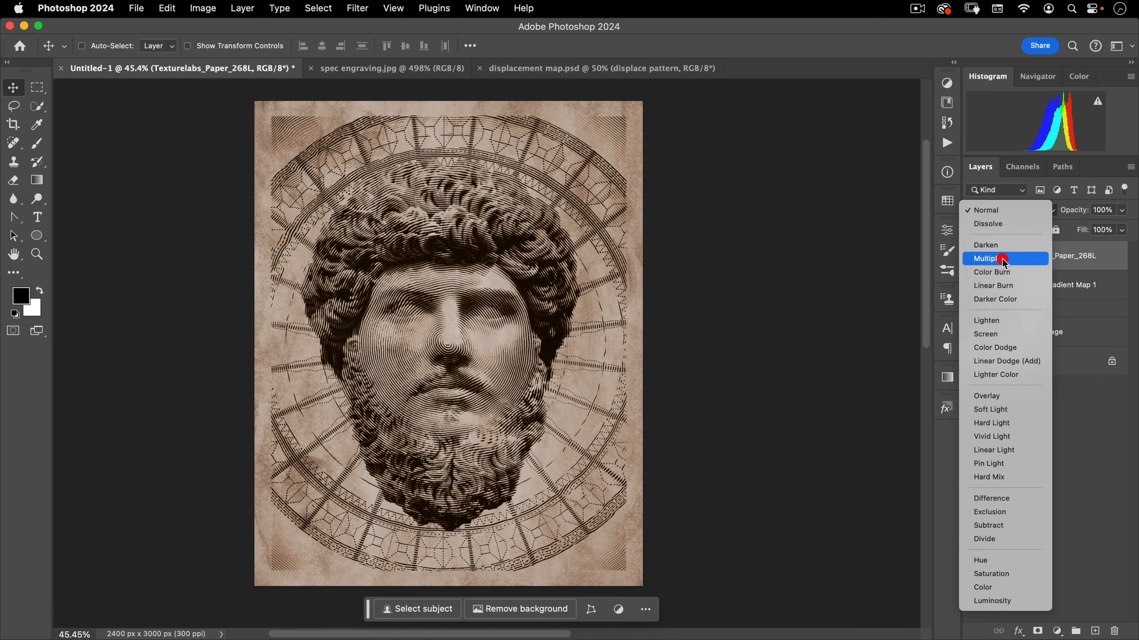
click(1001, 260)
drag(1074, 217, 1062, 216)
click(620, 220)
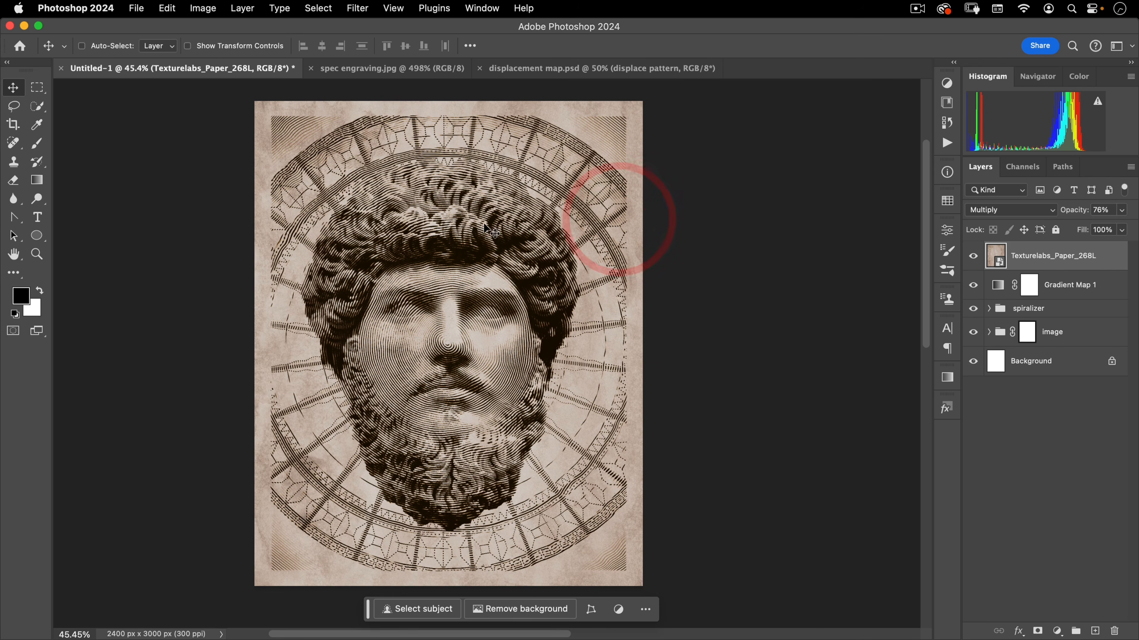
Expand the image group, select the edges layer and place chuttersnap-NYqEk7a42yc-unsplash.jpg above it
key(space)
drag(488, 235, 514, 226)
click(514, 226)
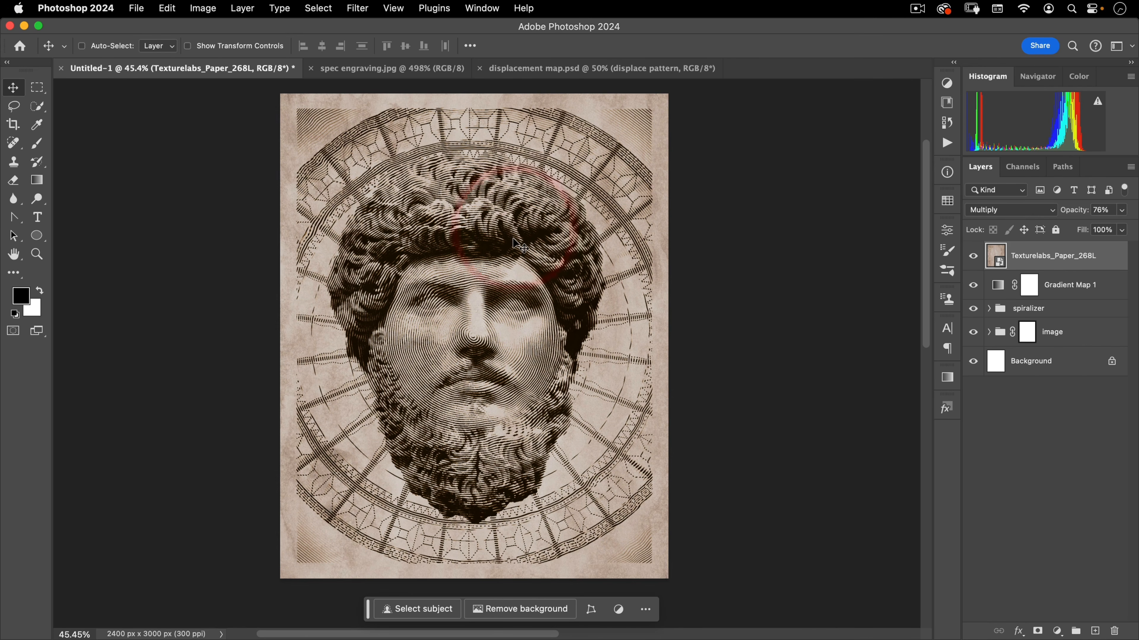
click(990, 331)
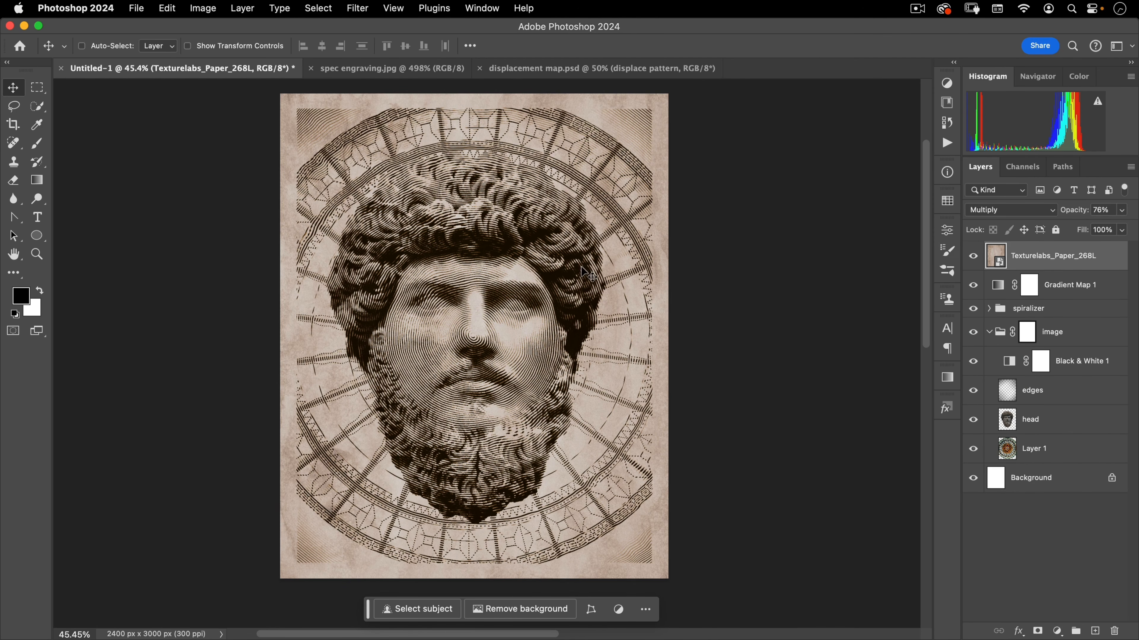
click(1075, 394)
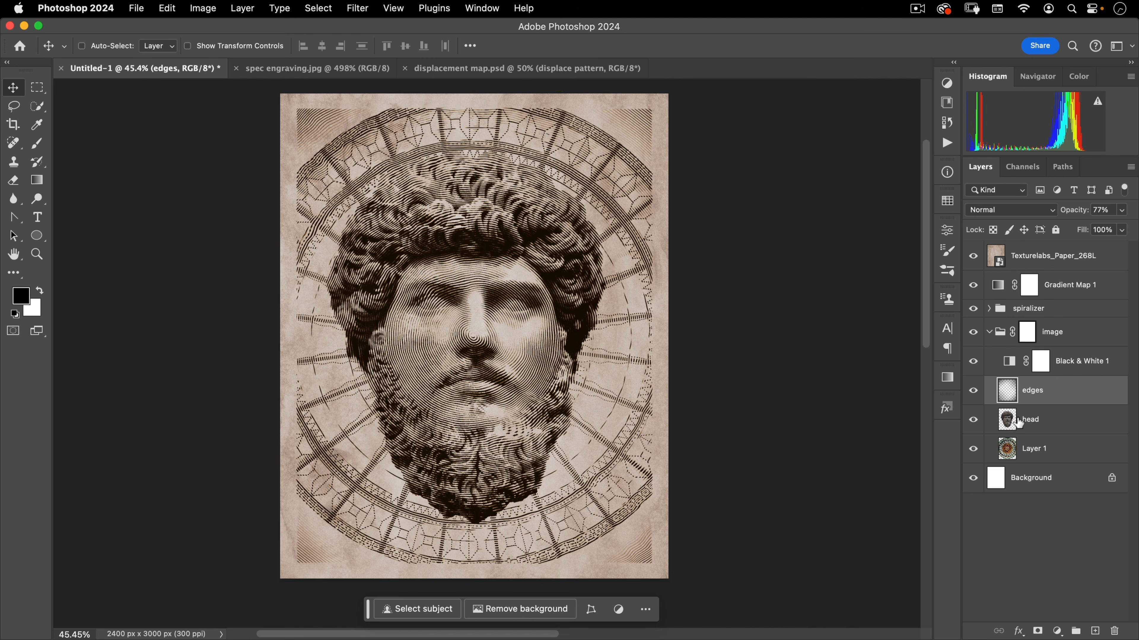
mouse_move(1019, 422)
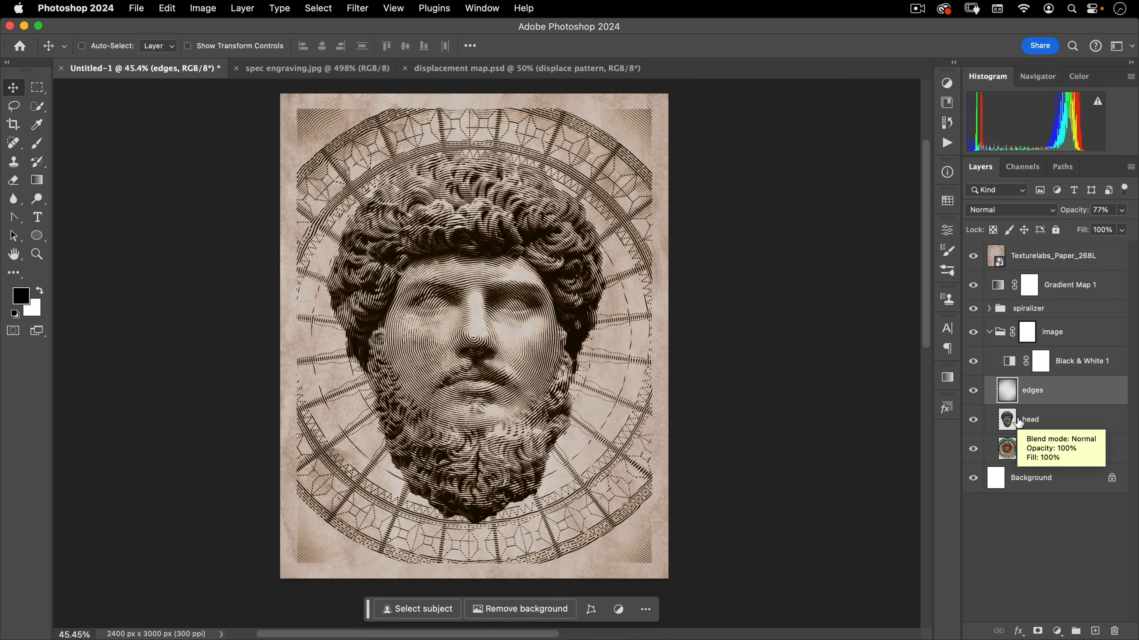
click(139, 10)
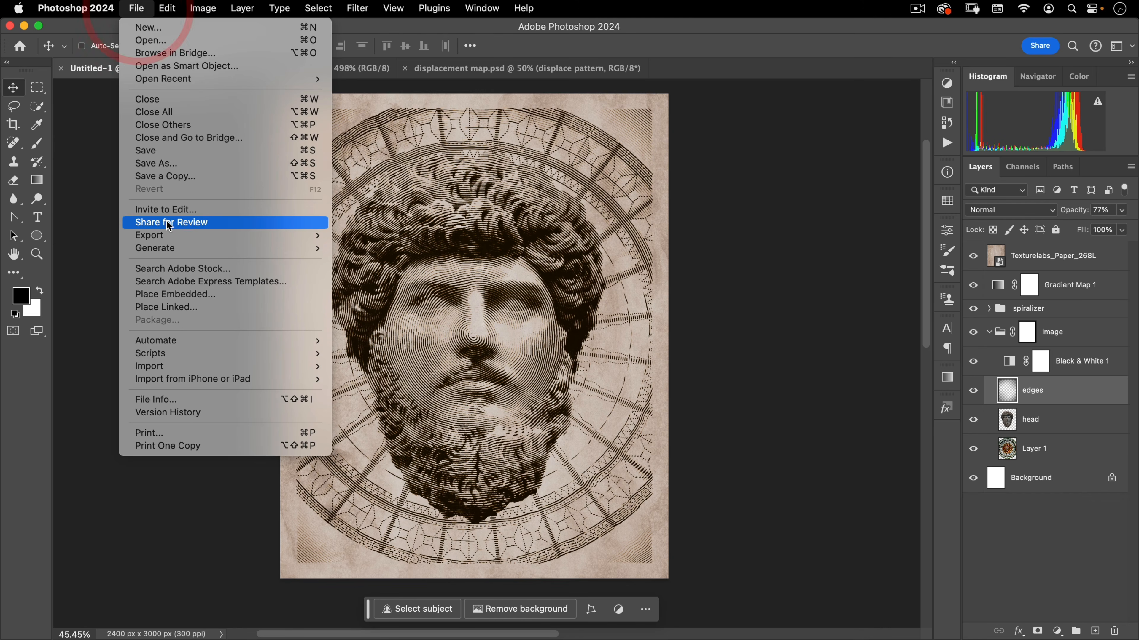
click(167, 296)
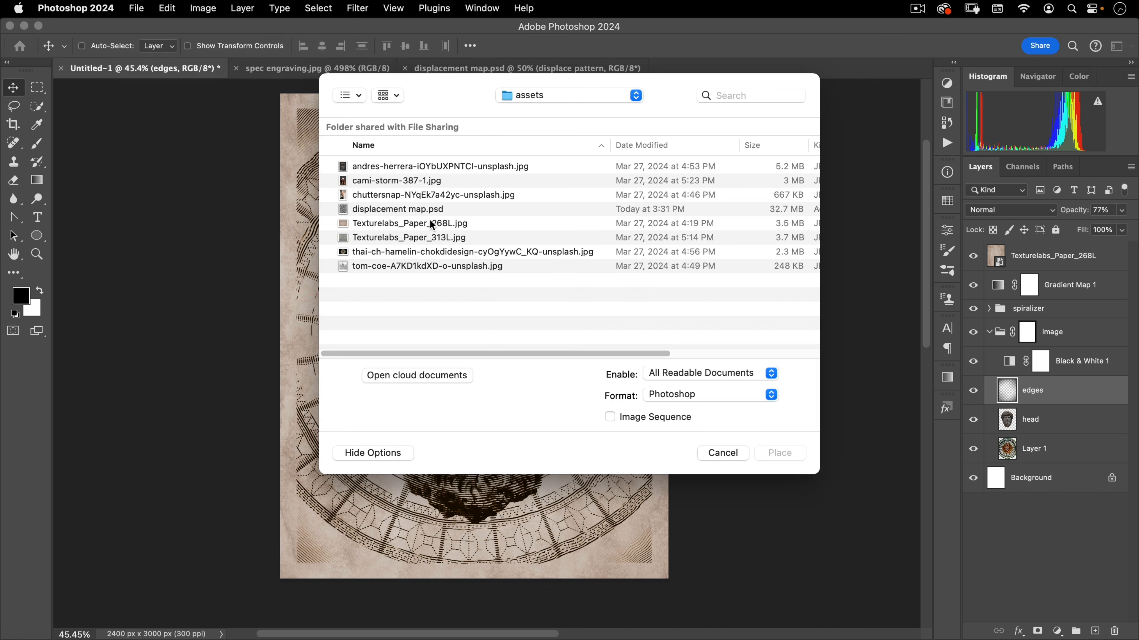
click(357, 197)
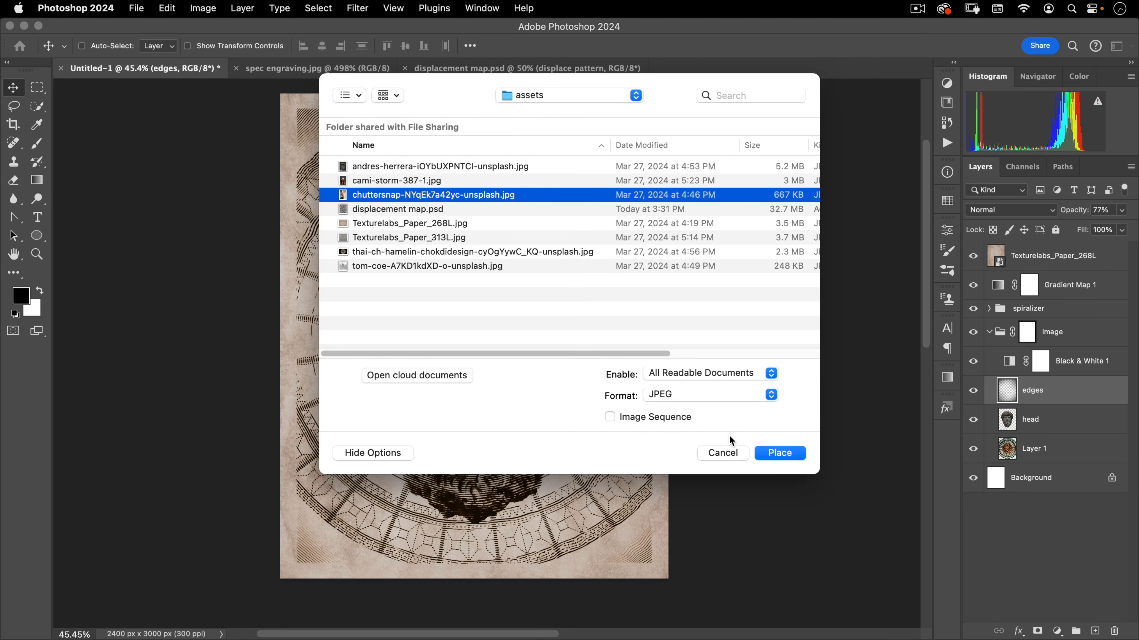
click(780, 453)
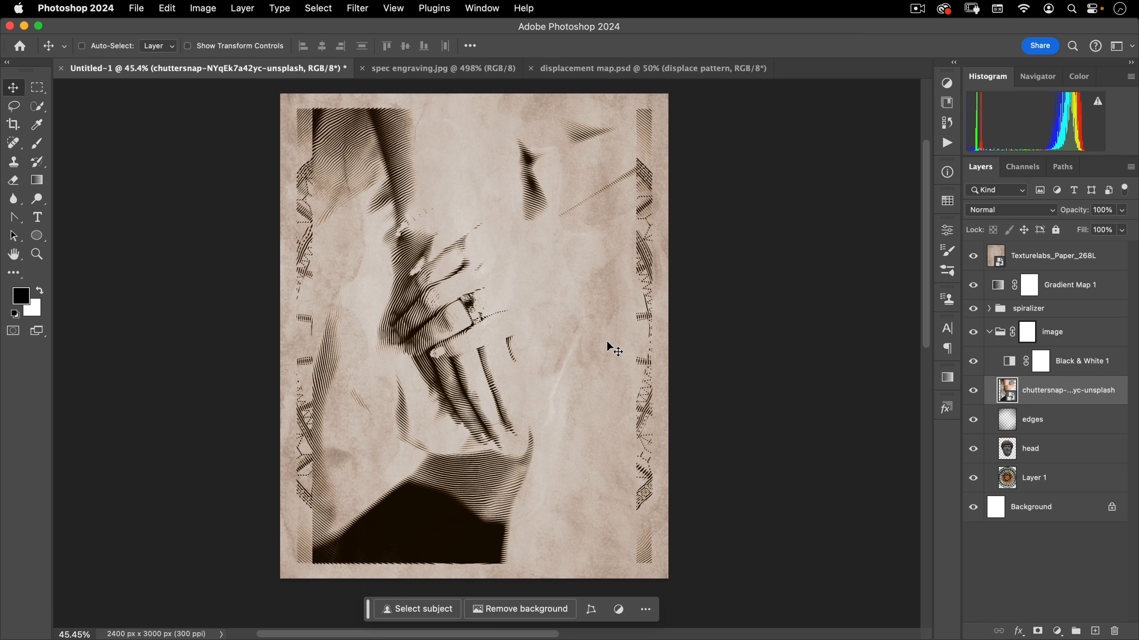
Scale and reposition the placed hands photo so it covers the canvas
key(super+t)
drag(643, 337, 755, 310)
drag(558, 321, 547, 371)
drag(744, 392, 698, 393)
mouse_move(498, 394)
mouse_down()
mouse_move(491, 406)
mouse_move(490, 395)
mouse_up()
double_click(490, 394)
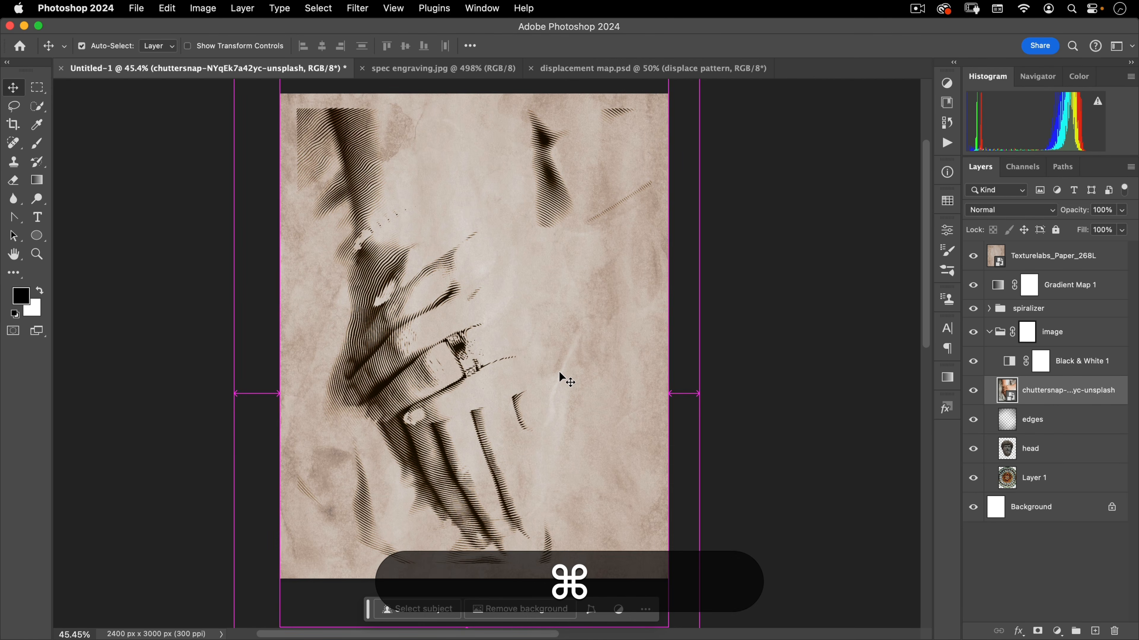
Apply Curves to the hands photo, adding a darkened midtone curve and lowering the white point output to 158
key(super+m)
drag(567, 122, 874, 123)
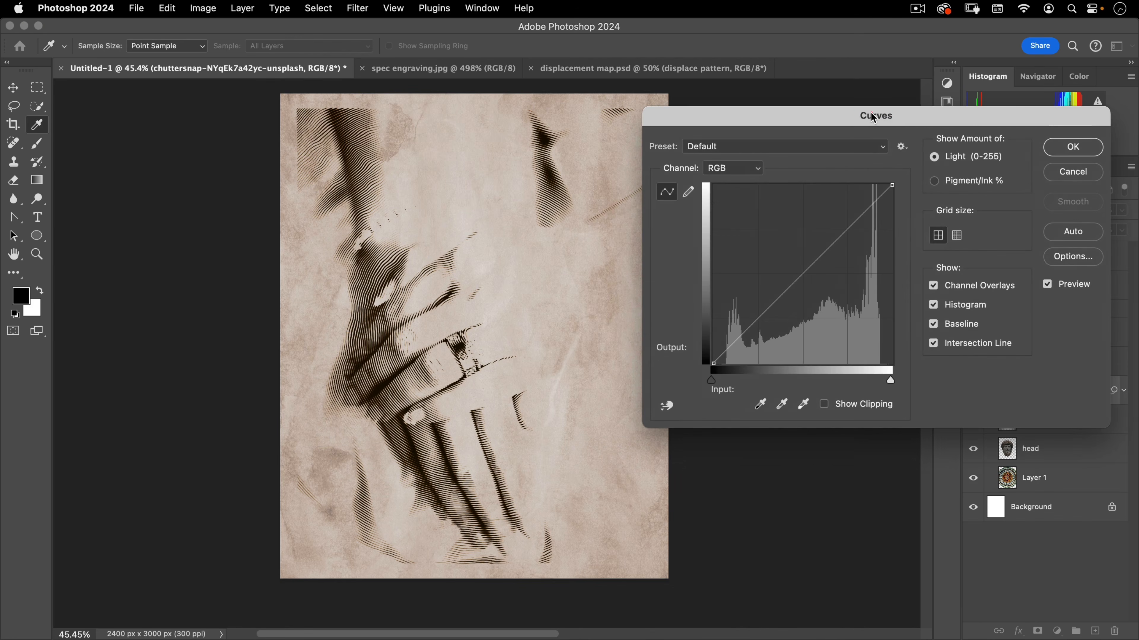
drag(712, 380, 723, 380)
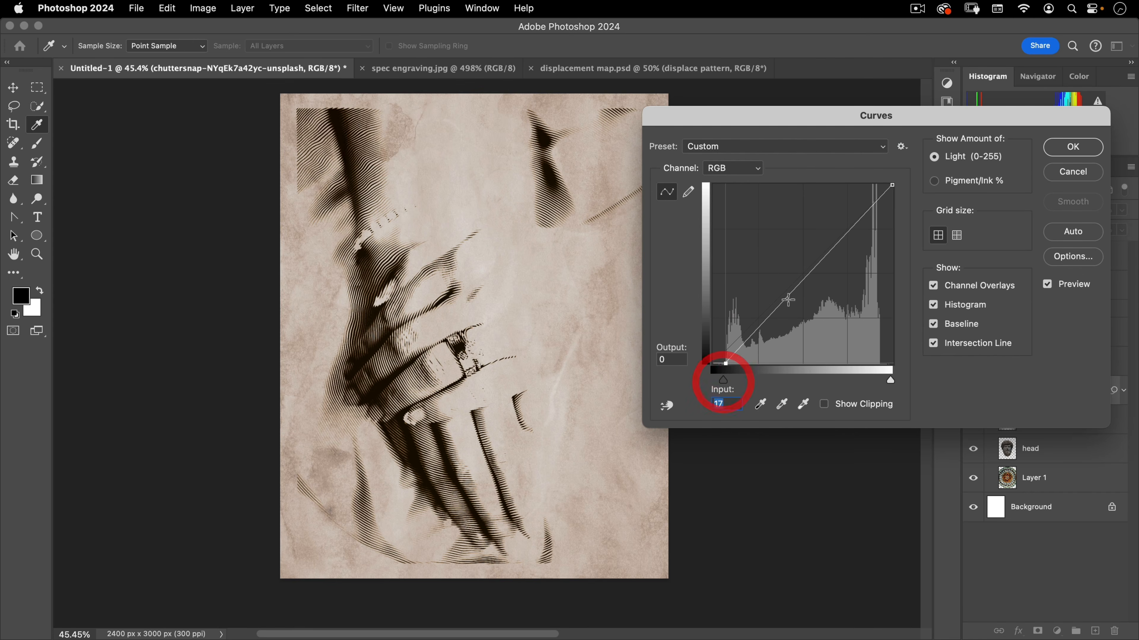
mouse_move(807, 275)
mouse_down()
mouse_move(813, 308)
mouse_move(817, 292)
mouse_up()
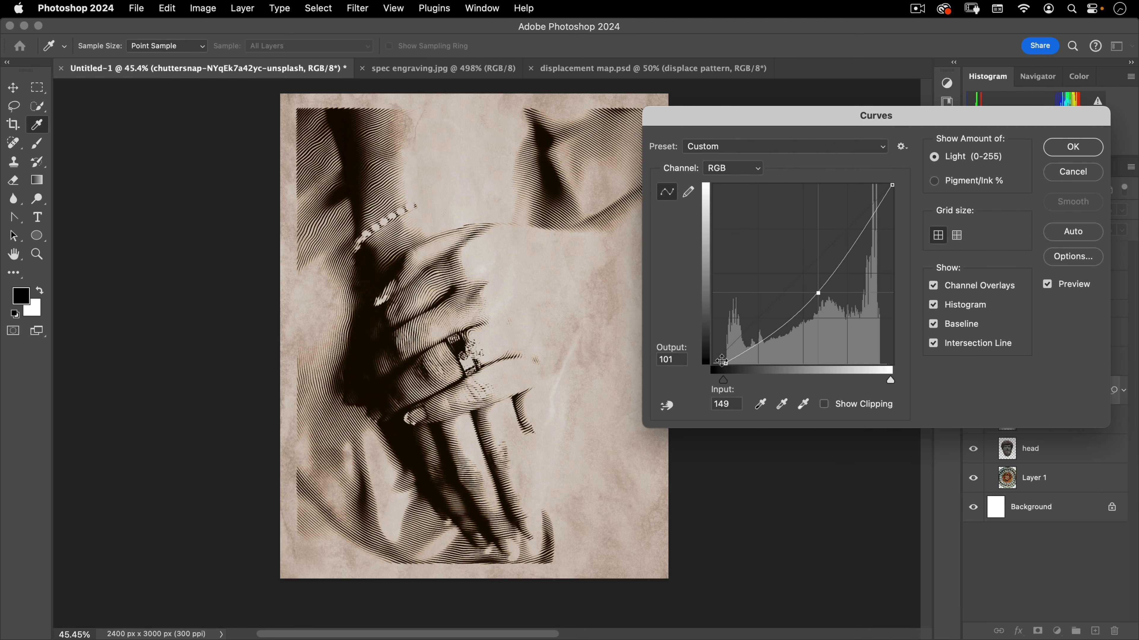
drag(721, 361, 741, 330)
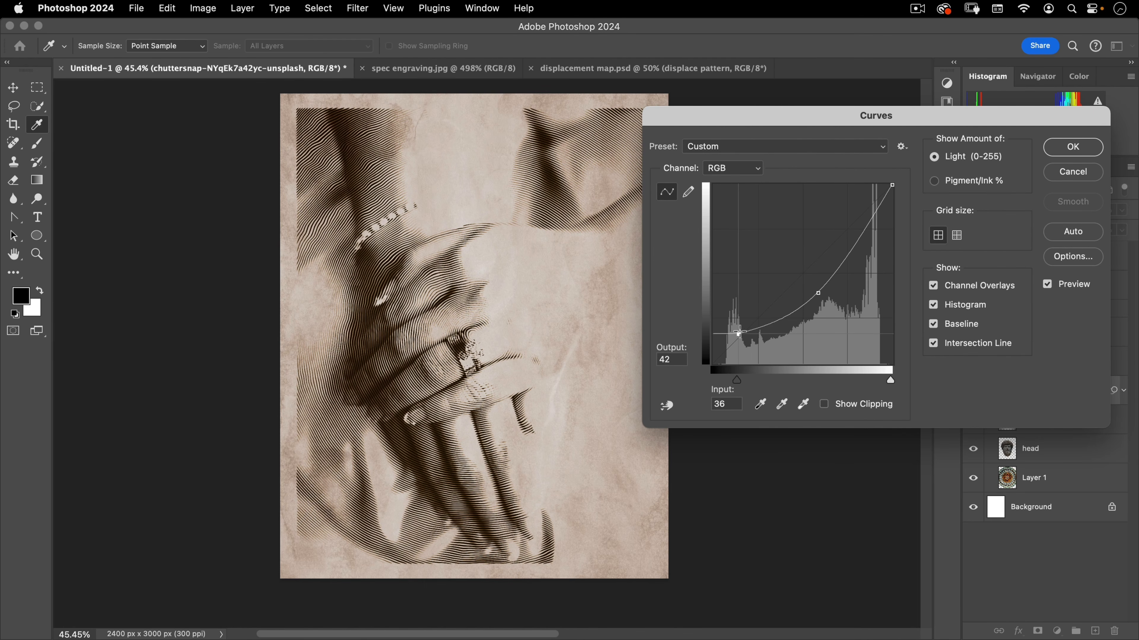
drag(818, 293, 832, 296)
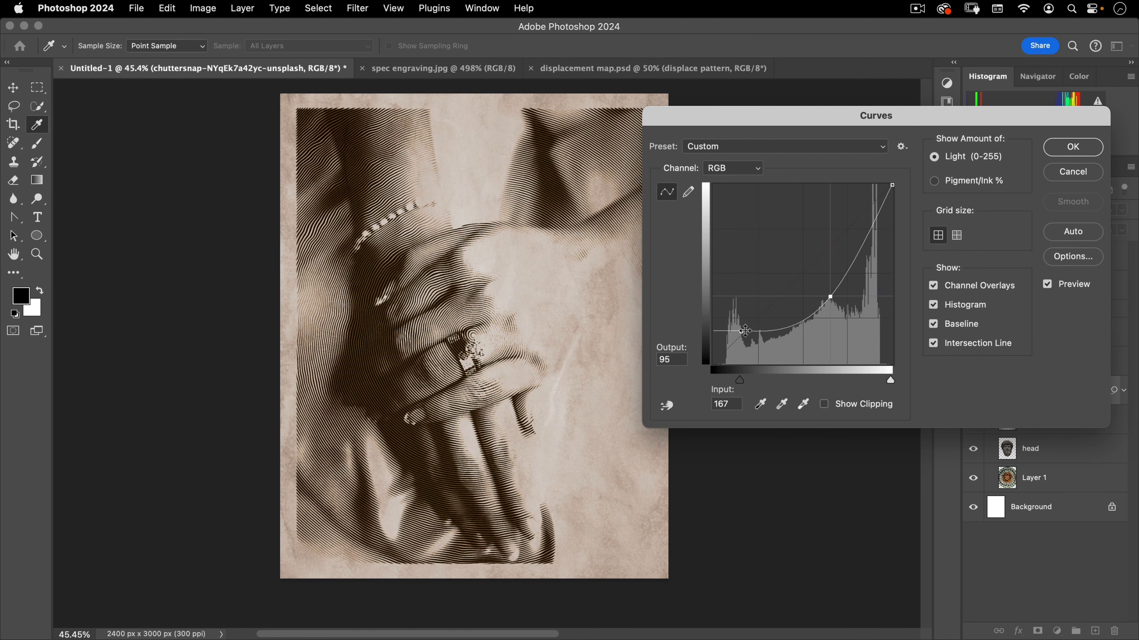
drag(741, 332, 750, 327)
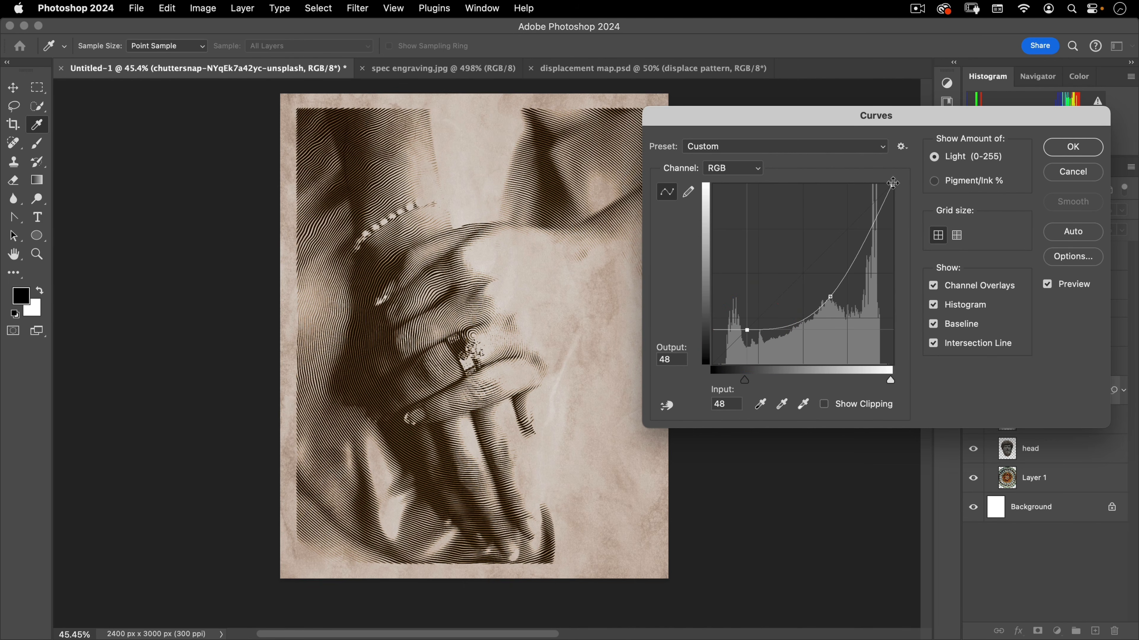
drag(893, 183, 902, 253)
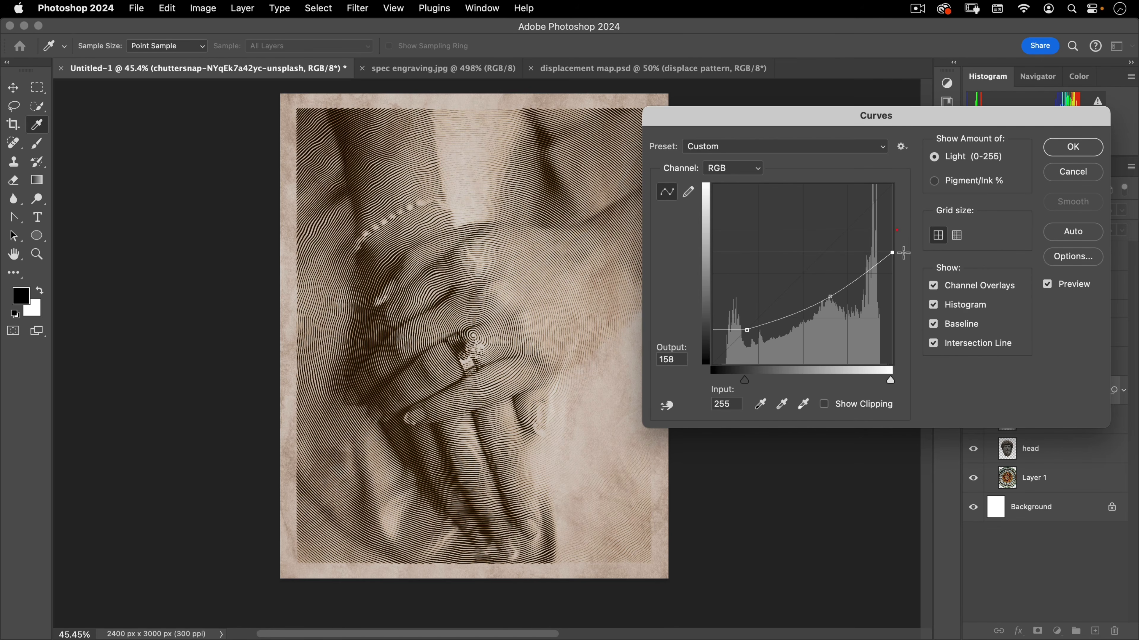
click(1096, 151)
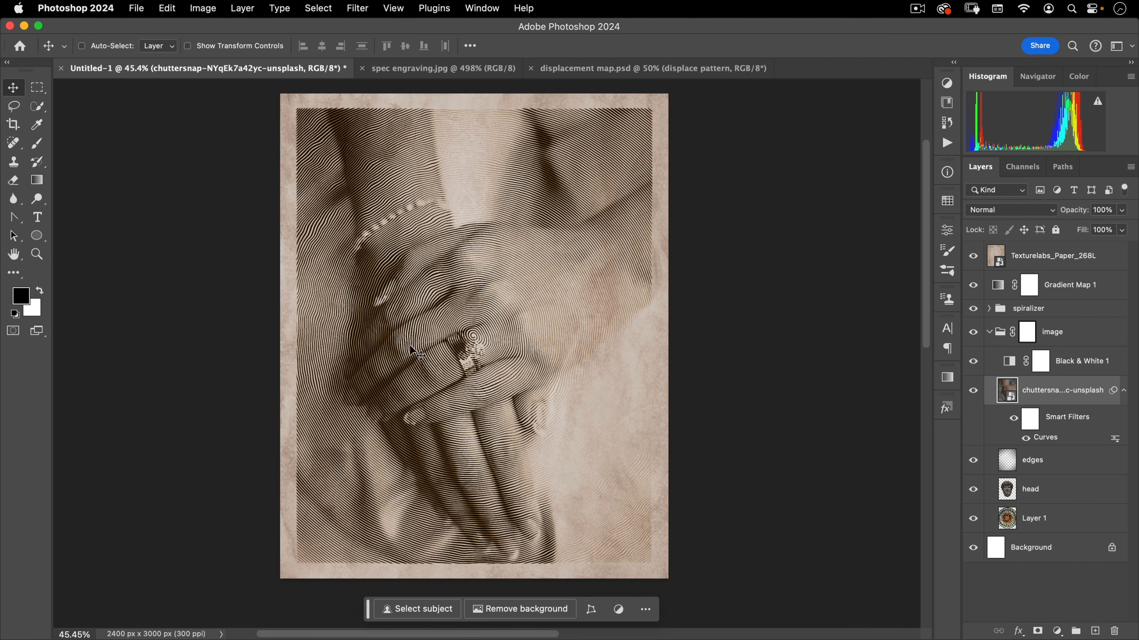
Place tom-coe-A7KD1kdXD-o-unsplash.jpg as an embedded layer above the hands photo in the image group
click(134, 9)
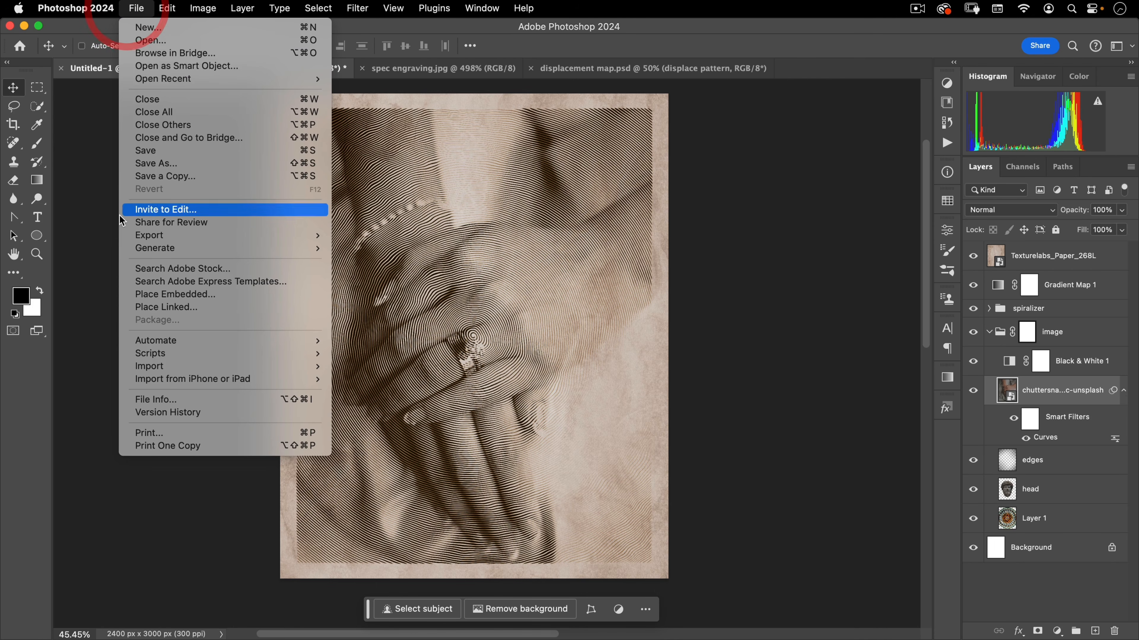
click(148, 296)
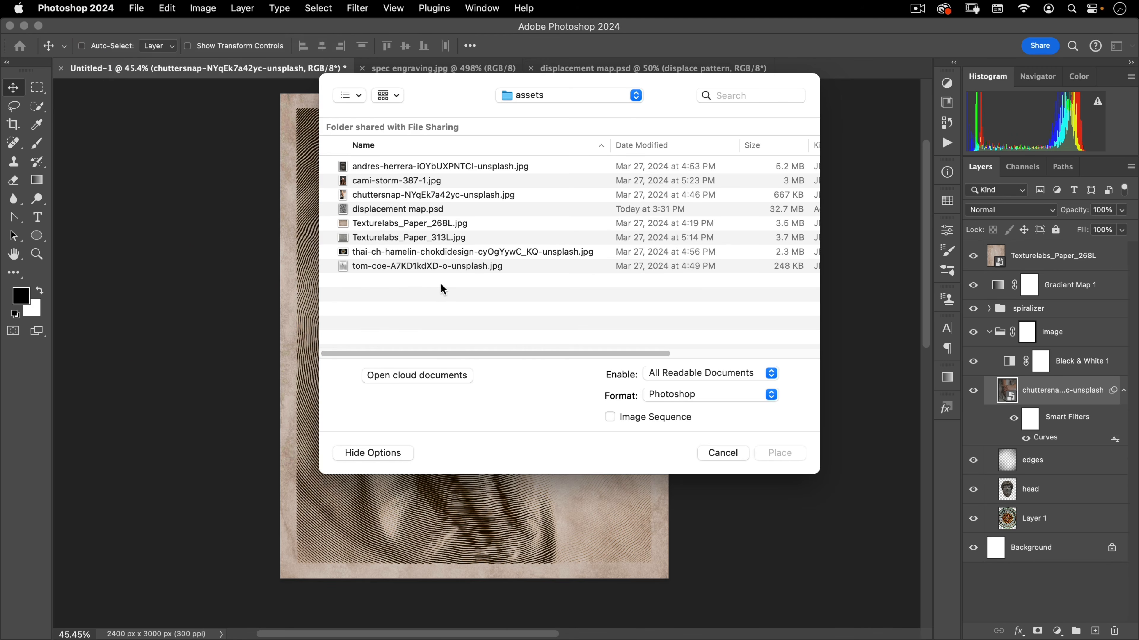
click(369, 266)
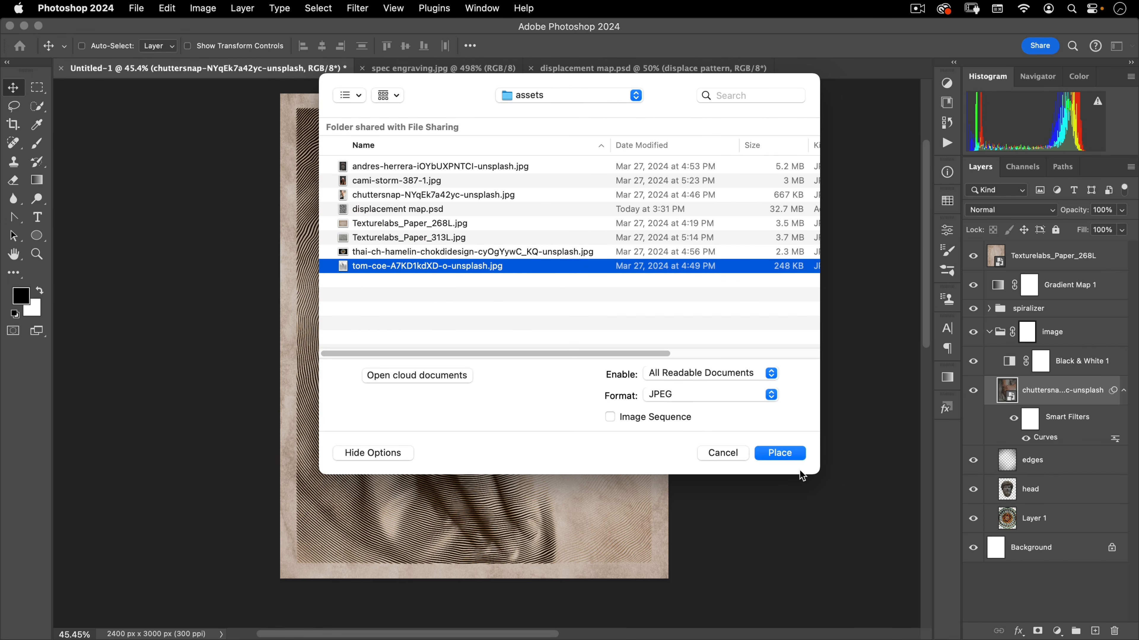
click(781, 453)
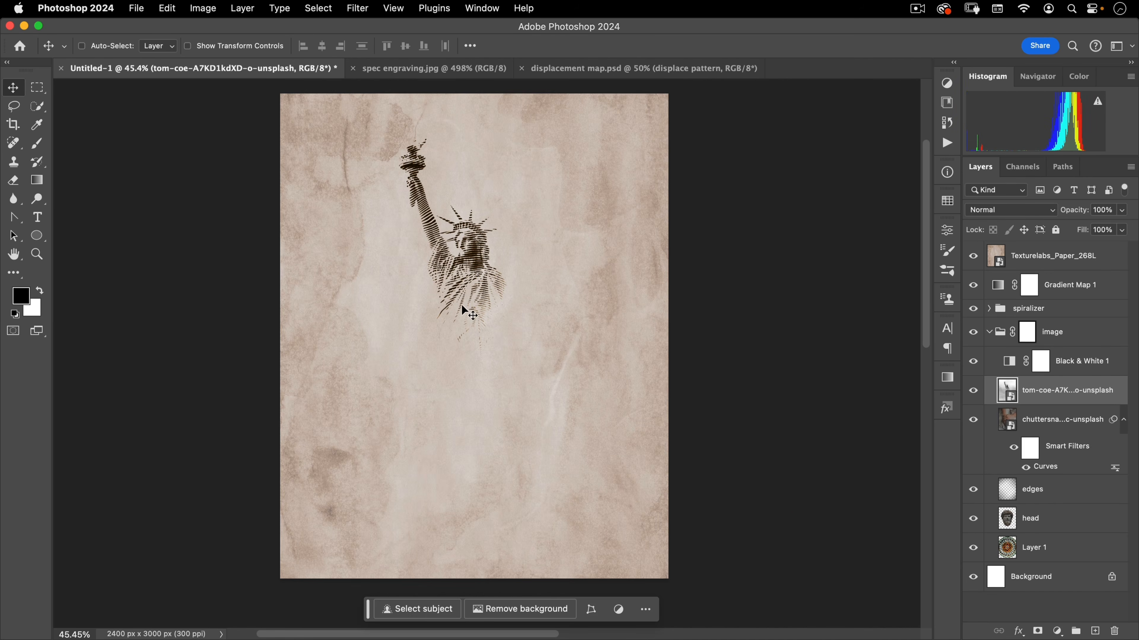
Scale the placed Statue of Liberty photo up and move it down so it fills the canvas
key(super+t)
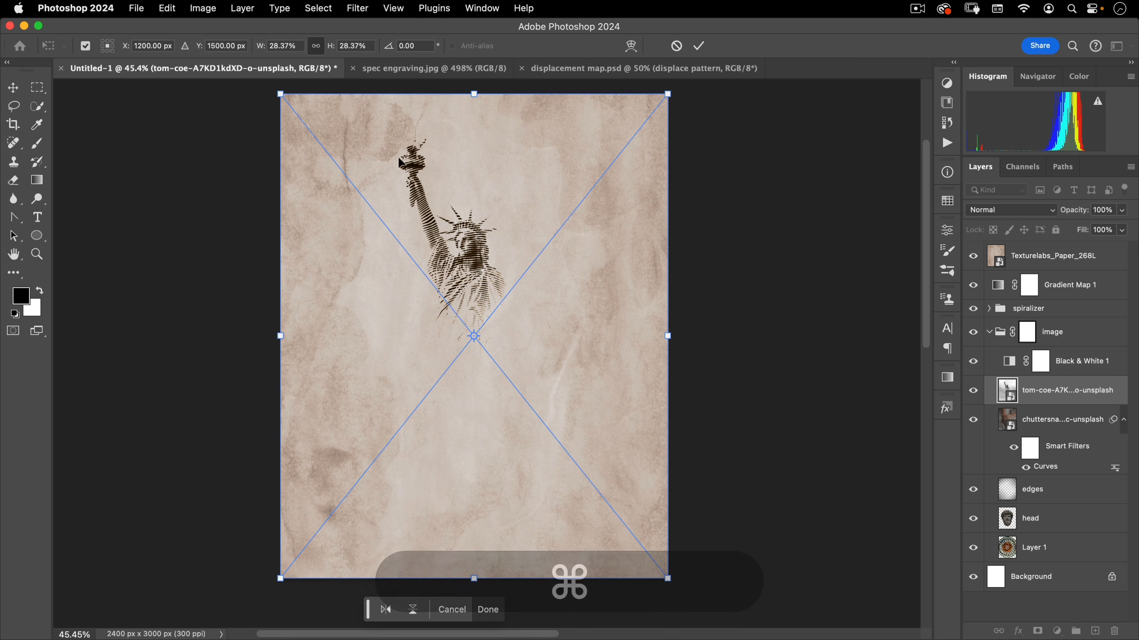
drag(667, 336, 765, 334)
drag(534, 288, 533, 356)
double_click(529, 298)
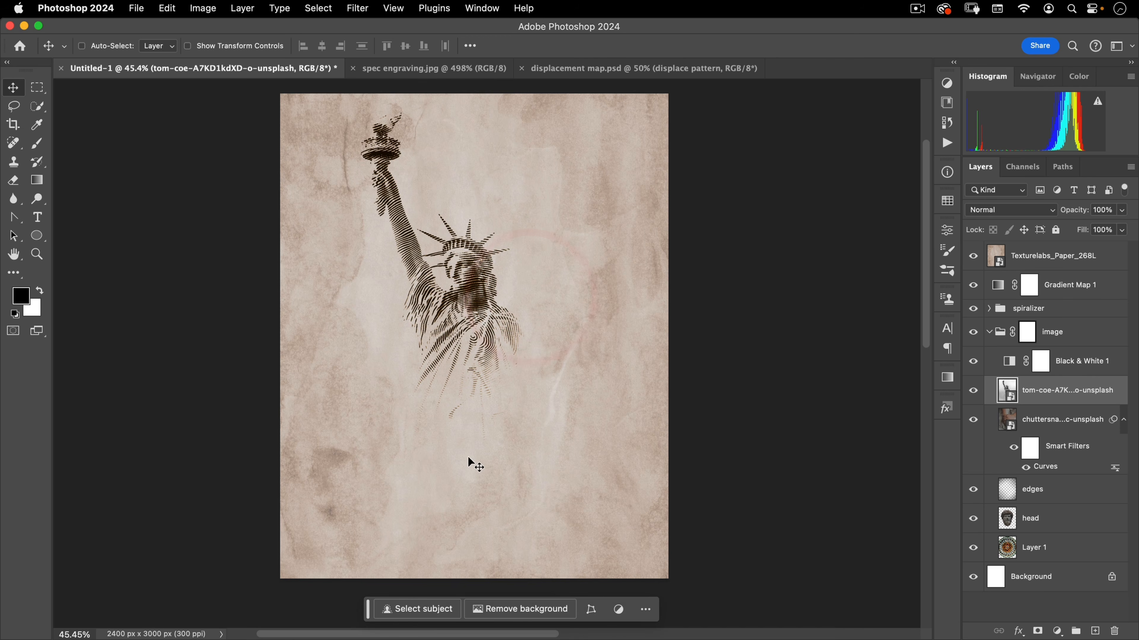
Apply Curves to the statue photo, lowering the white point output to 153 and pulling the midtones darker
key(super+m)
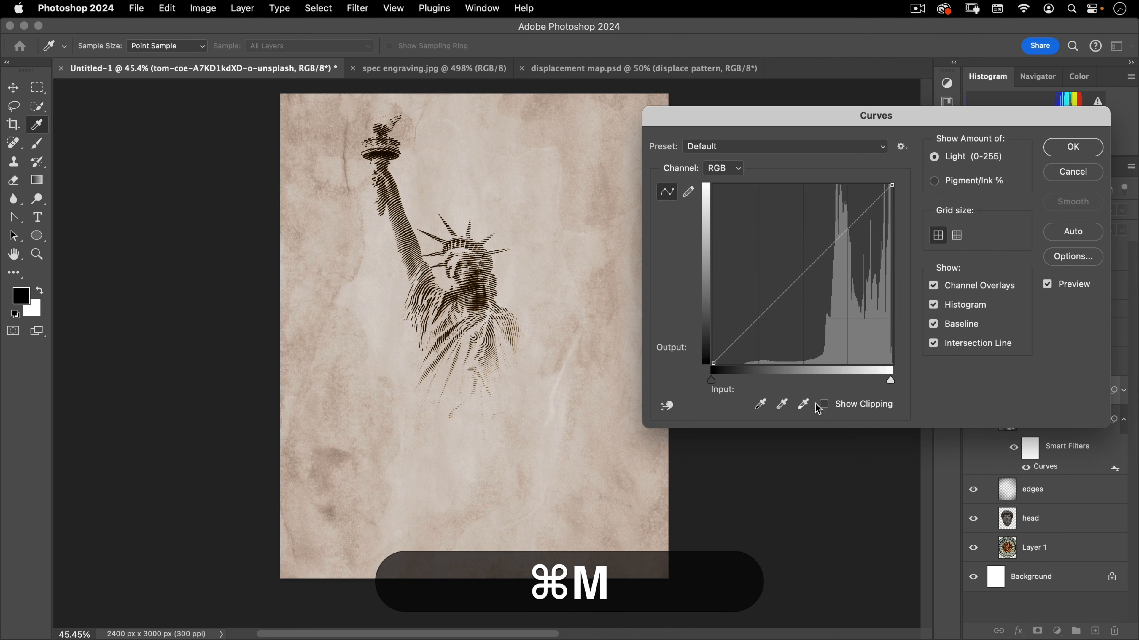
drag(892, 185, 902, 258)
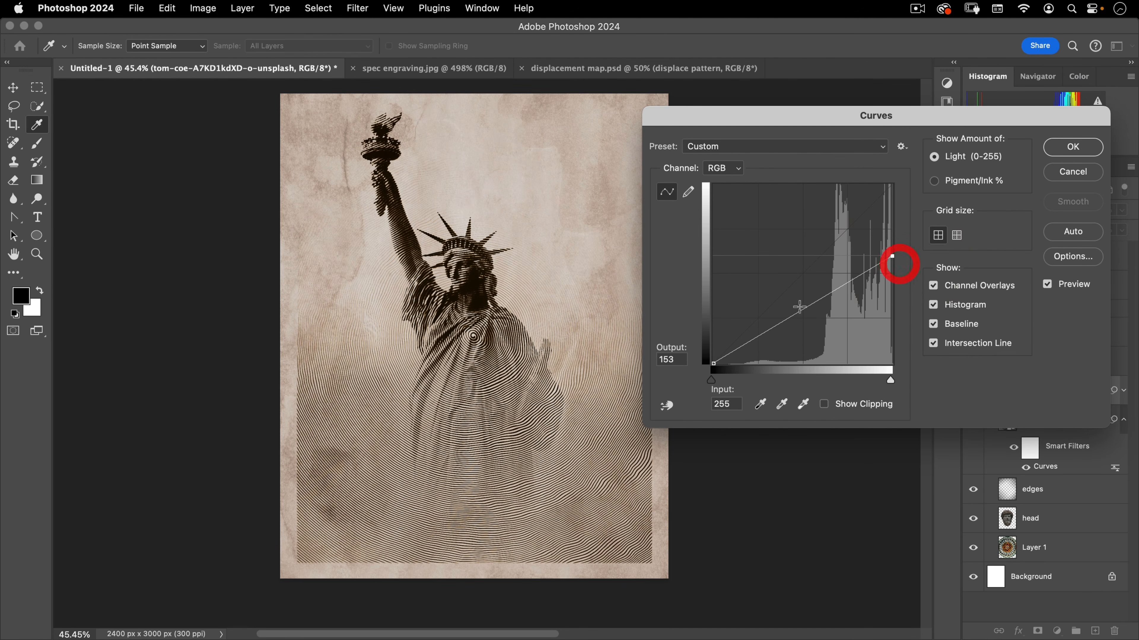
drag(785, 321, 789, 323)
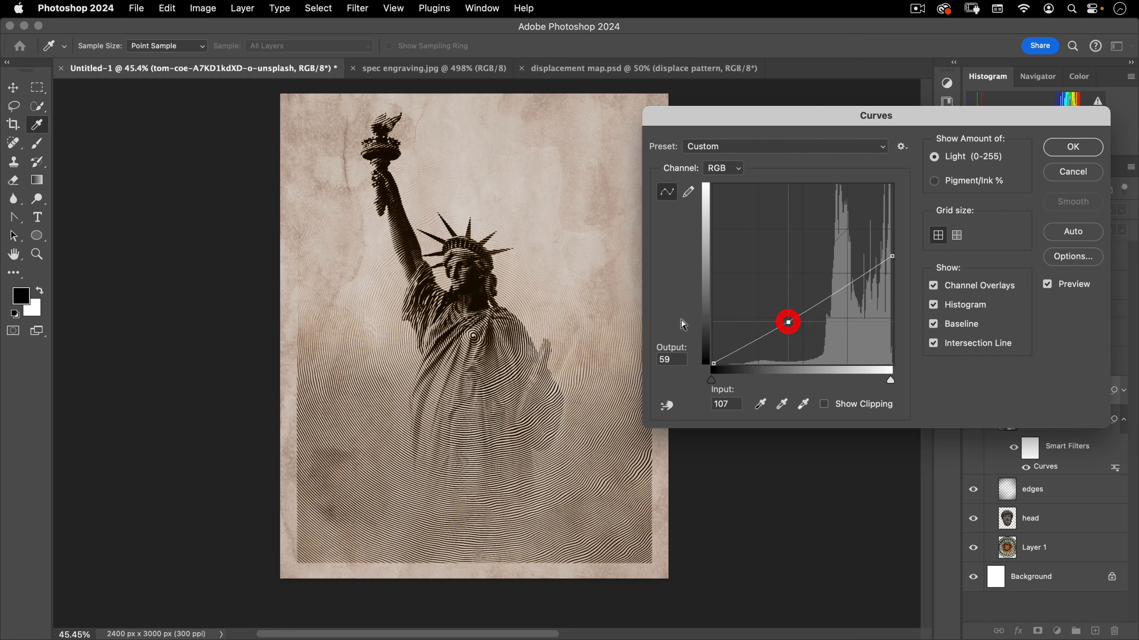
click(1073, 147)
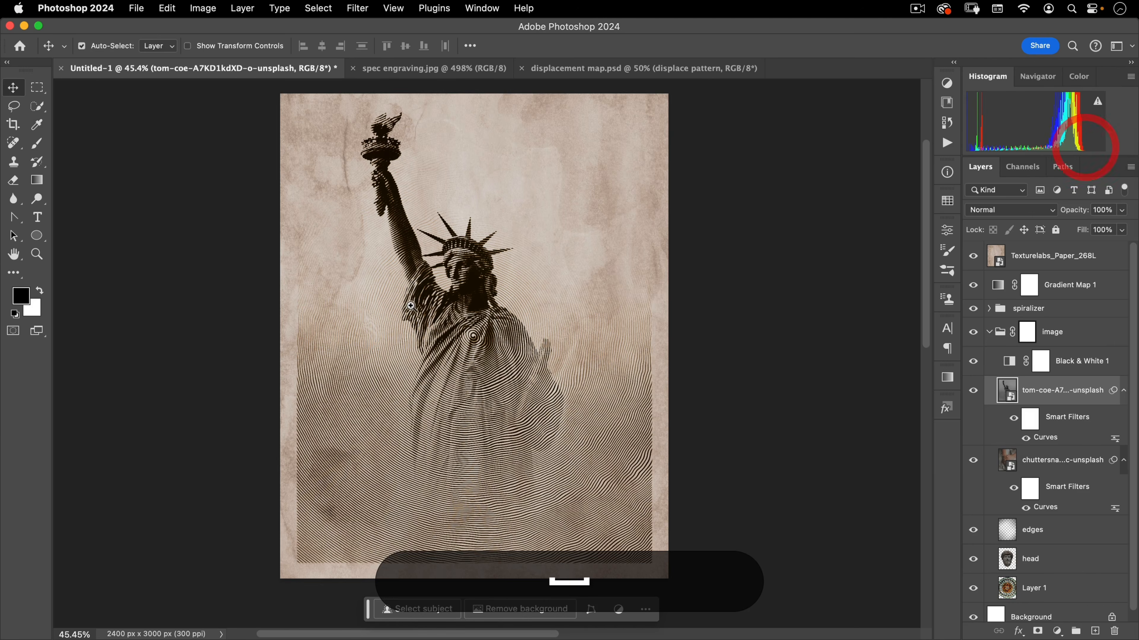
Place cami-storm-387-1.jpg as an embedded layer above the statue photo
drag(435, 298, 516, 237)
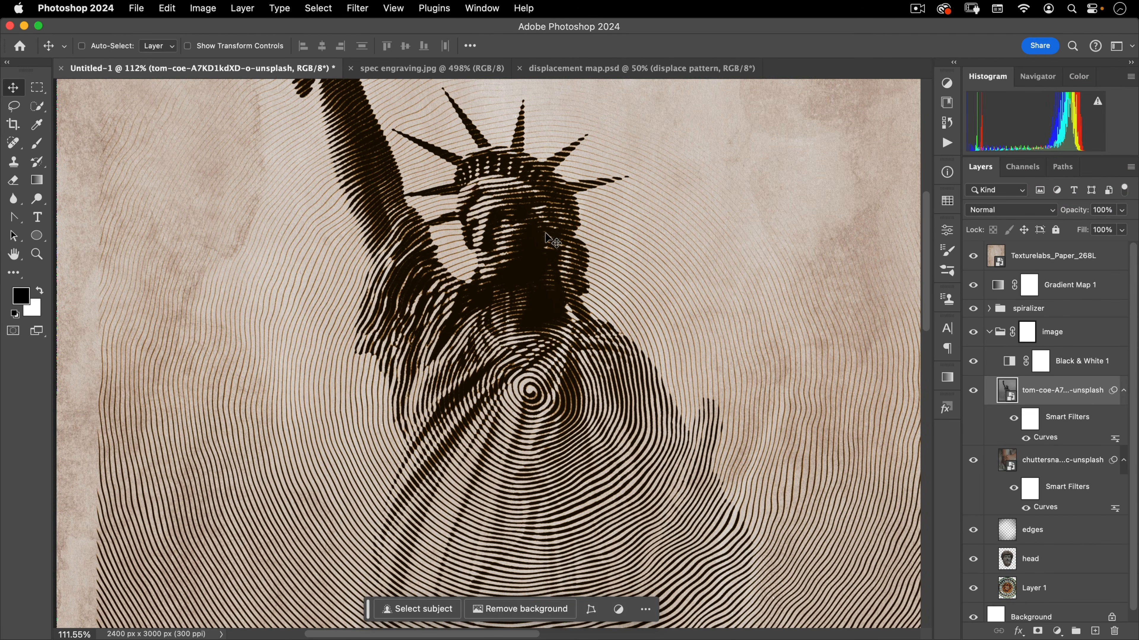
drag(534, 334, 464, 381)
drag(544, 424, 488, 401)
drag(558, 401, 538, 425)
click(136, 8)
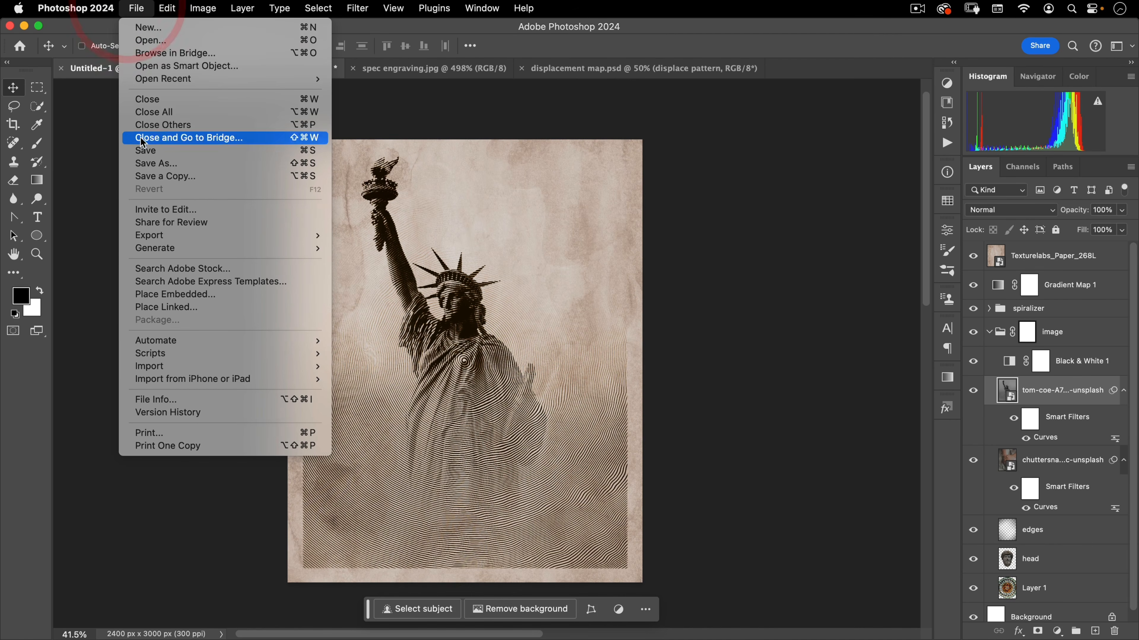
click(159, 294)
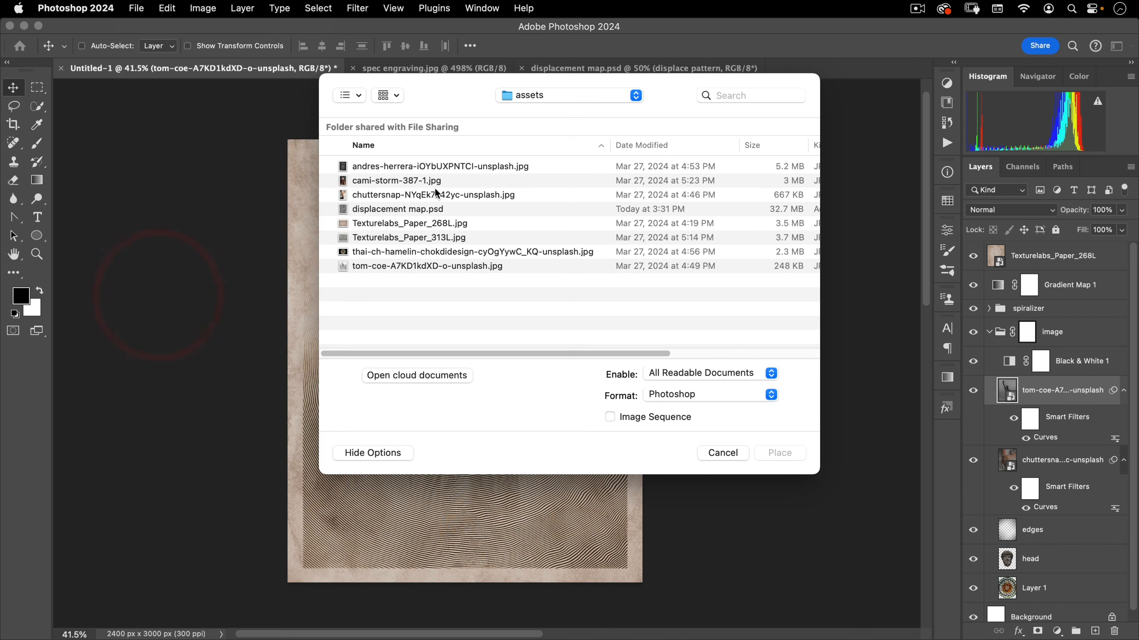
click(352, 183)
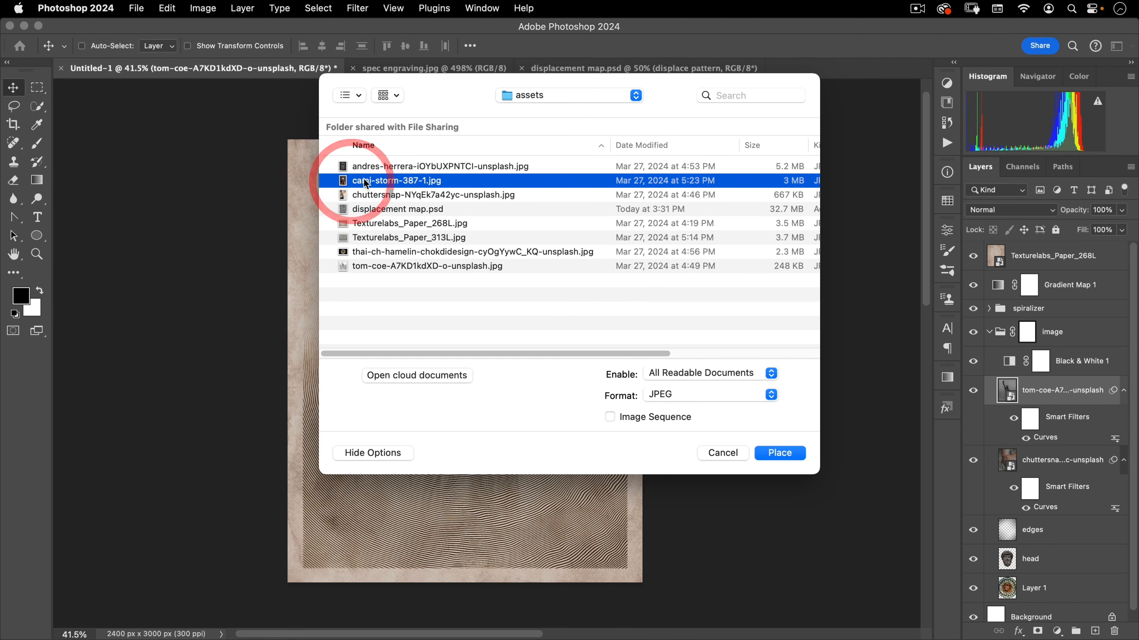
click(779, 453)
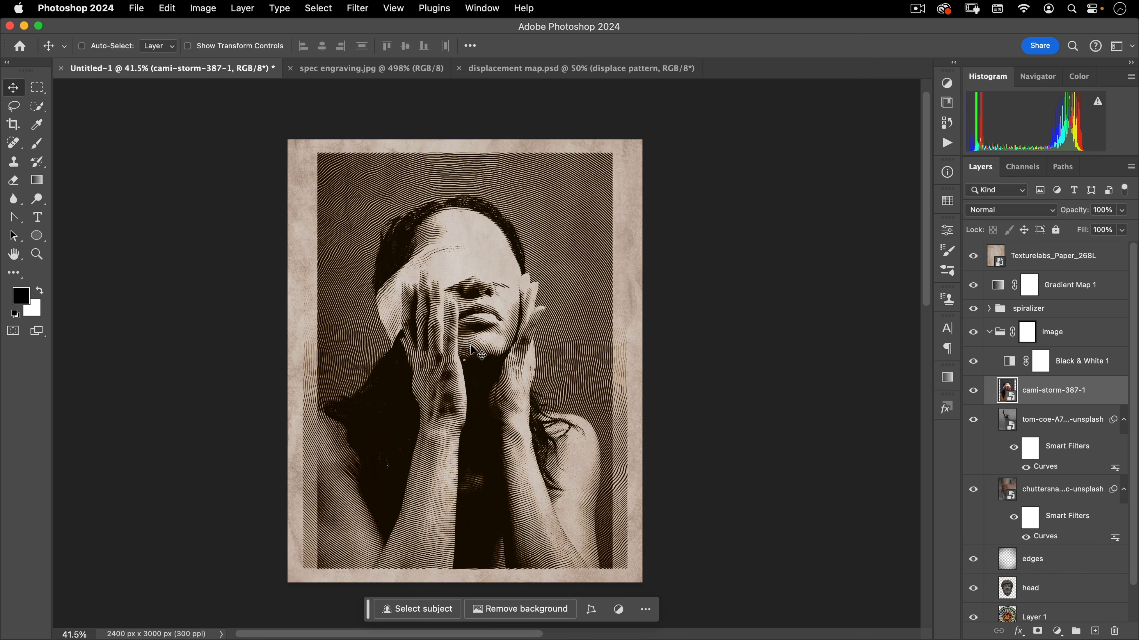
Scale the placed portrait photo slightly larger to cover the canvas
key(super+t)
drag(642, 361, 649, 338)
click(565, 321)
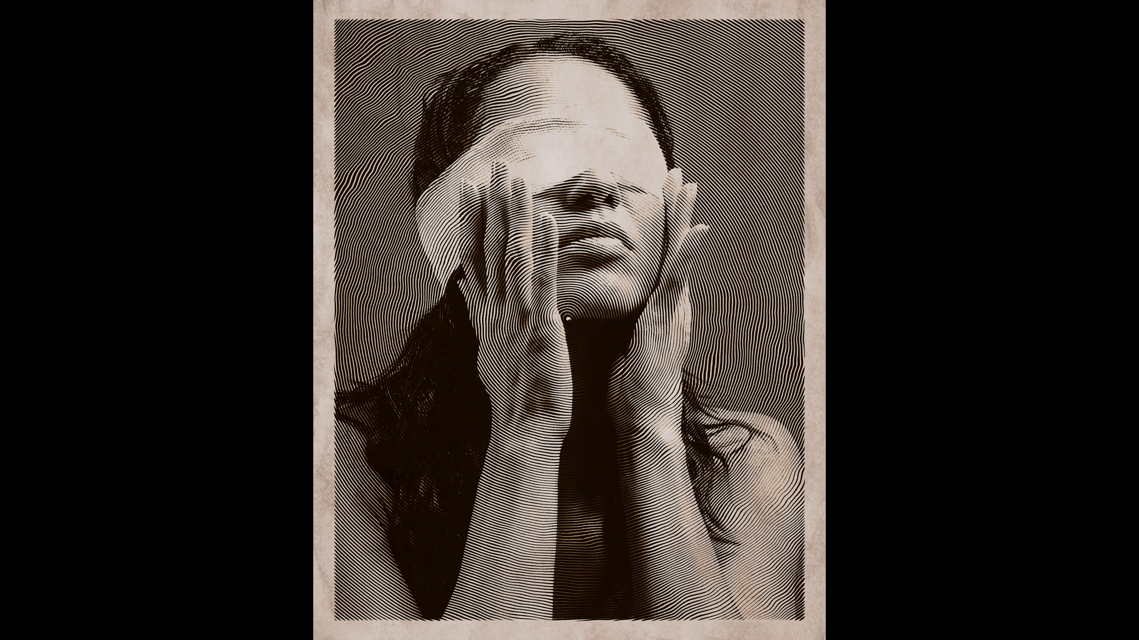